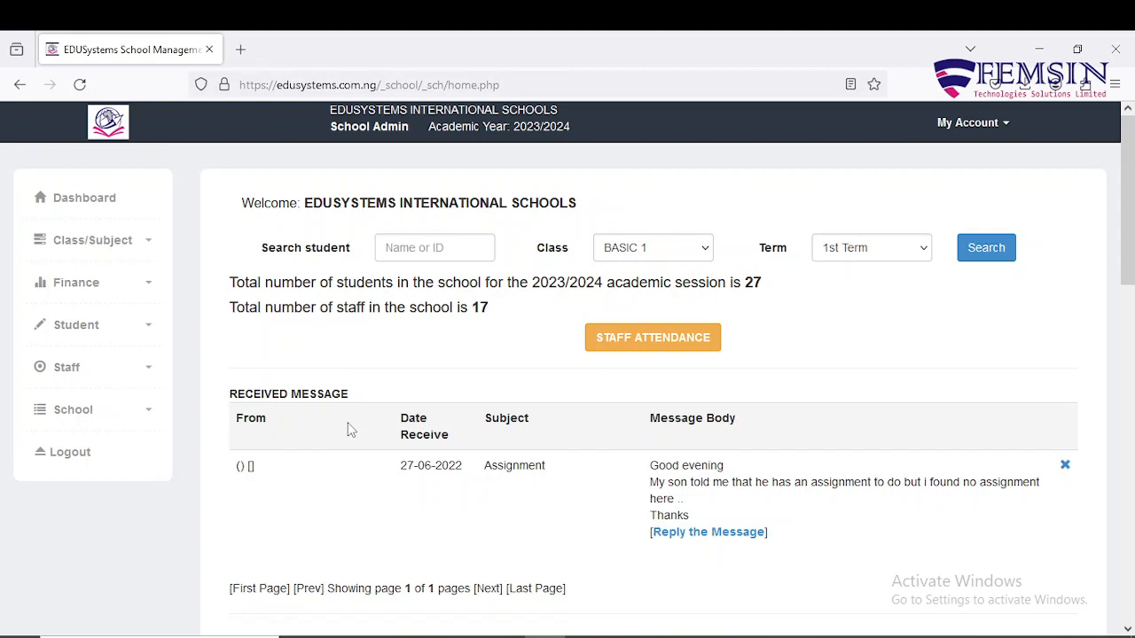
Expand the Student menu in the sidebar to reveal its management options.
click(148, 330)
scroll(146, 329, down, 1)
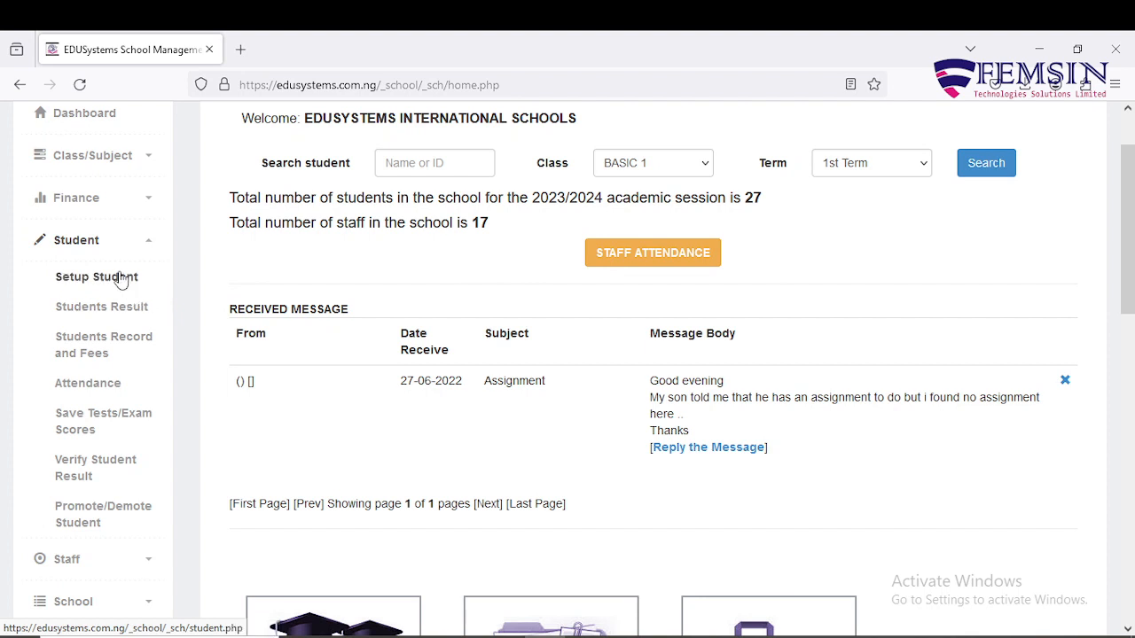
Open Setup Student and attach Basic1.jpg as the passport picture.
click(116, 279)
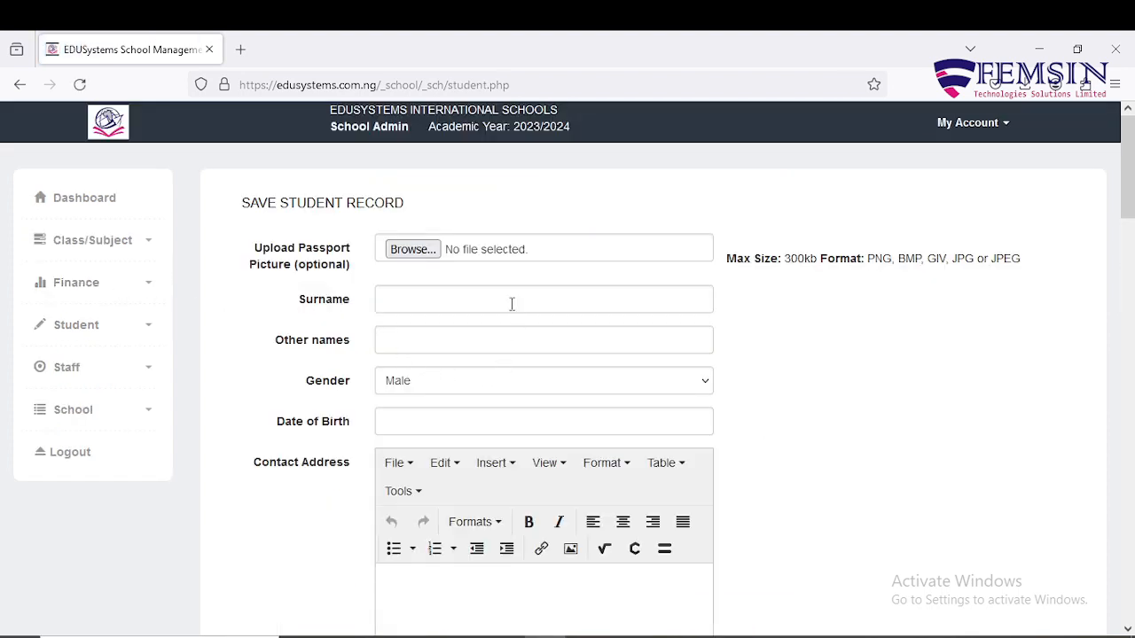
click(412, 249)
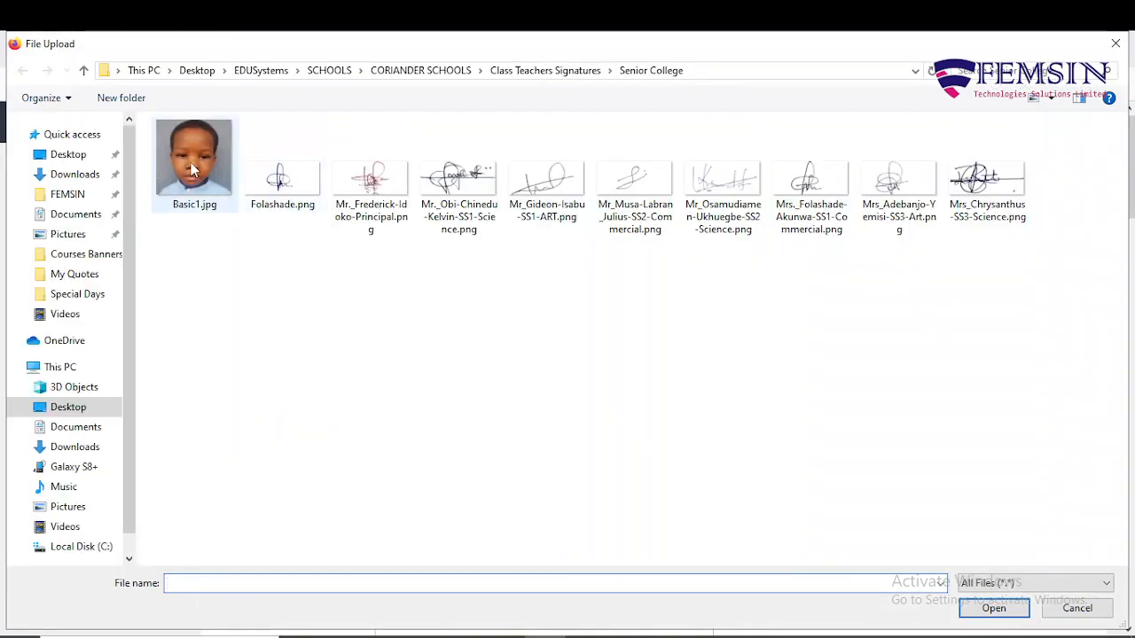
click(193, 169)
click(993, 609)
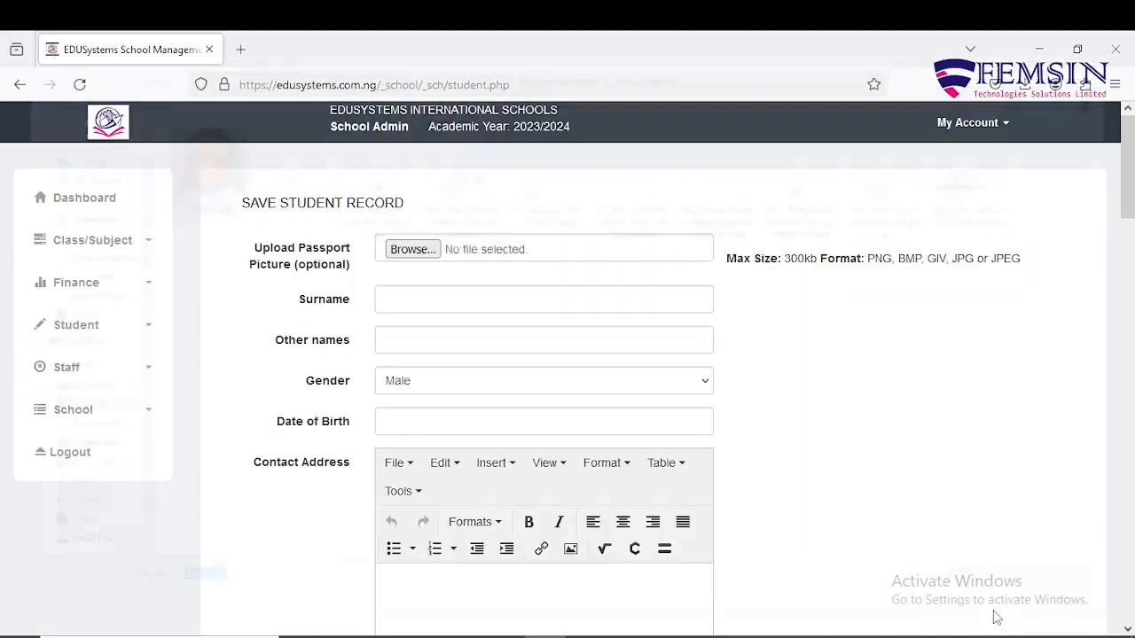
click(542, 302)
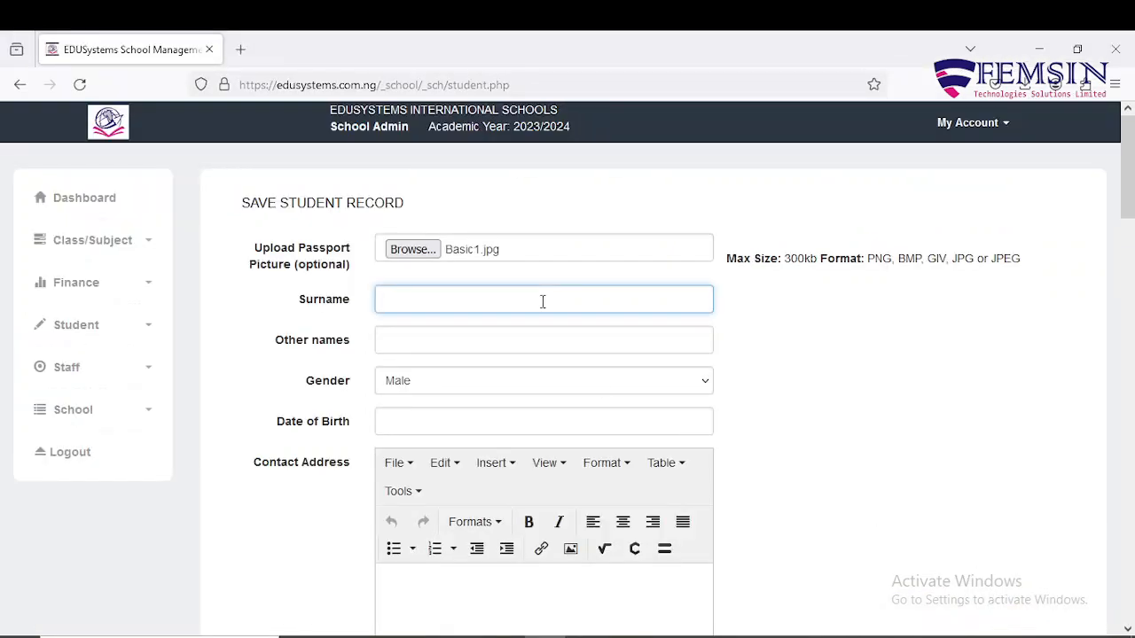
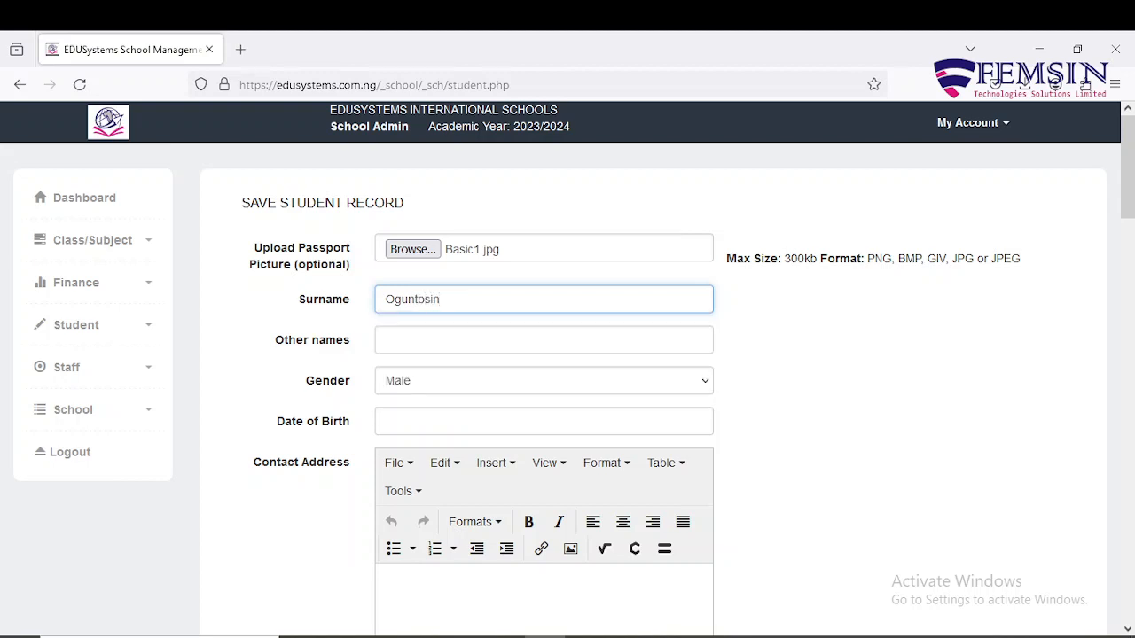
Enter the student's surname and other names.
key(Tab)
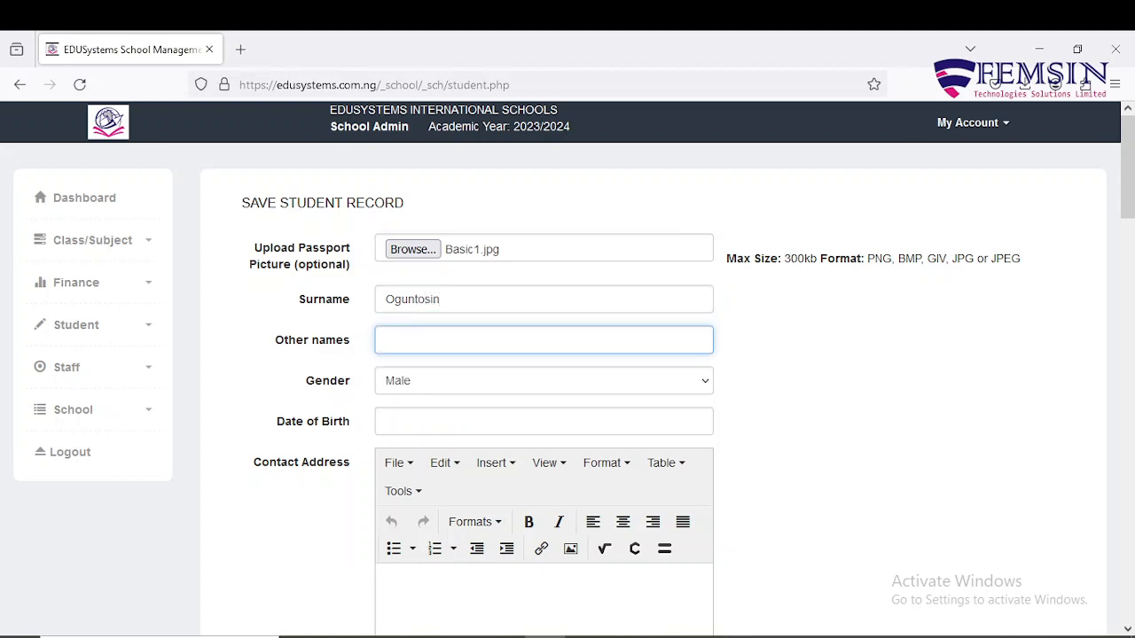
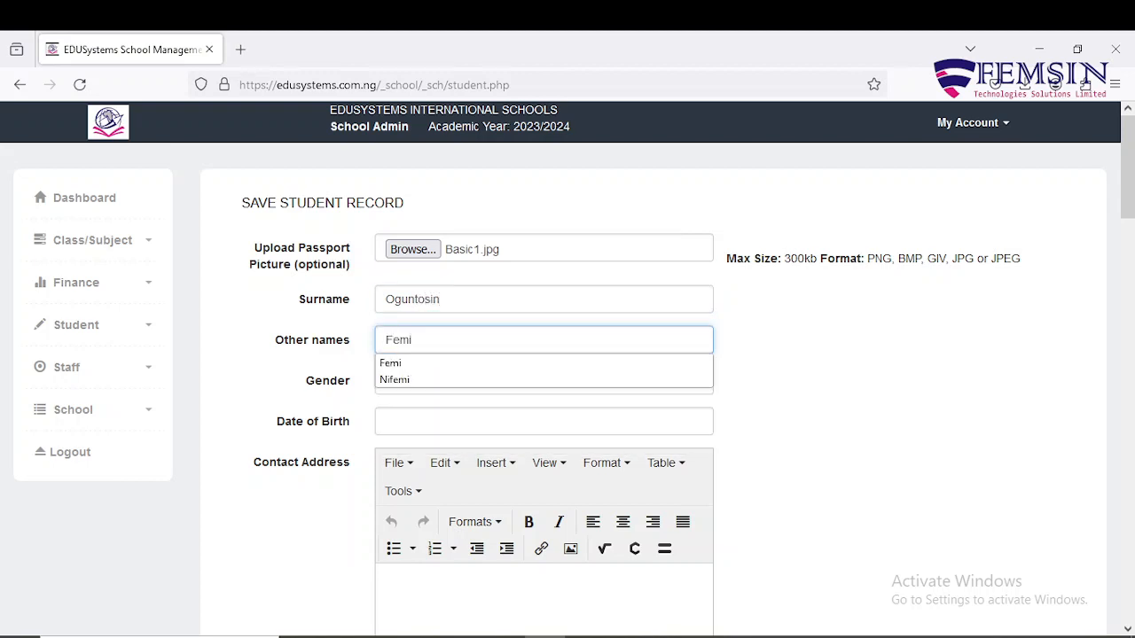
click(786, 332)
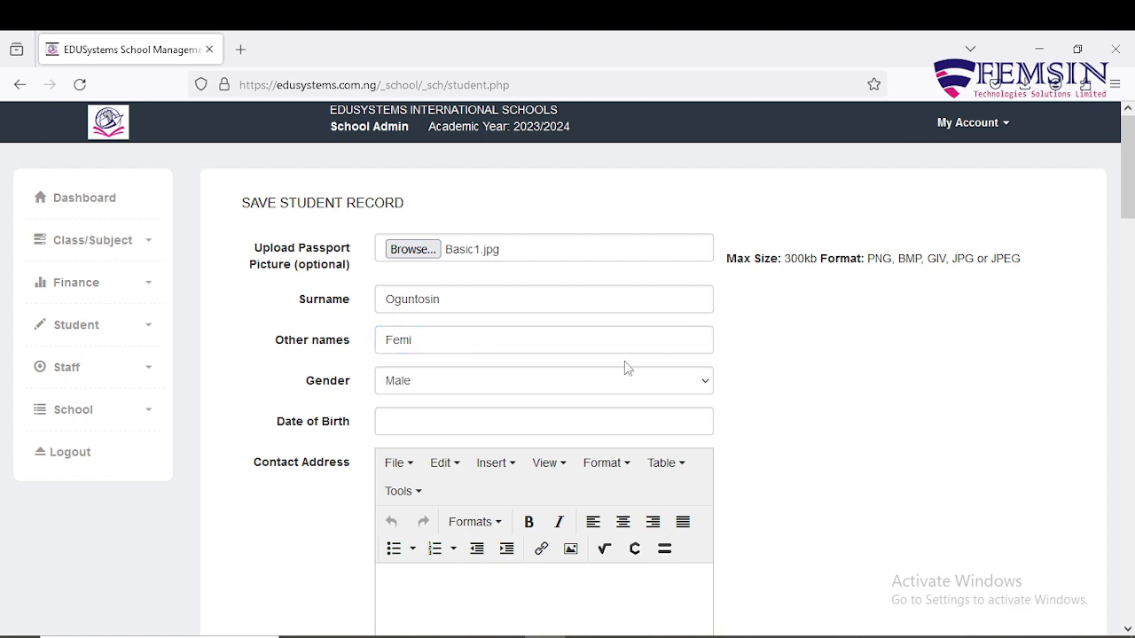
Keep gender as Male and set date of birth to 01/06/2019.
scroll(569, 386, down, 2)
click(572, 299)
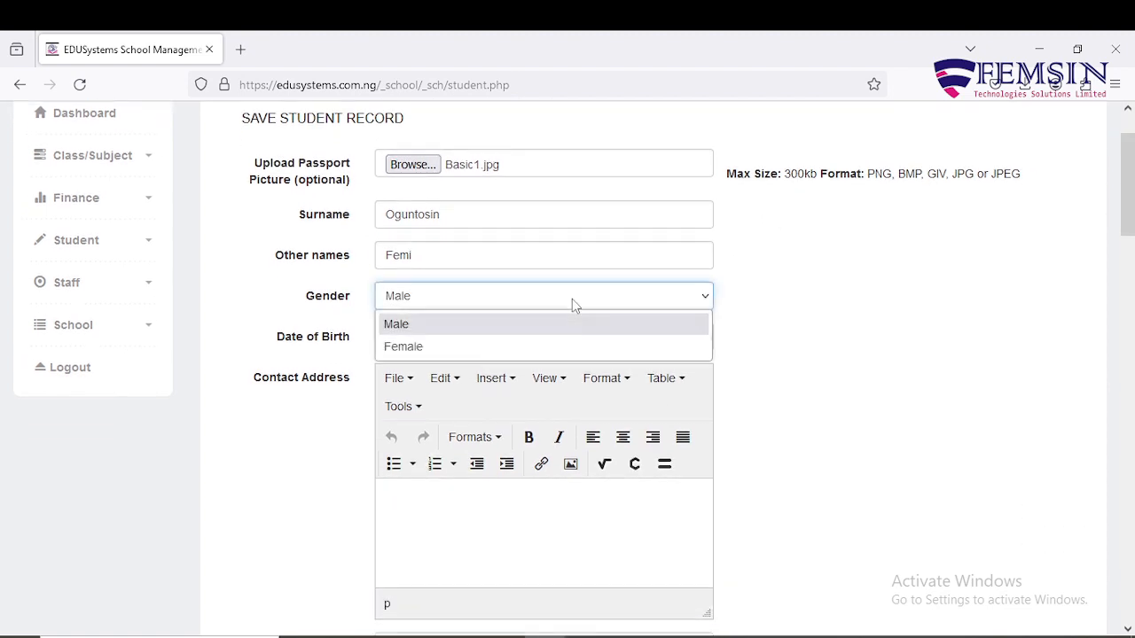
click(572, 299)
click(548, 337)
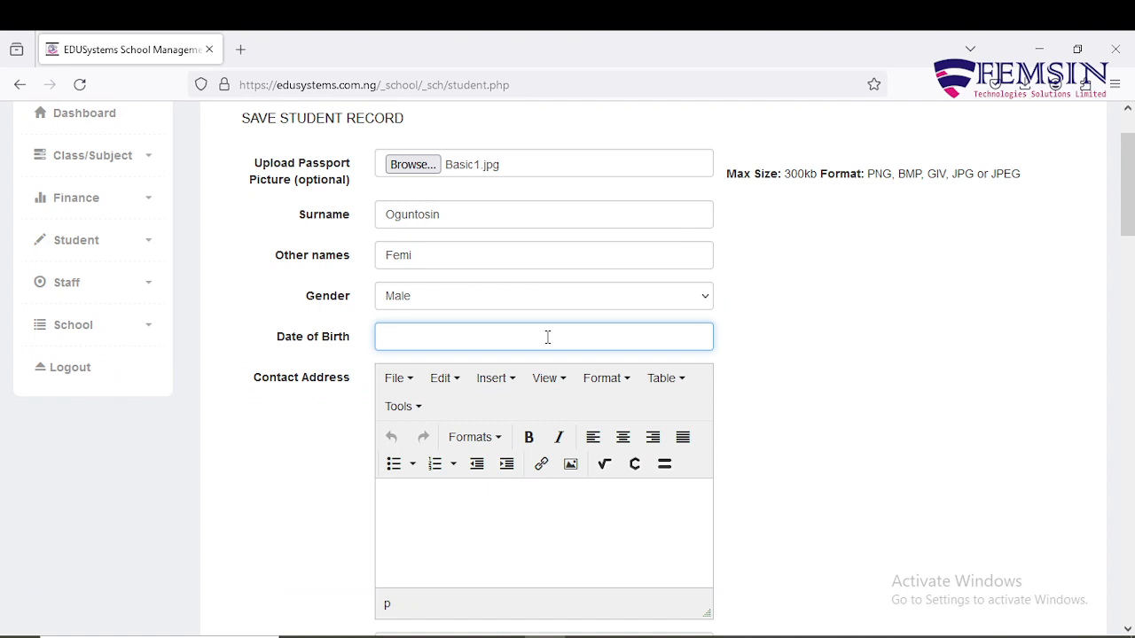
text(01)
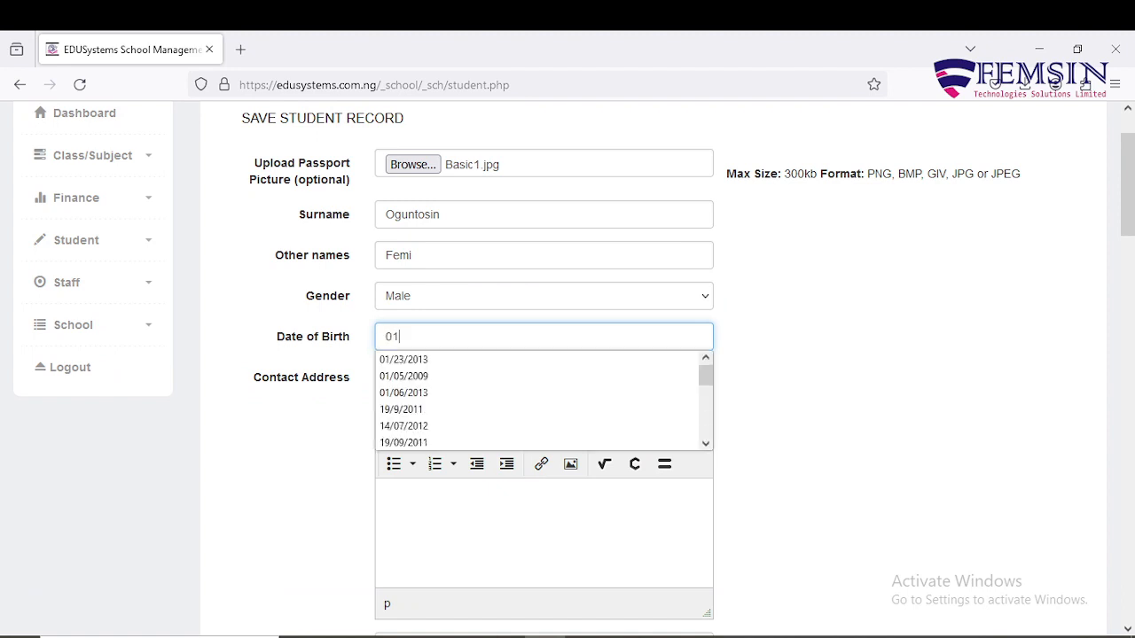
text(/06)
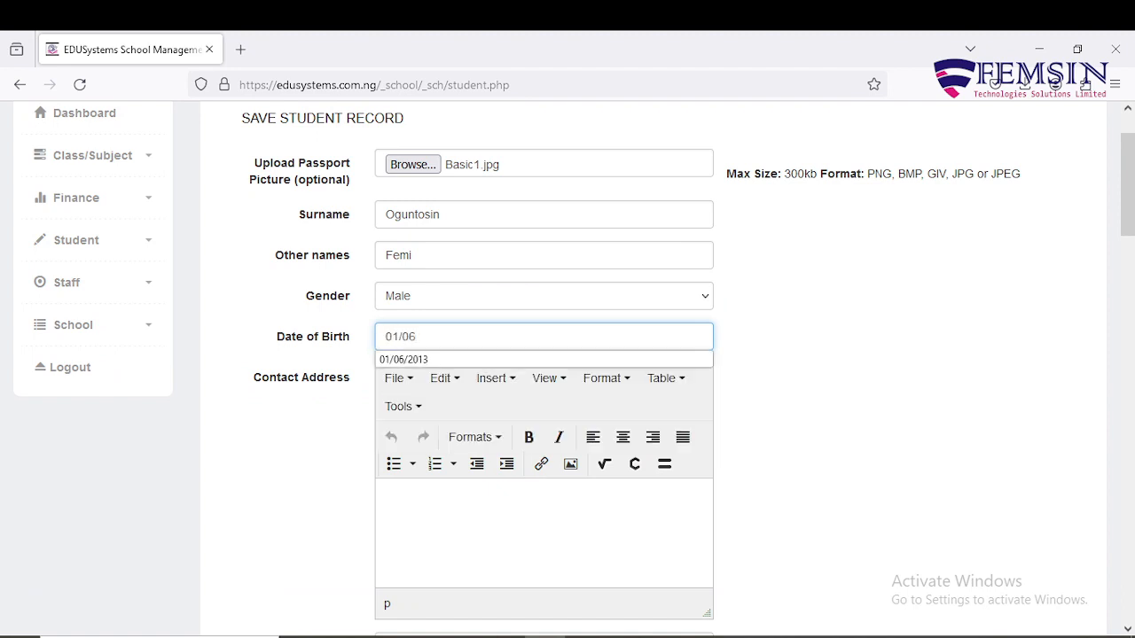
text(/20)
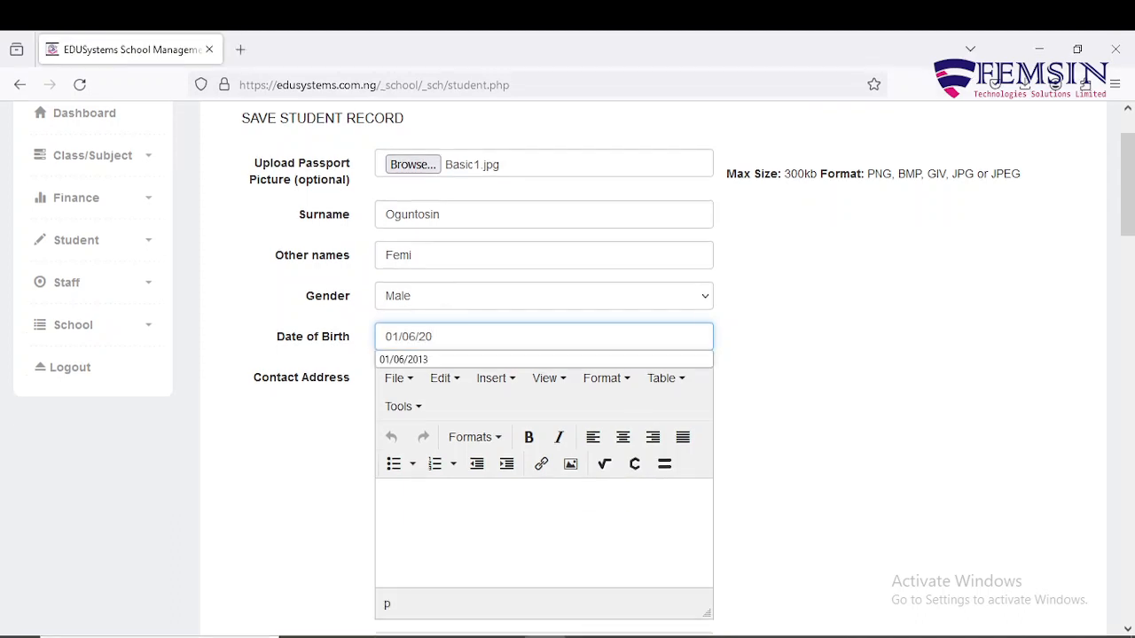
text(19)
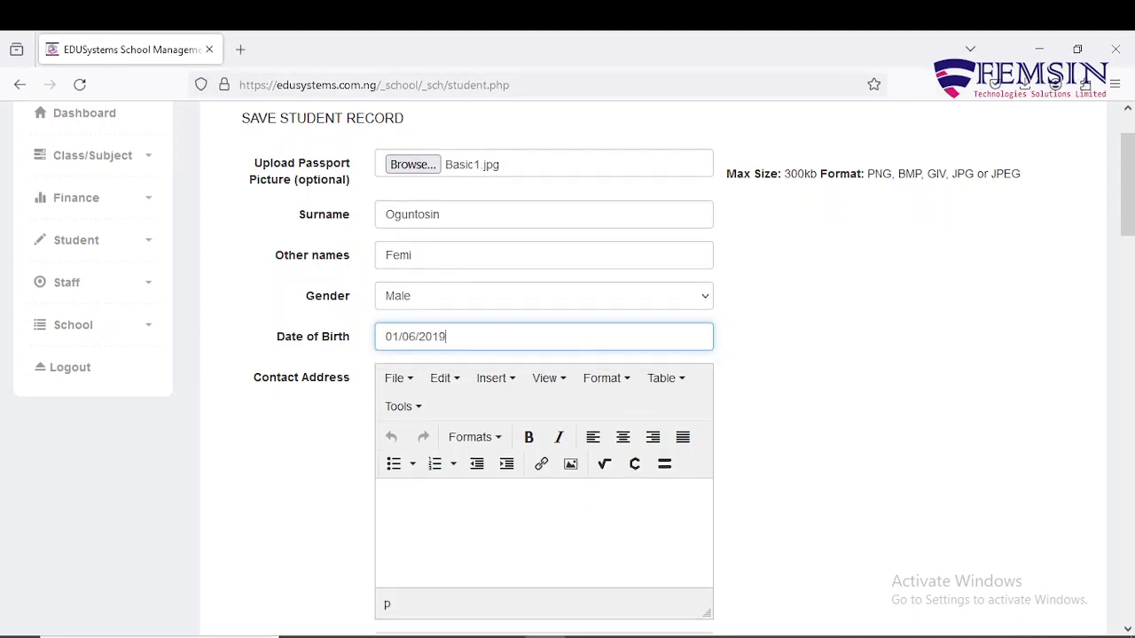
Enter the student's Lagos contact address, correcting the misspelt street name.
click(894, 392)
scroll(894, 391, down, 3)
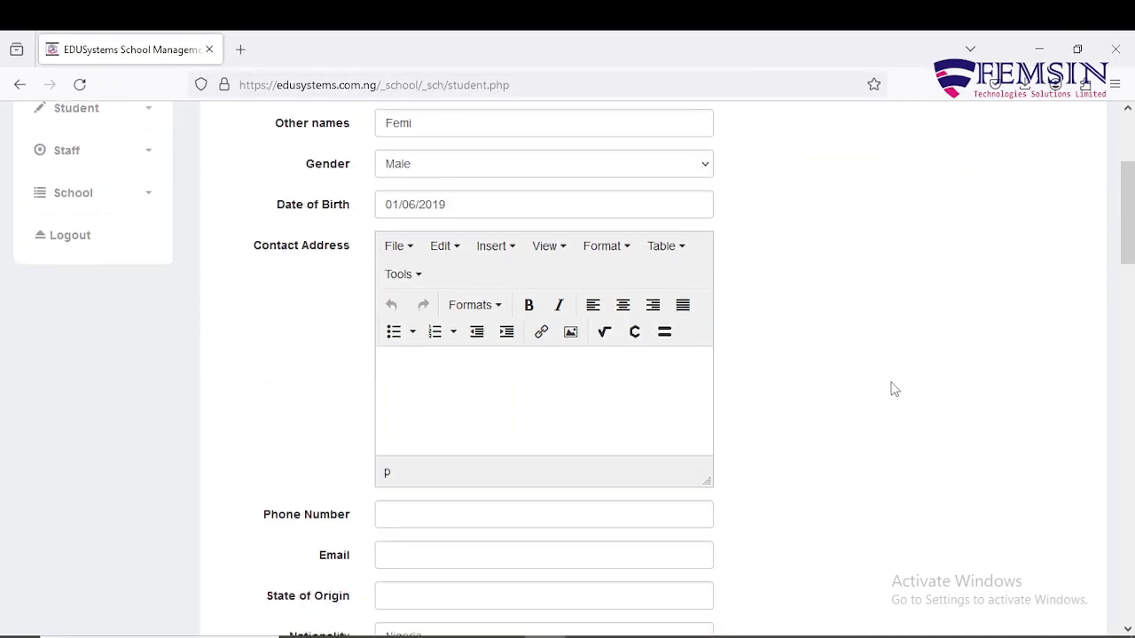
scroll(894, 390, down, 1)
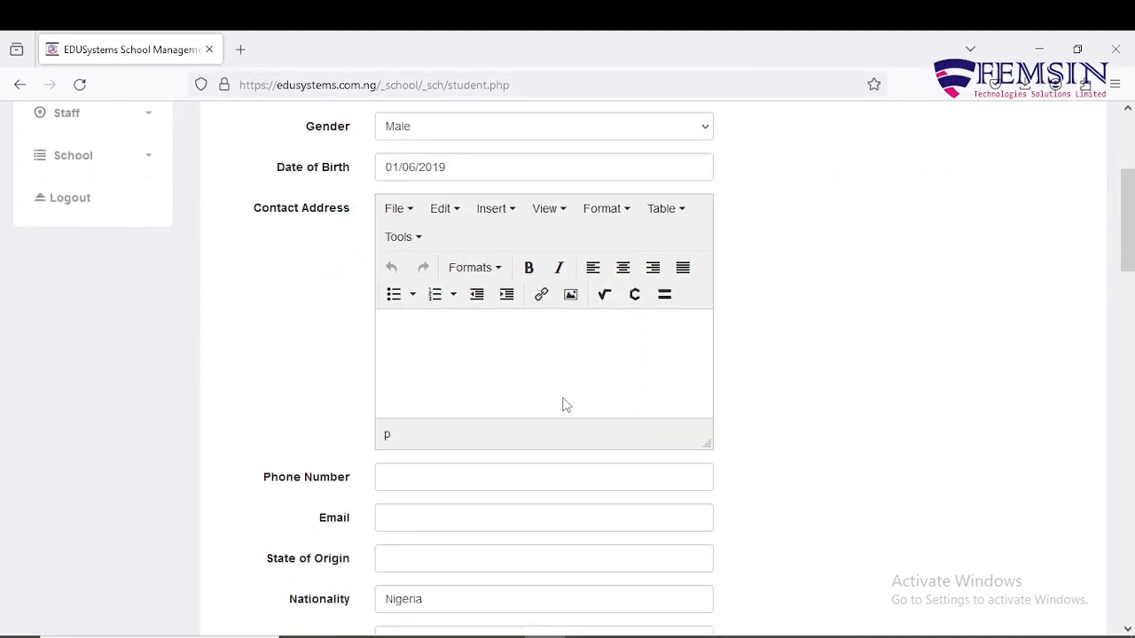
click(497, 333)
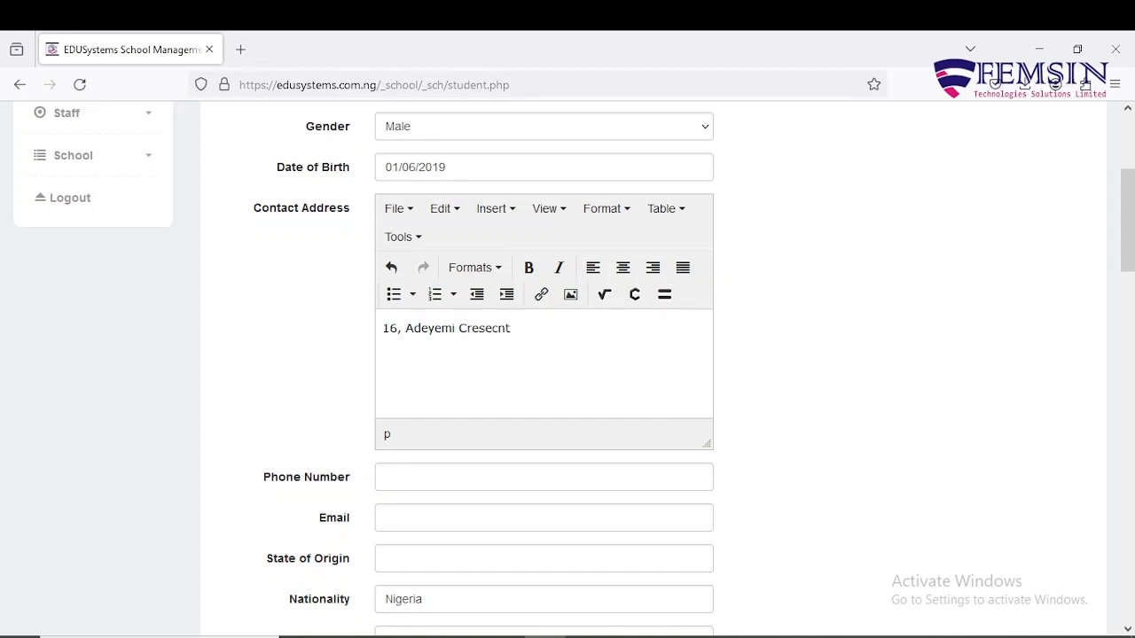
key(Left)
key(Left)
key(Left)
key(Left)
key(Right)
key(Right)
key(Right)
key(Right)
Enter the student's contact phone number.
scroll(497, 394, down, 1)
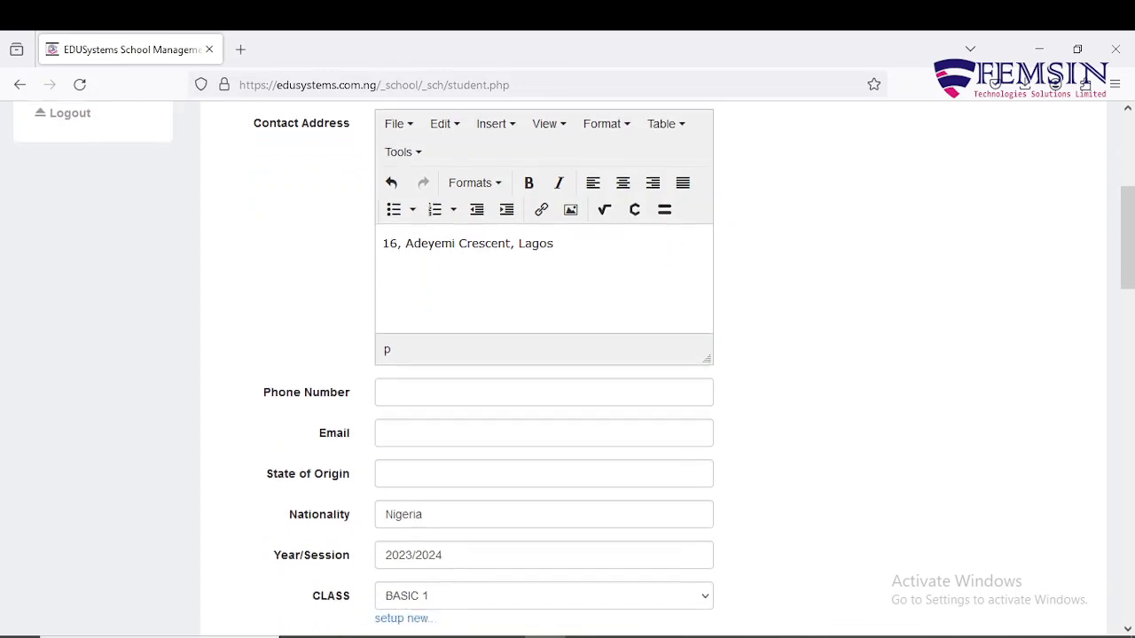
click(506, 392)
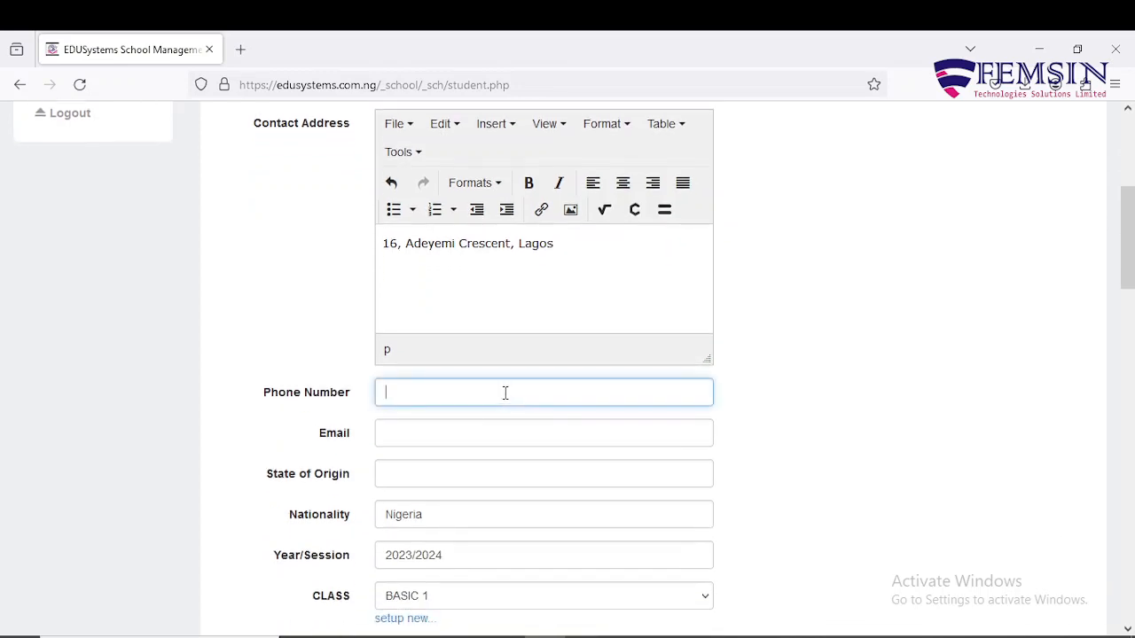
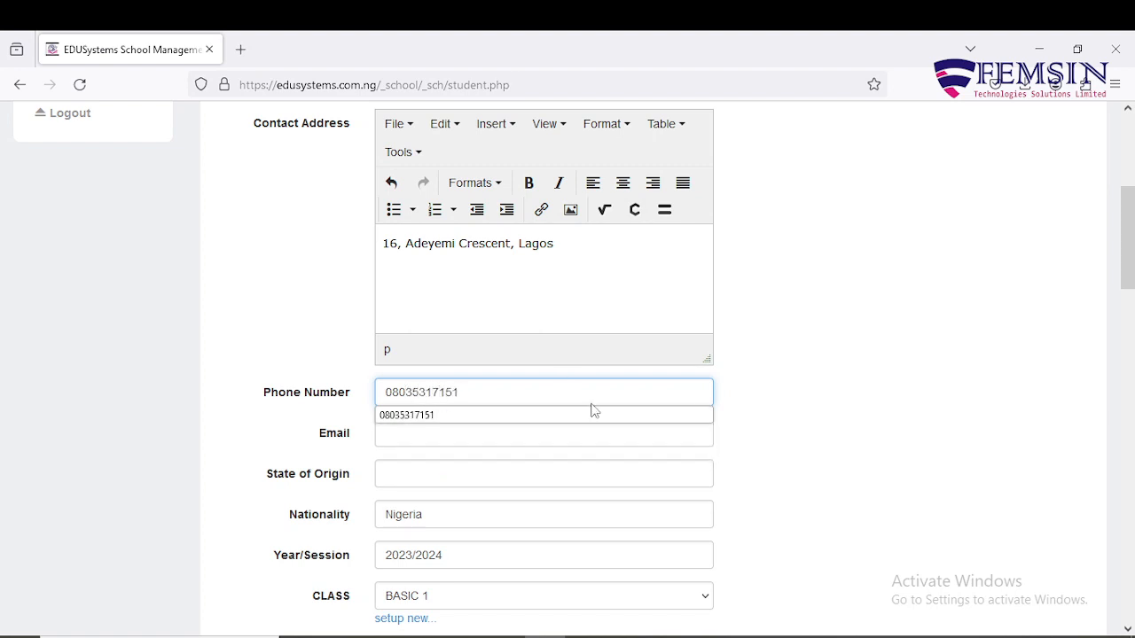
click(795, 371)
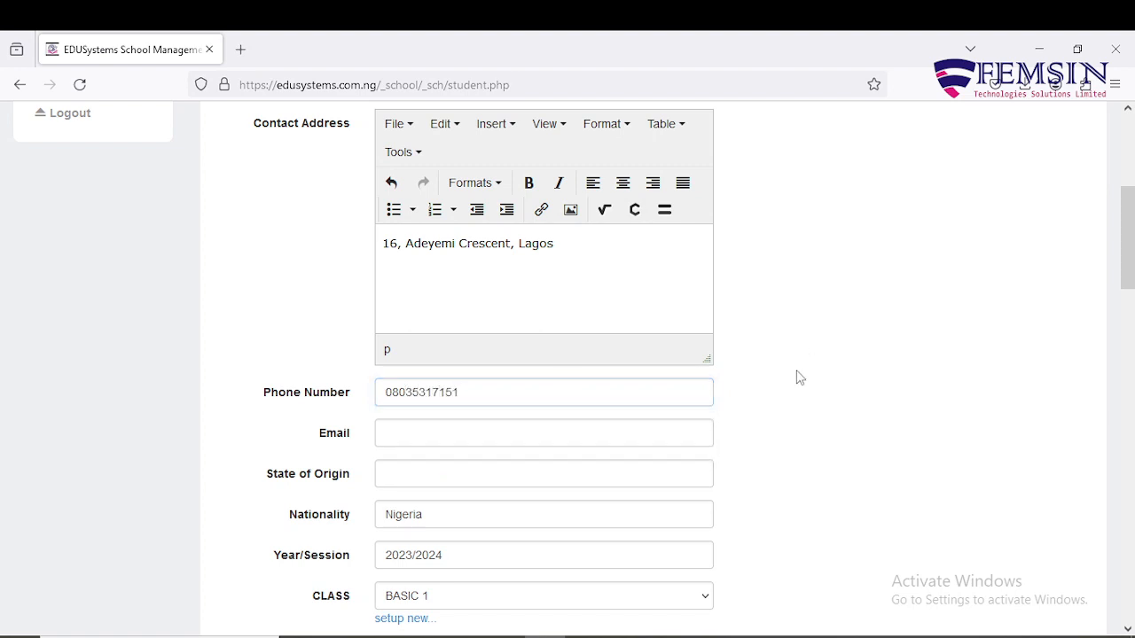
Enter Ondo State as state of origin and leave Nationality as Nigeria.
scroll(794, 391, down, 3)
scroll(787, 402, down, 1)
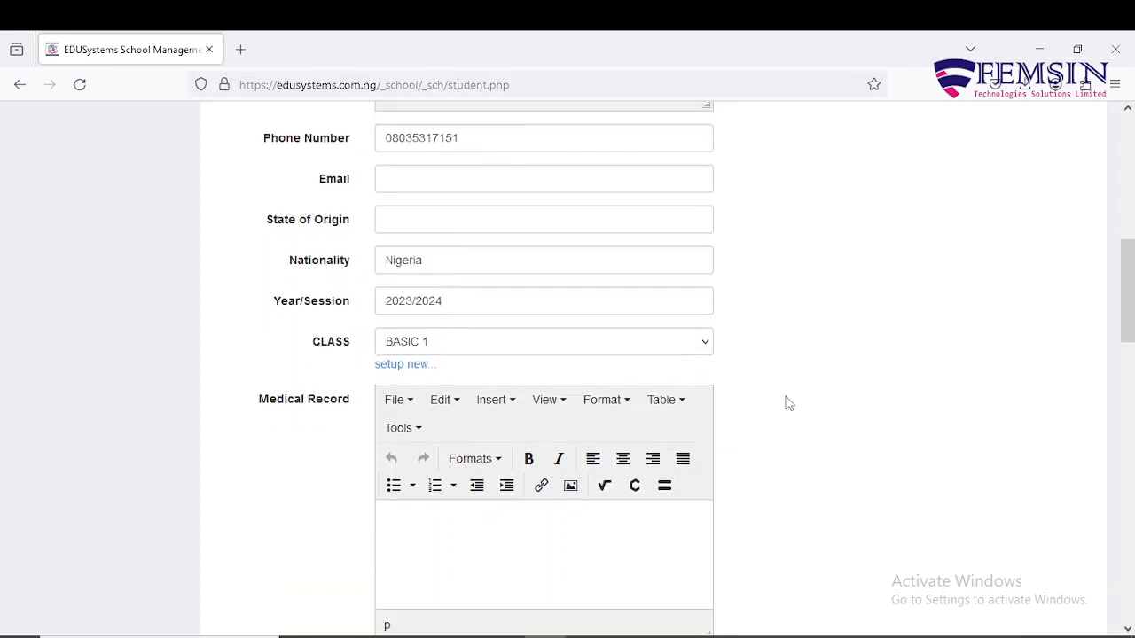
scroll(786, 399, up, 1)
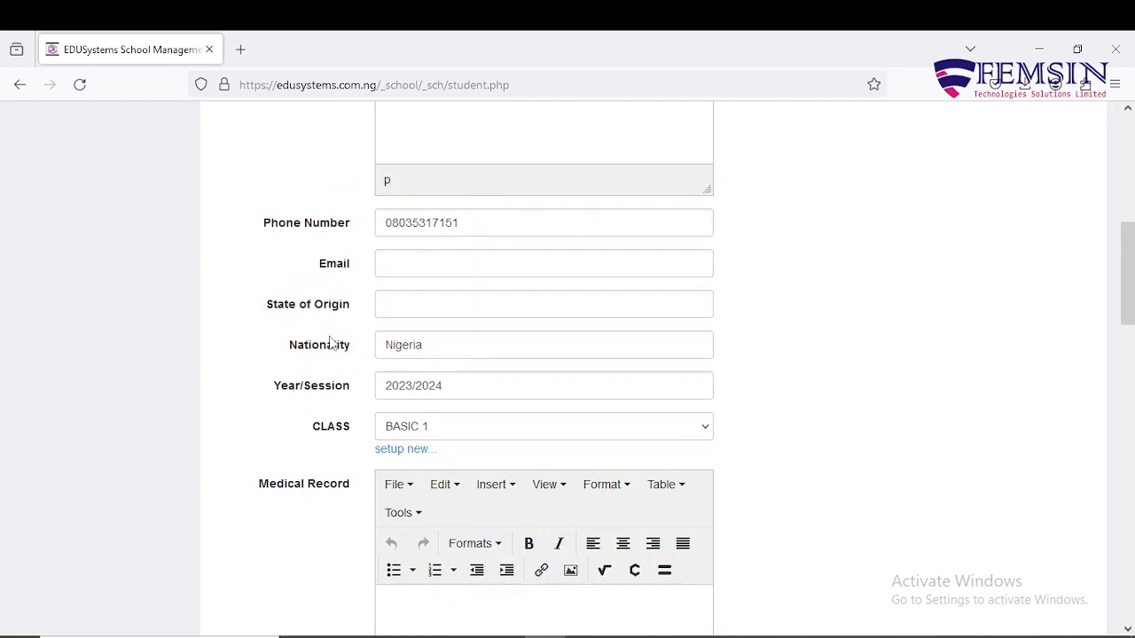
click(414, 305)
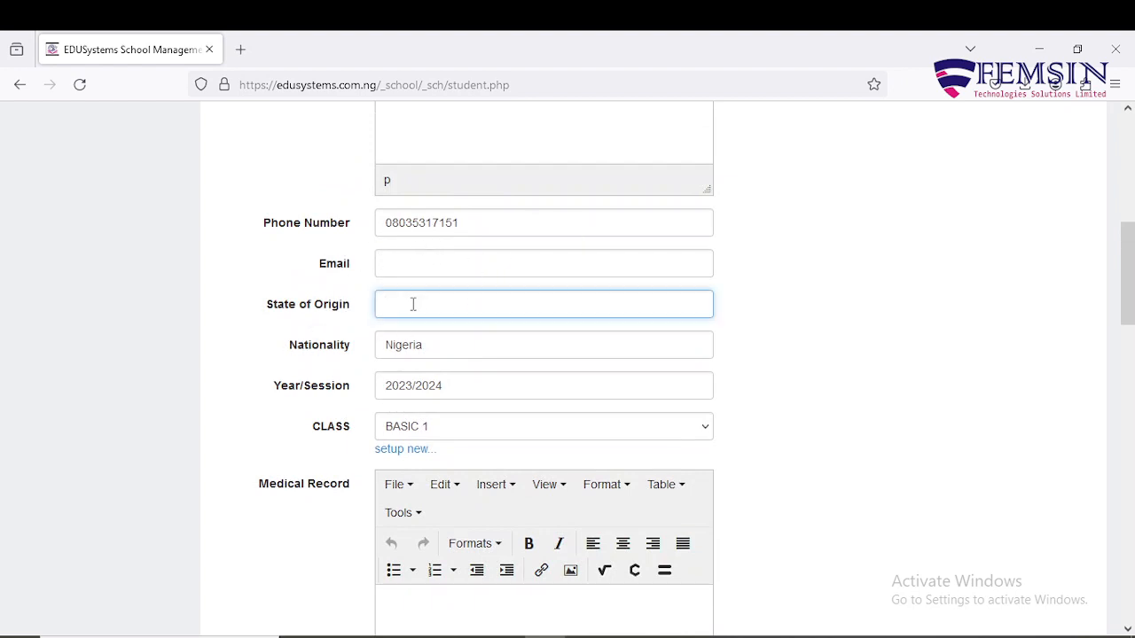
text(Ondo State)
scroll(451, 347, down, 2)
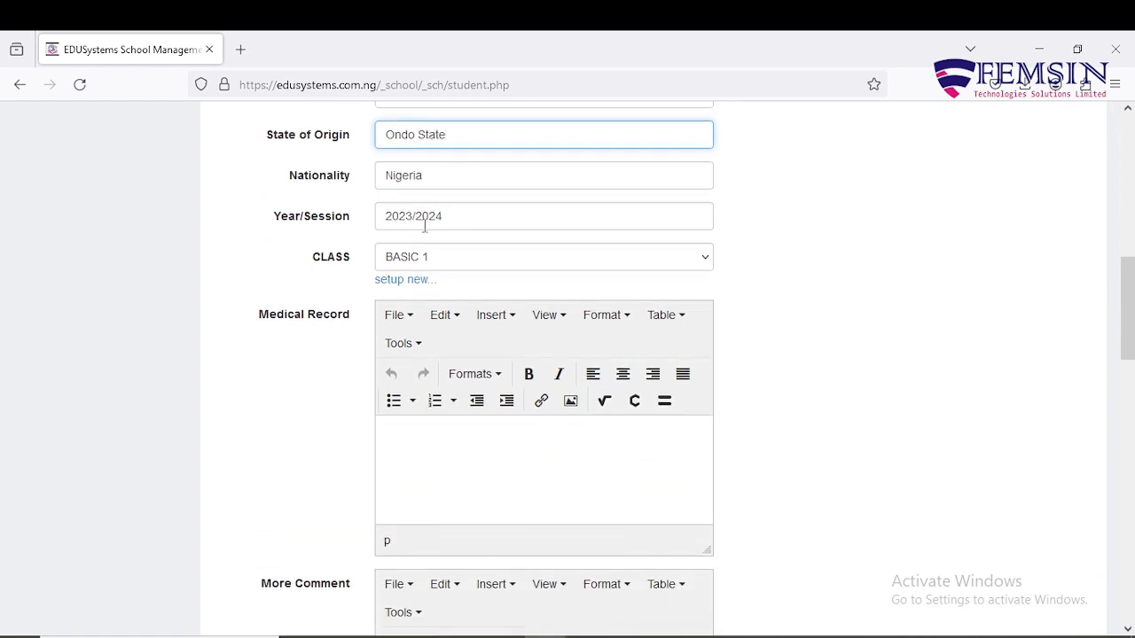
click(482, 178)
click(768, 232)
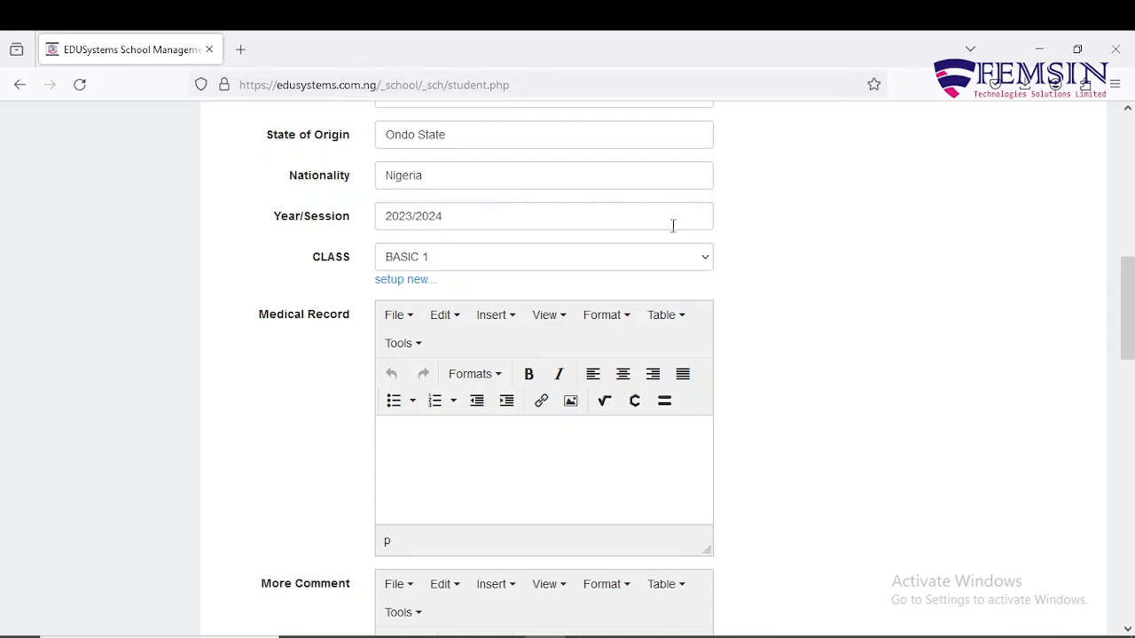
click(470, 176)
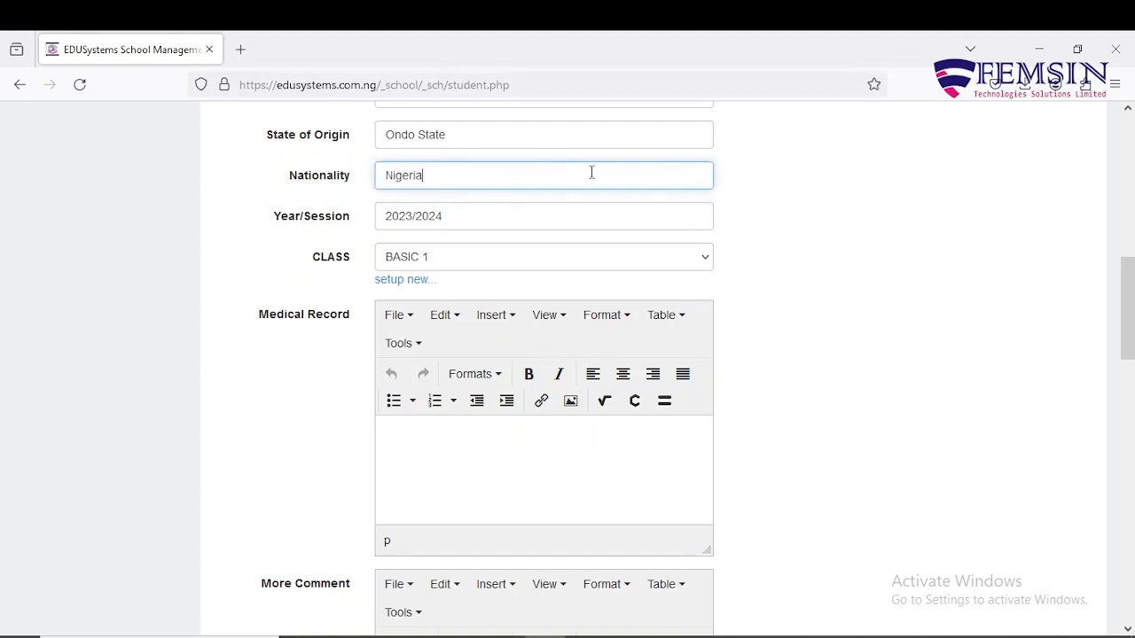
click(745, 189)
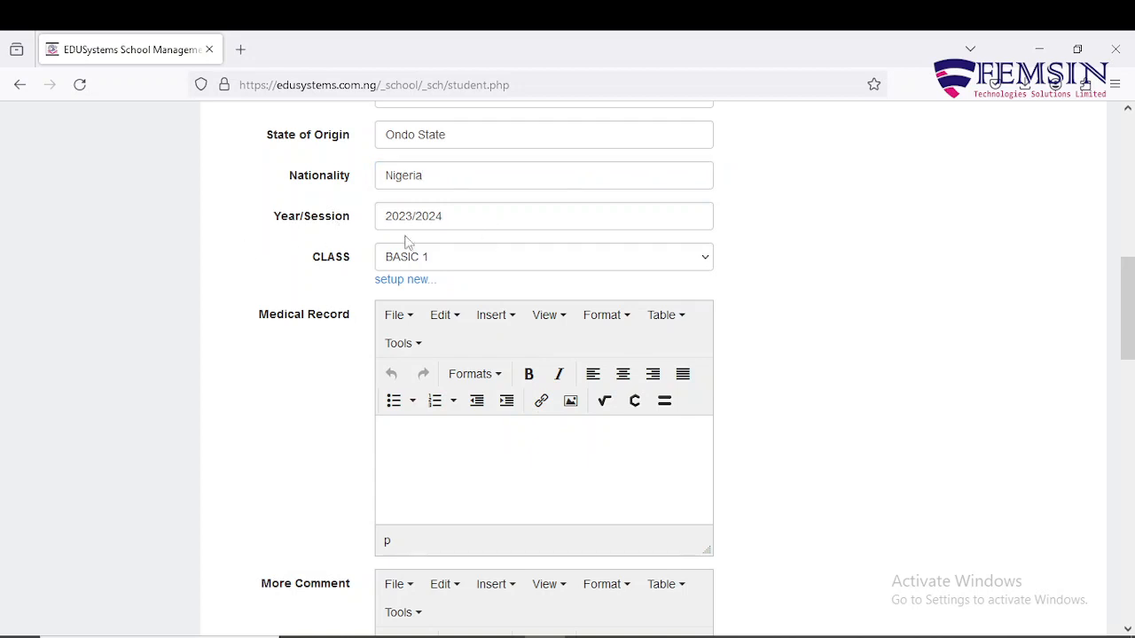
Keep the class set to BASIC 1 for session 2023/2024.
click(474, 263)
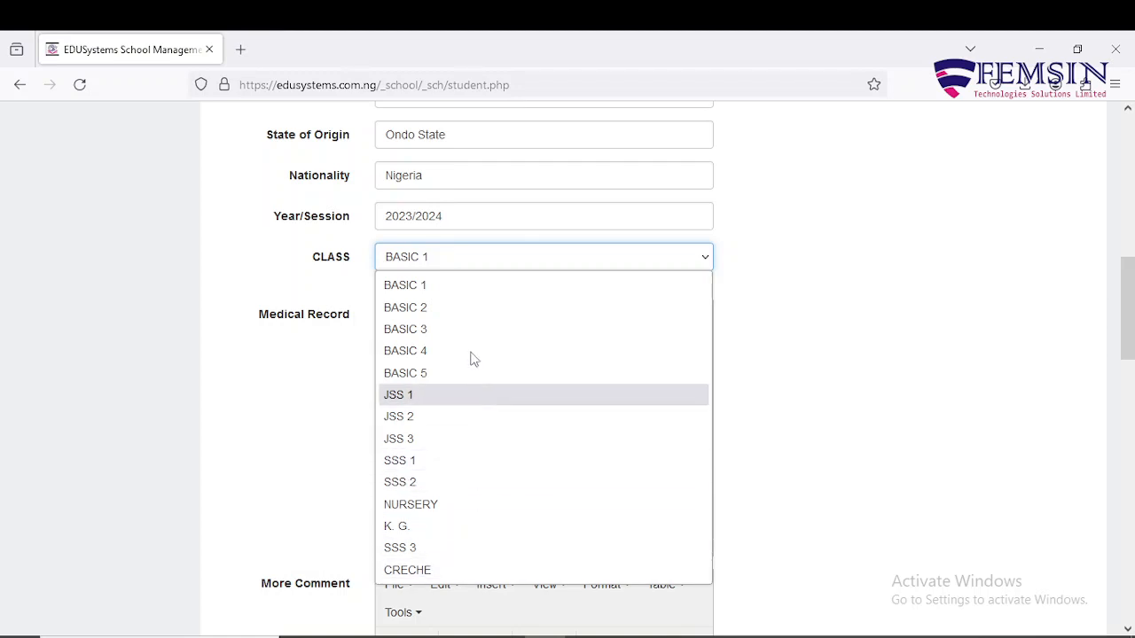
click(475, 289)
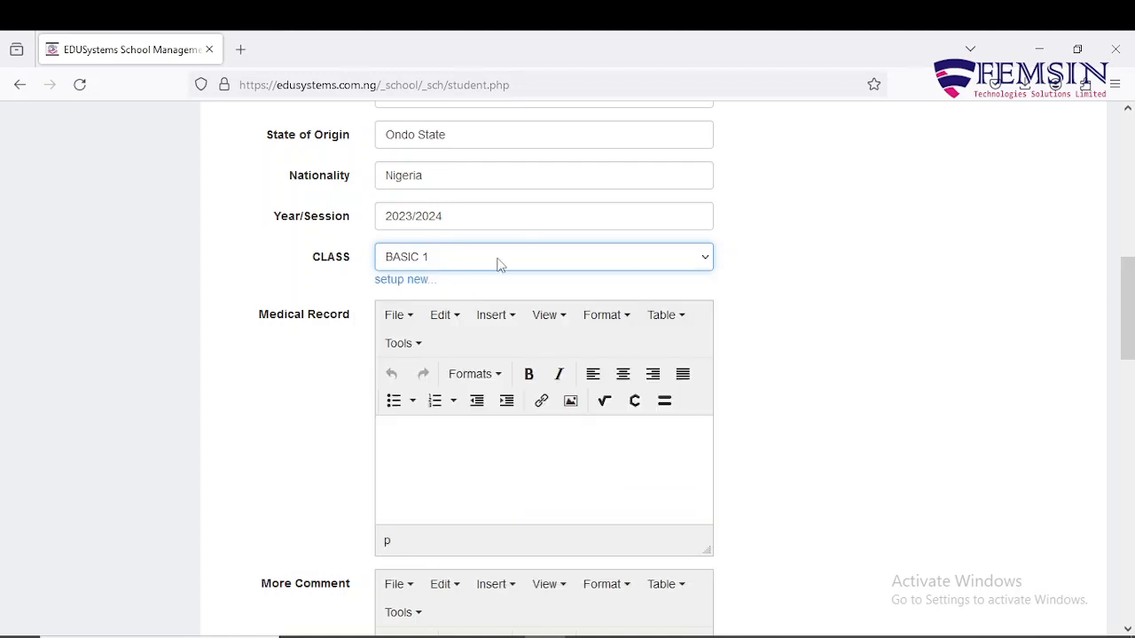
click(501, 263)
click(488, 374)
click(487, 260)
click(475, 289)
Enter the parents' names as Parent/Guardian Name, with the surname capitalised.
scroll(489, 476, down, 2)
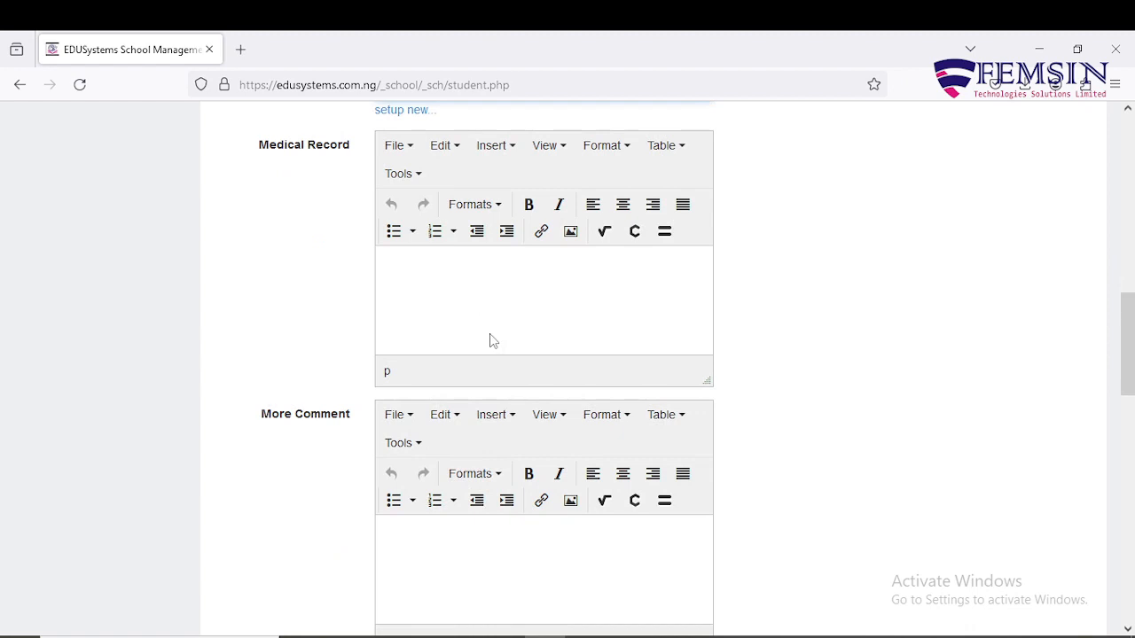
click(494, 287)
scroll(489, 340, down, 2)
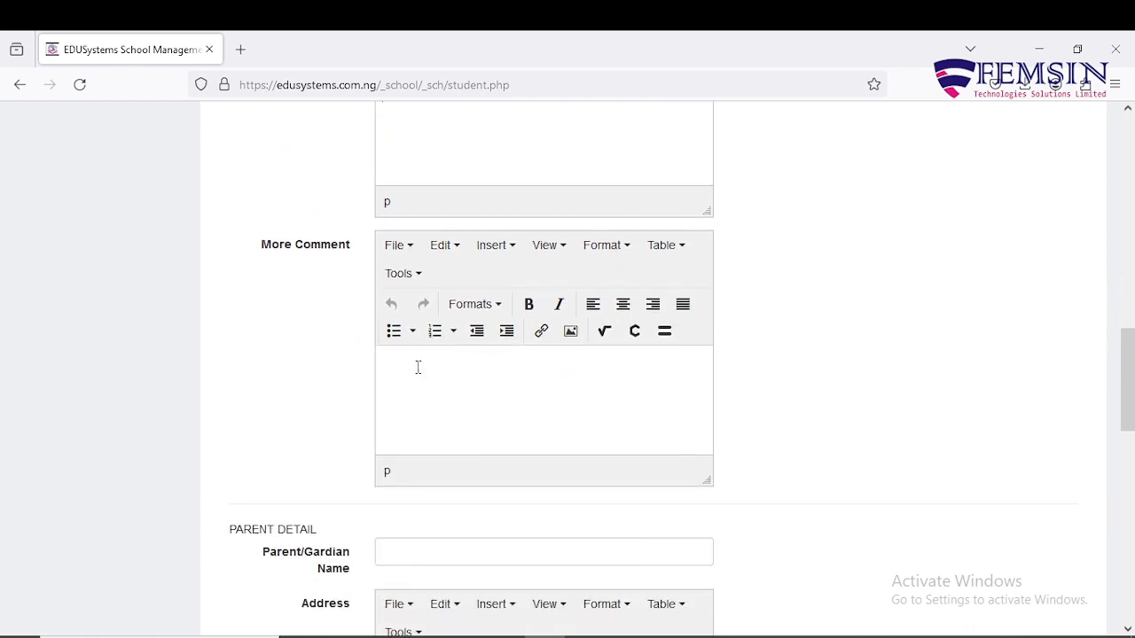
click(418, 367)
scroll(582, 403, down, 2)
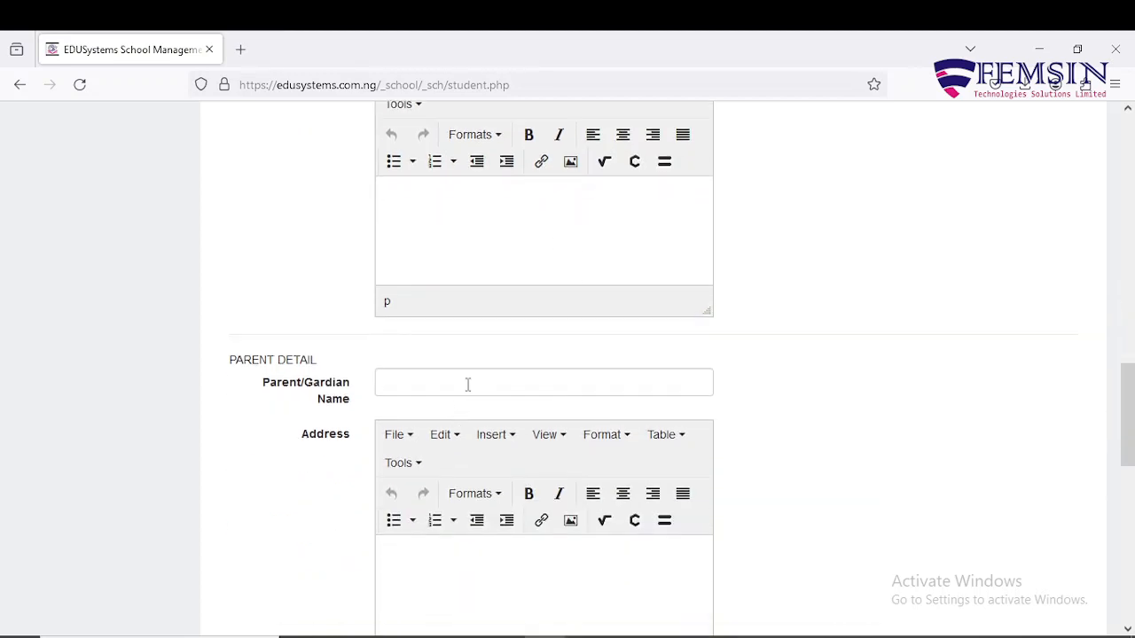
click(468, 385)
text(Mr)
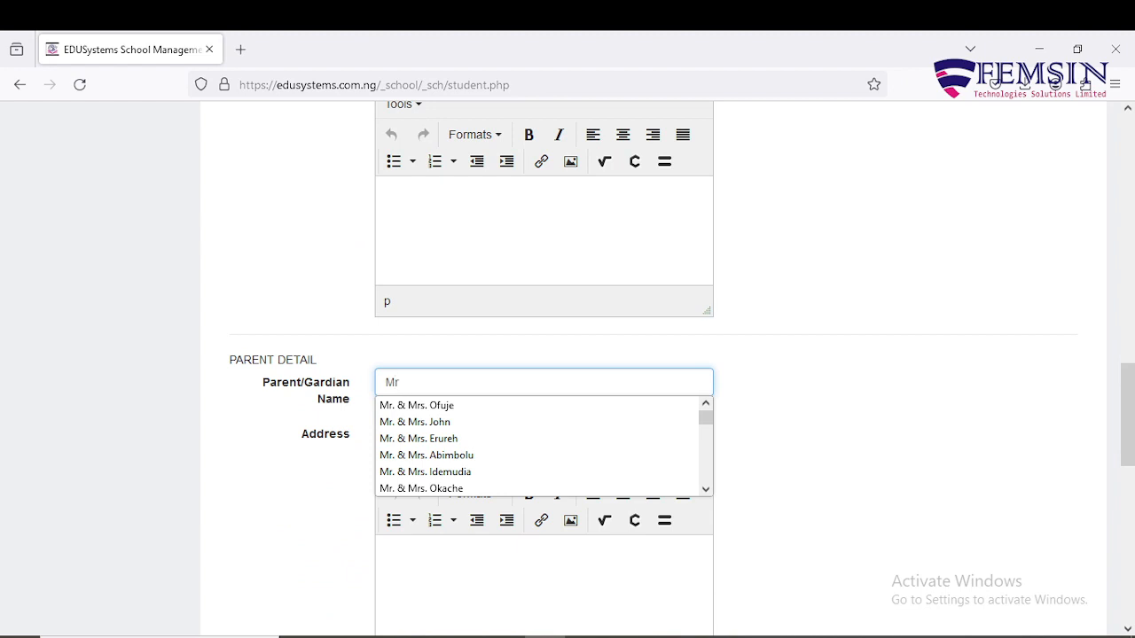
text(. & Mrs. o)
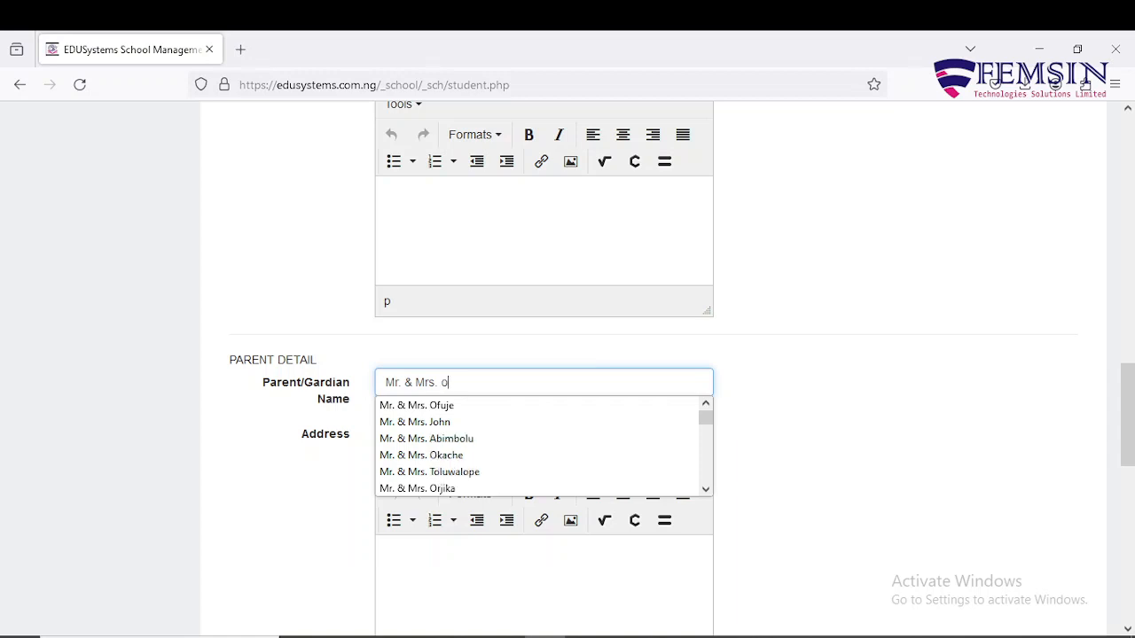
text(gunto)
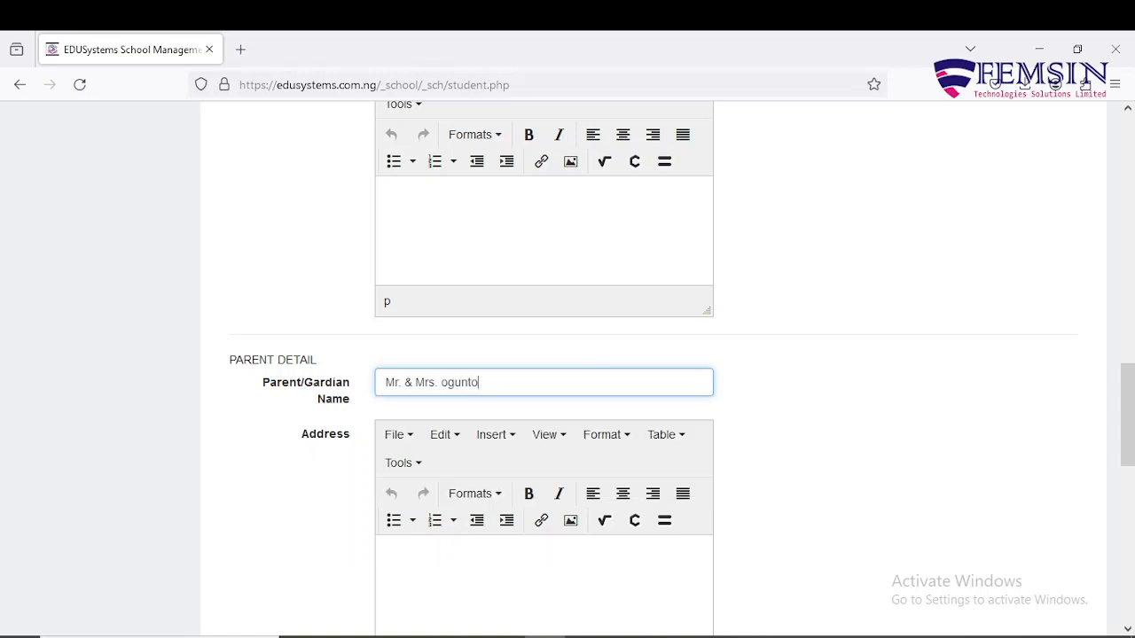
text(sin)
key(Left)
key(Left)
key(Left)
key(Left)
key(Left)
key(Left)
key(Left)
key(Left)
key(Left)
key(Delete)
text(O)
click(872, 388)
scroll(755, 393, down, 3)
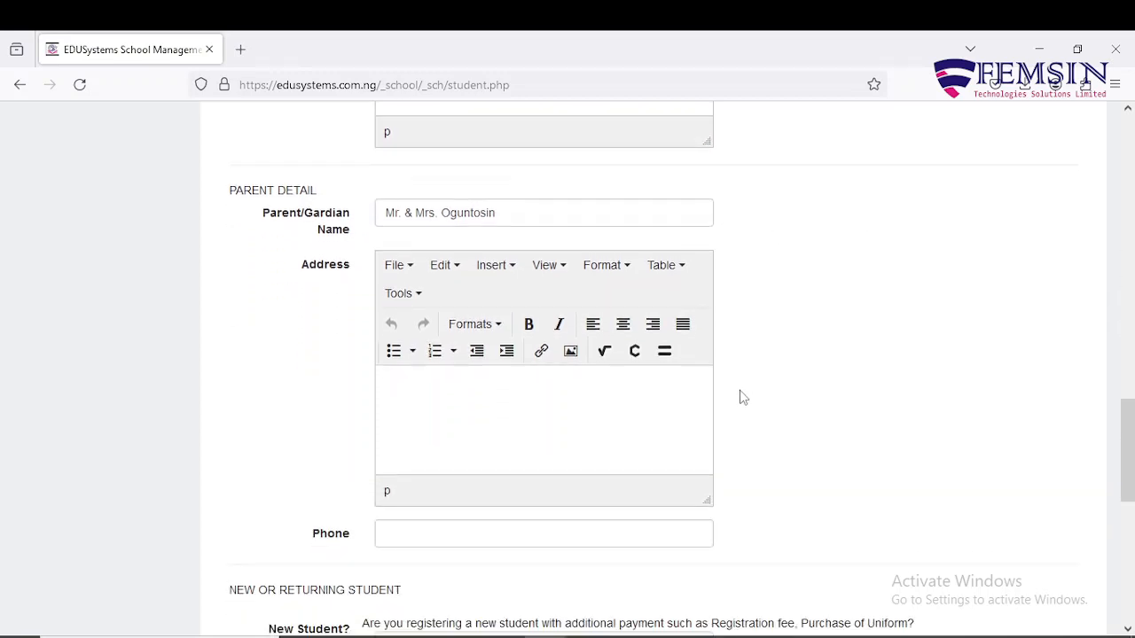
scroll(743, 397, up, 10)
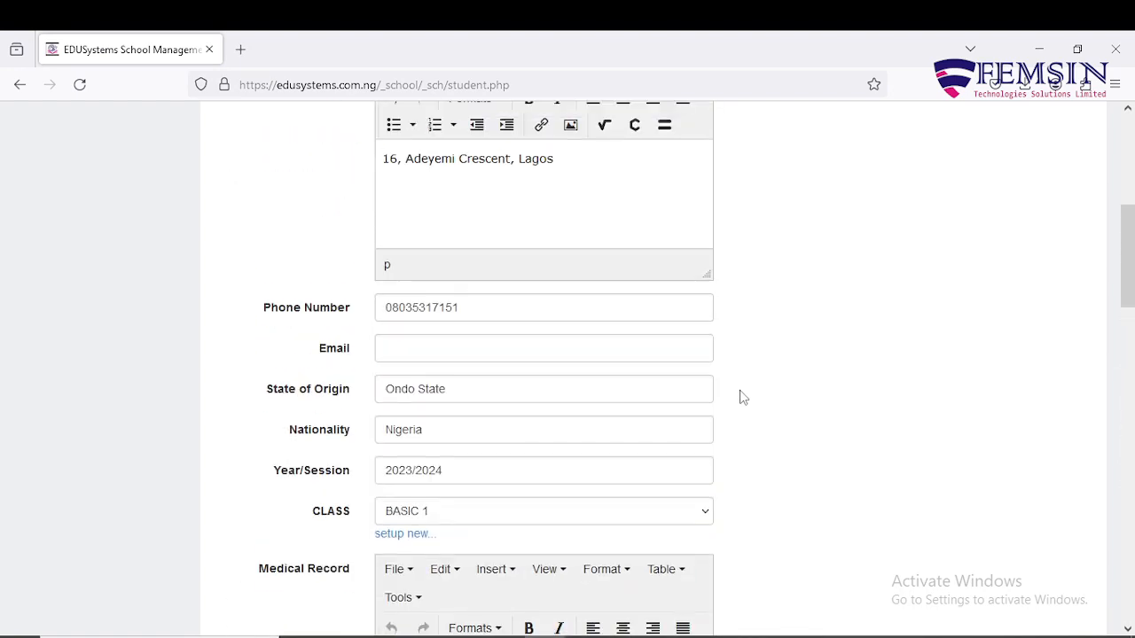
scroll(743, 398, up, 1)
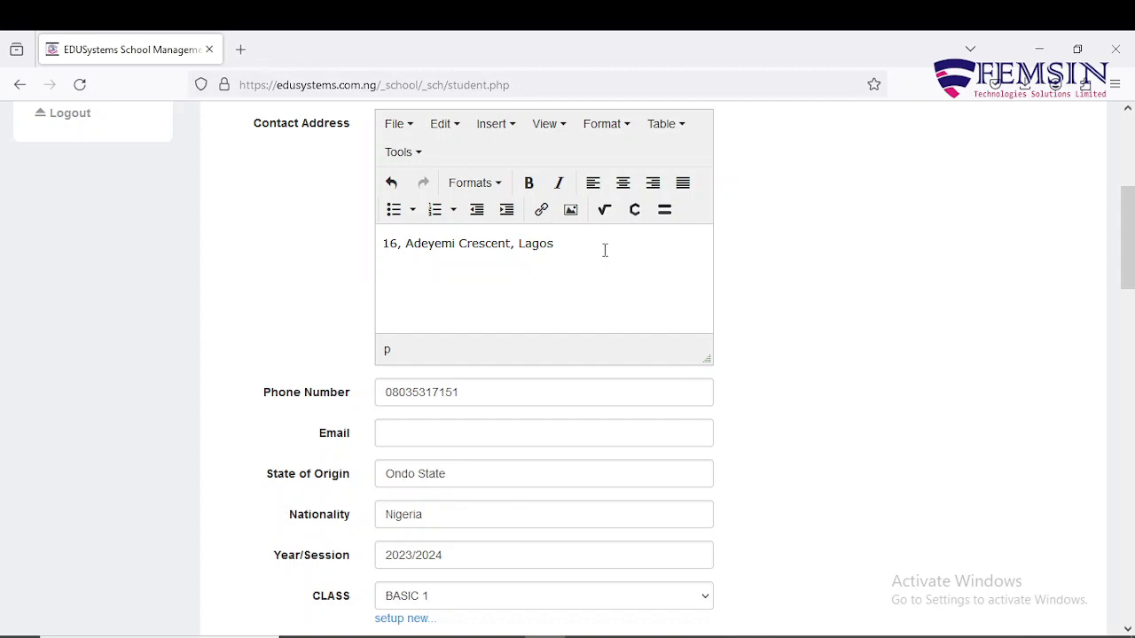
scroll(605, 253, down, 1)
scroll(602, 256, up, 2)
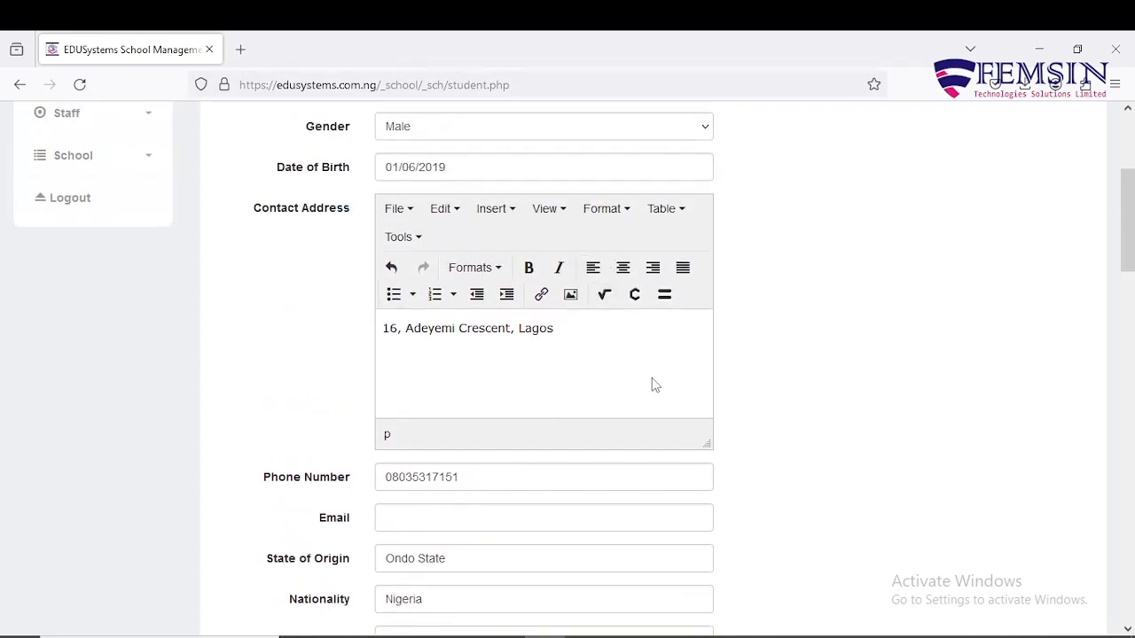
scroll(653, 381, down, 4)
scroll(651, 381, down, 5)
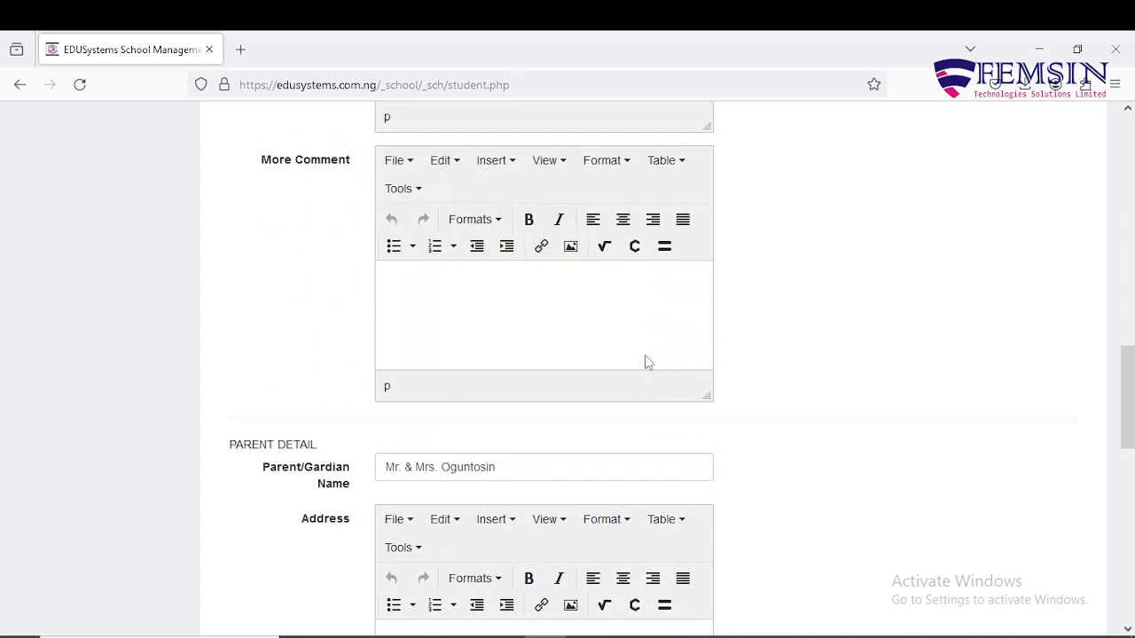
Enter the parent's Lagos home address and phone number, matching the student's details.
scroll(646, 362, down, 2)
click(600, 508)
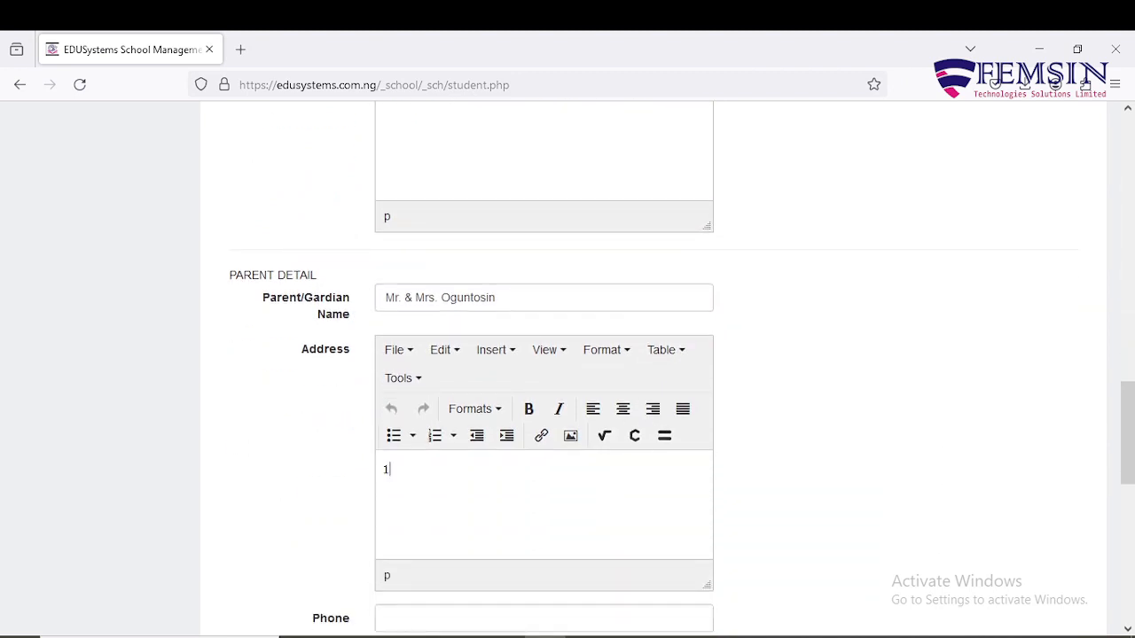
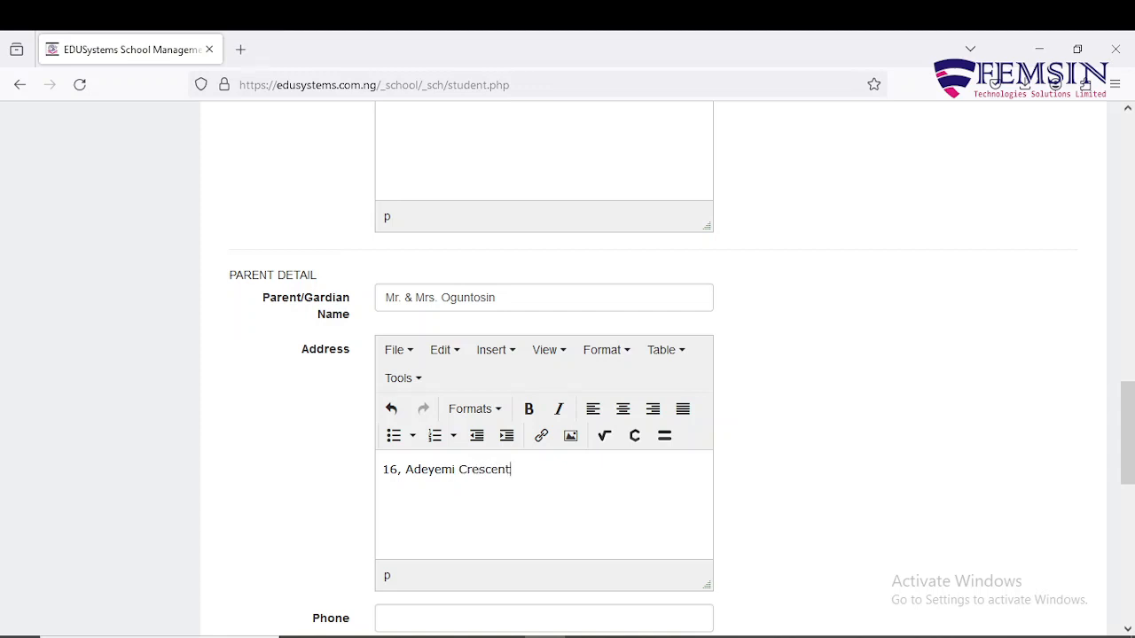
scroll(674, 461, down, 2)
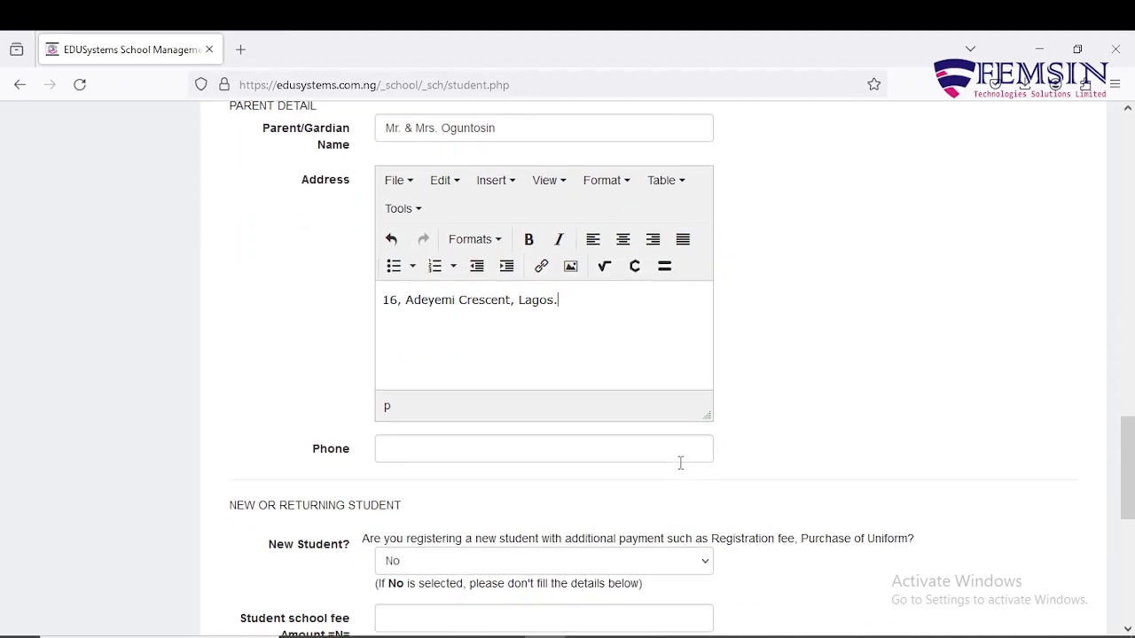
click(643, 447)
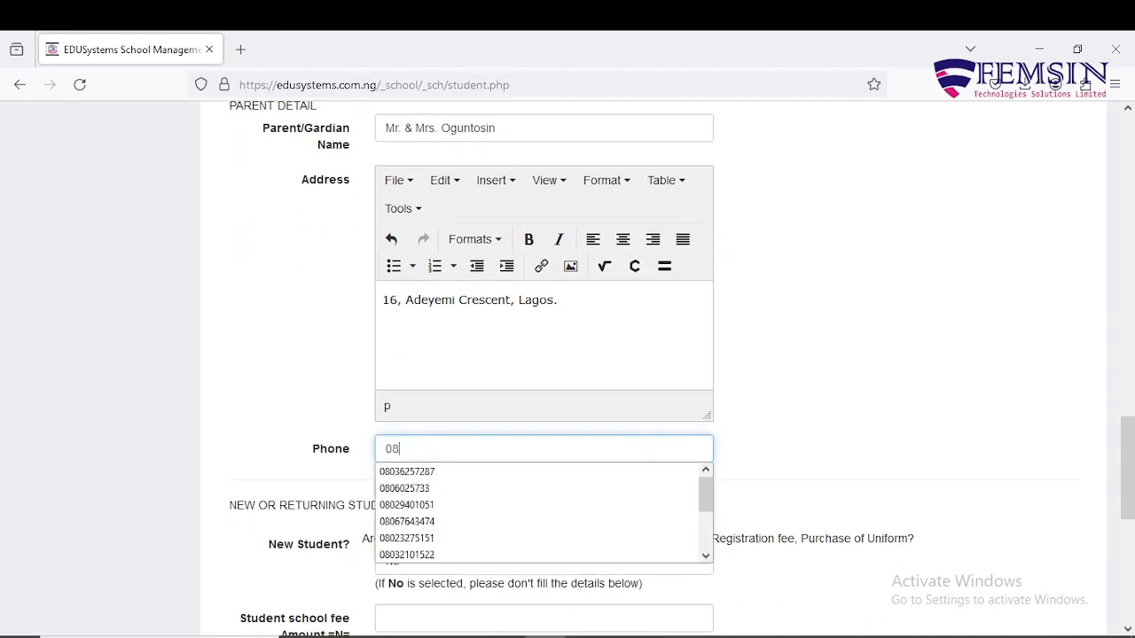
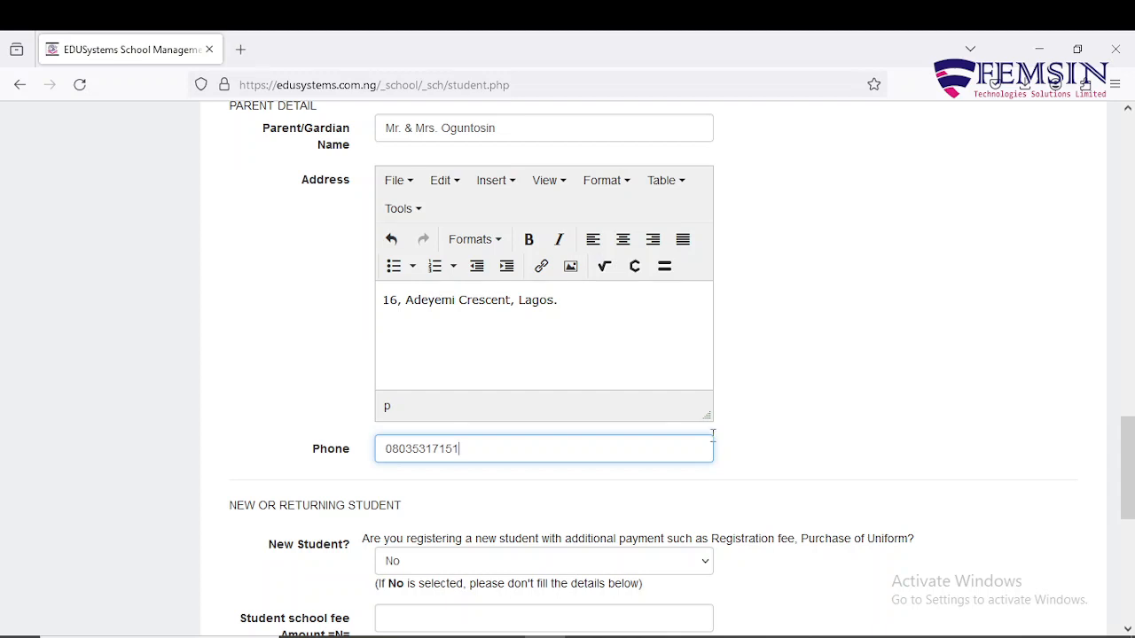
scroll(739, 401, up, 8)
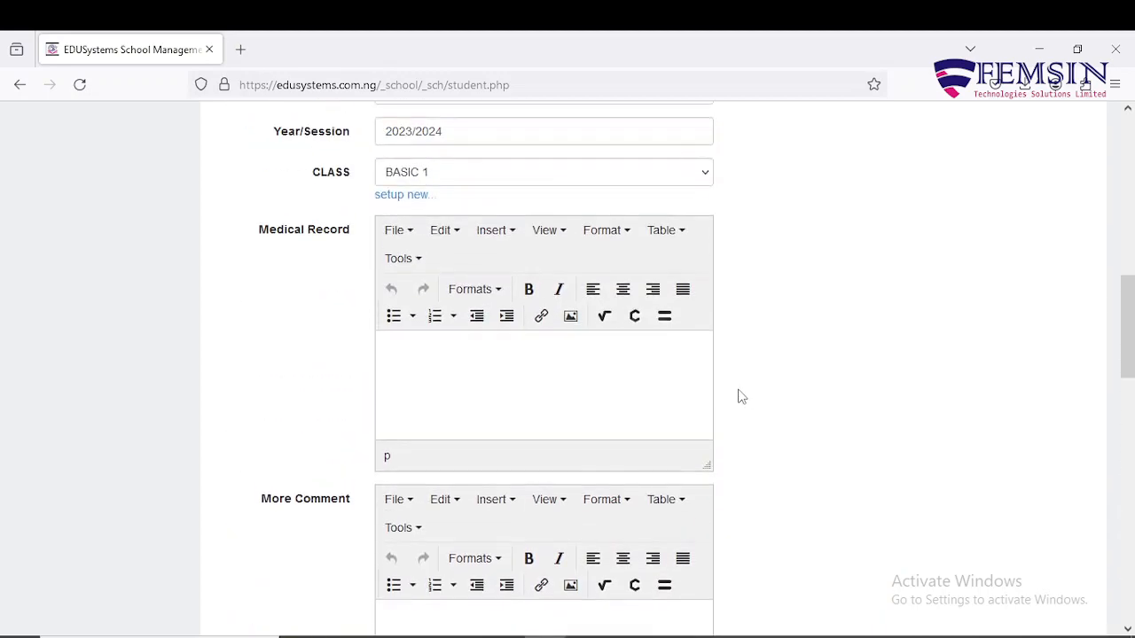
scroll(739, 397, up, 3)
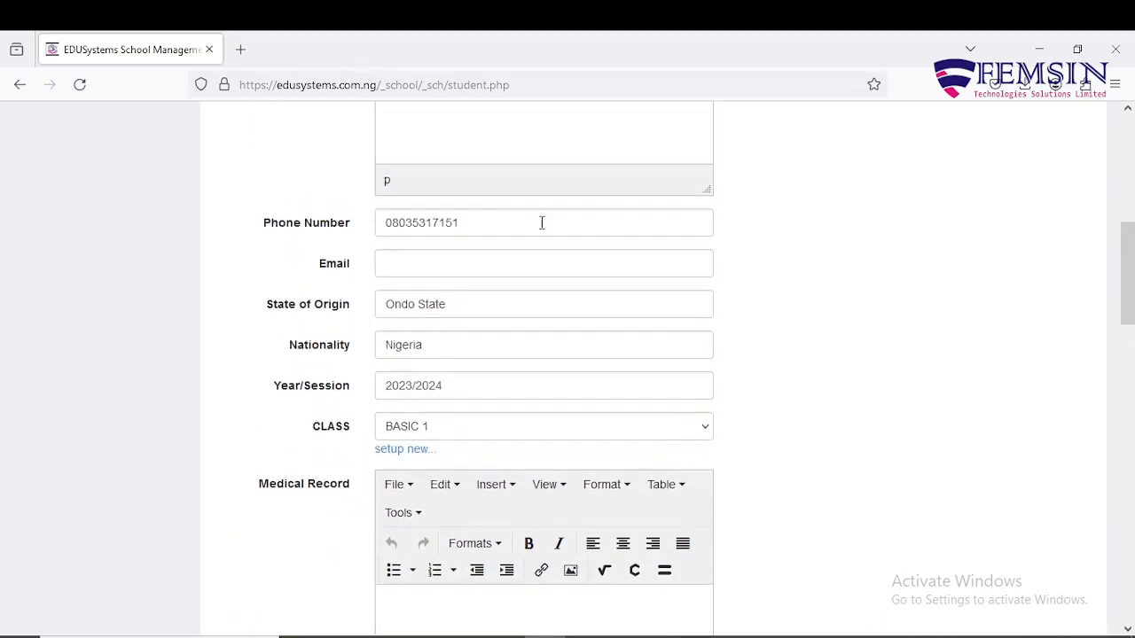
click(542, 222)
click(788, 301)
scroll(790, 302, down, 8)
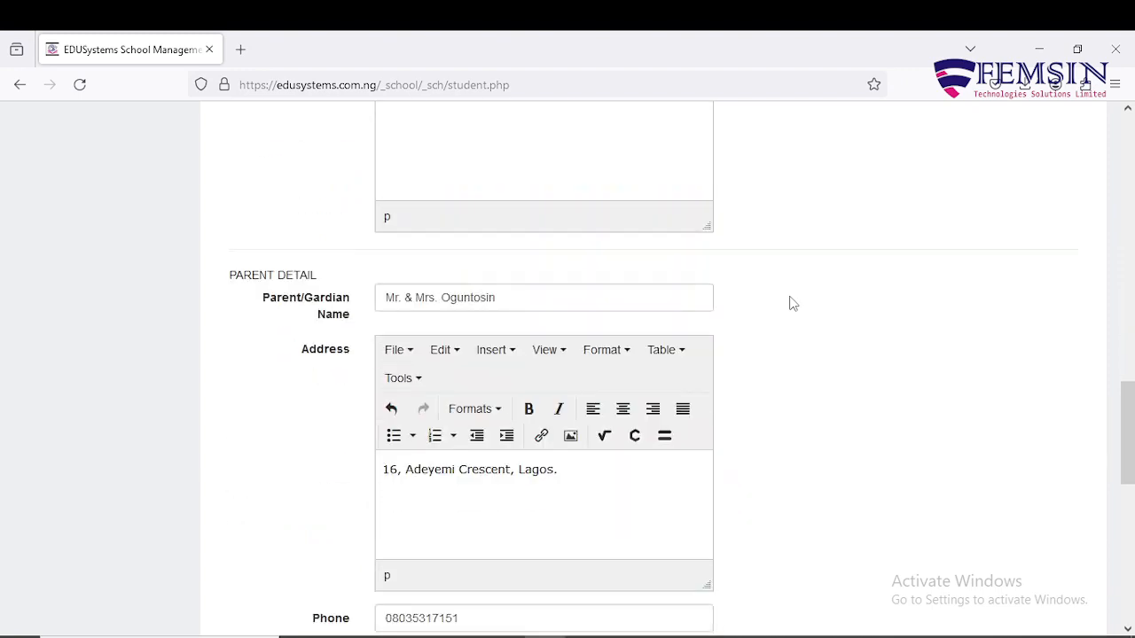
scroll(790, 302, down, 3)
click(555, 360)
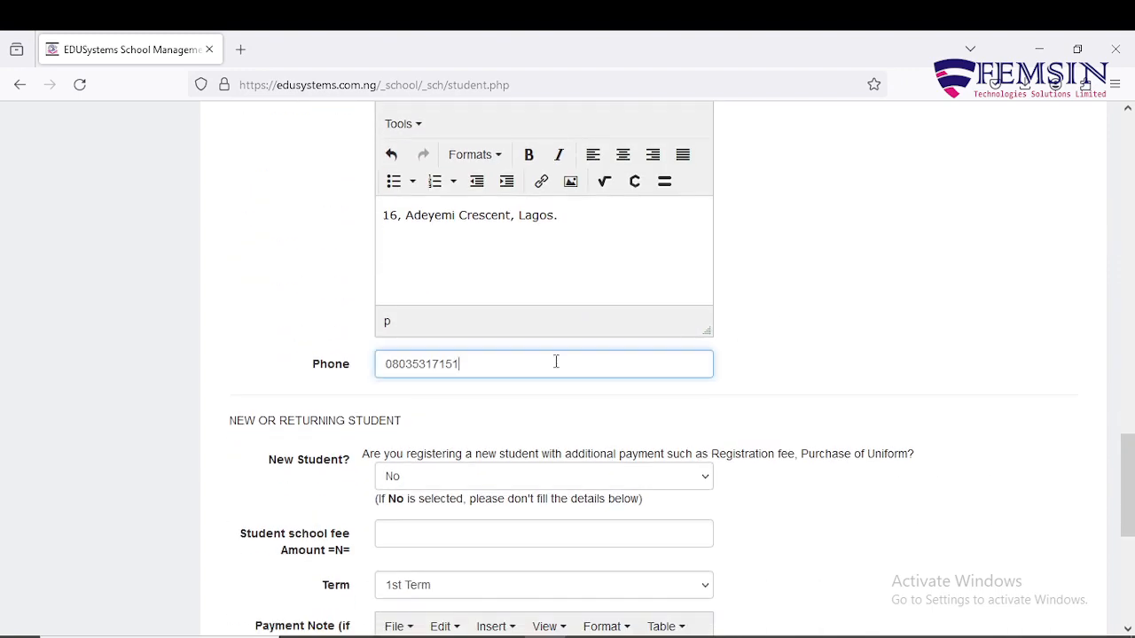
click(781, 350)
scroll(783, 351, down, 1)
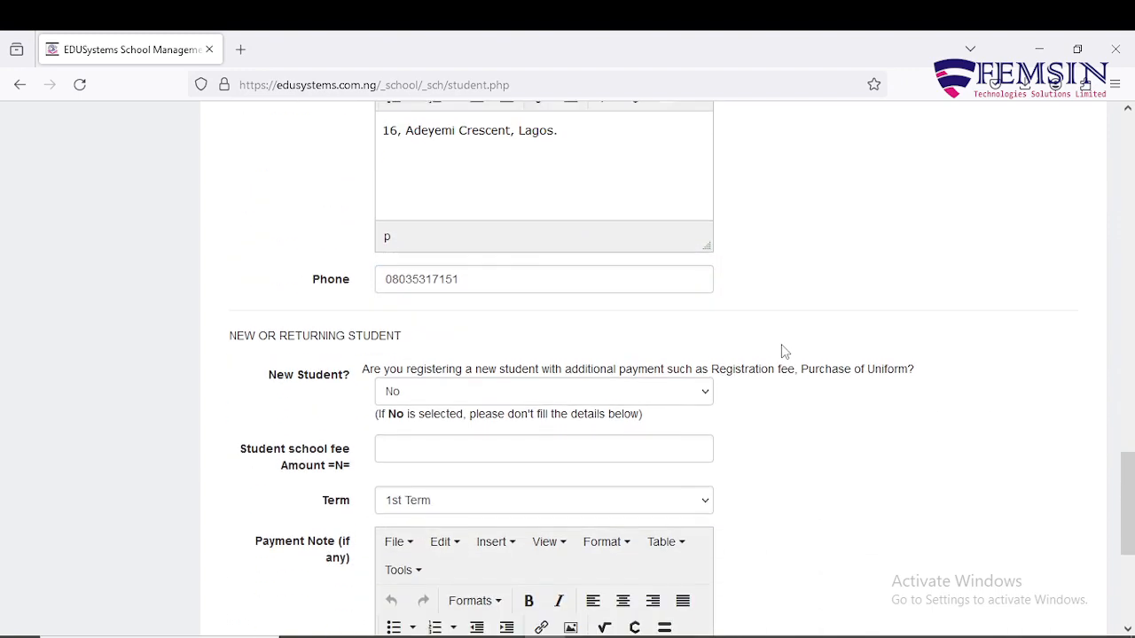
scroll(781, 351, down, 2)
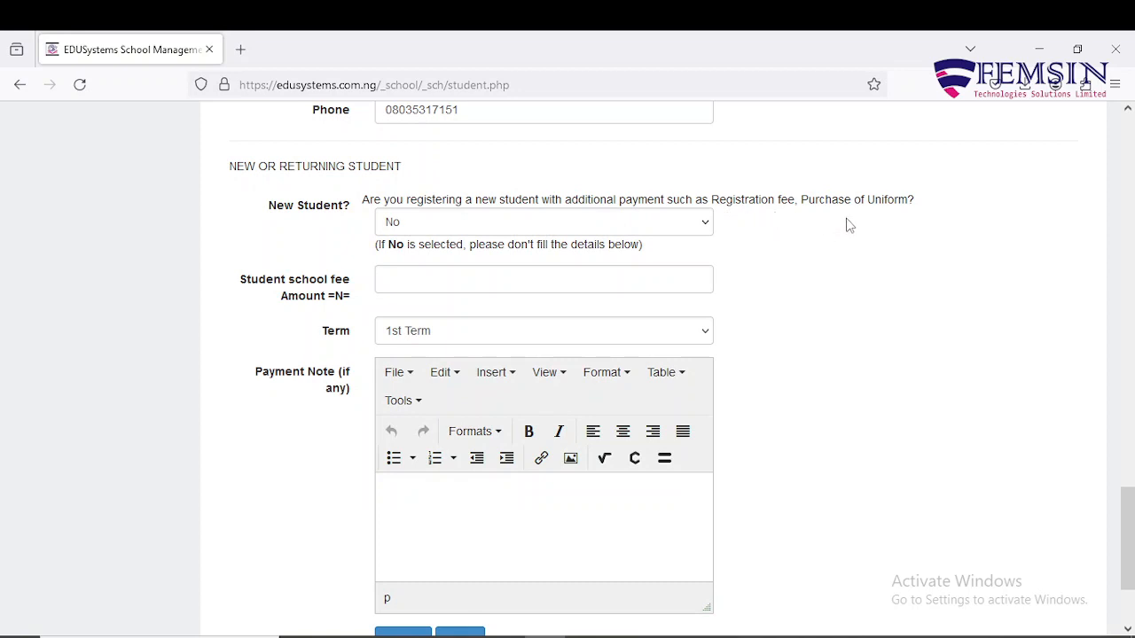
click(711, 222)
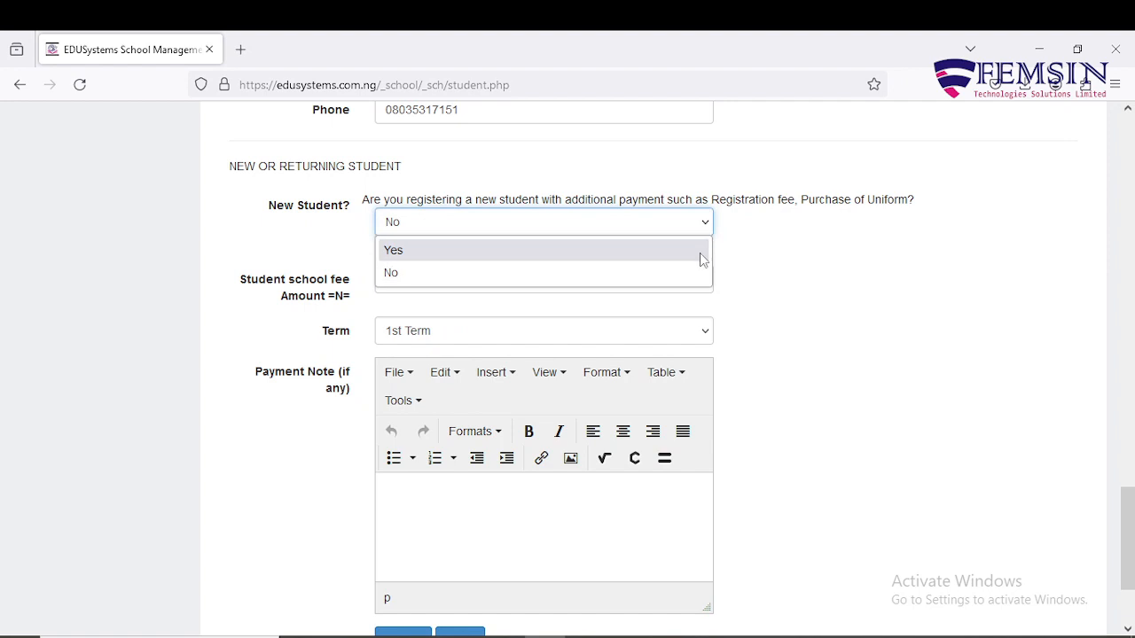
click(707, 225)
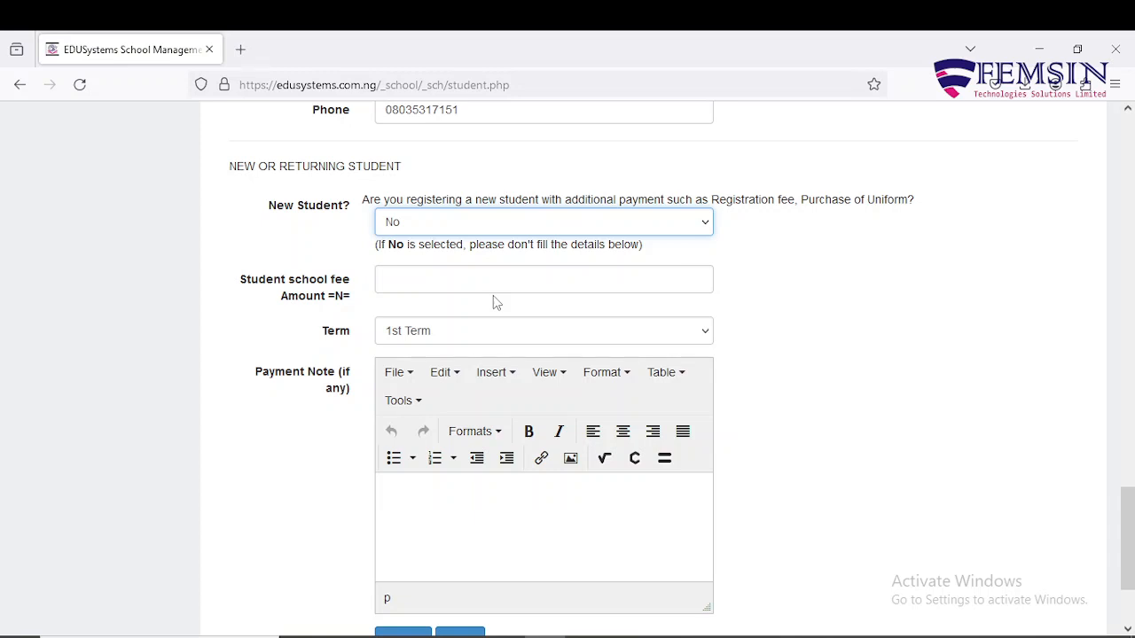
click(504, 282)
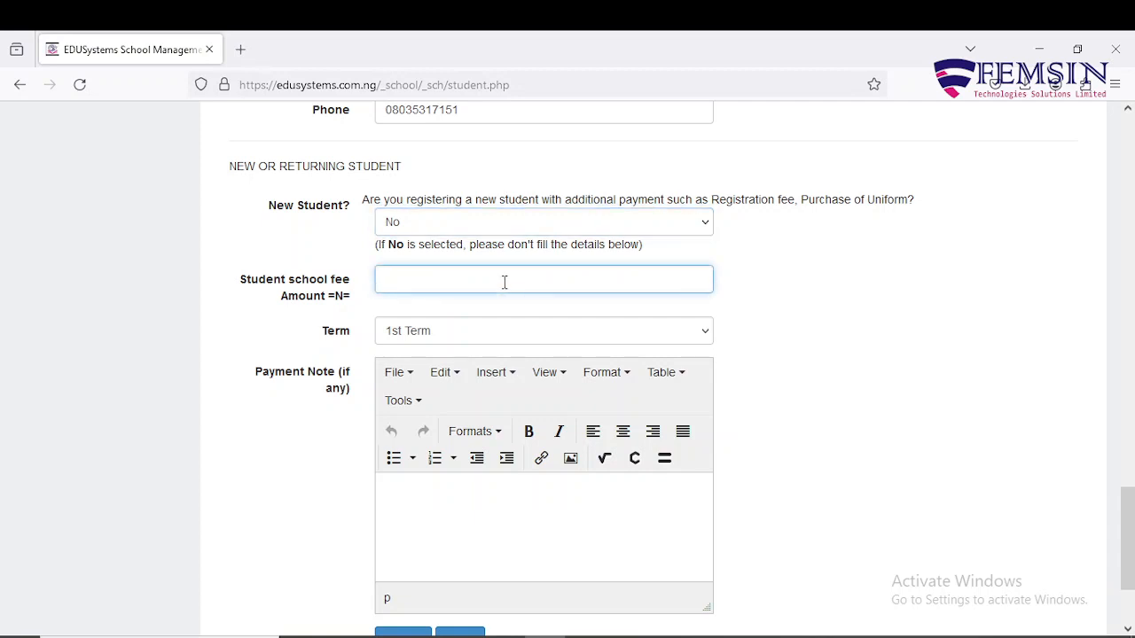
text(20000)
key(BackSpace)
key(BackSpace)
key(BackSpace)
key(BackSpace)
key(BackSpace)
click(795, 344)
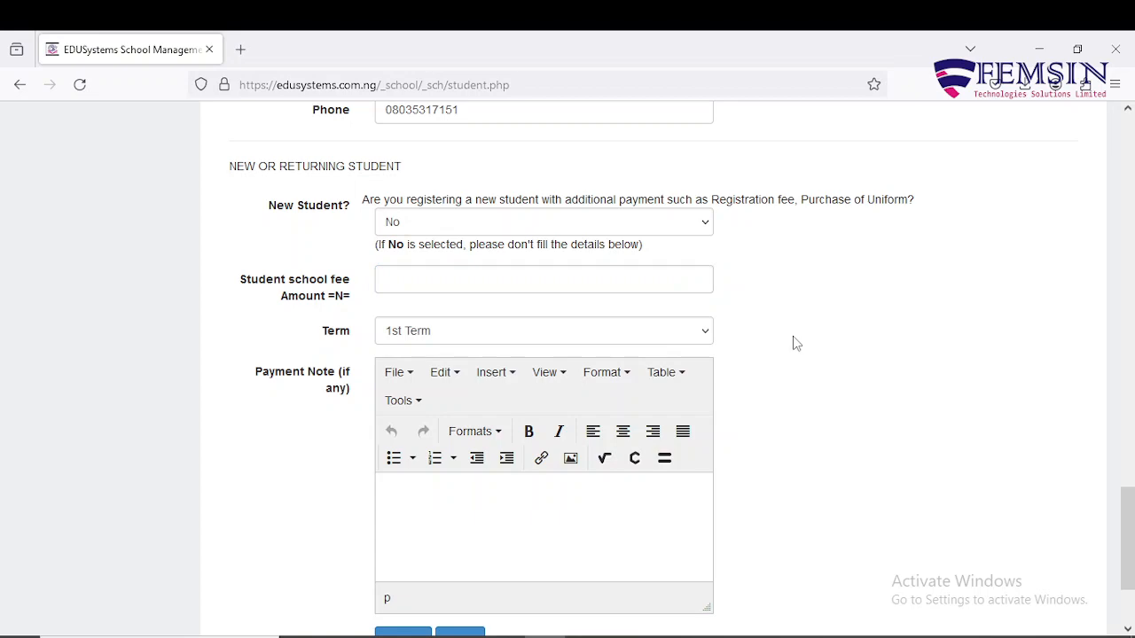
scroll(796, 344, up, 20)
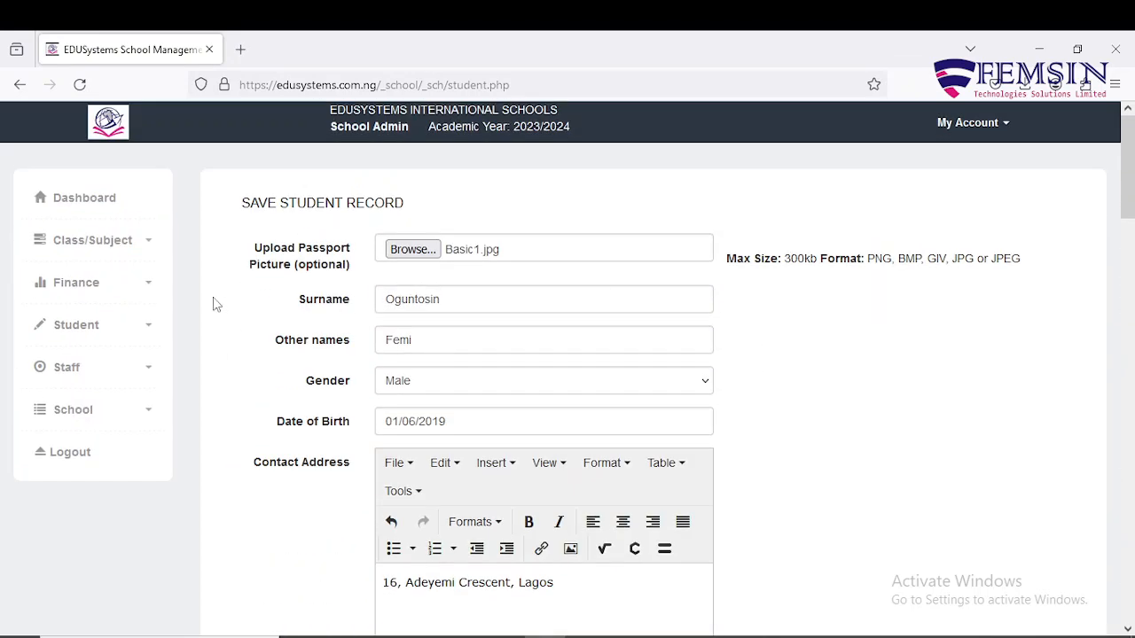
click(157, 285)
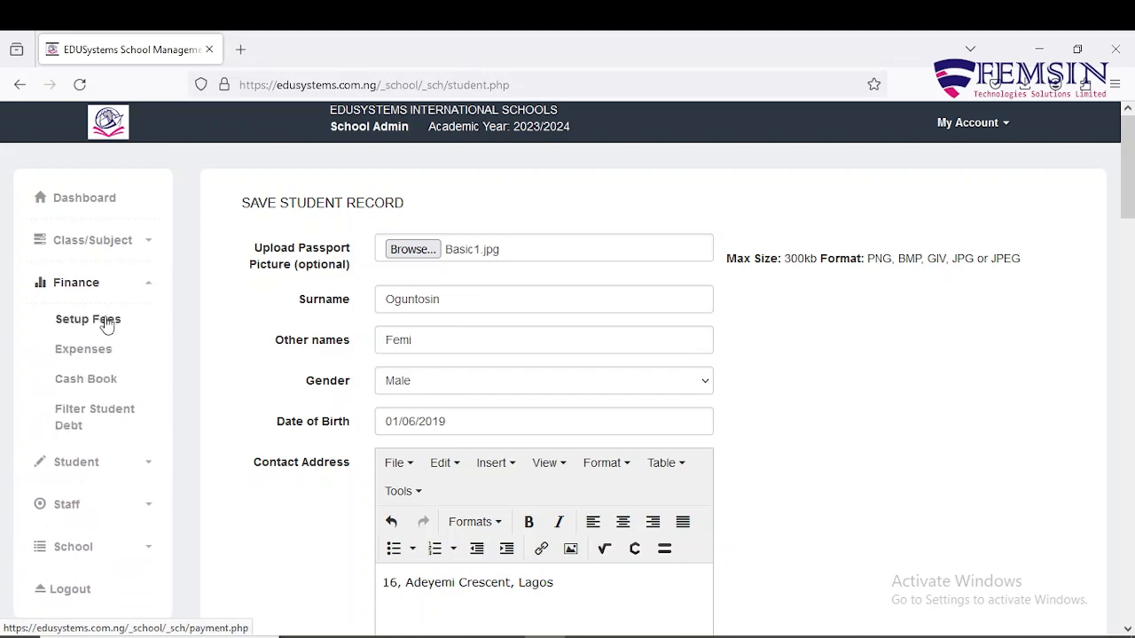
click(144, 285)
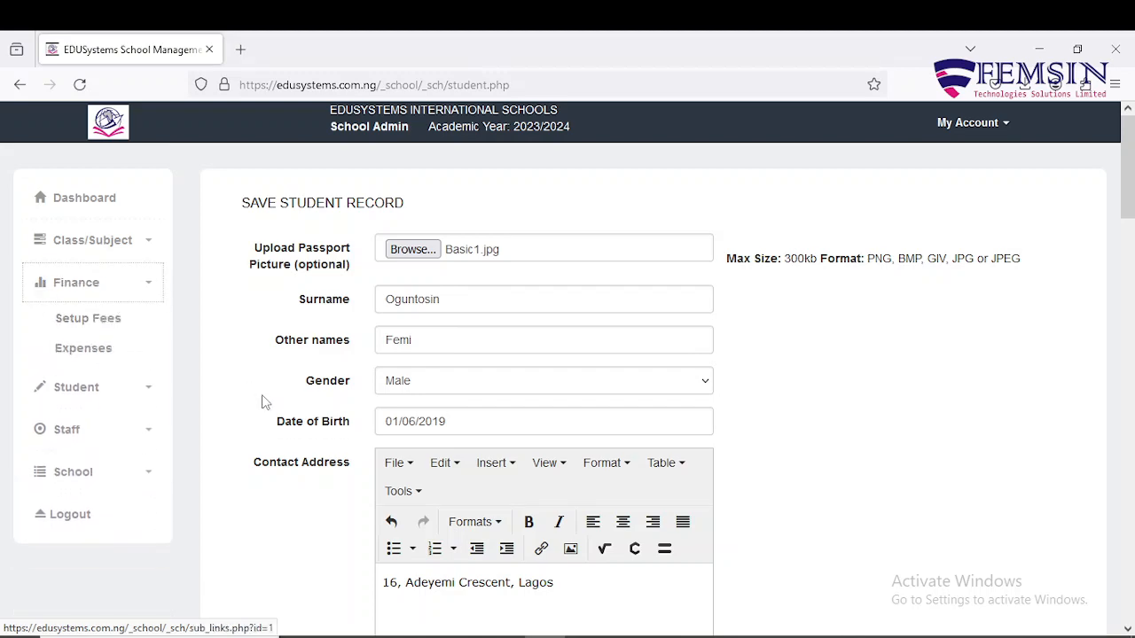
scroll(263, 403, down, 4)
scroll(263, 403, down, 12)
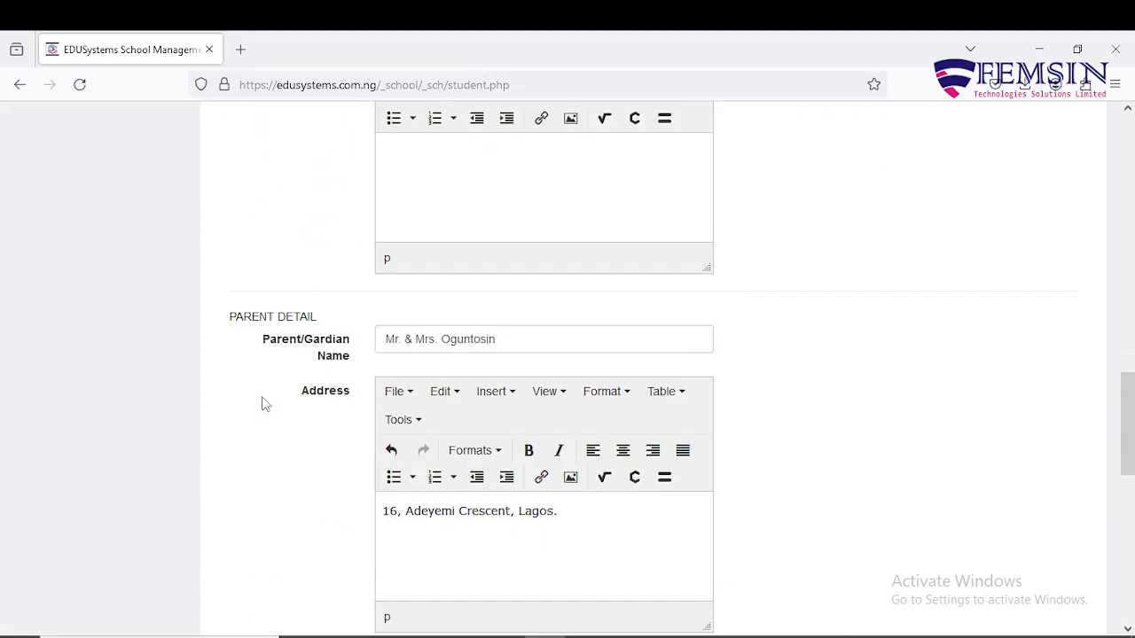
scroll(262, 404, down, 5)
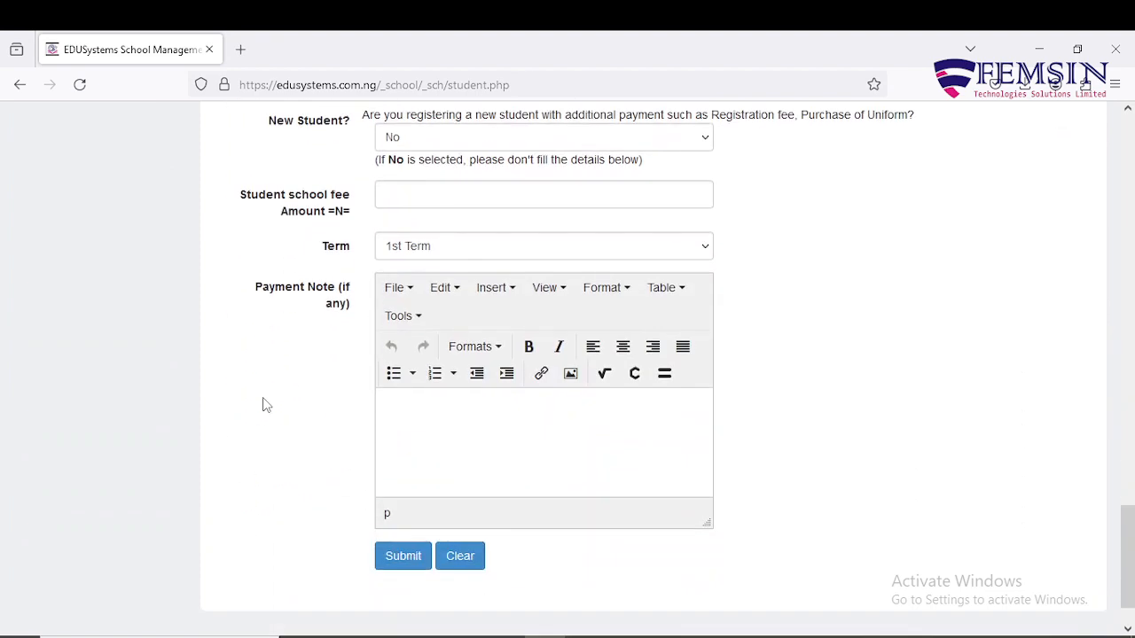
scroll(262, 404, up, 2)
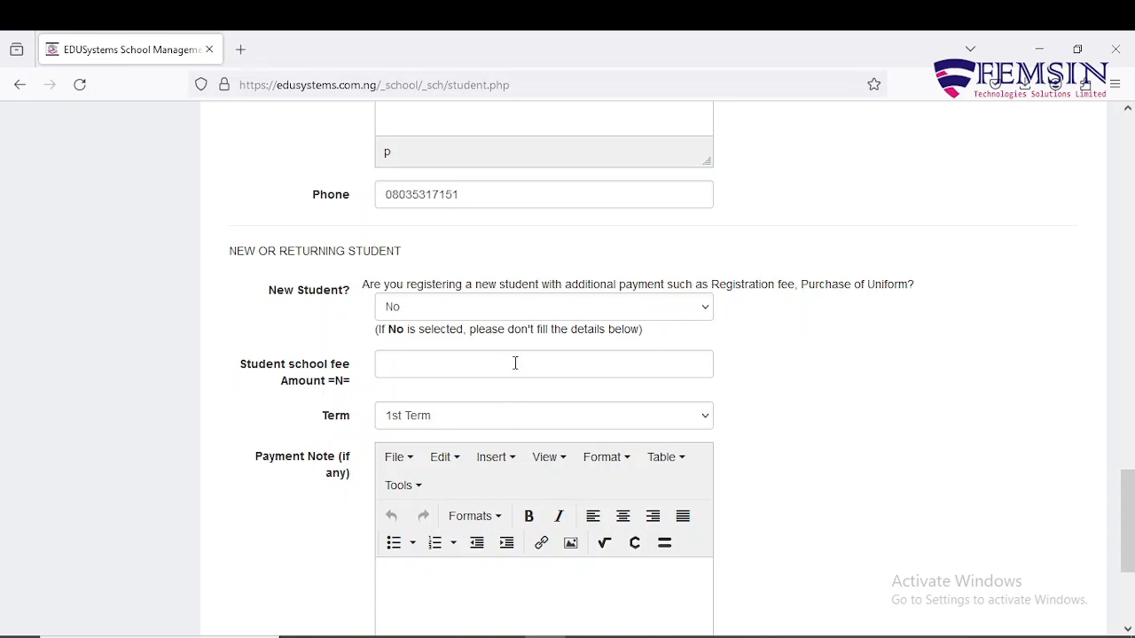
click(515, 362)
click(530, 424)
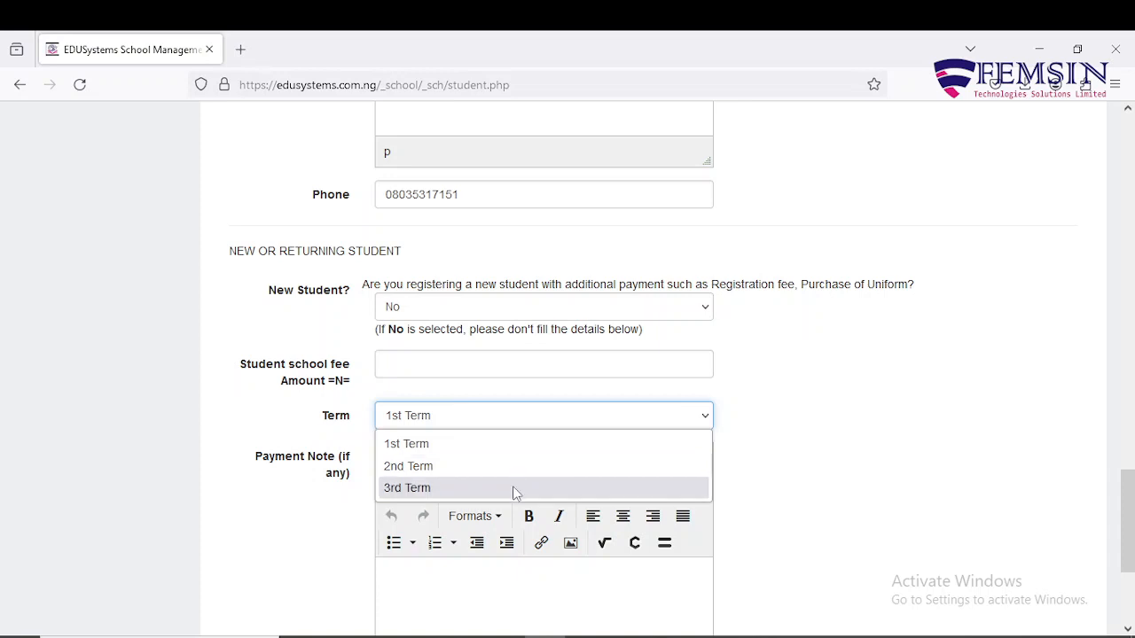
click(594, 396)
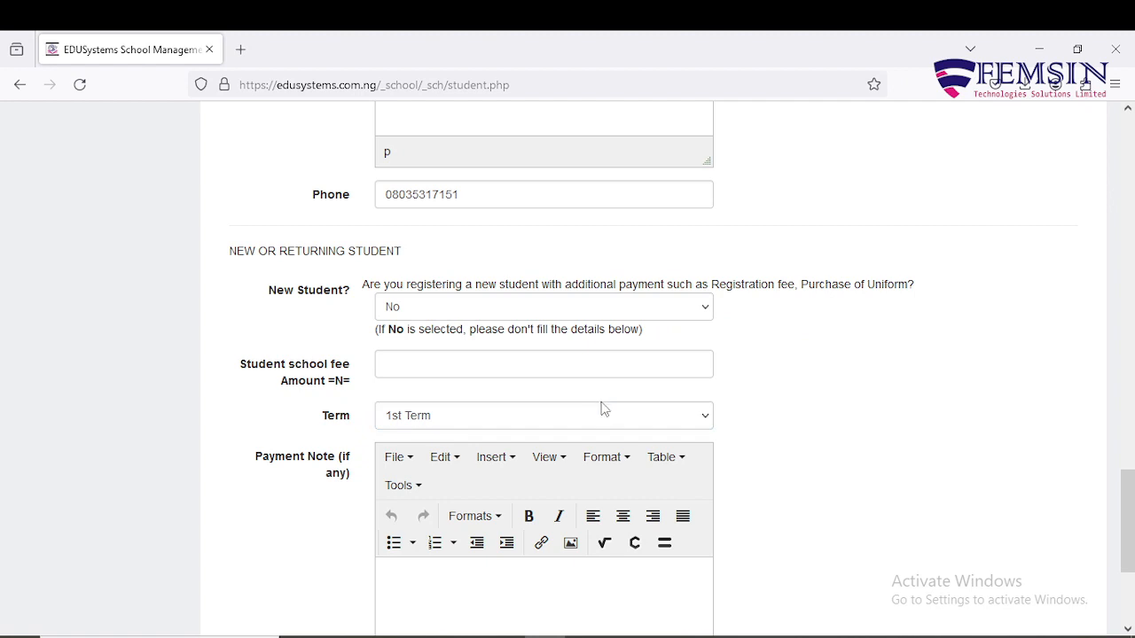
scroll(601, 418, down, 3)
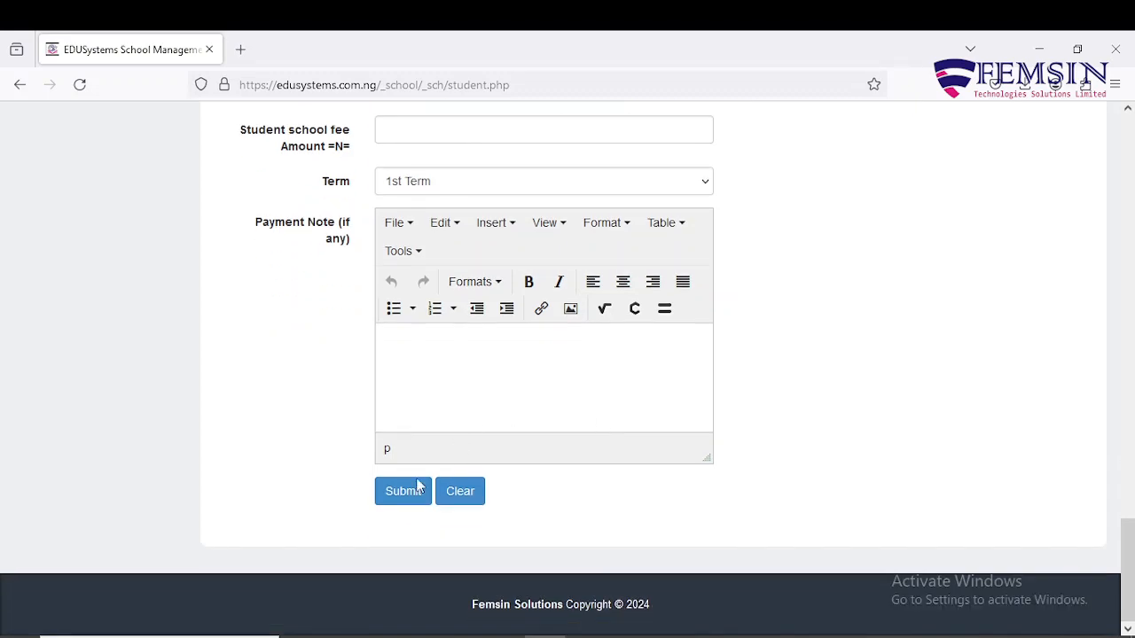
Submit the registration, then open the Students Result class list for 2023/2024.
click(399, 502)
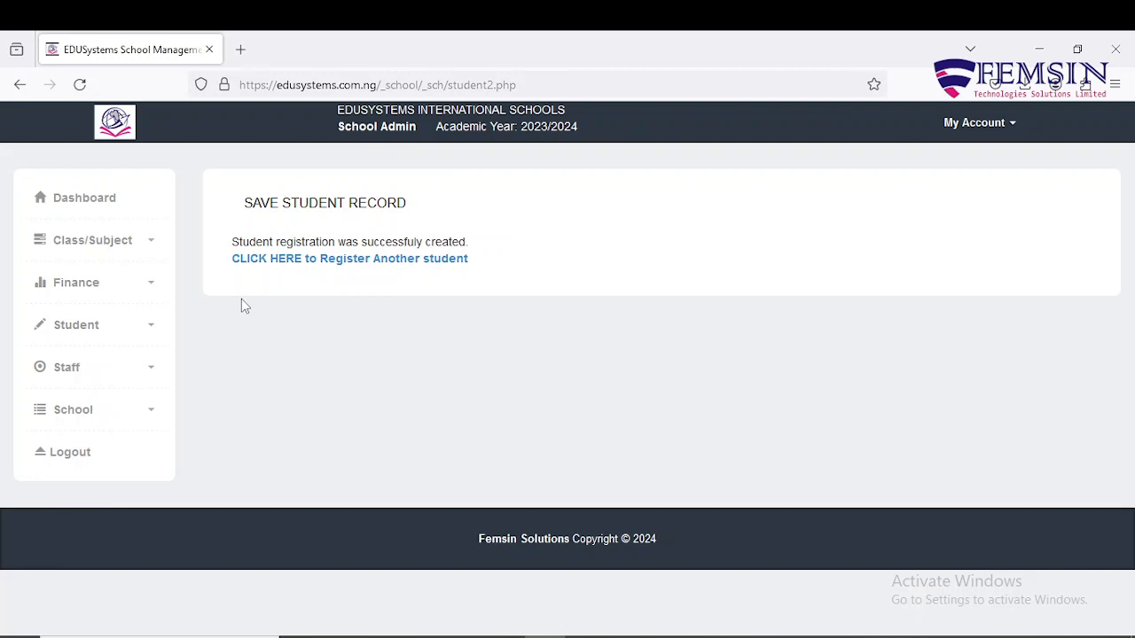
click(151, 327)
scroll(152, 330, down, 1)
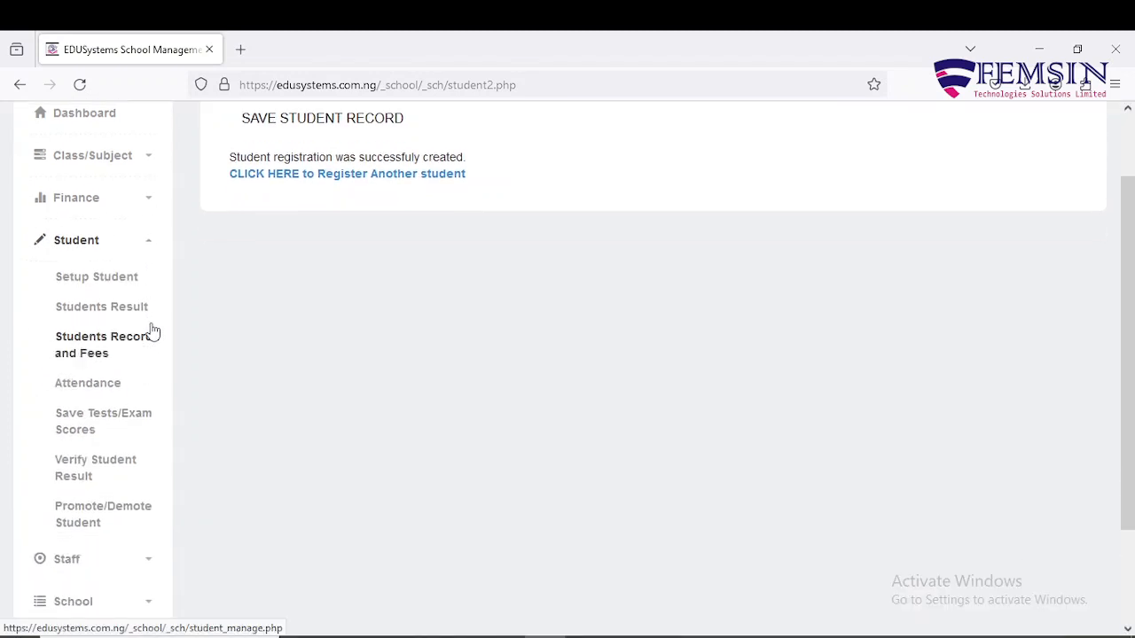
click(119, 314)
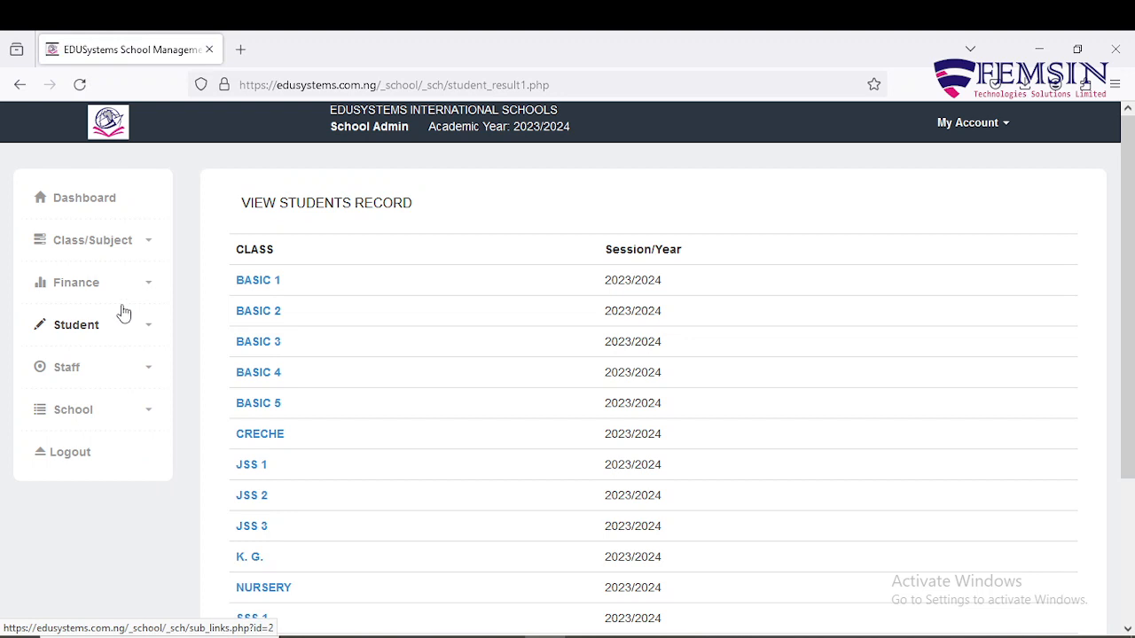
scroll(408, 269, down, 3)
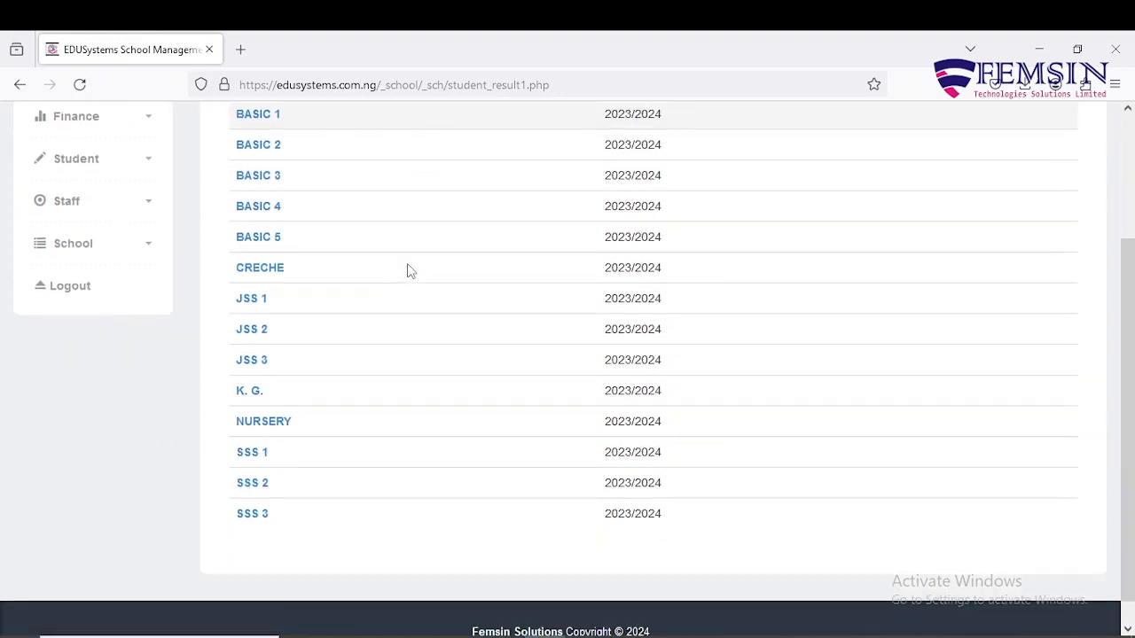
scroll(407, 269, up, 3)
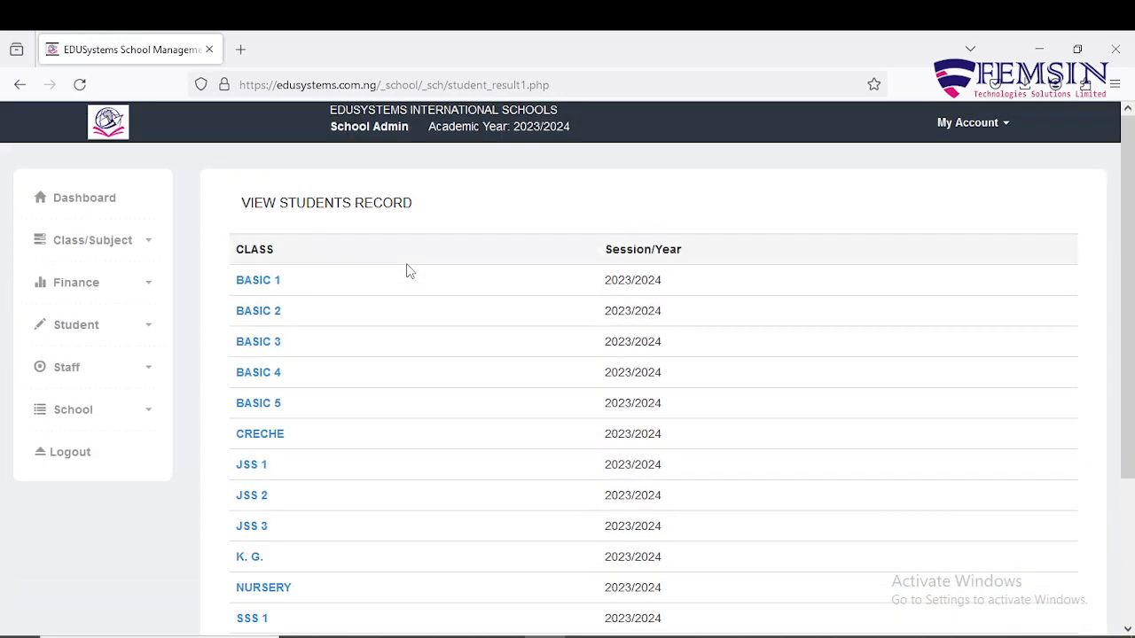
Open BASIC 1 to list its 2023/2024 students with ID card and report links.
click(246, 282)
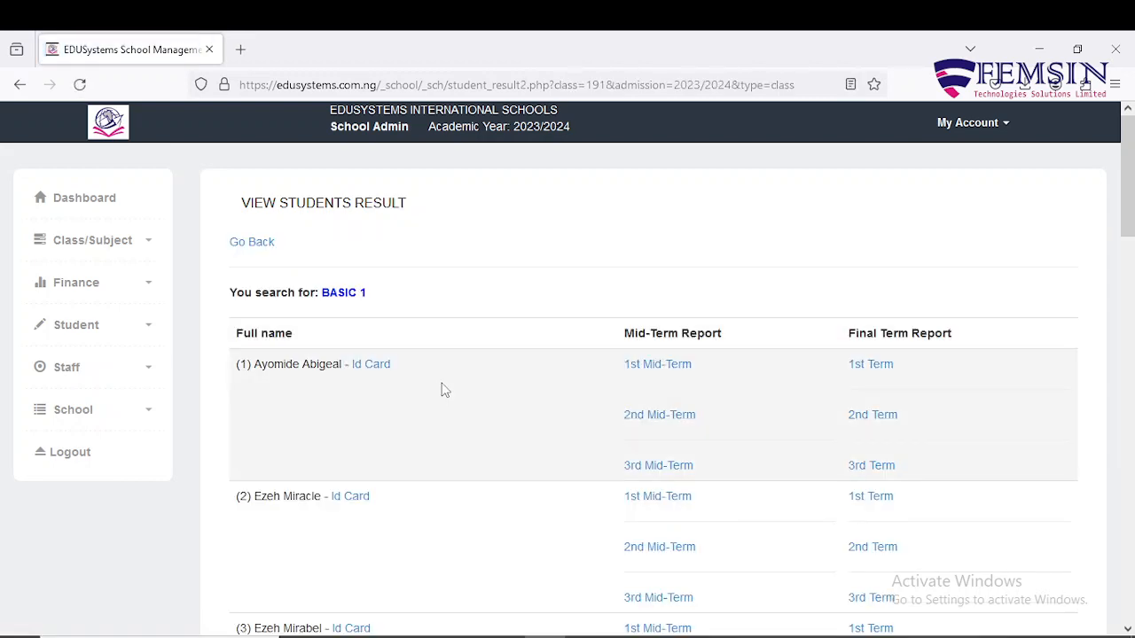
scroll(428, 378, down, 8)
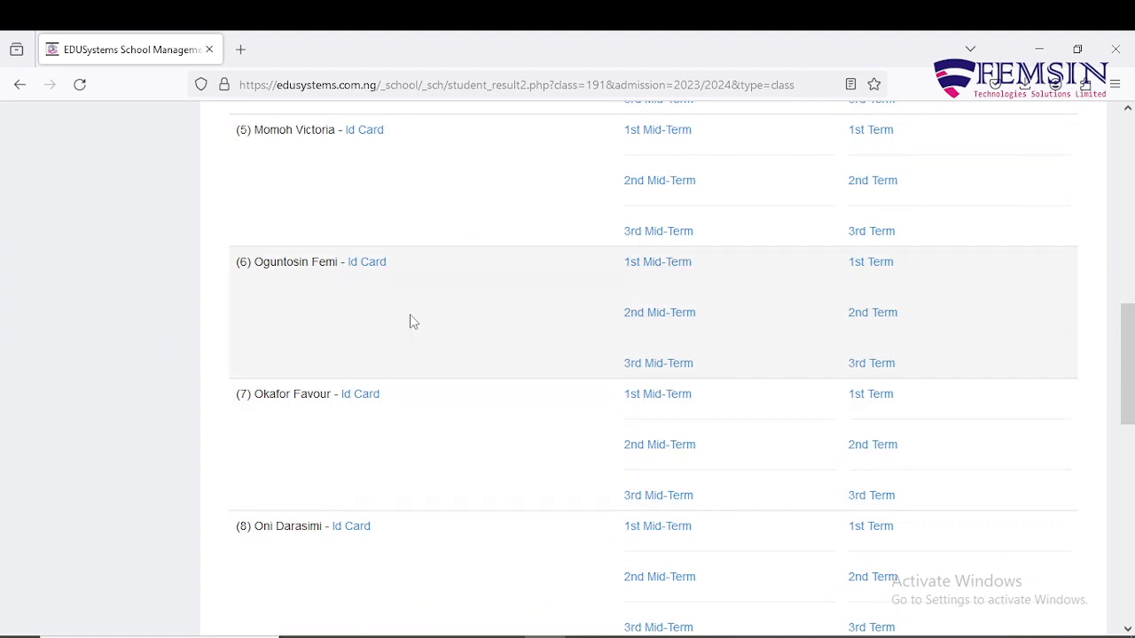
scroll(709, 275, up, 7)
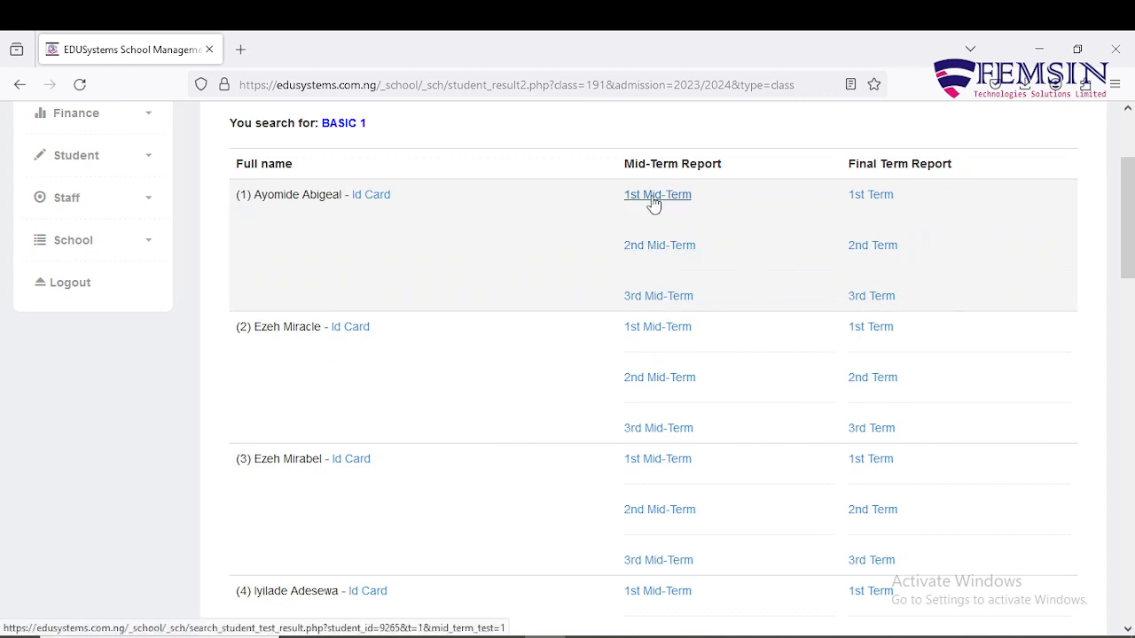
scroll(654, 204, down, 3)
scroll(655, 205, down, 3)
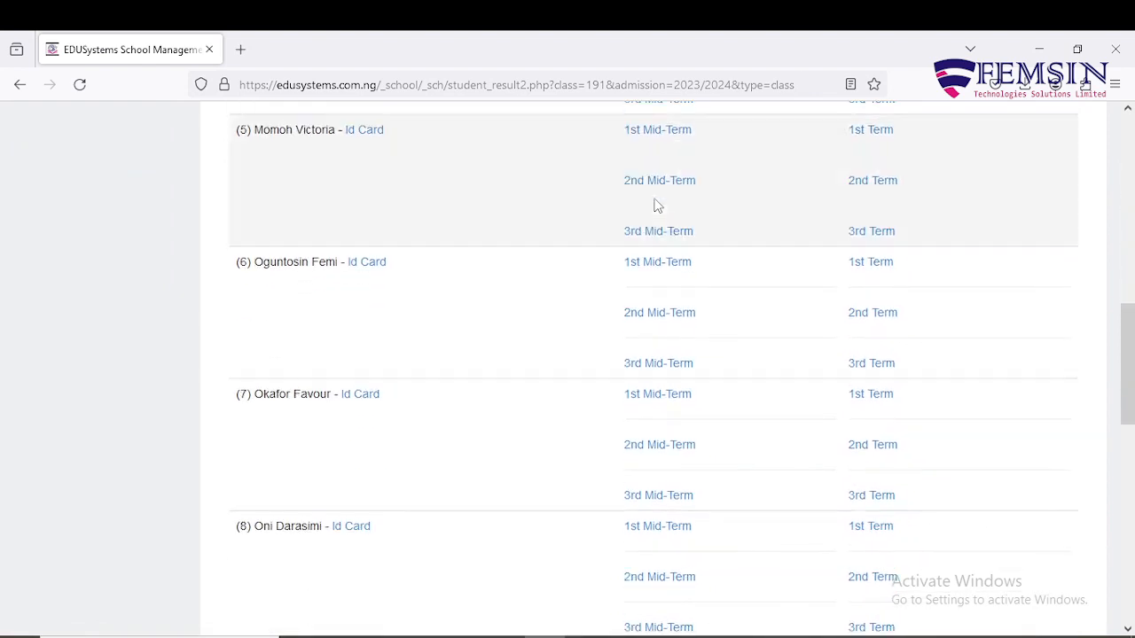
click(675, 266)
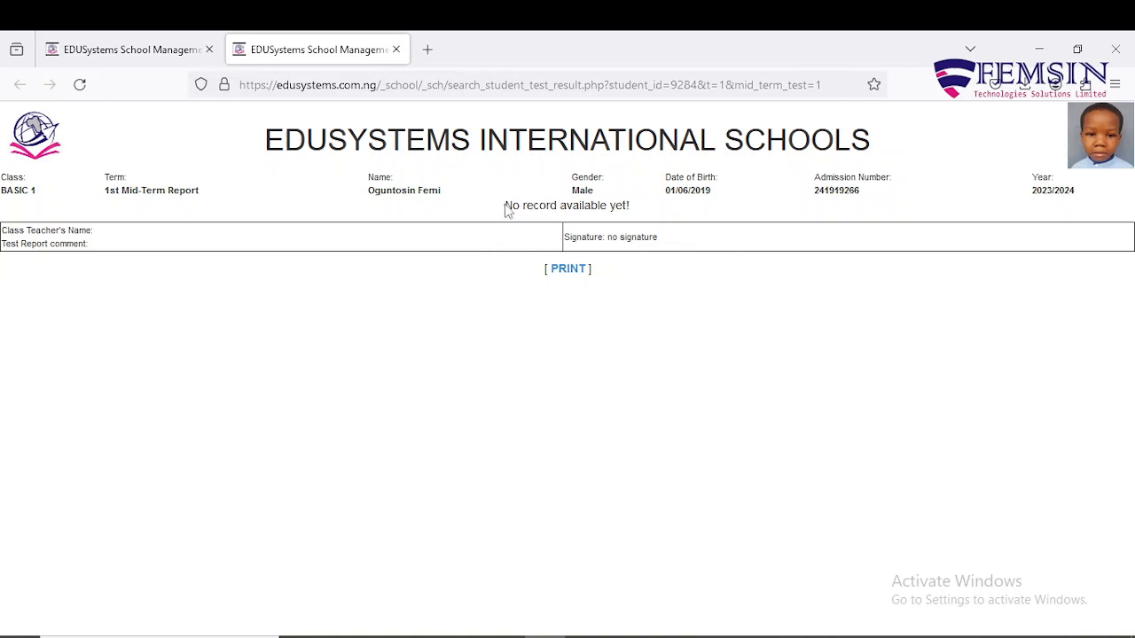
drag(506, 209, 637, 214)
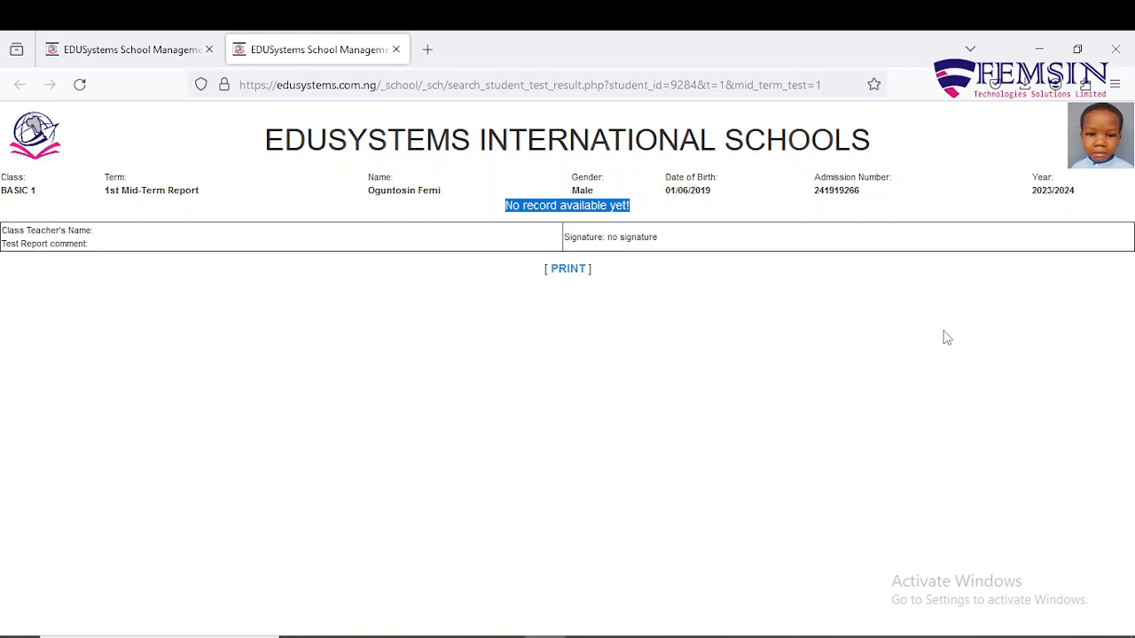
click(397, 49)
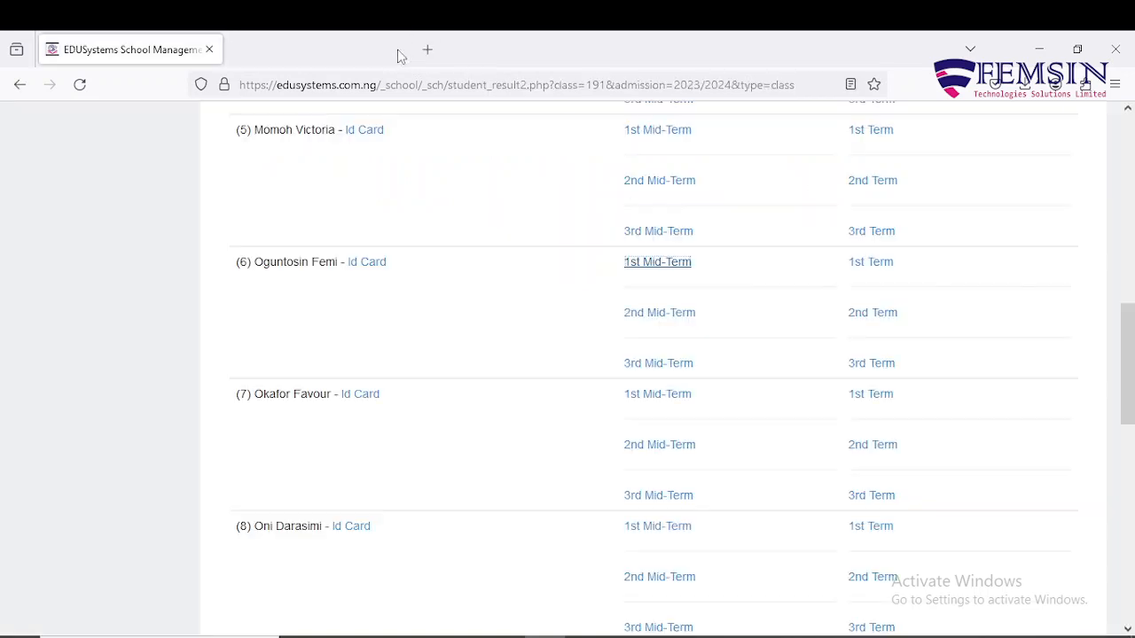
Open the new student's 1st Term report, which shows 'No record available yet!'.
click(868, 263)
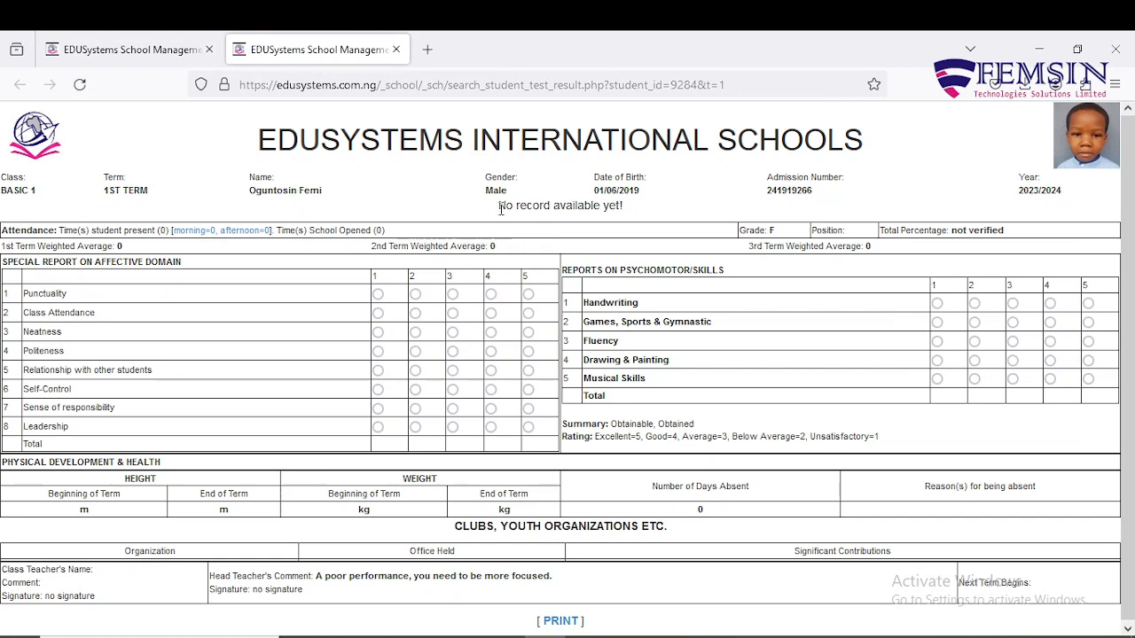
drag(497, 206, 628, 213)
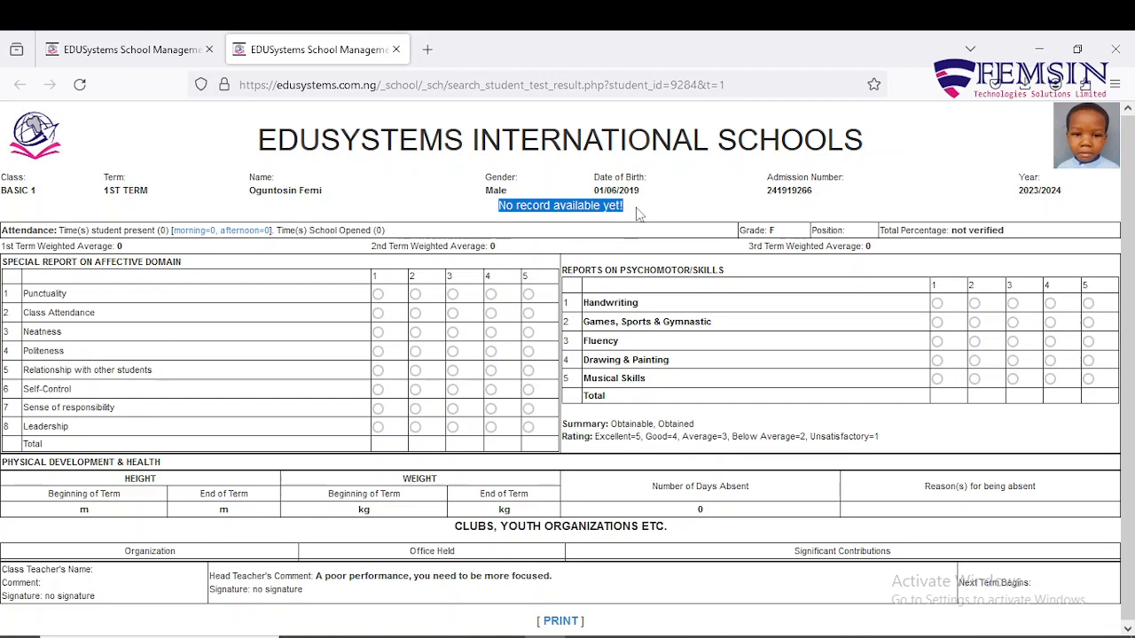
click(637, 215)
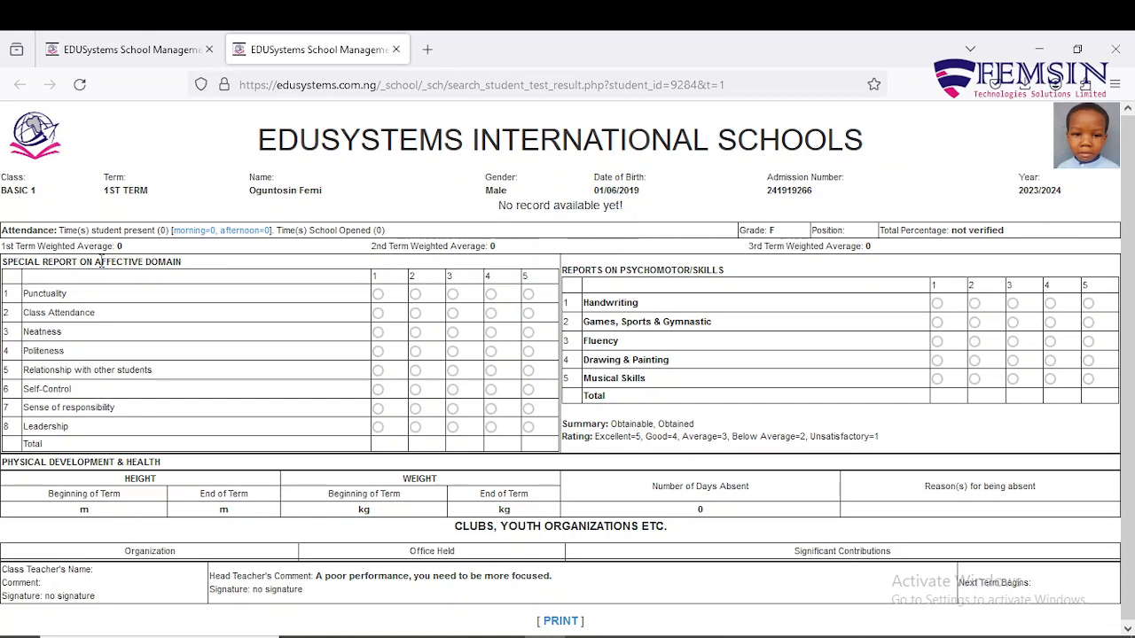
drag(166, 260, 57, 227)
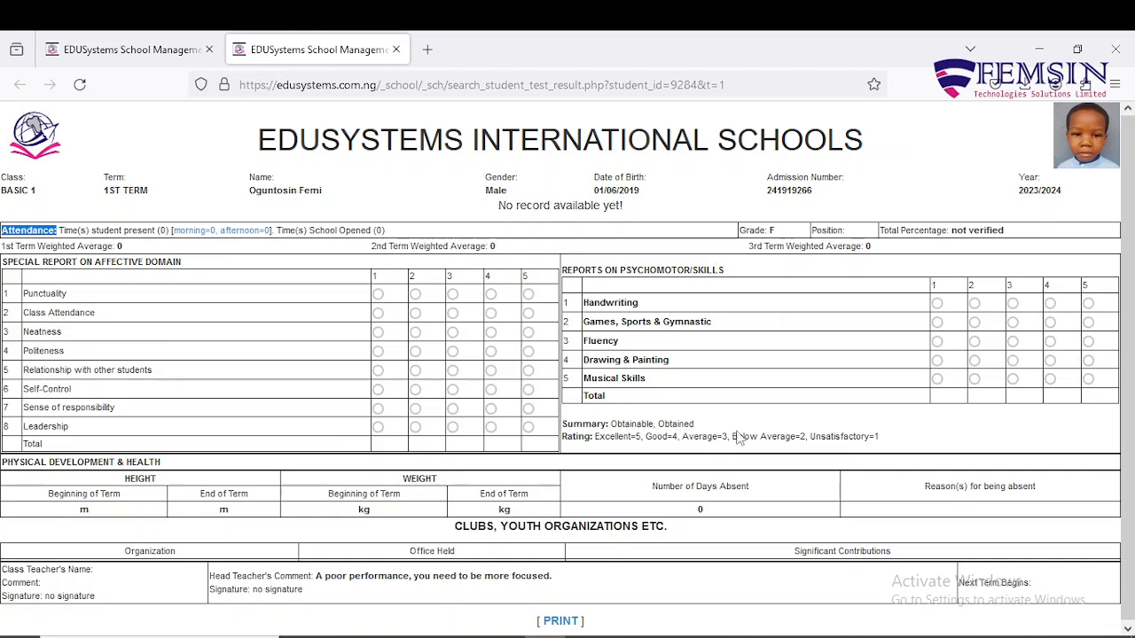
Review the attendance and head teacher's comment, then close the report.
scroll(741, 438, down, 1)
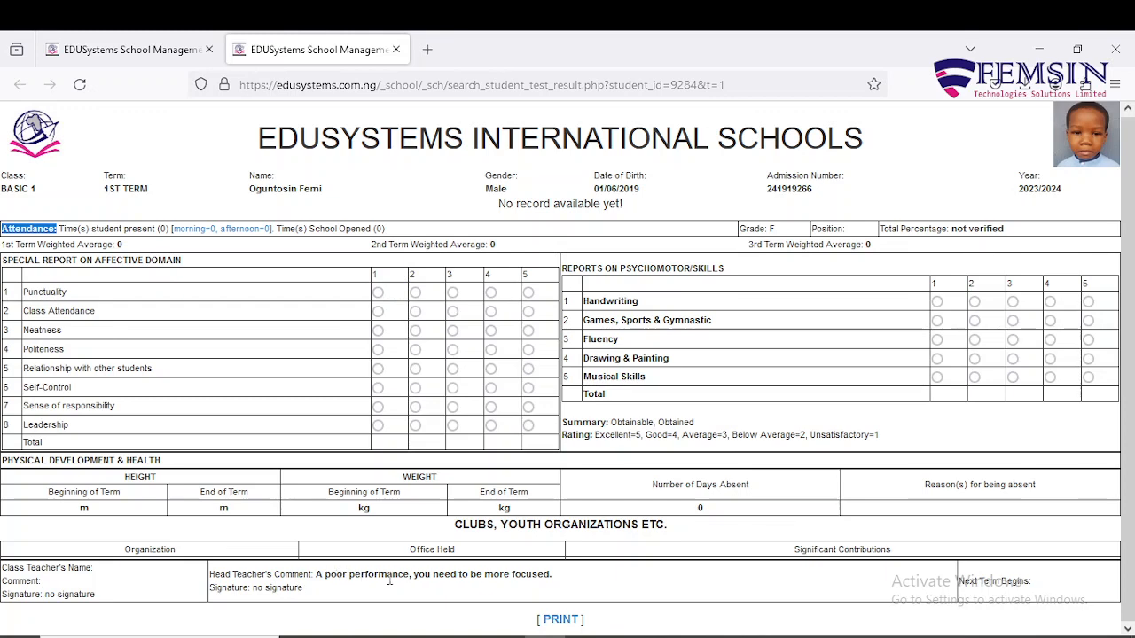
click(317, 578)
drag(317, 578, 581, 578)
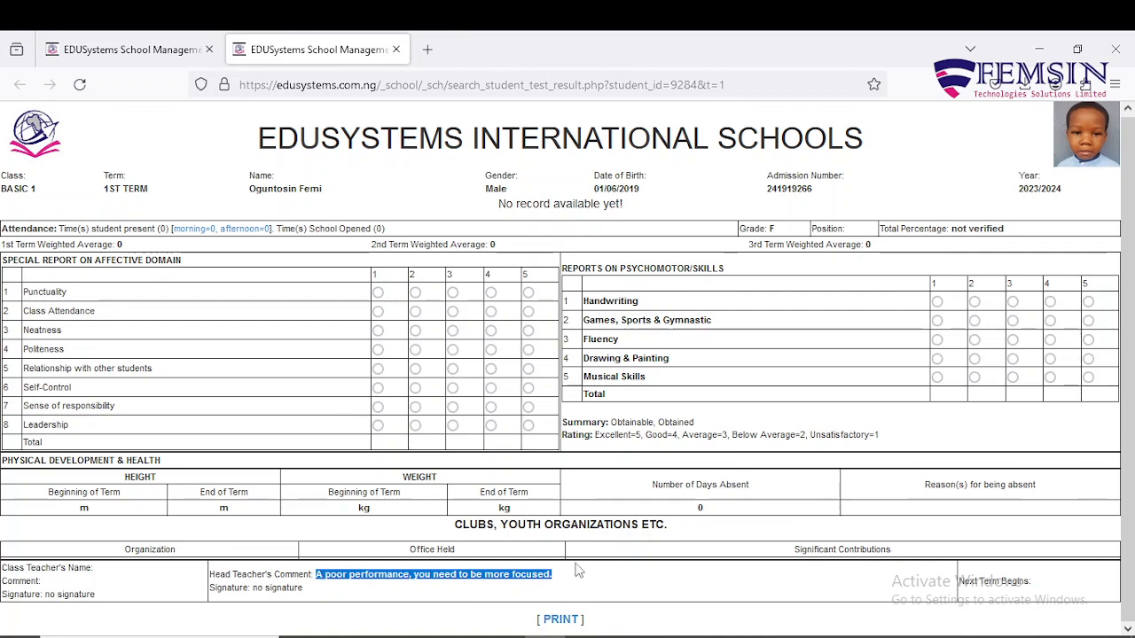
click(1039, 593)
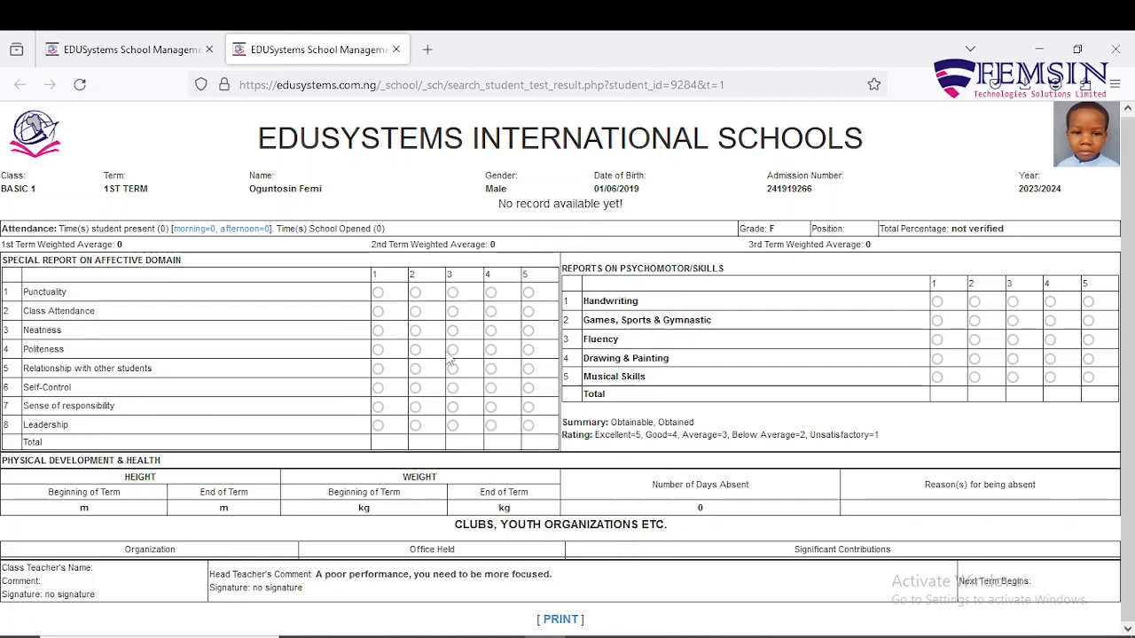
click(396, 49)
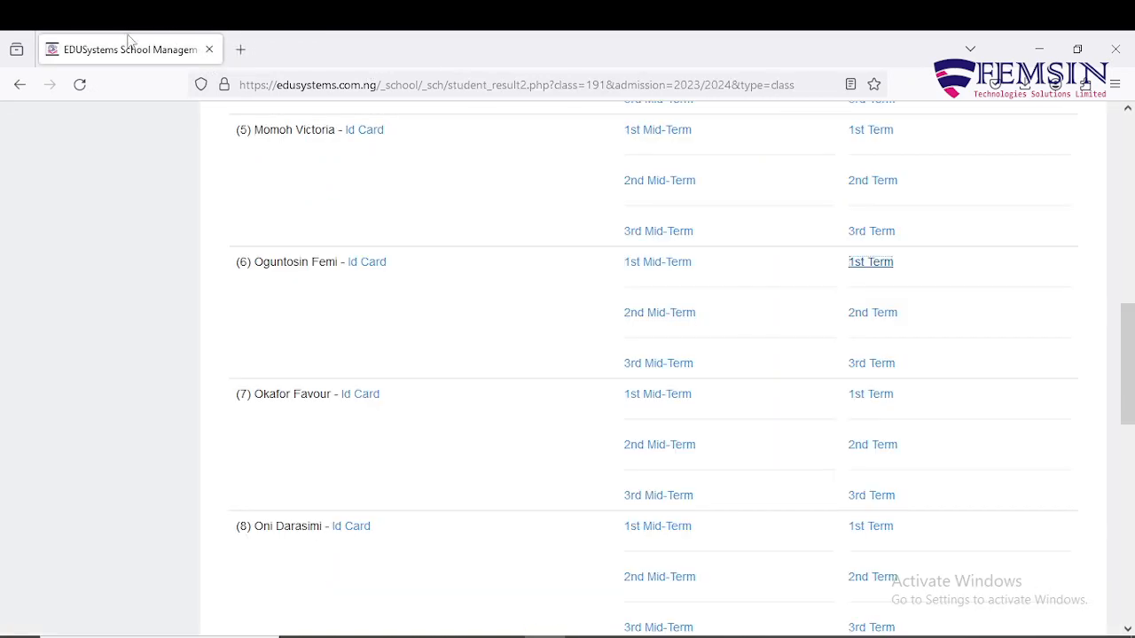
Open the BASIC 1 class results from Student > Students Result.
scroll(447, 443, up, 3)
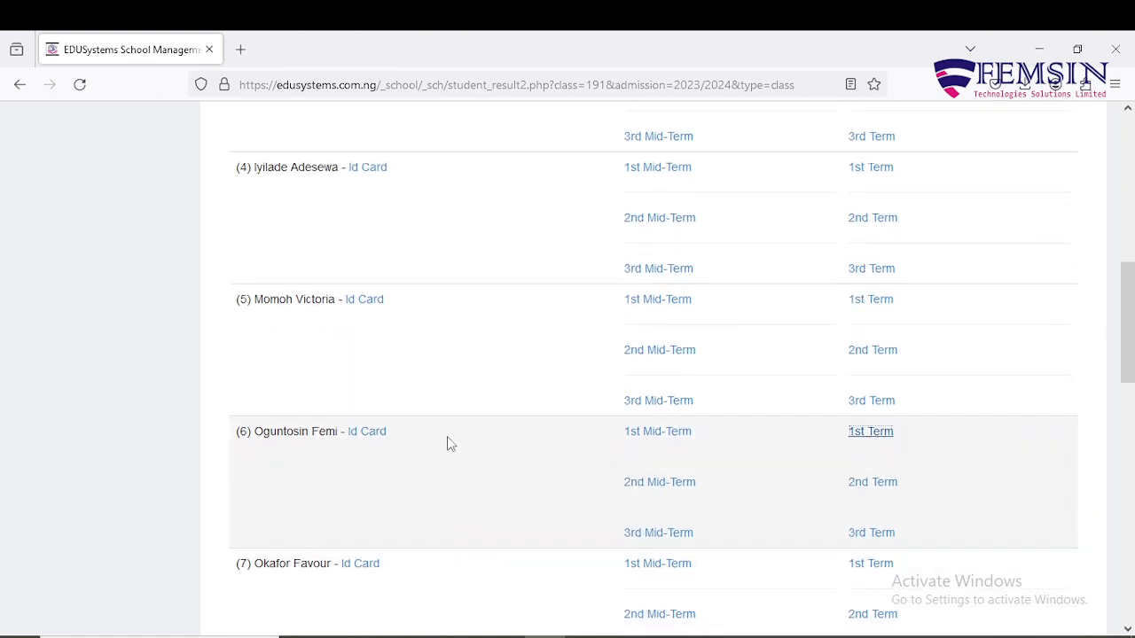
scroll(447, 437, up, 8)
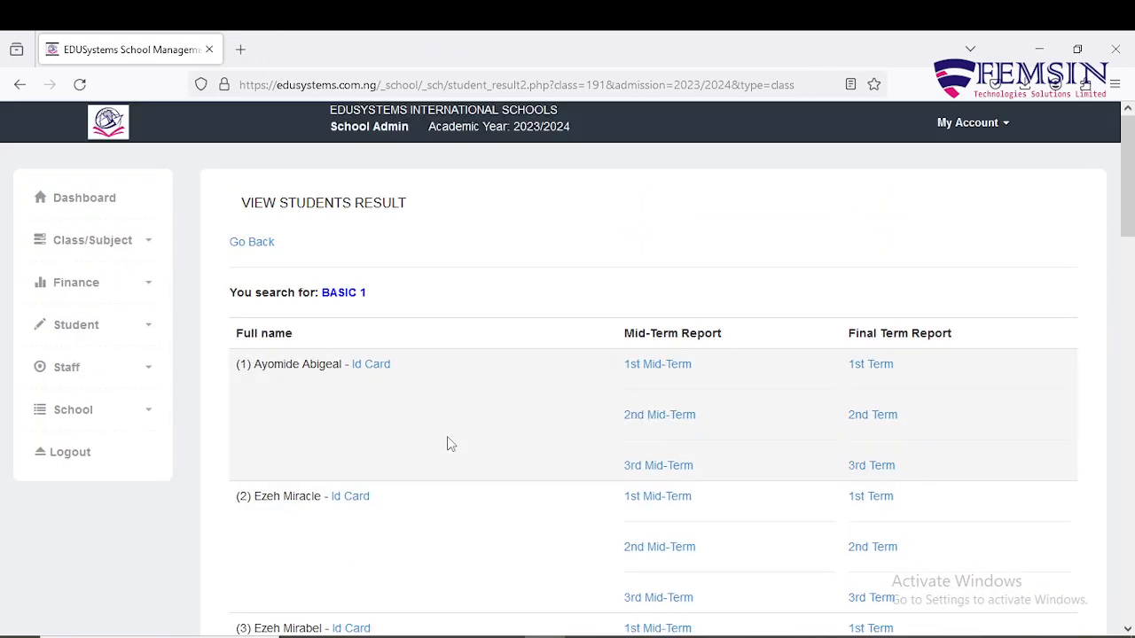
click(148, 333)
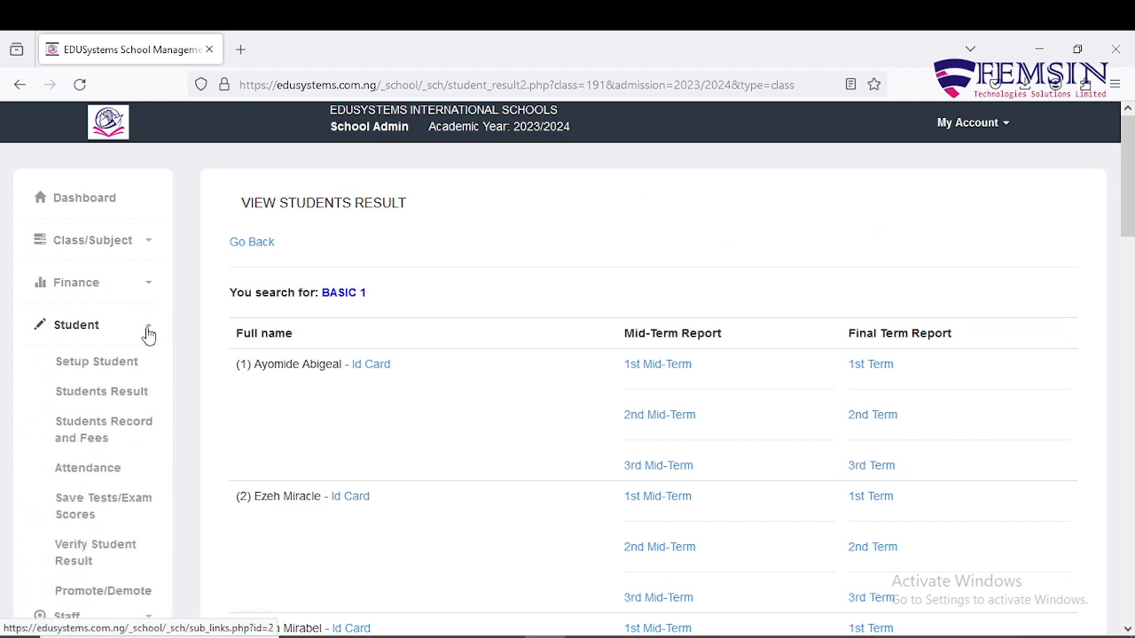
click(115, 394)
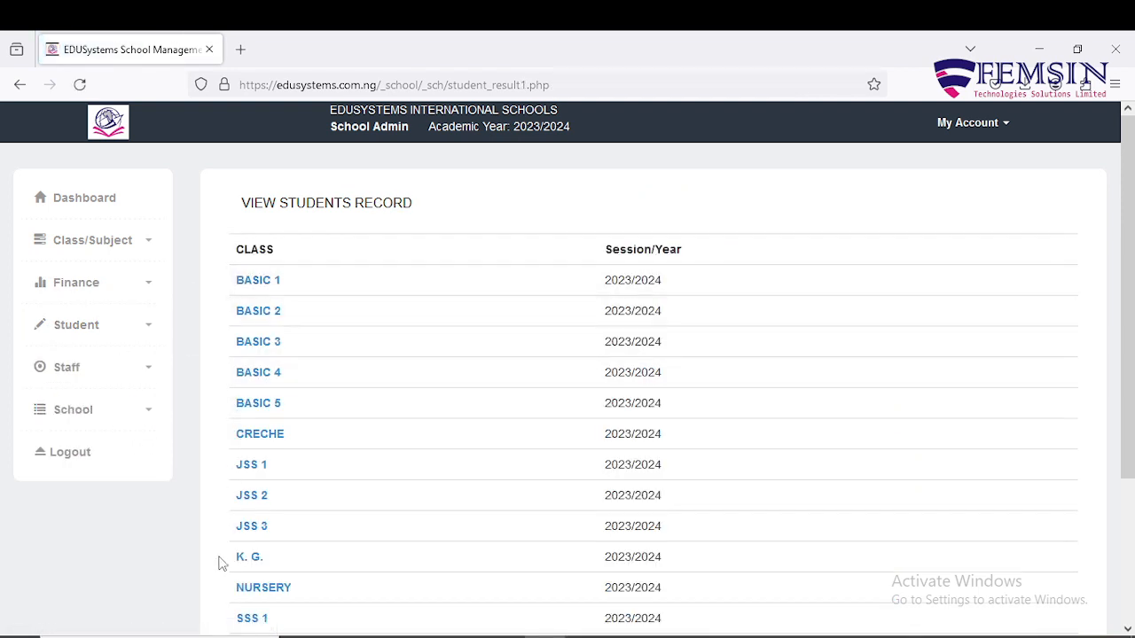
click(250, 281)
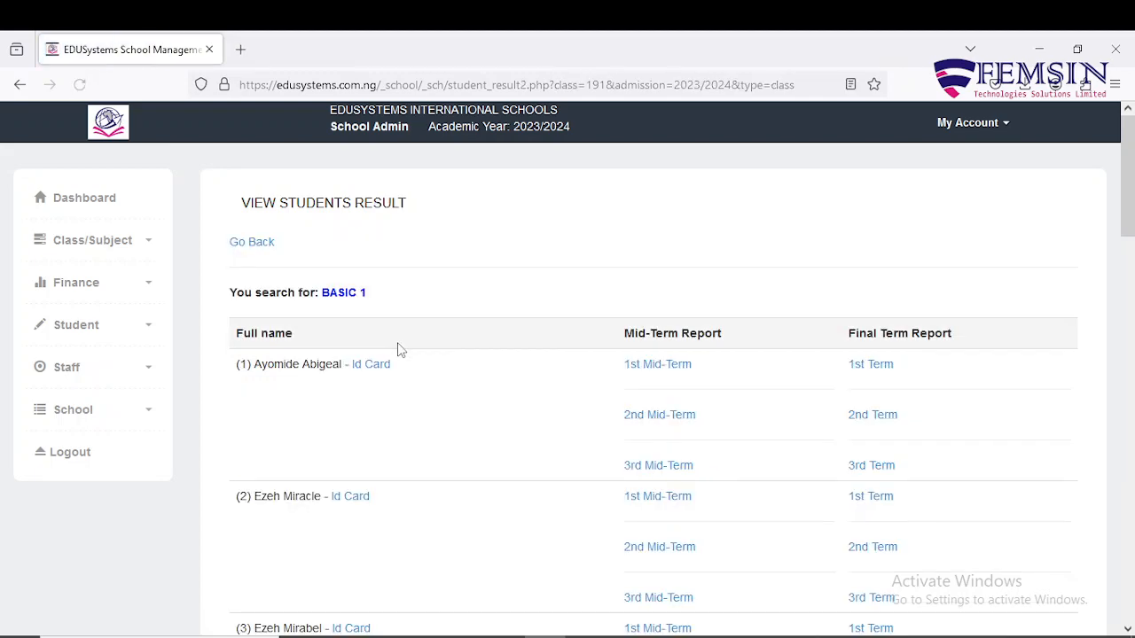
scroll(399, 350, down, 3)
scroll(397, 349, up, 2)
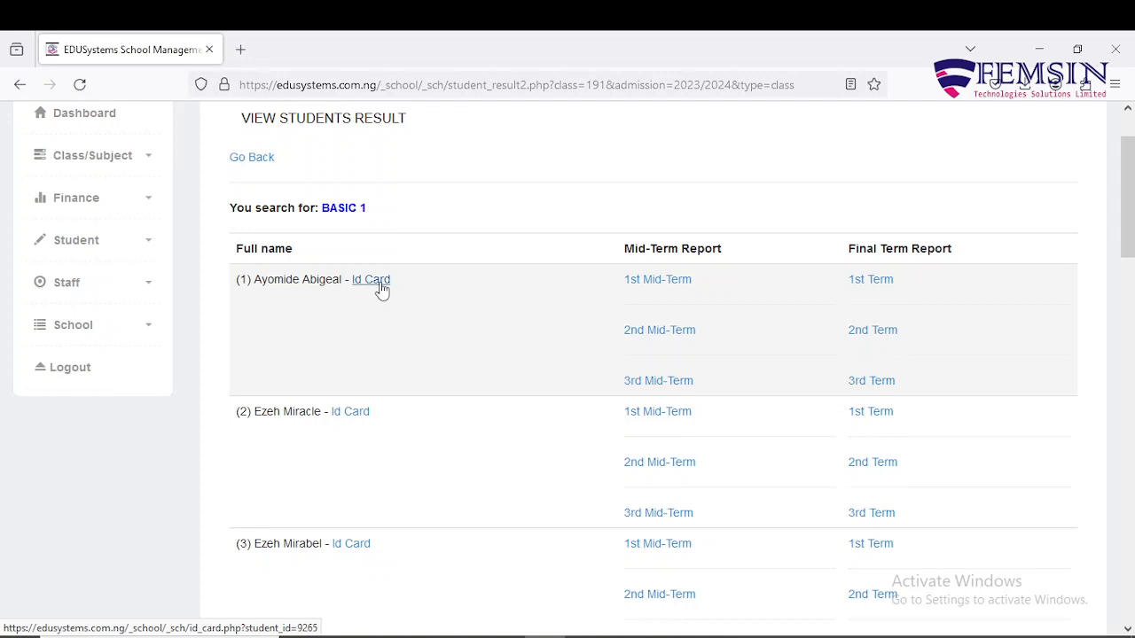
Go to Students Record and Fees, listing 2023/2024 classes with BASIC 1 at 13 students.
scroll(407, 330, up, 2)
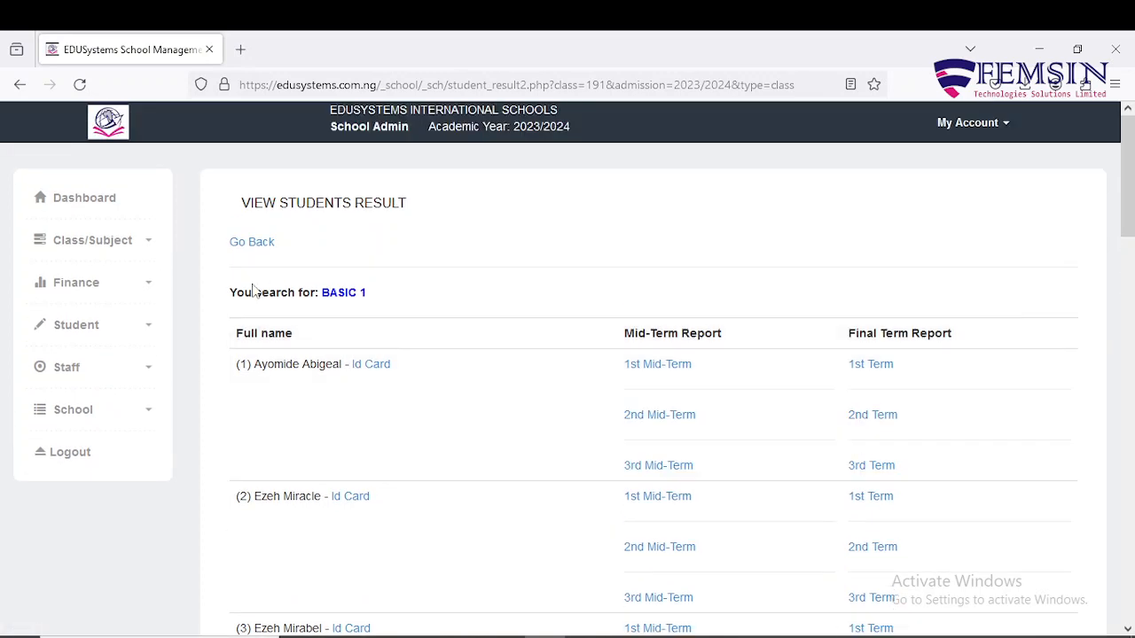
click(148, 290)
click(145, 305)
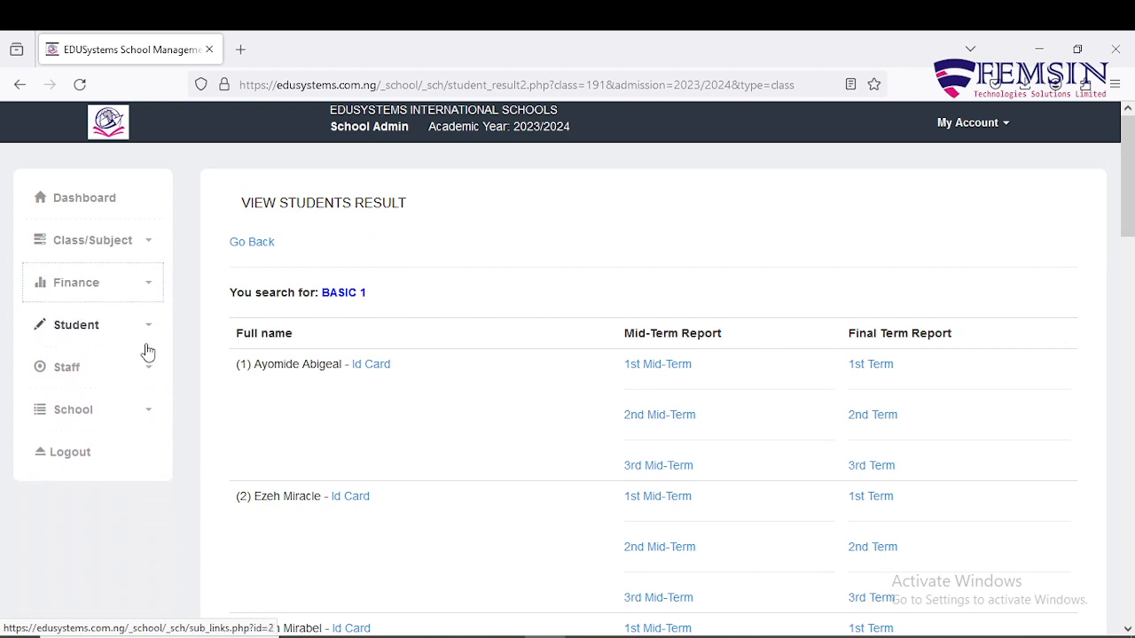
click(151, 325)
scroll(152, 324, down, 1)
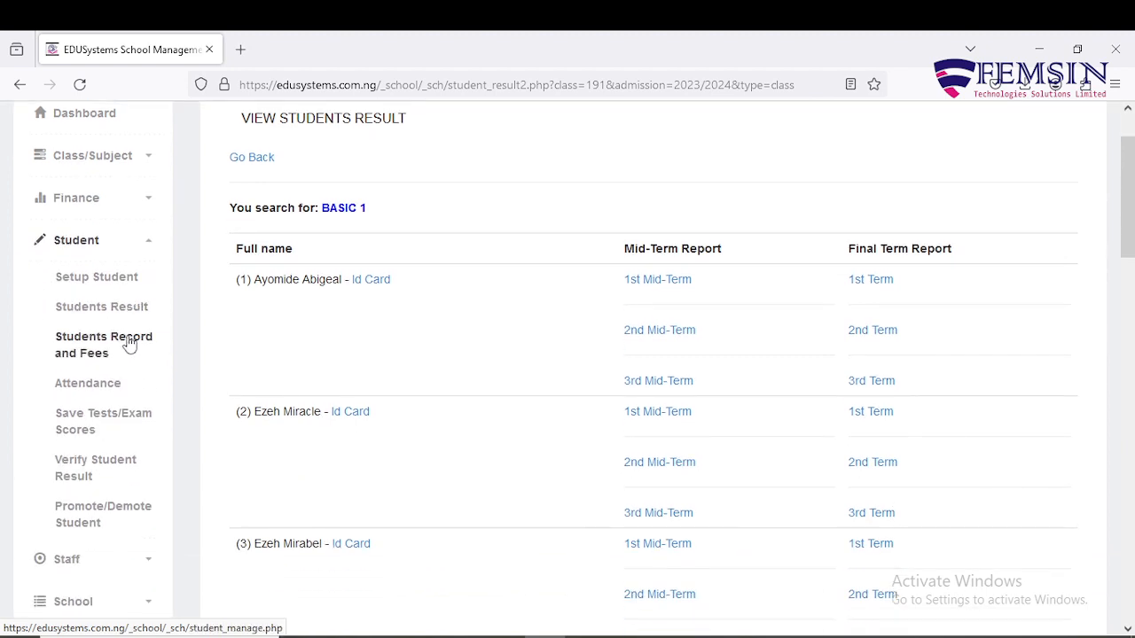
click(130, 344)
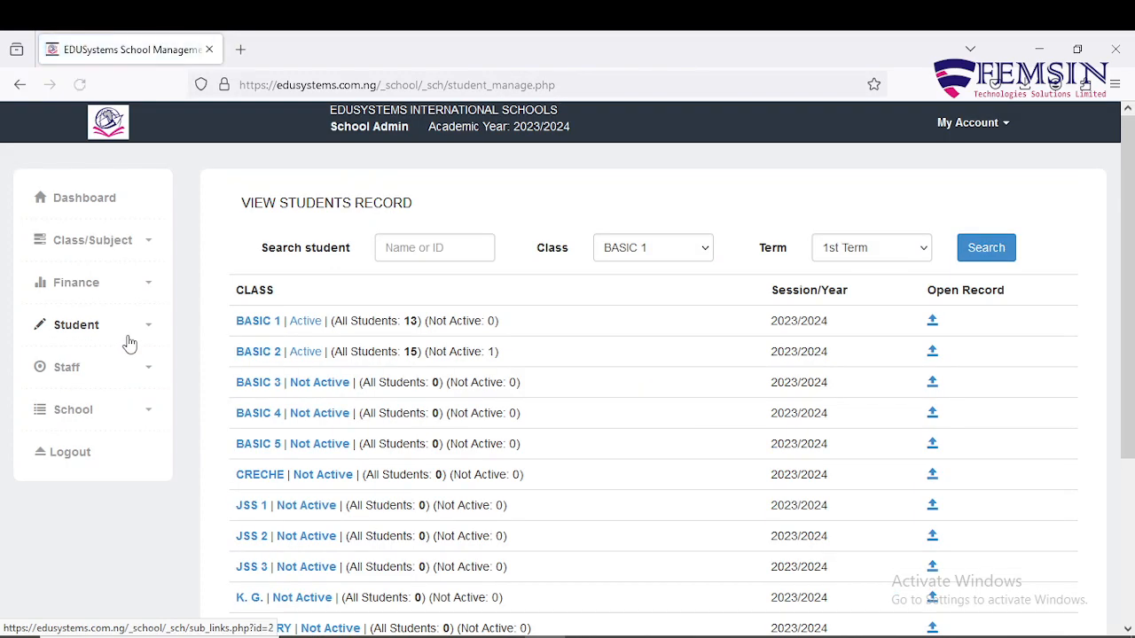
Open BASIC 1's 1st Term Students Record and scroll through its 13 students.
scroll(1080, 405, down, 1)
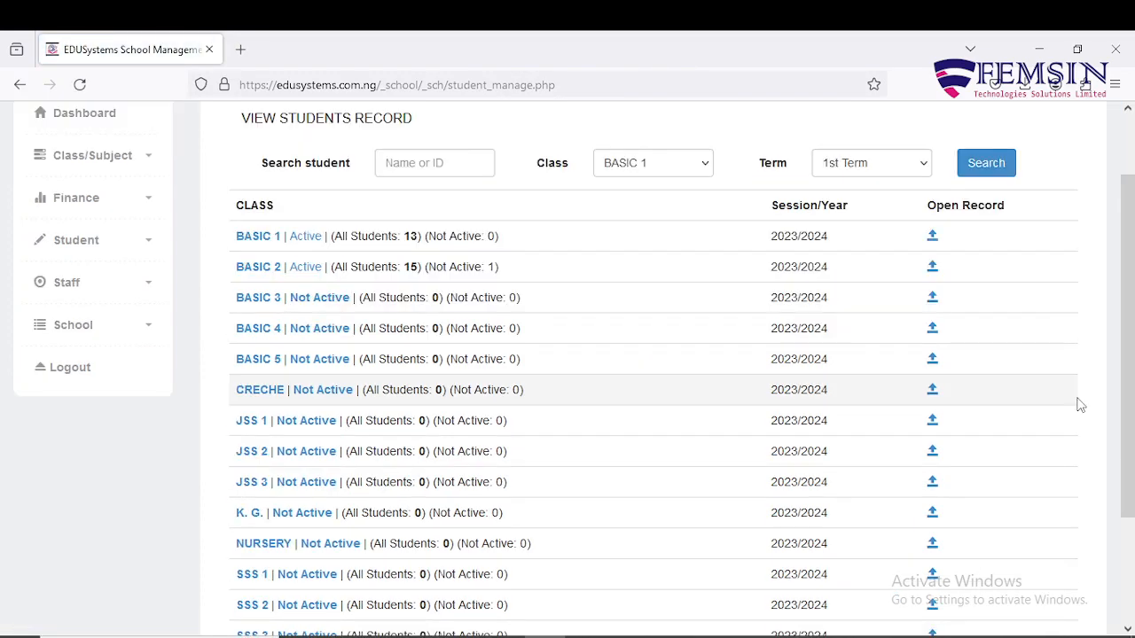
scroll(1080, 405, up, 1)
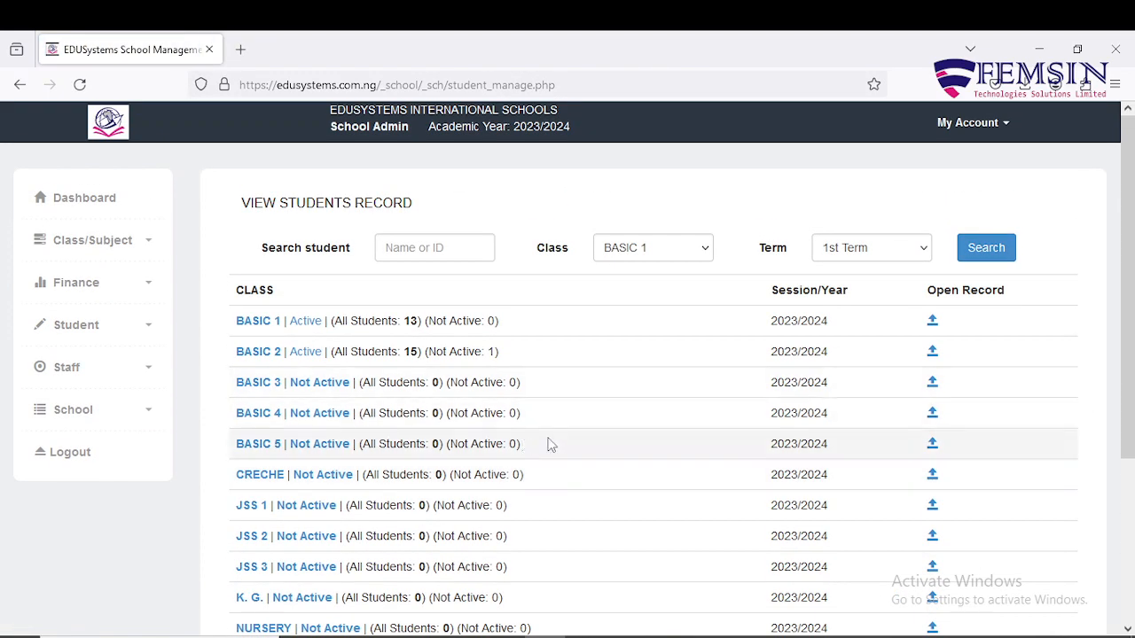
click(151, 330)
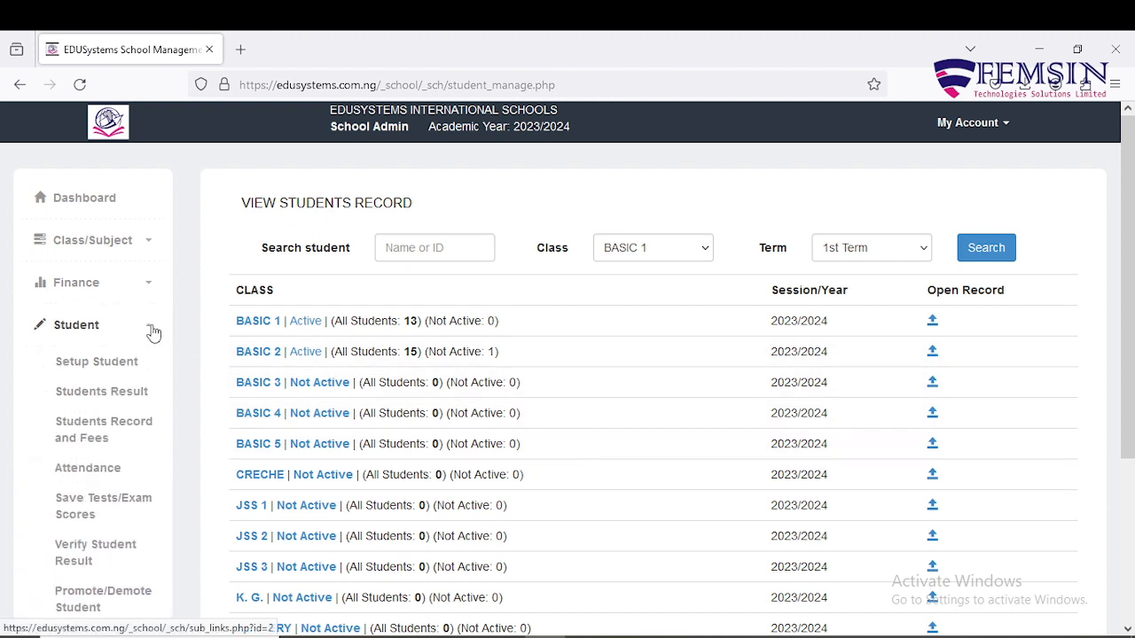
click(151, 330)
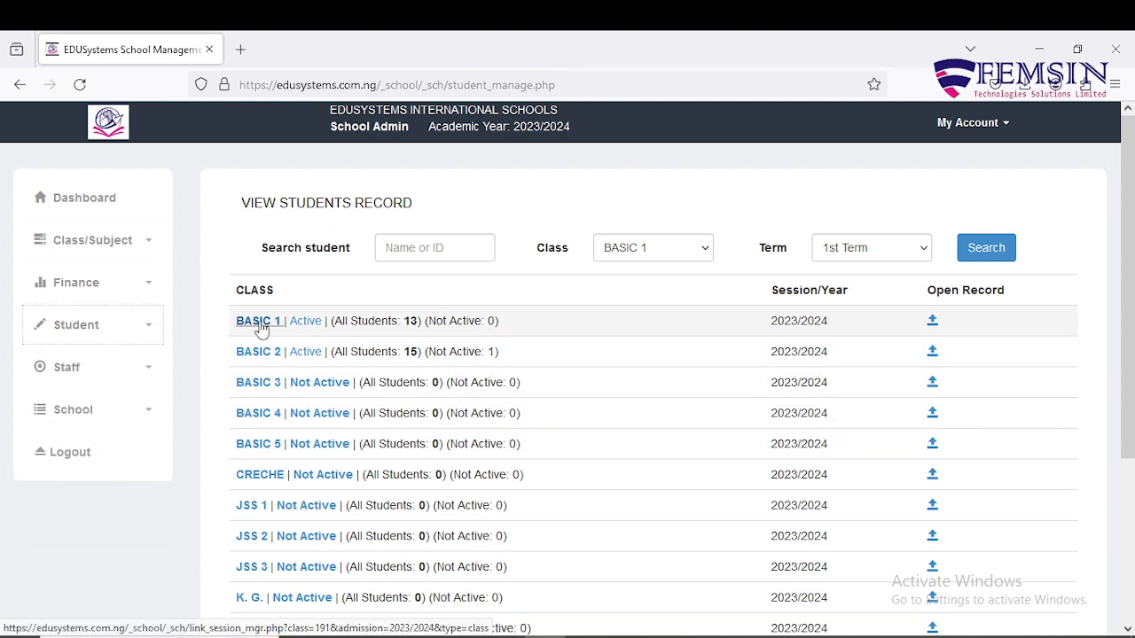
click(259, 325)
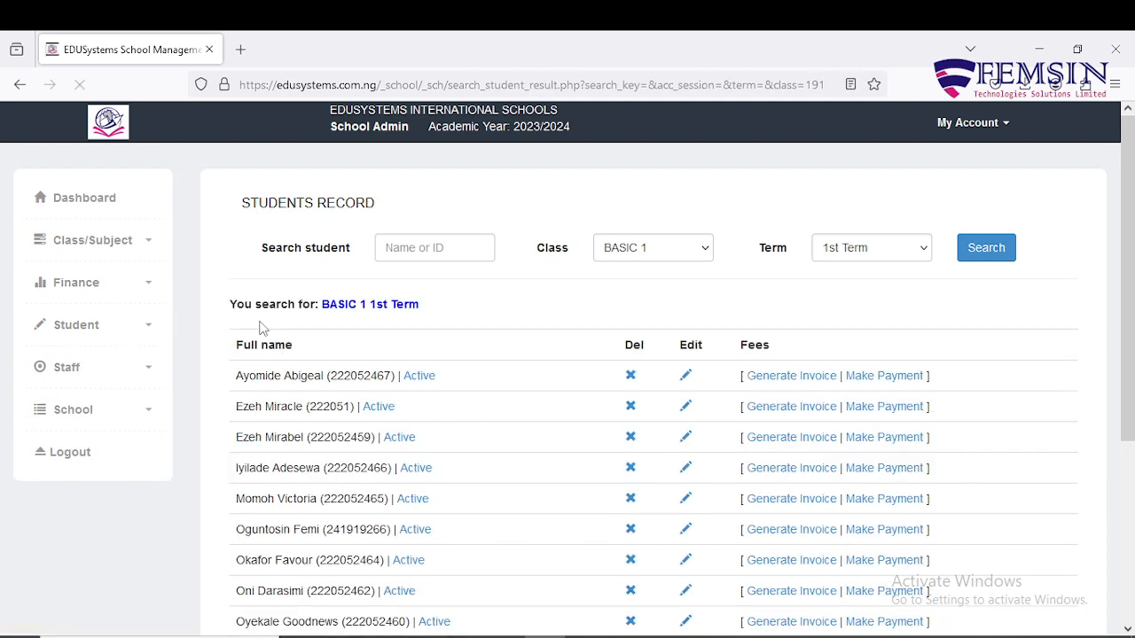
scroll(524, 345, down, 2)
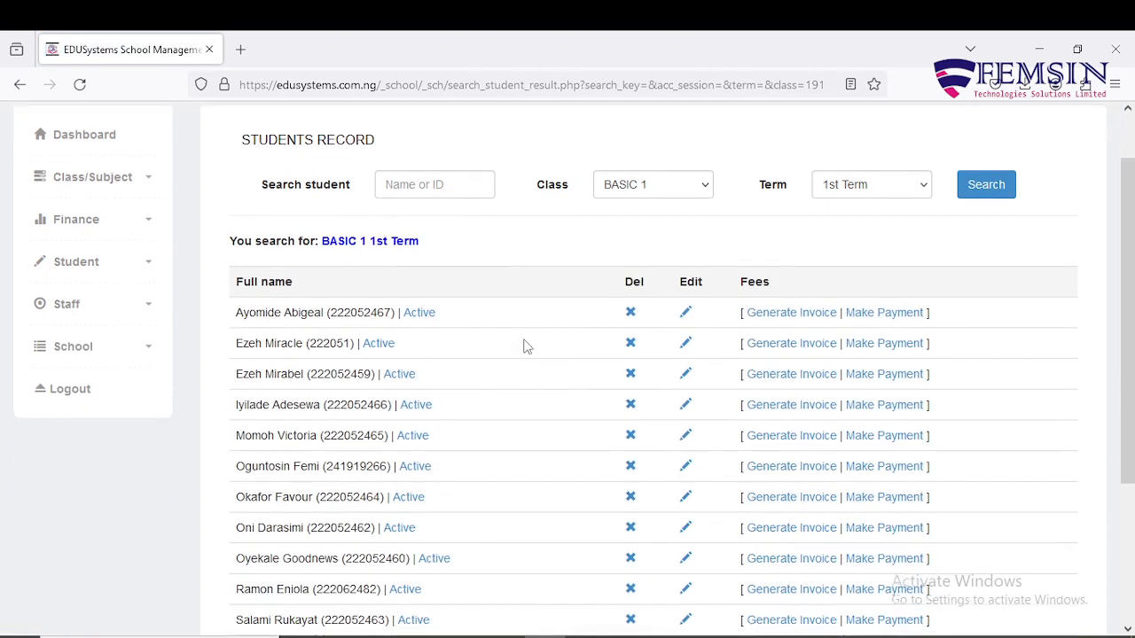
scroll(525, 332, down, 4)
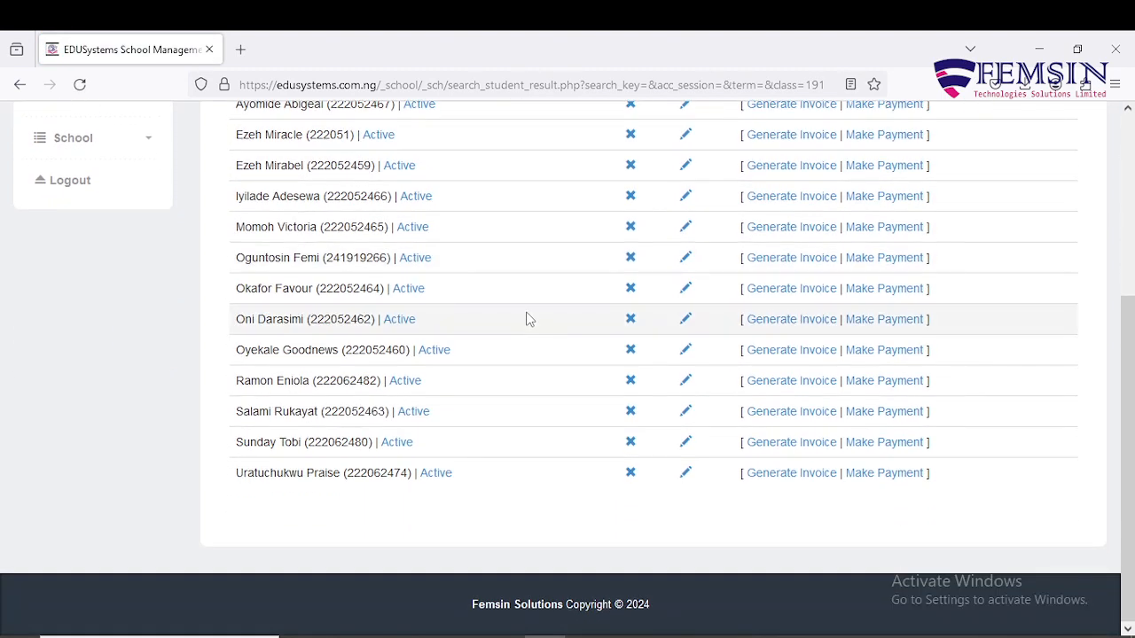
scroll(526, 318, up, 6)
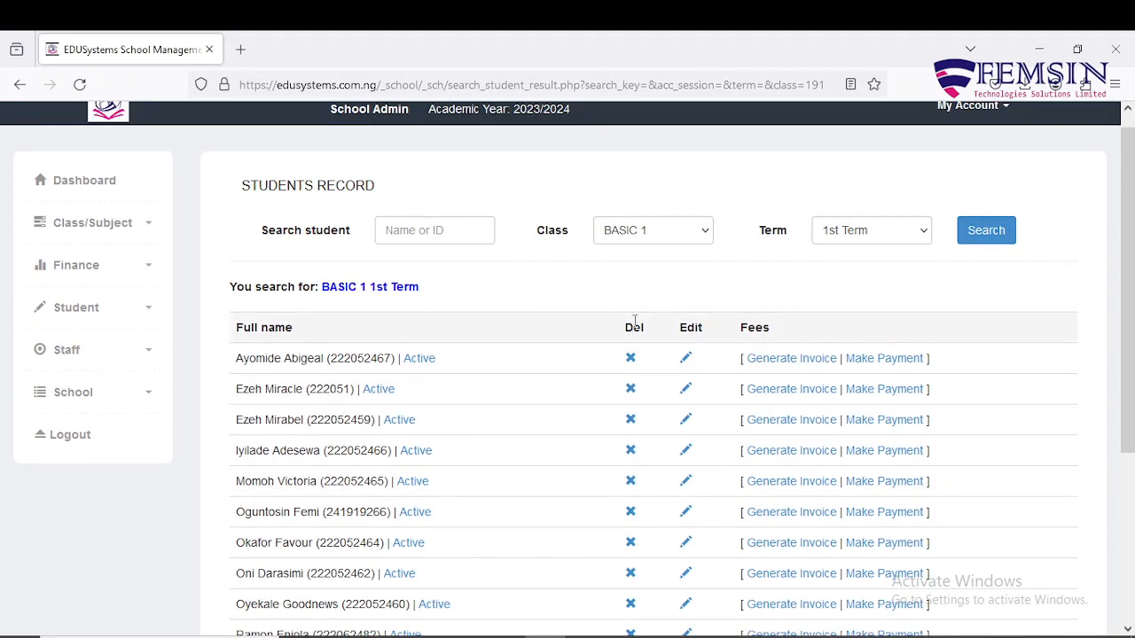
click(415, 363)
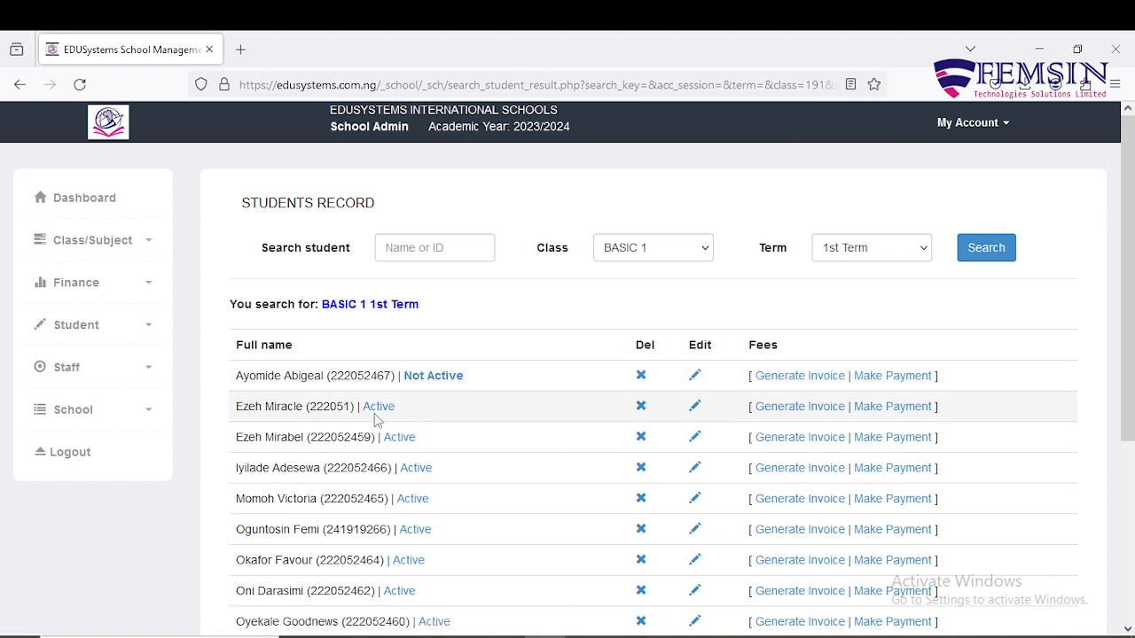
click(376, 409)
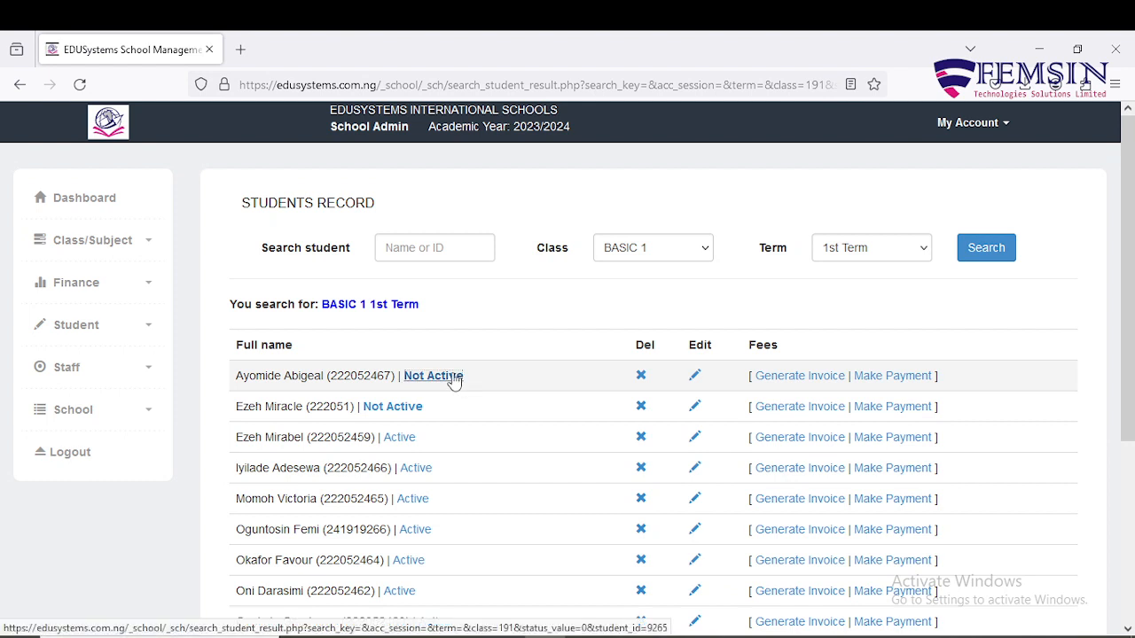
click(454, 380)
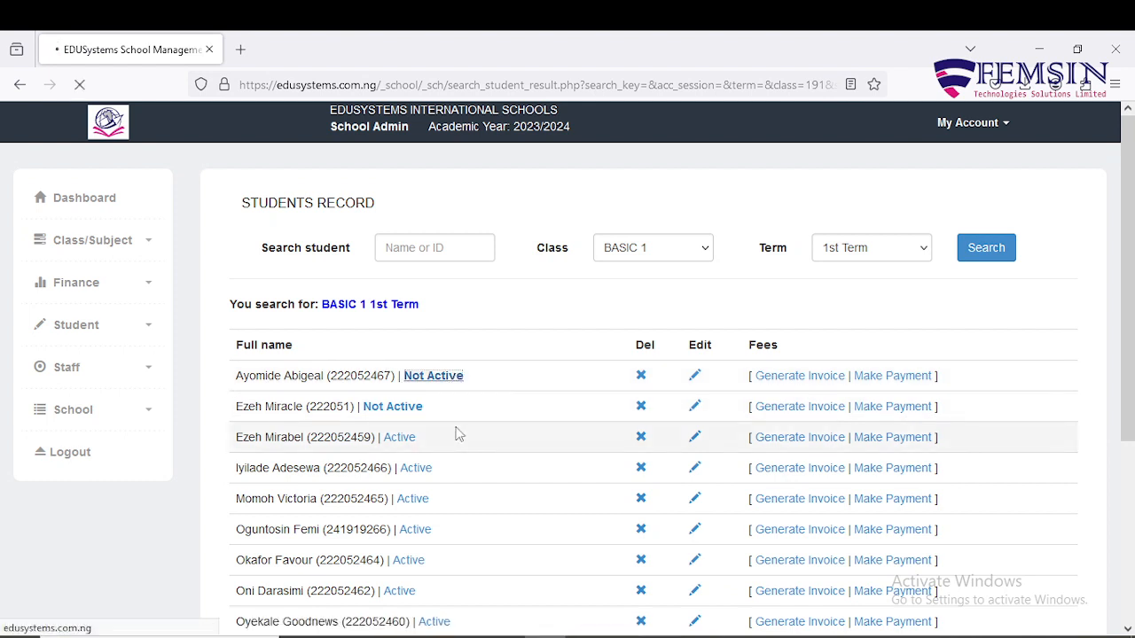
click(404, 410)
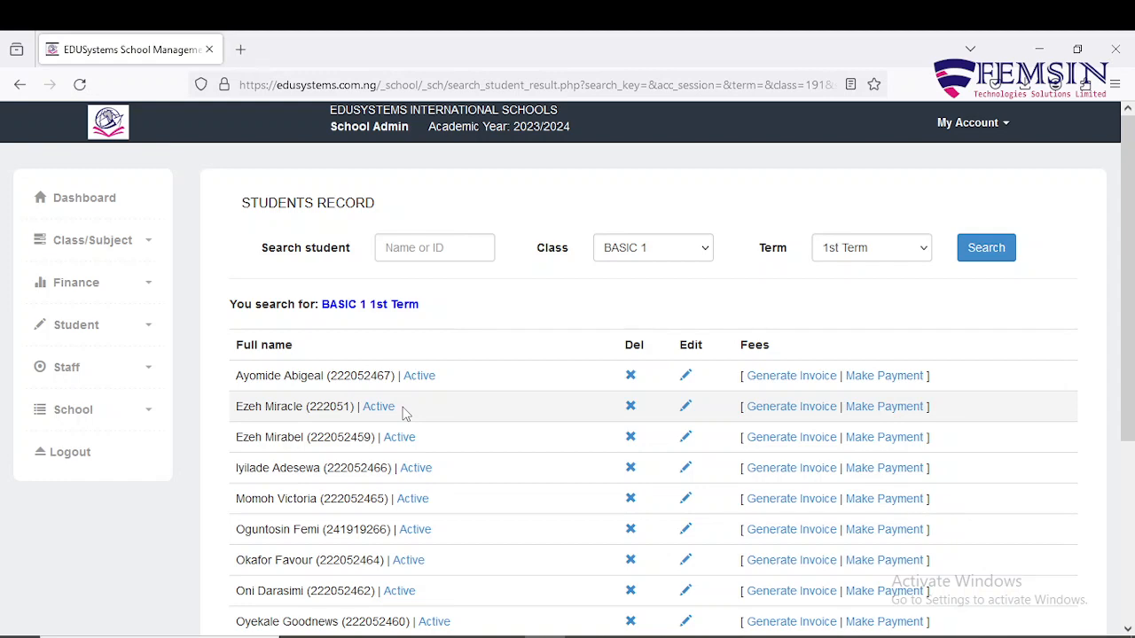
click(149, 330)
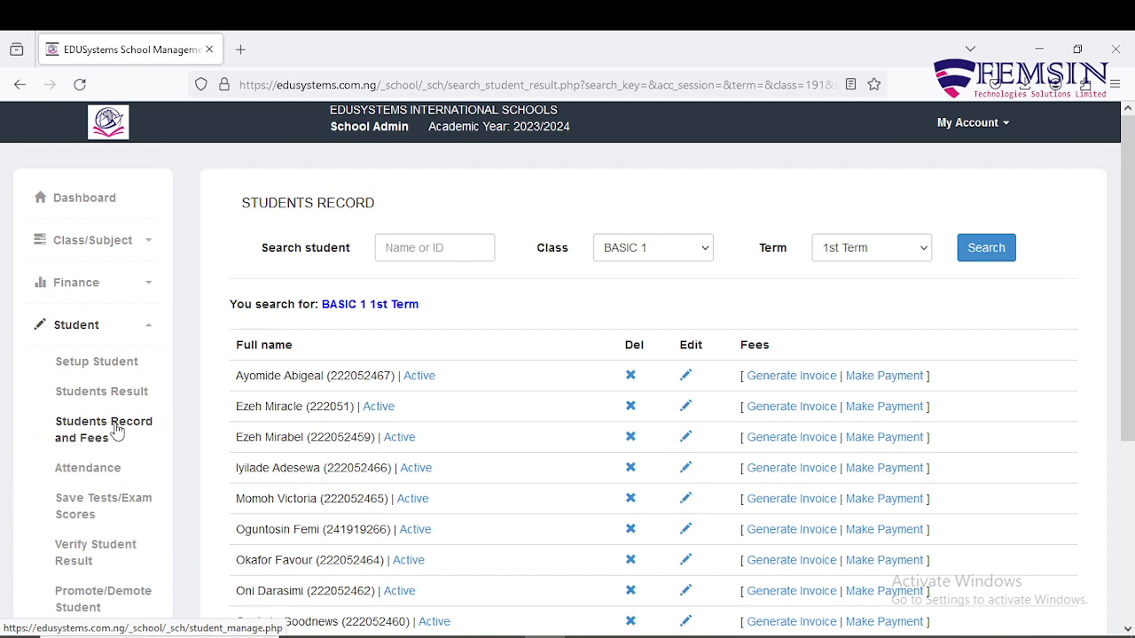
click(116, 431)
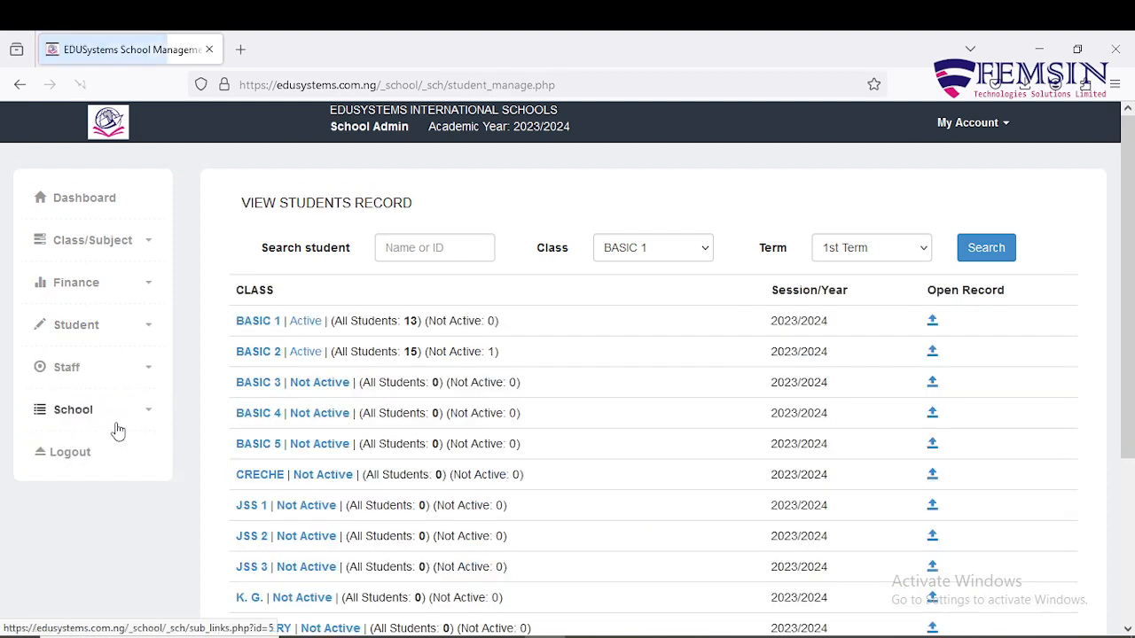
click(258, 321)
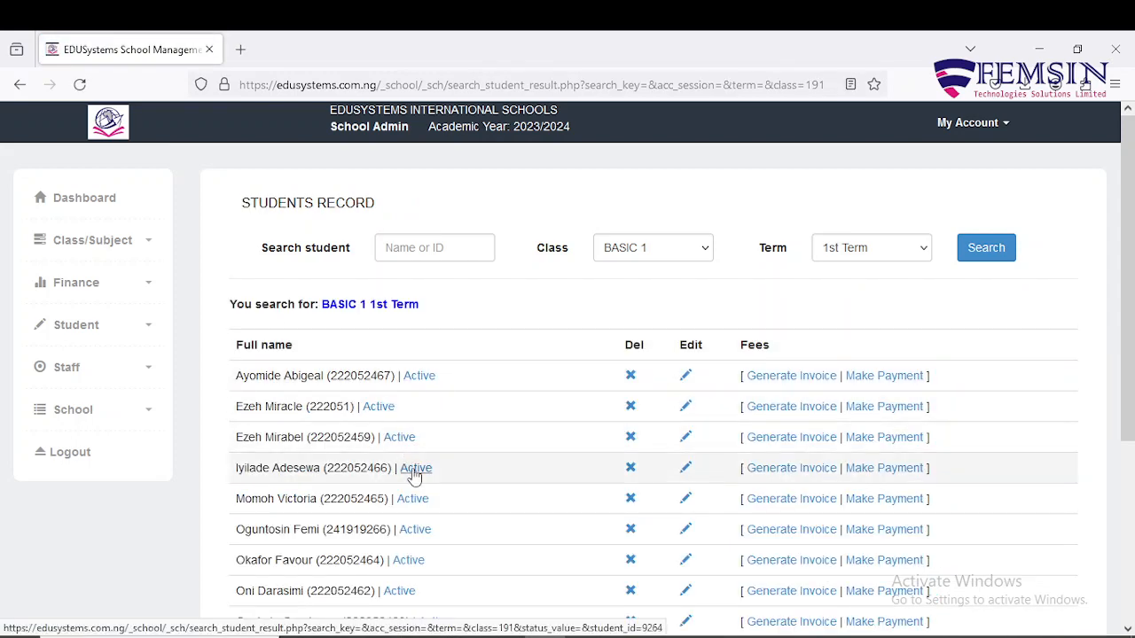
click(148, 333)
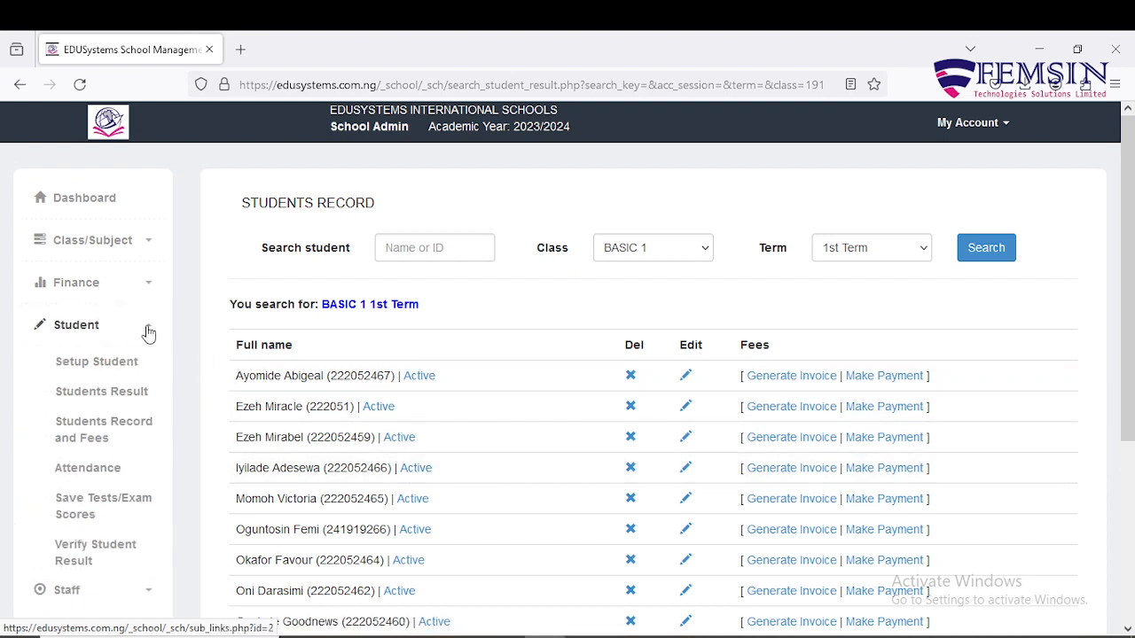
click(126, 429)
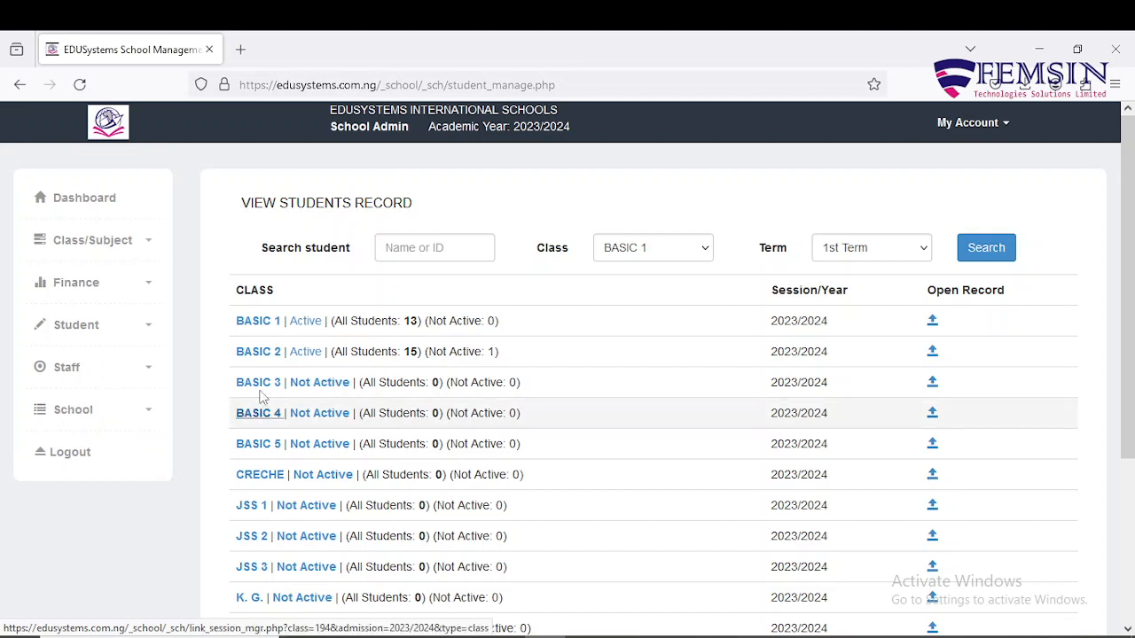
click(305, 323)
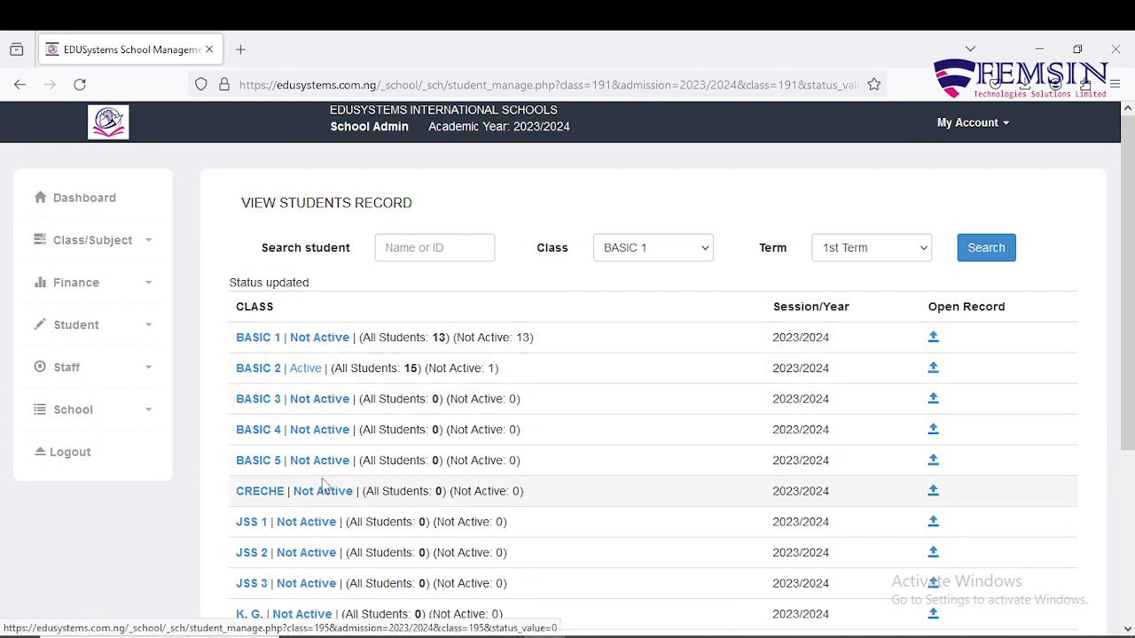
scroll(322, 484, down, 1)
scroll(318, 524, down, 2)
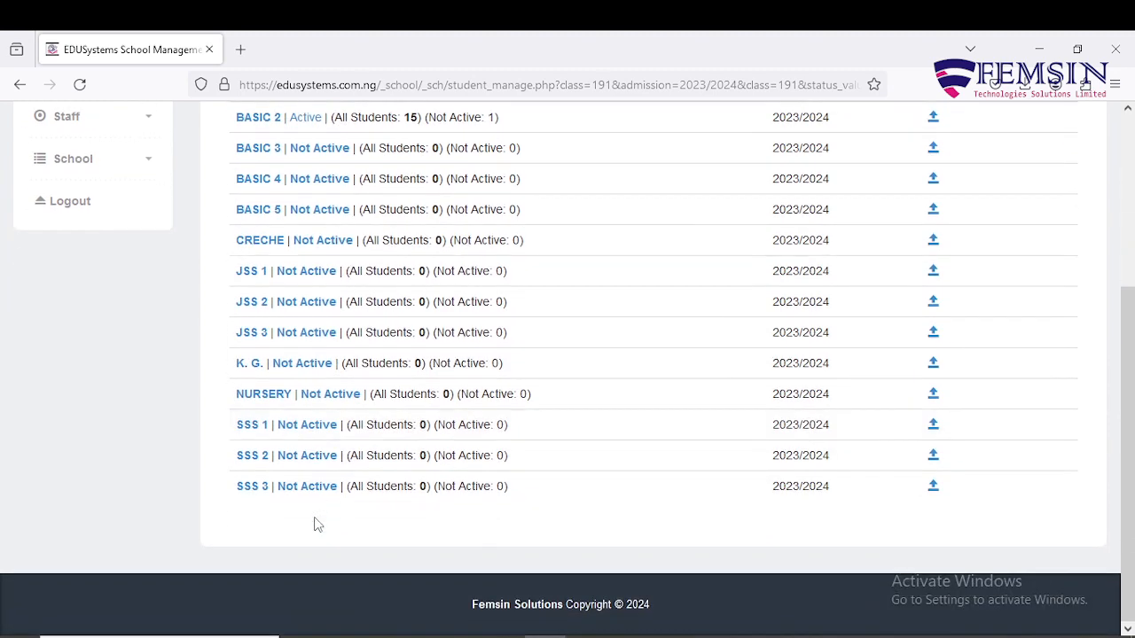
scroll(318, 524, up, 2)
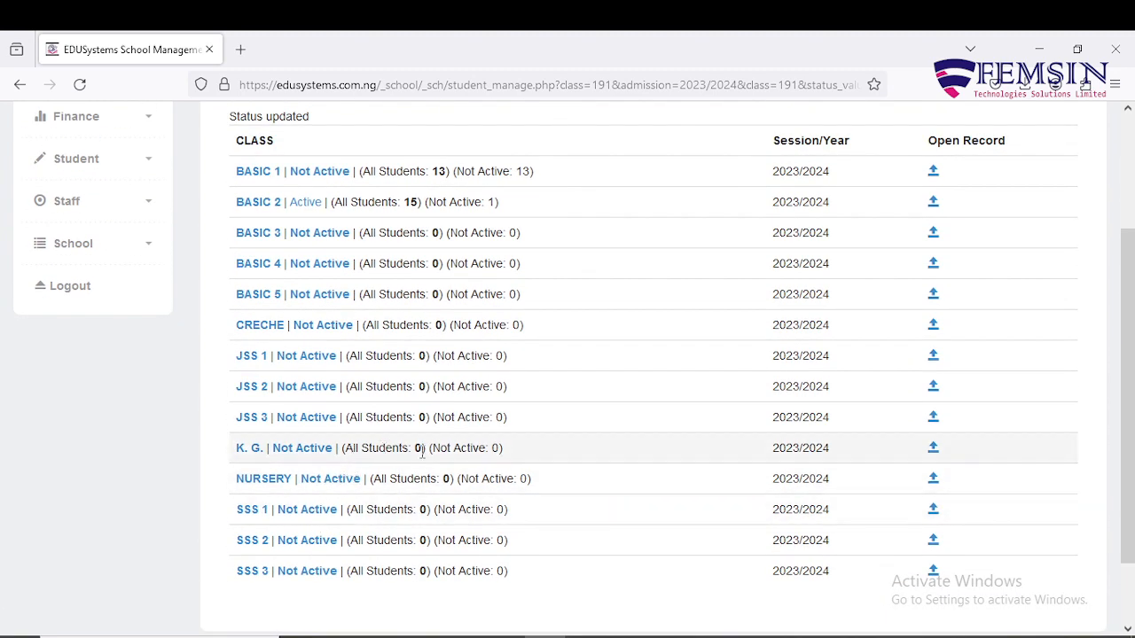
scroll(422, 452, up, 2)
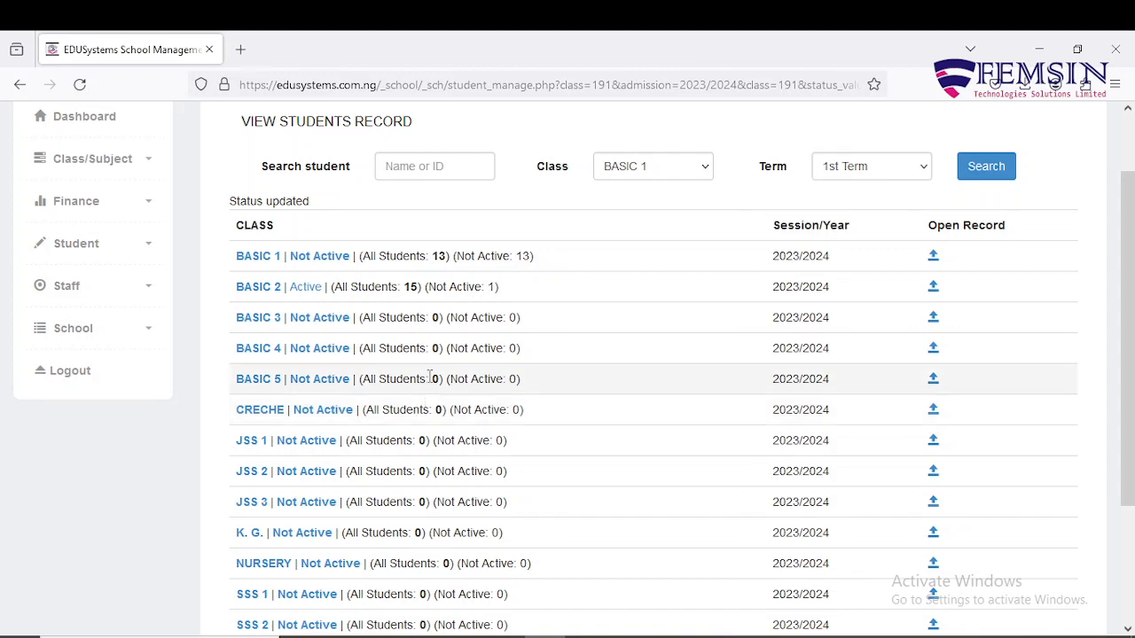
click(333, 265)
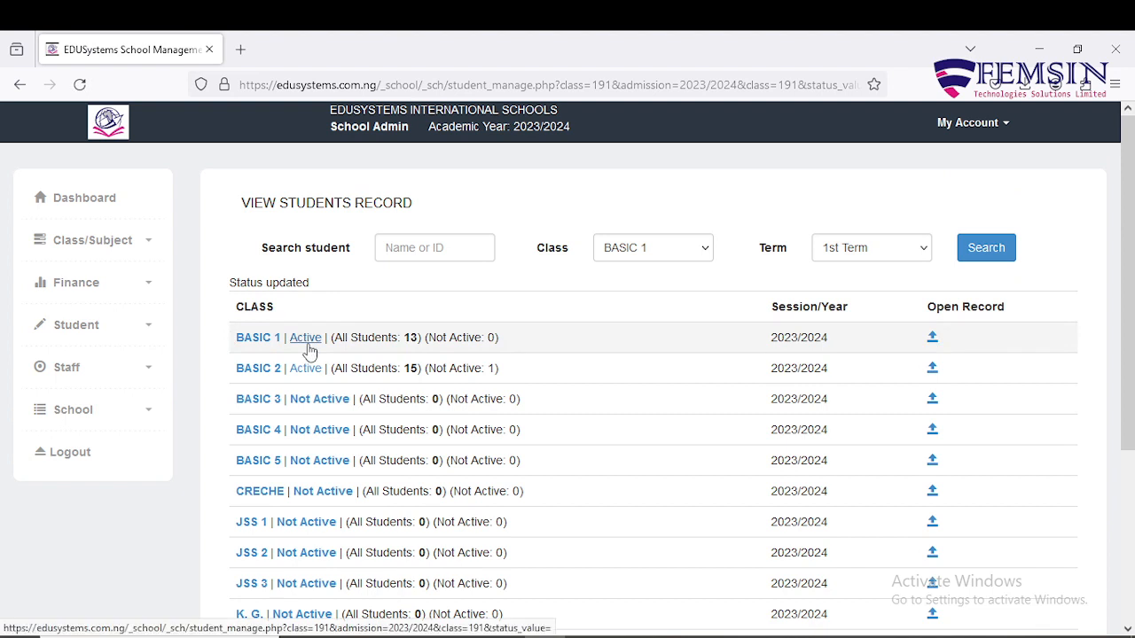
Open BASIC 1's 1st Term Students Record and scroll through the 13 Active students.
click(250, 344)
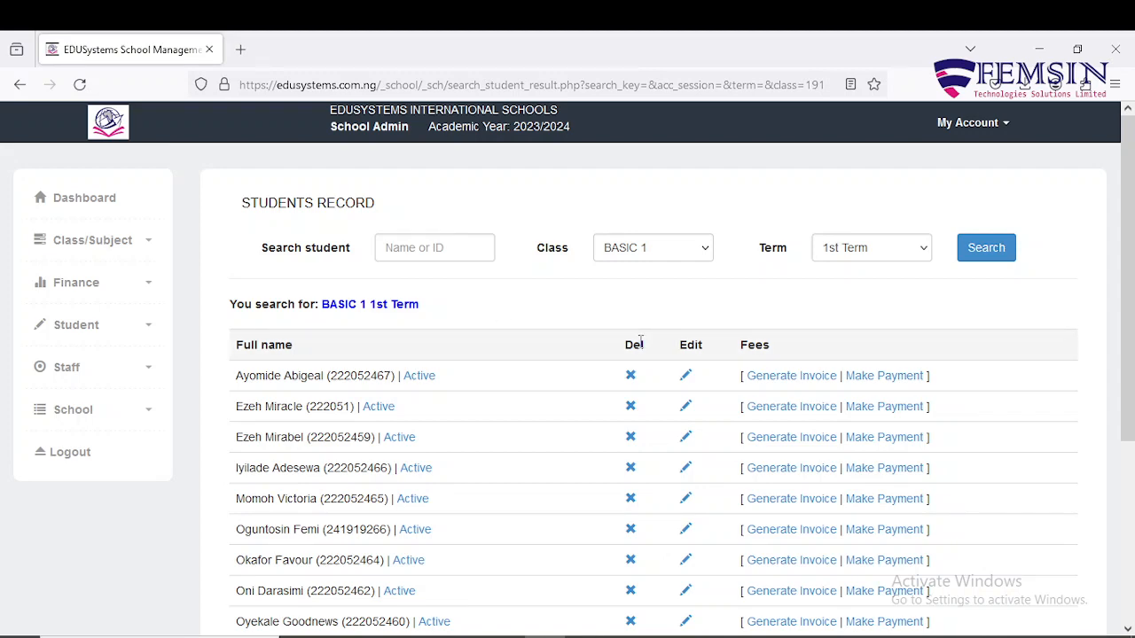
scroll(640, 338, down, 2)
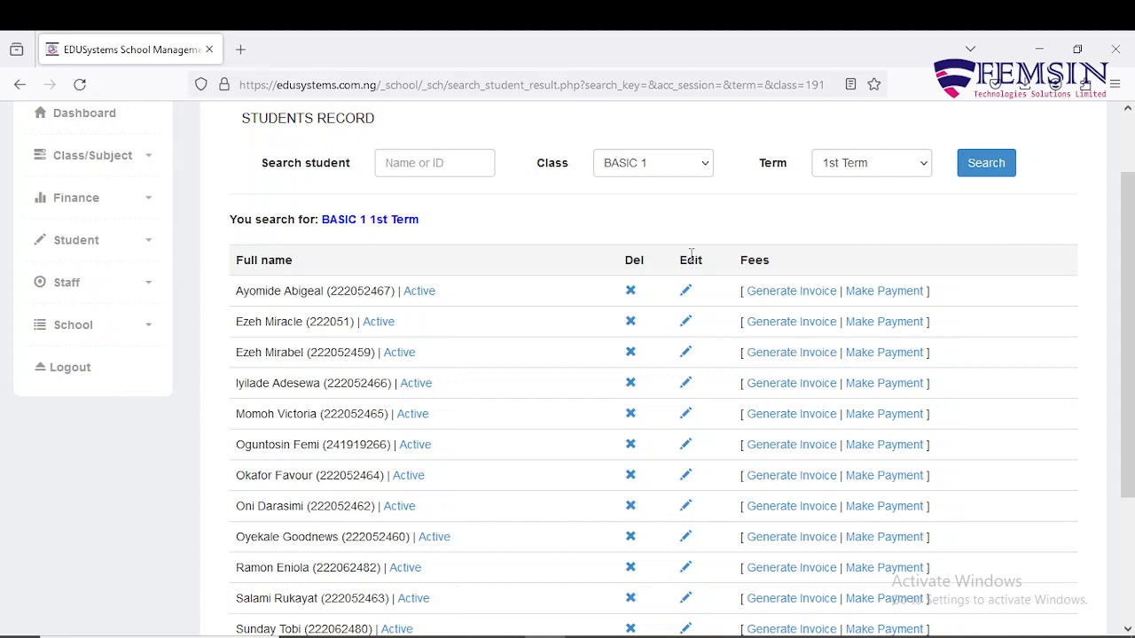
scroll(691, 263, down, 3)
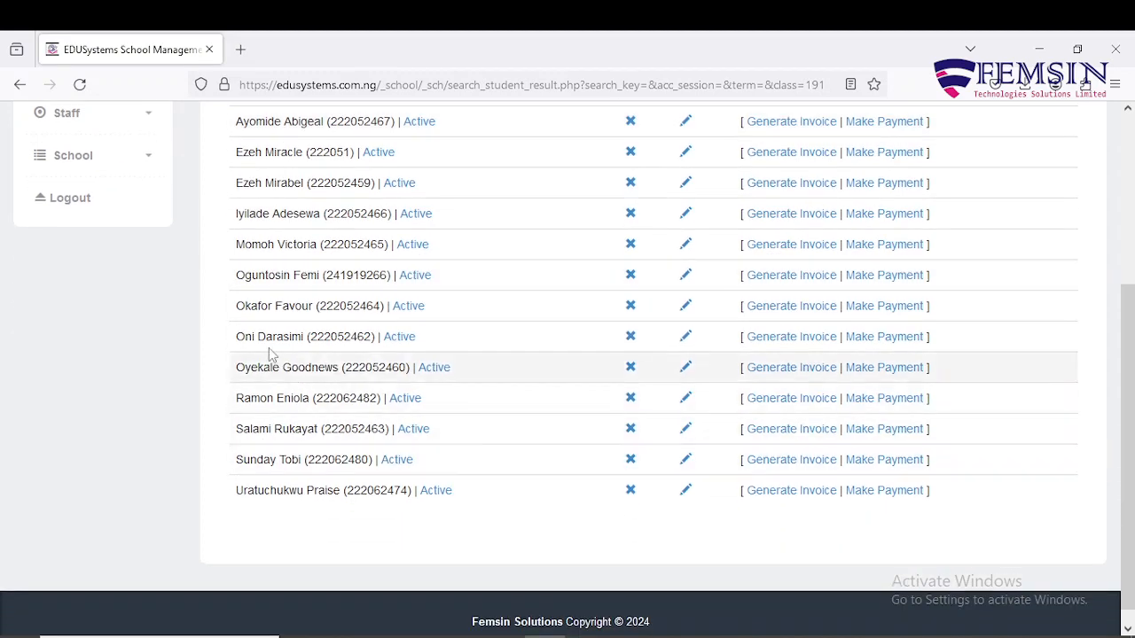
Update one BASIC 1 student's record, then return to the Students Record and Fees class list.
click(685, 276)
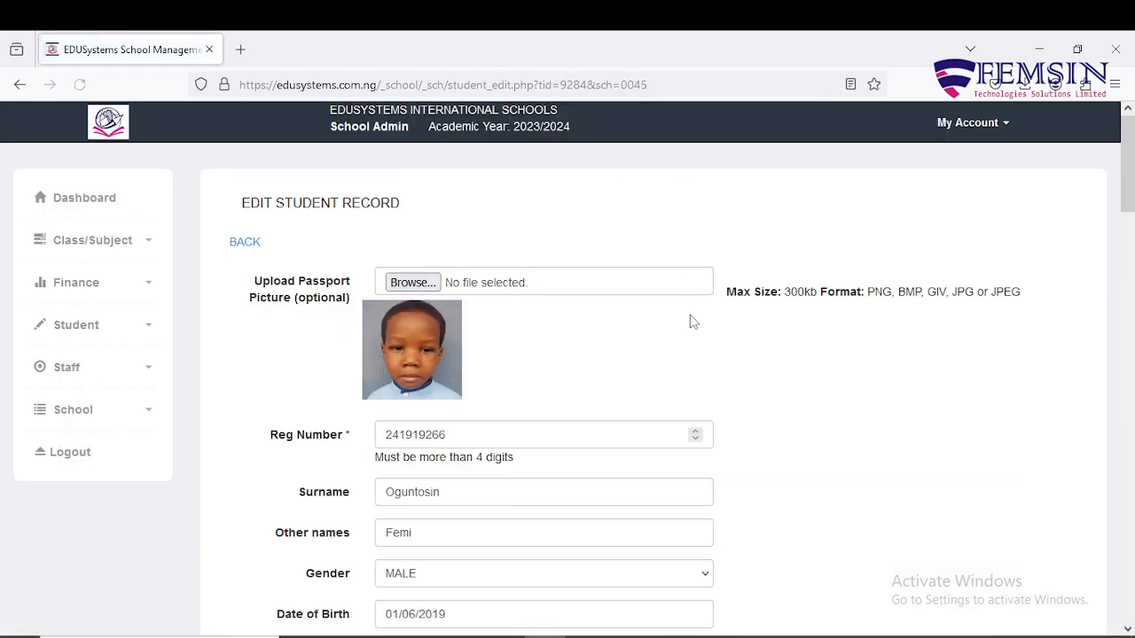
scroll(694, 321, down, 7)
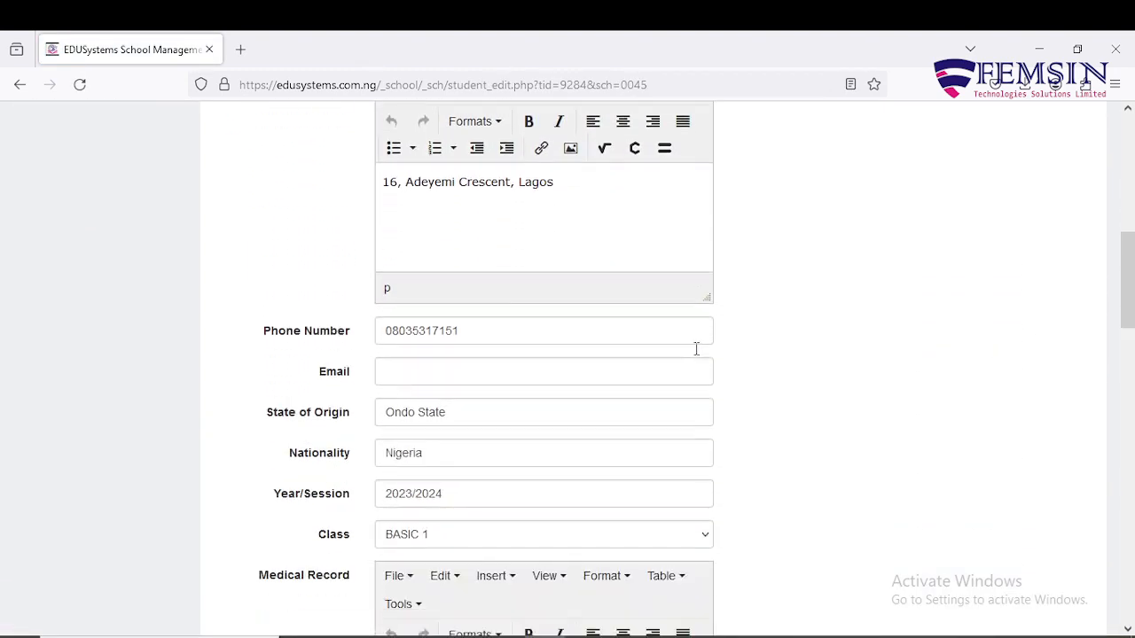
scroll(696, 349, down, 9)
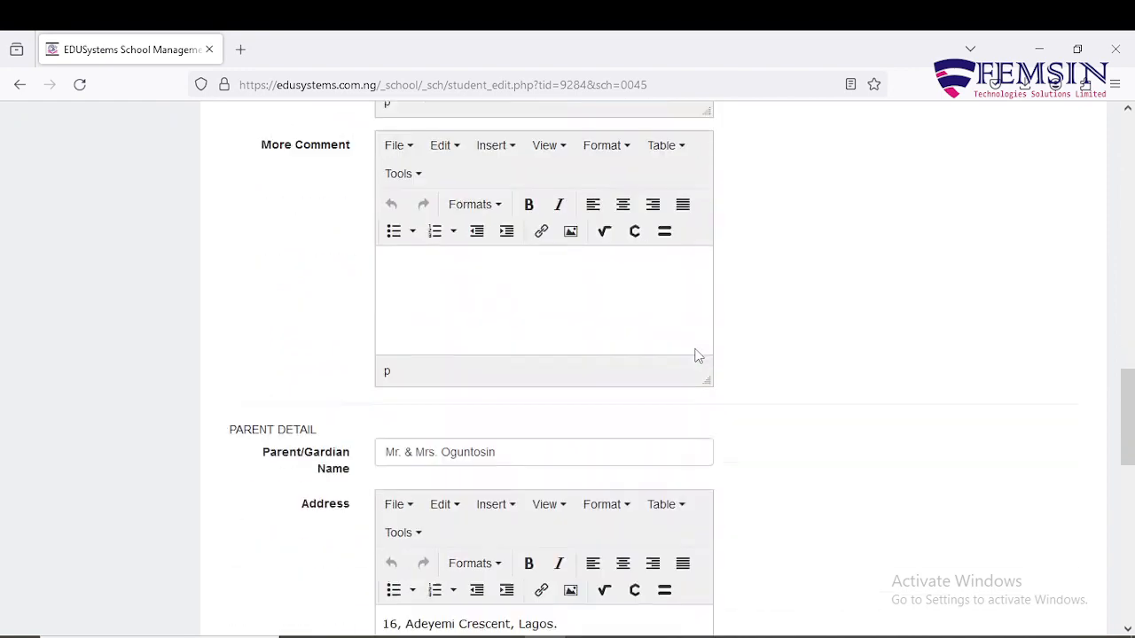
scroll(696, 355, down, 9)
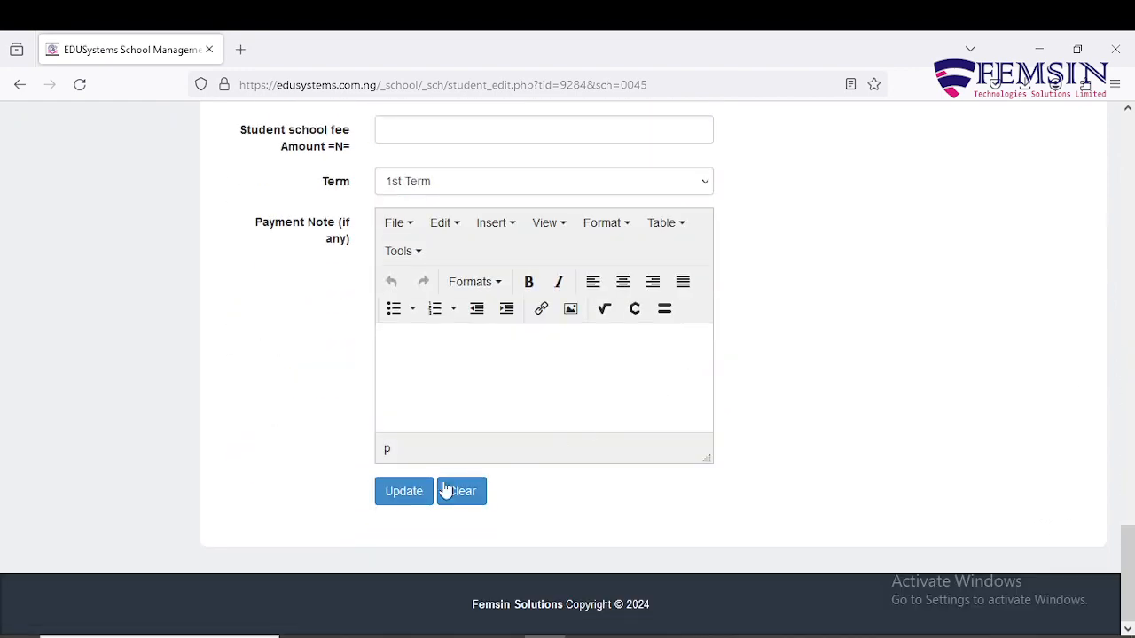
click(403, 493)
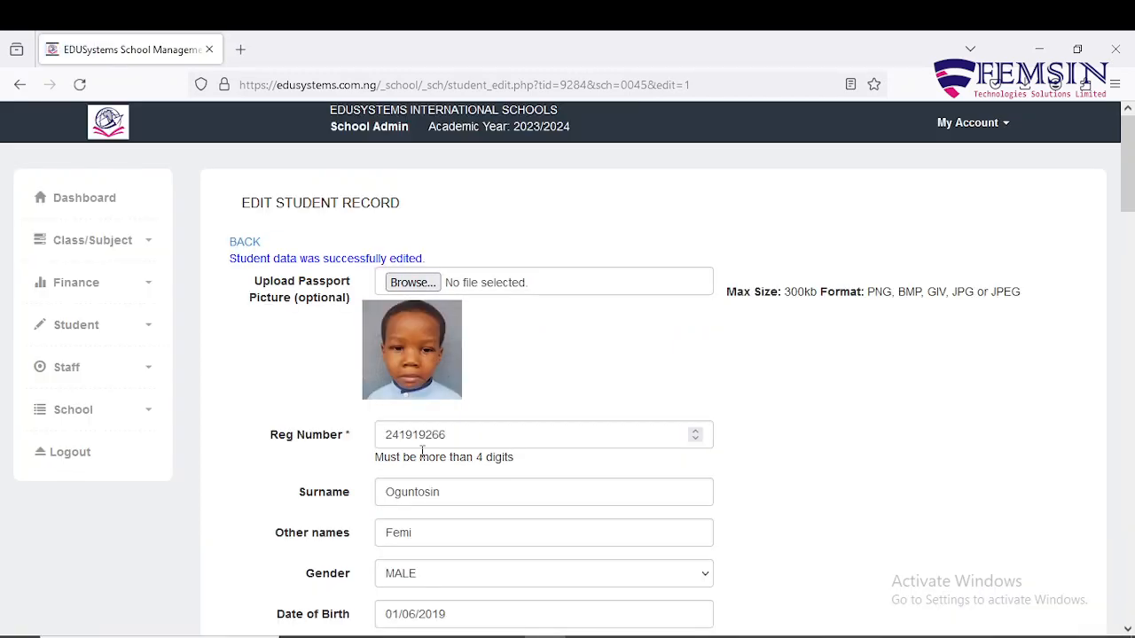
click(149, 330)
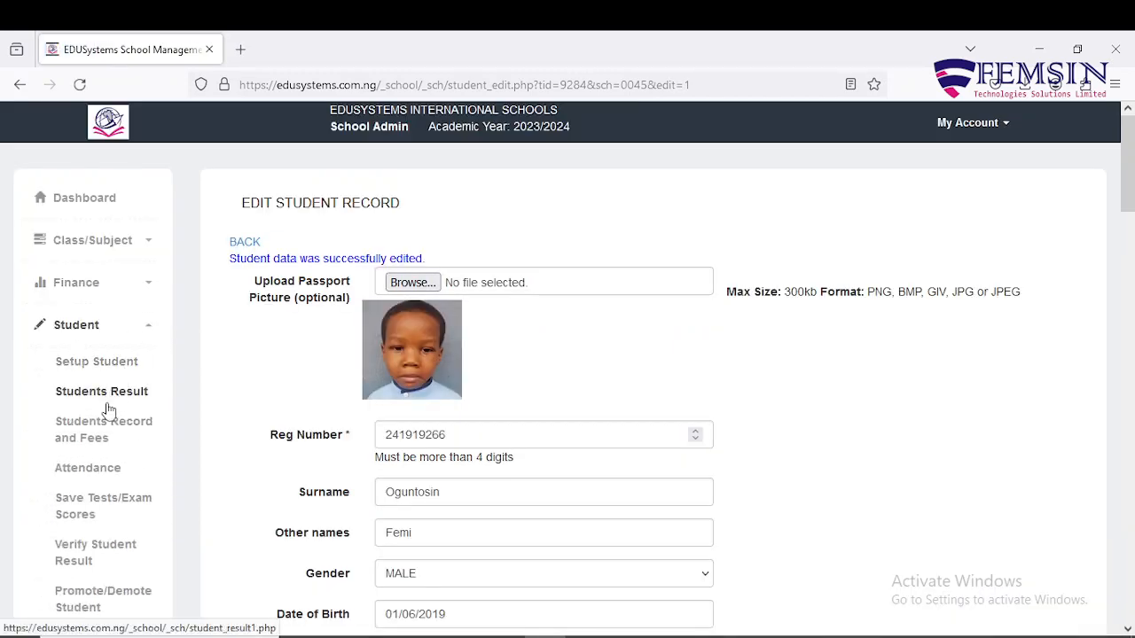
click(112, 430)
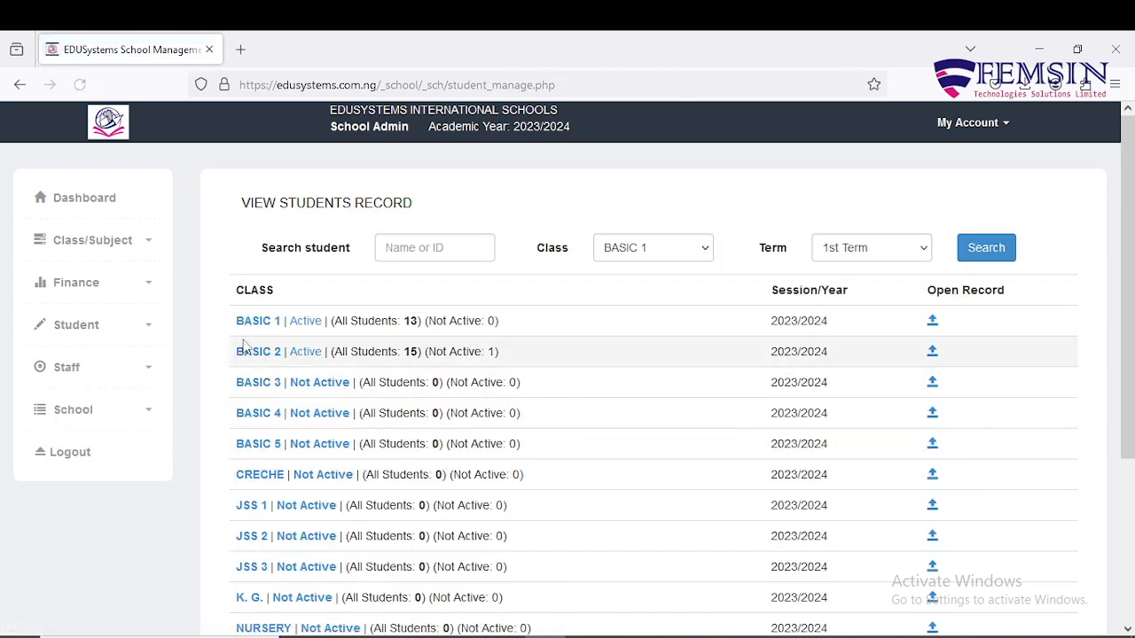
Check Make Payment for the first BASIC 1 student, which reports 'Invoice not generated yet!', then go back.
click(256, 321)
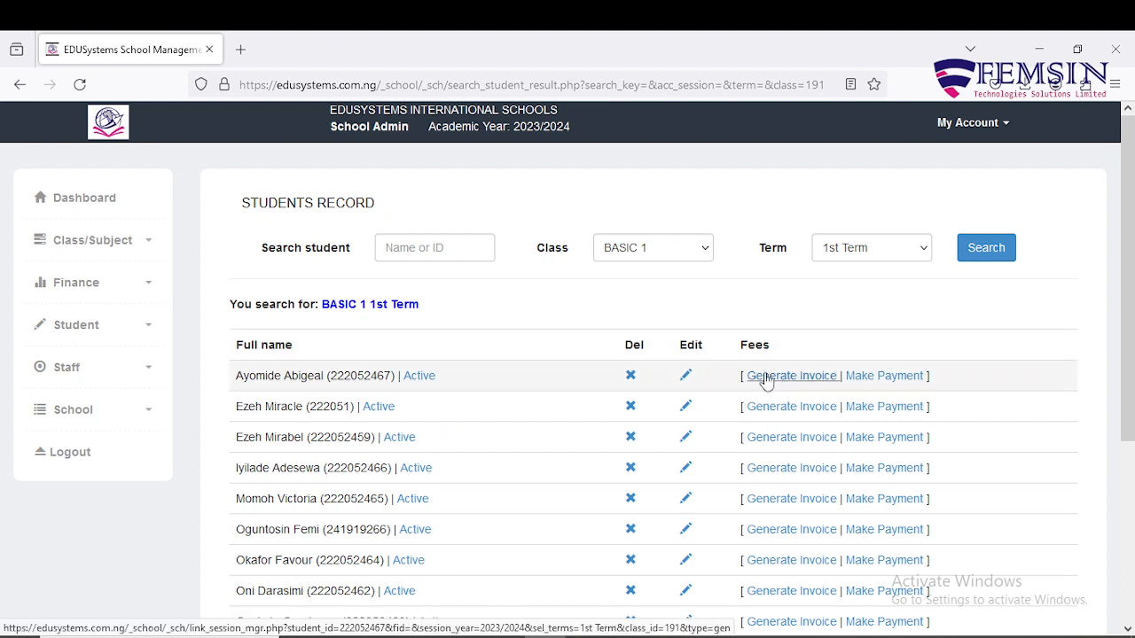
click(875, 376)
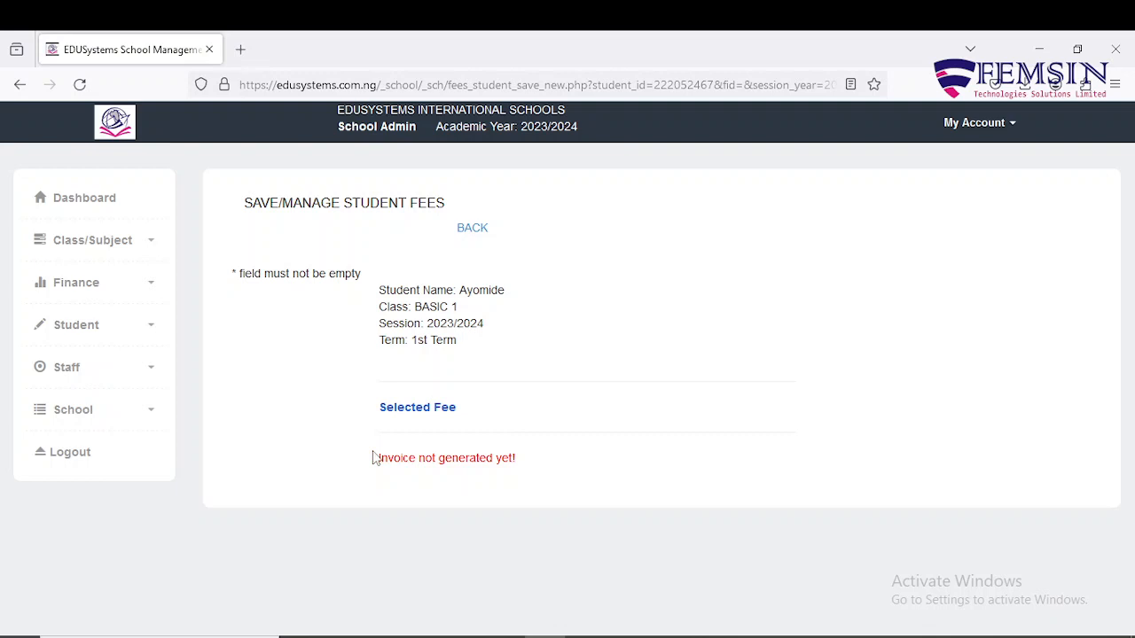
drag(373, 457, 544, 468)
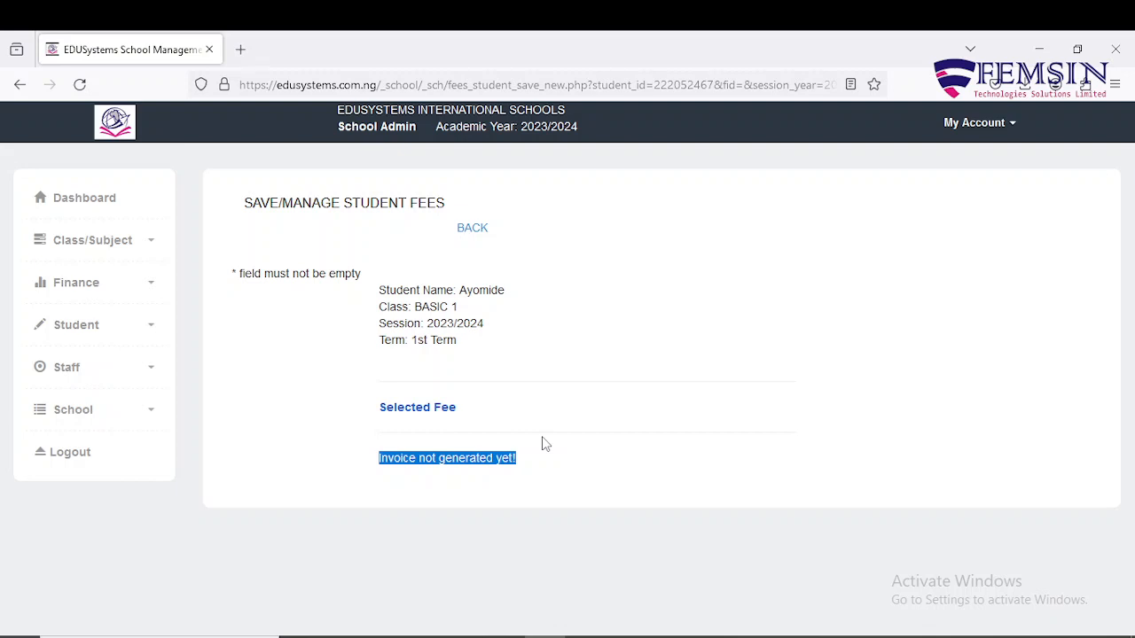
click(470, 228)
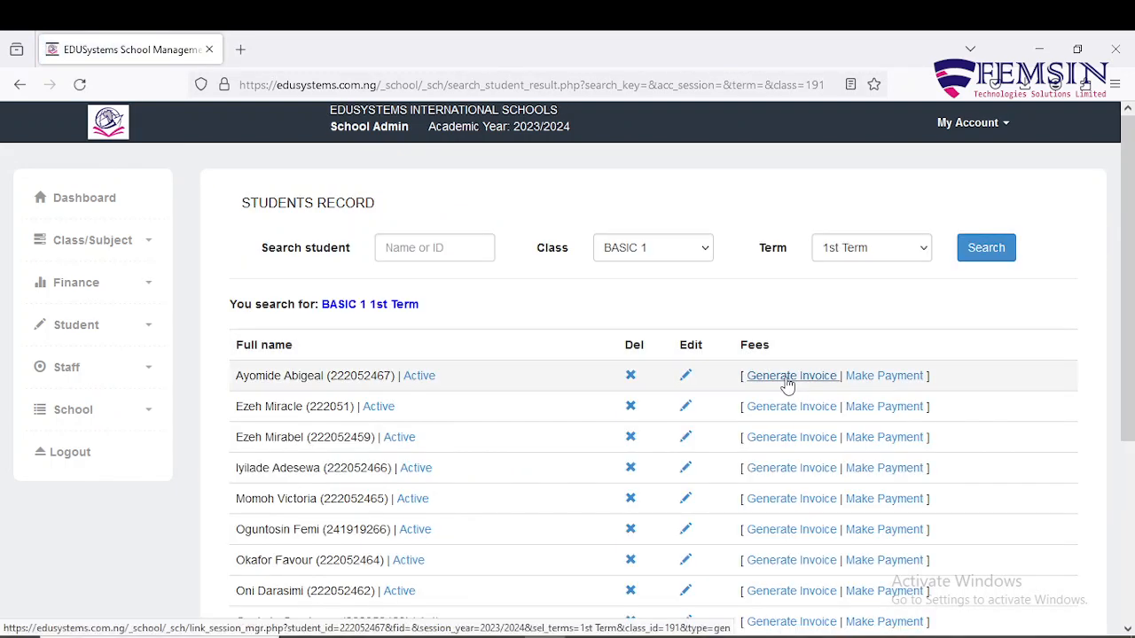
Start an invoice for the first BASIC 1 student, showing term fees of N26000, N26500 and N27000.
click(786, 378)
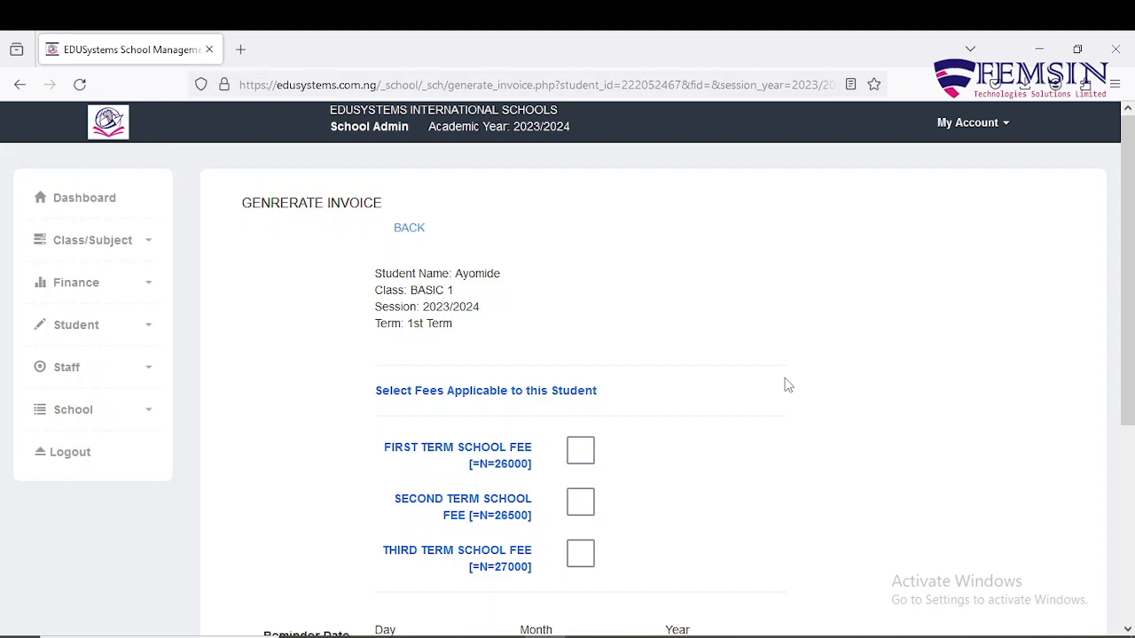
scroll(523, 390, down, 2)
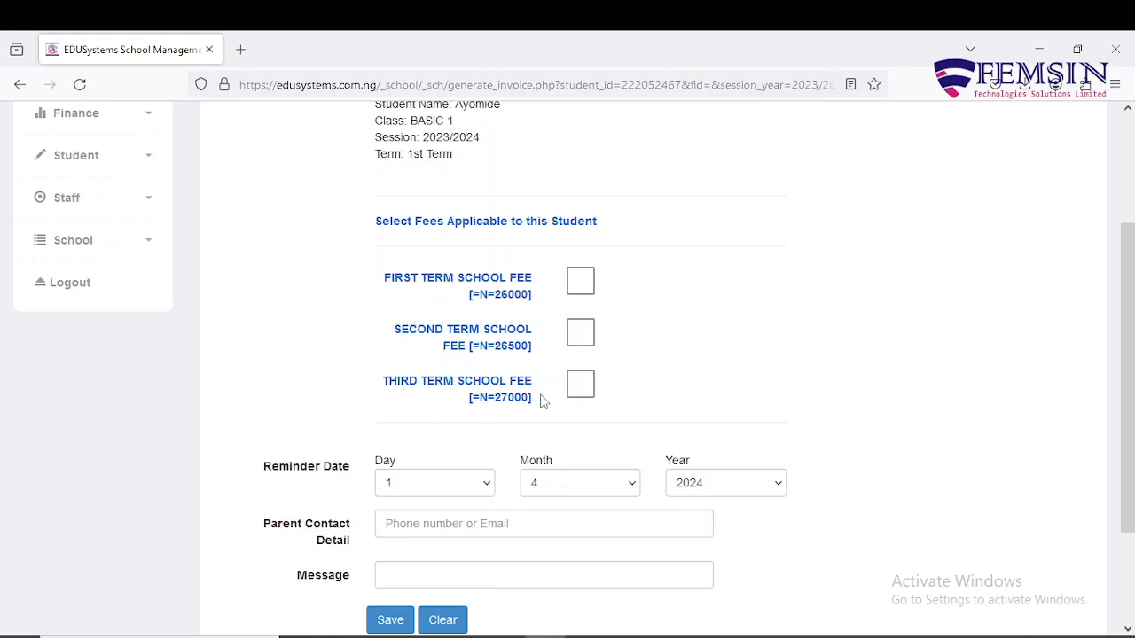
Tick only the Third Term School Fee of N27000 on the invoice.
click(582, 281)
click(582, 282)
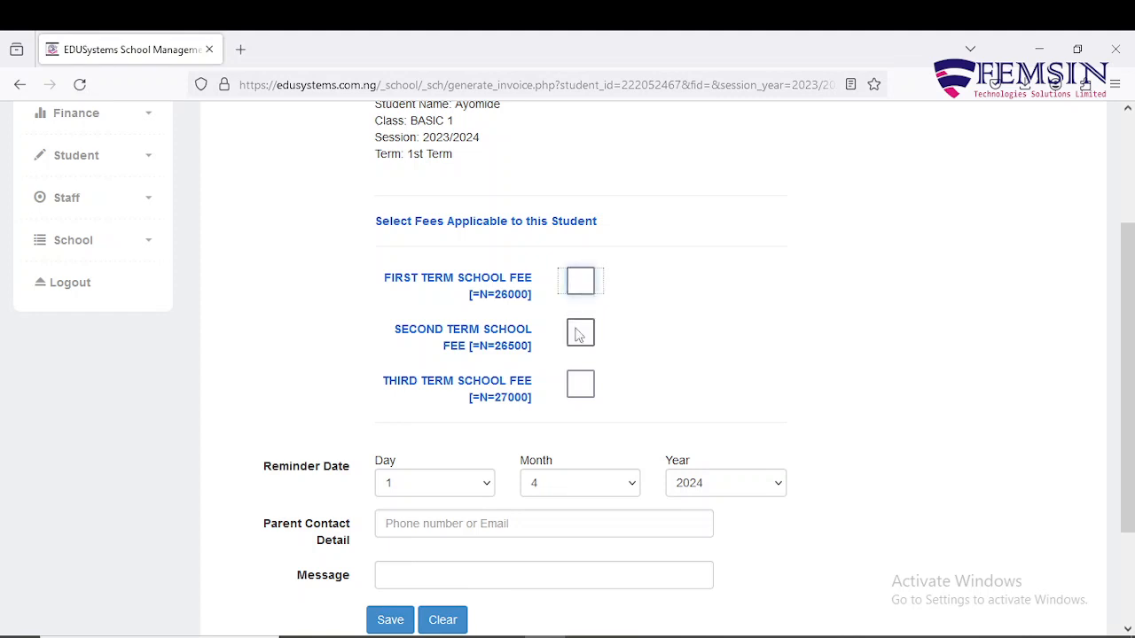
click(583, 343)
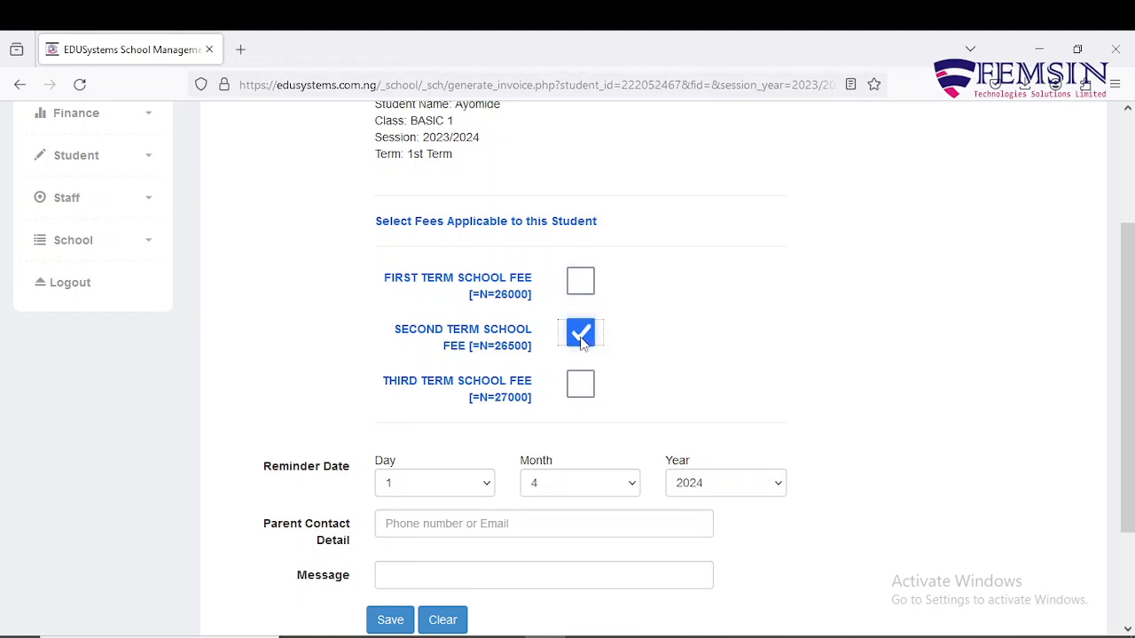
click(581, 386)
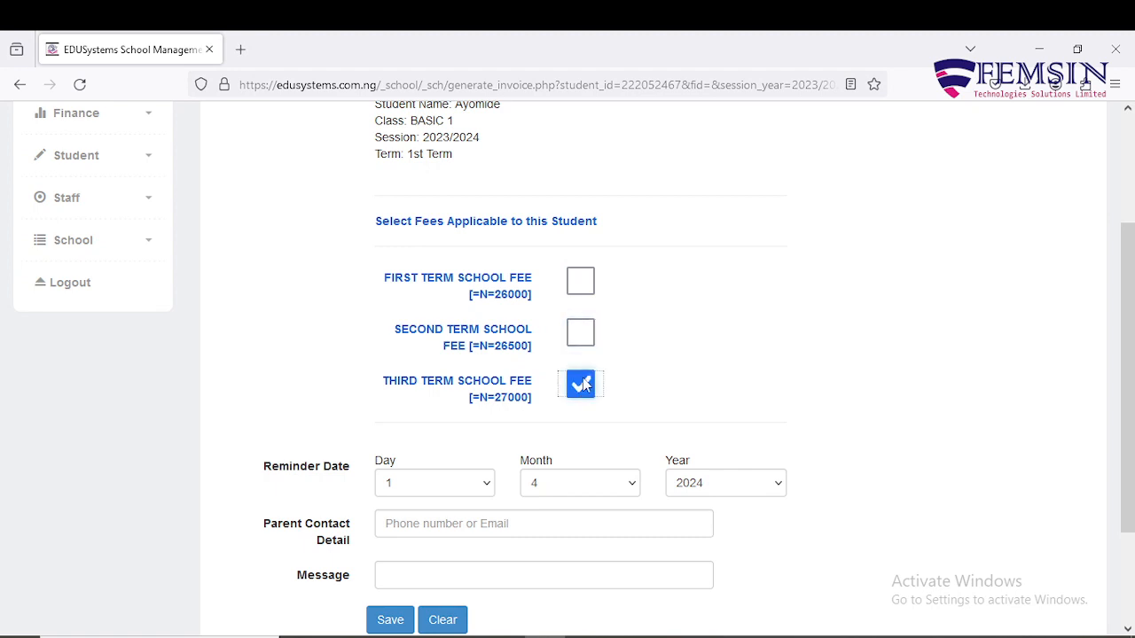
scroll(674, 423, down, 3)
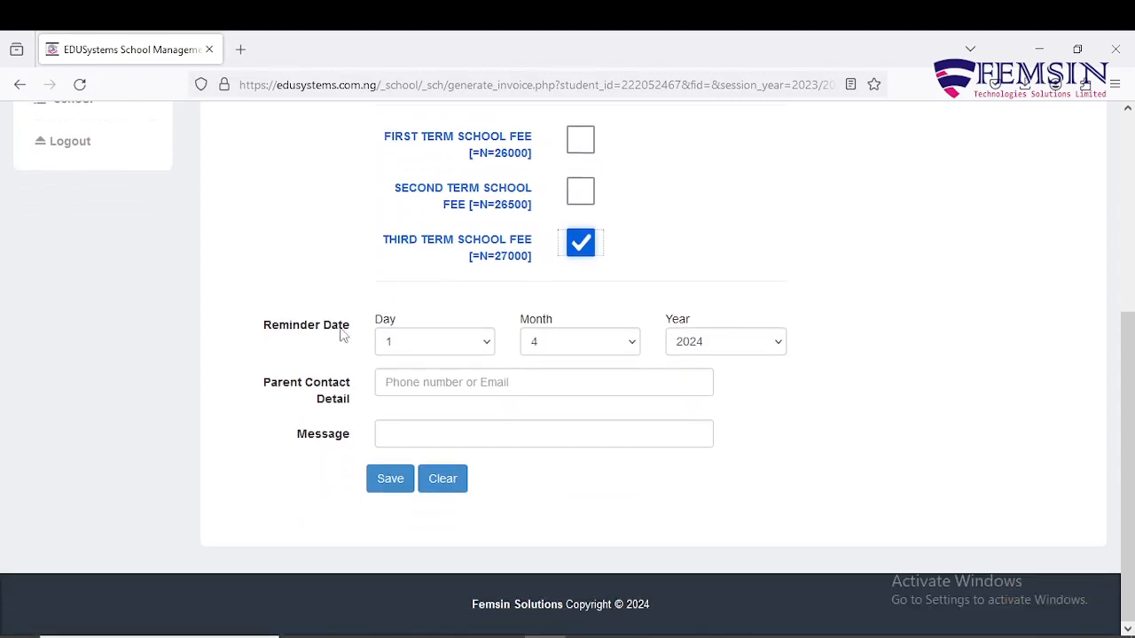
Set the reminder date to day 6, month 4, year 2024.
click(486, 346)
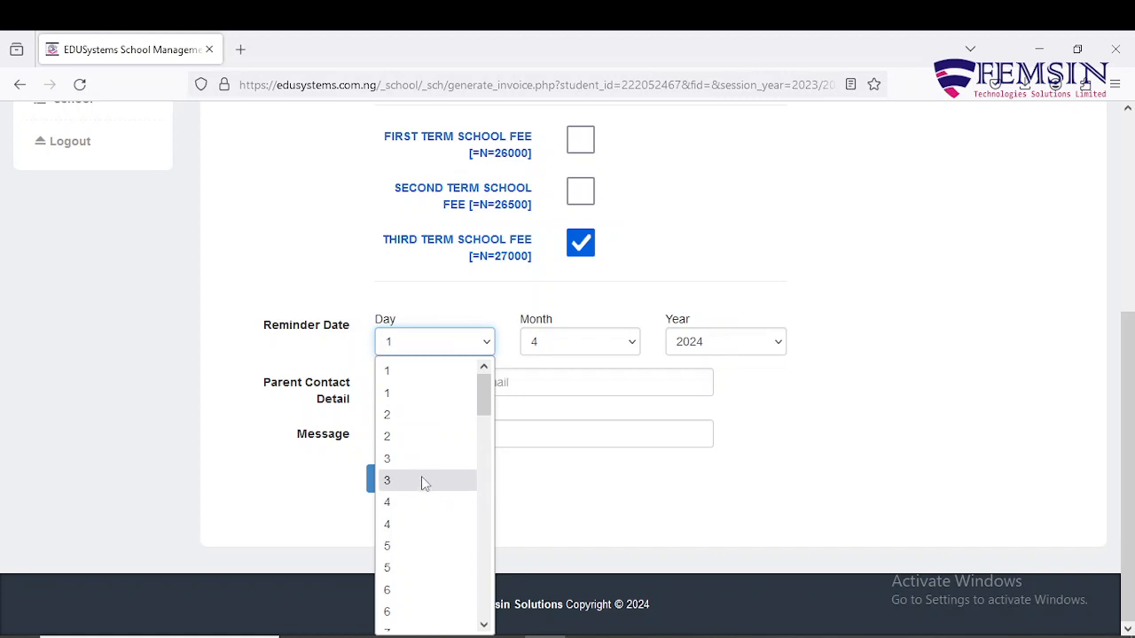
click(409, 589)
click(629, 344)
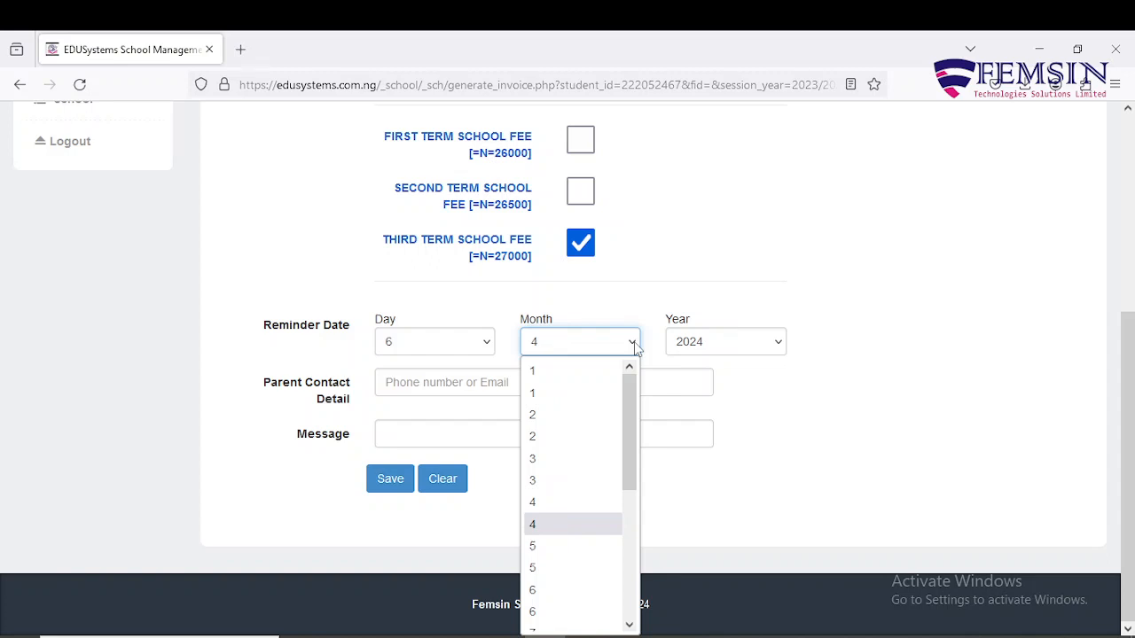
click(636, 348)
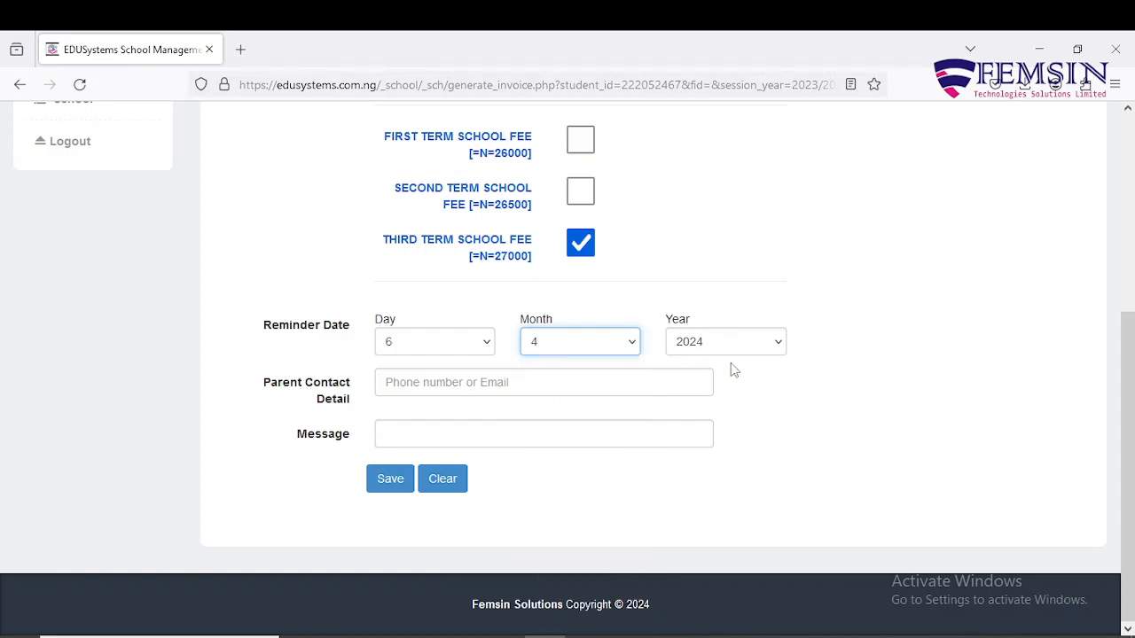
click(775, 349)
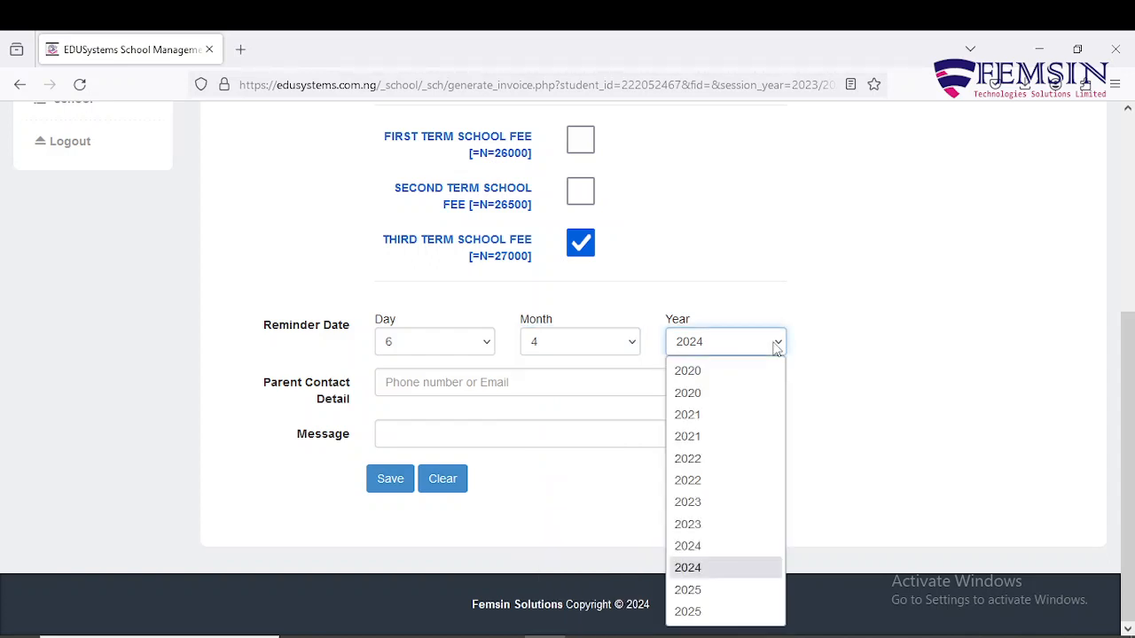
click(775, 348)
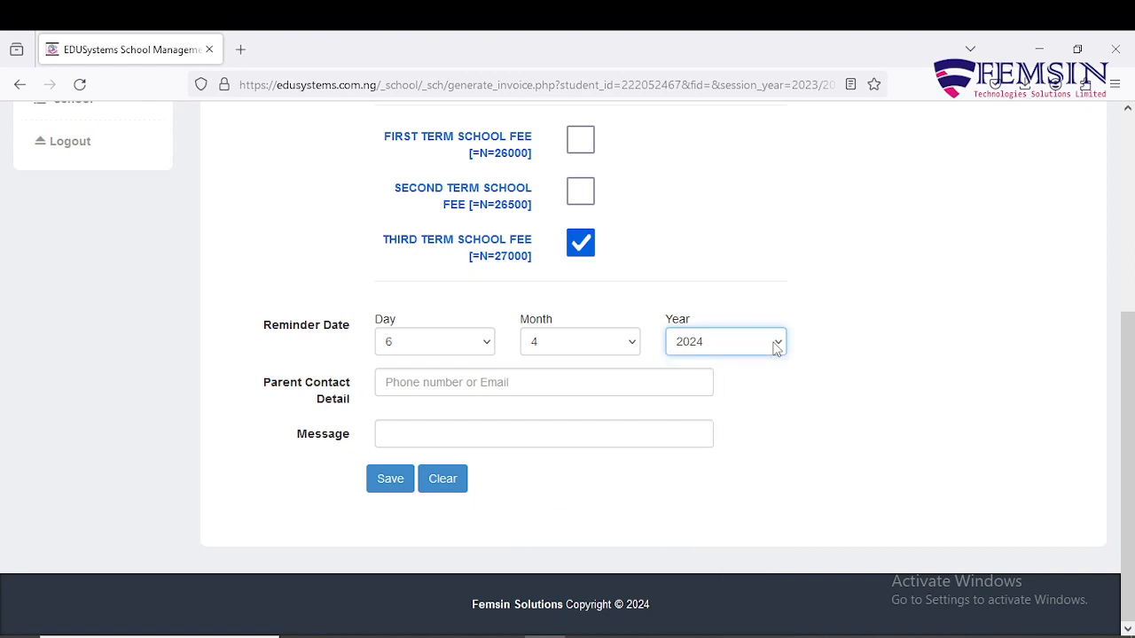
Enter the parent's phone number in Parent Contact Detail.
click(407, 382)
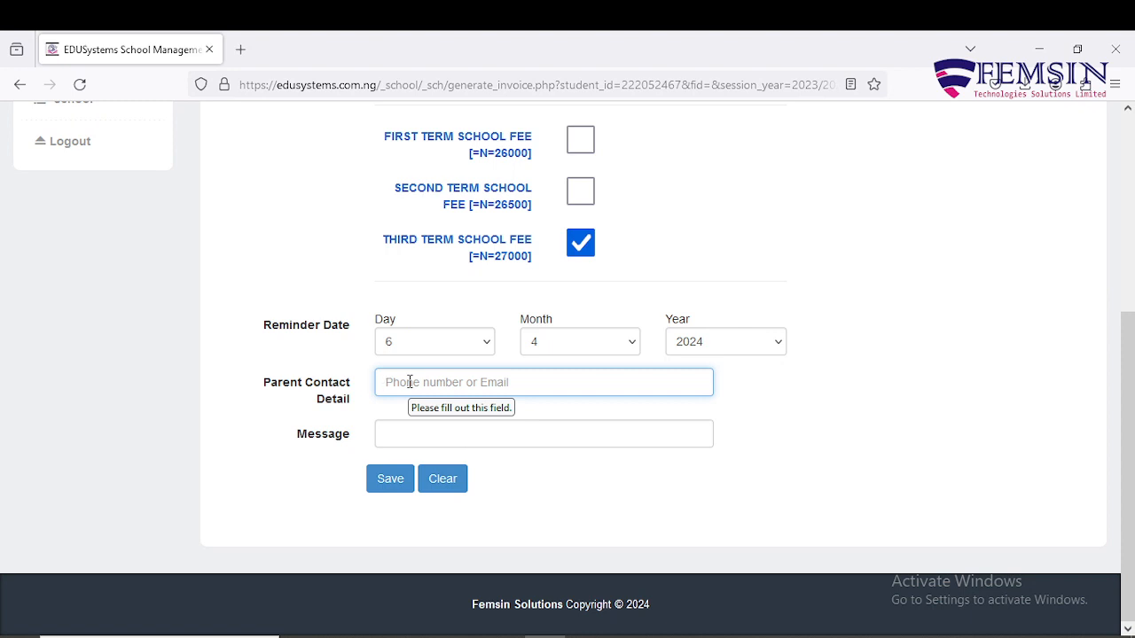
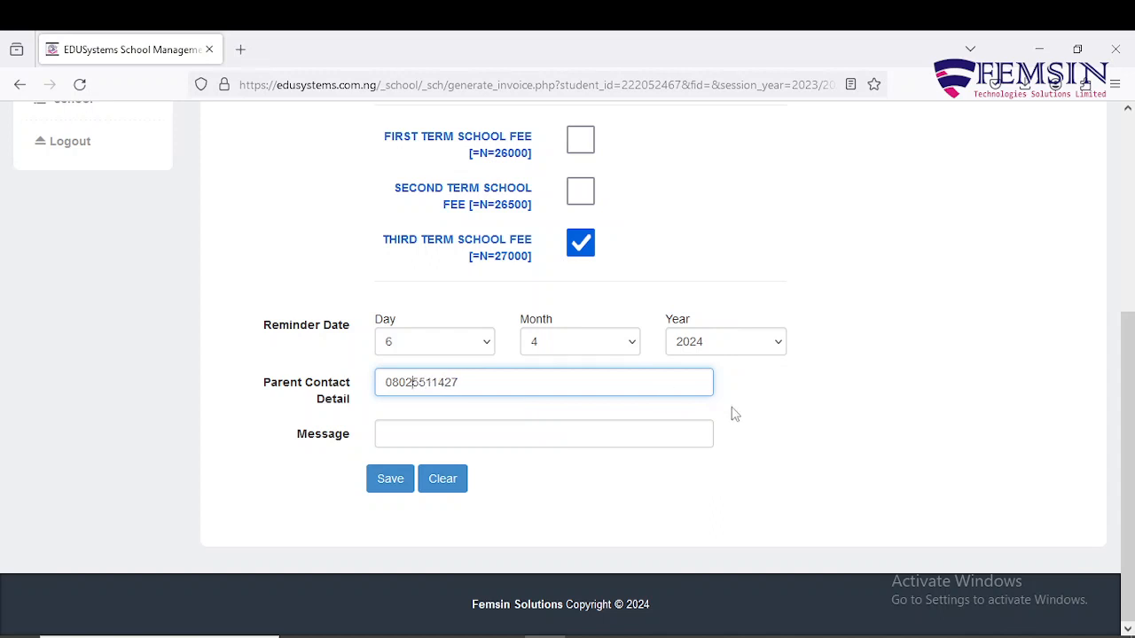
click(912, 446)
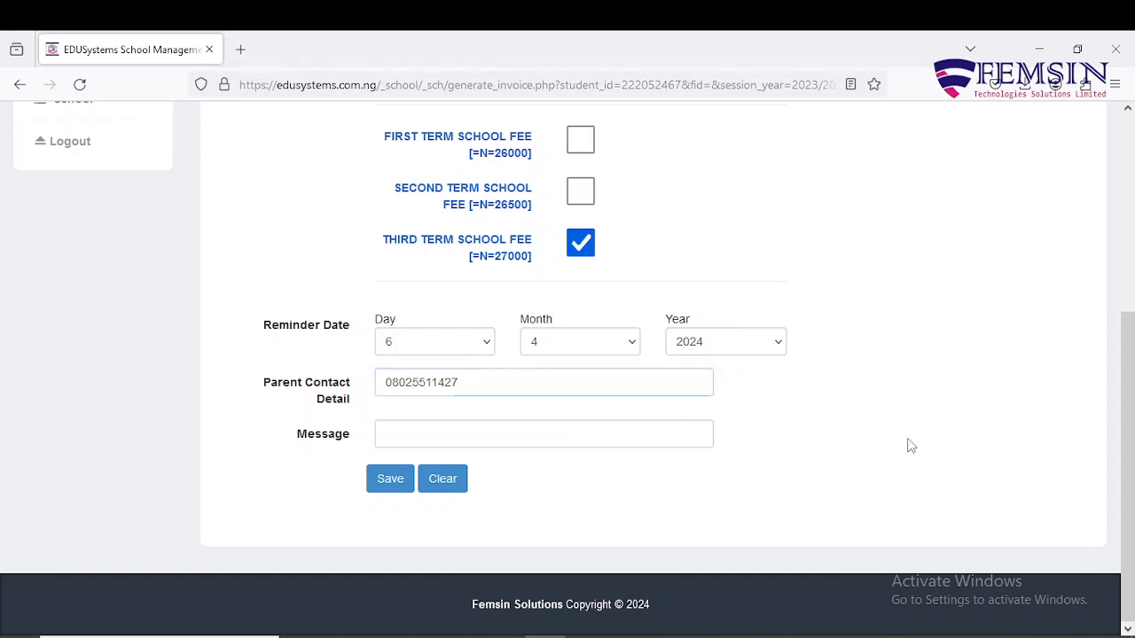
Write the message 'Please, remember to pay up your child's school fee balance'.
click(663, 433)
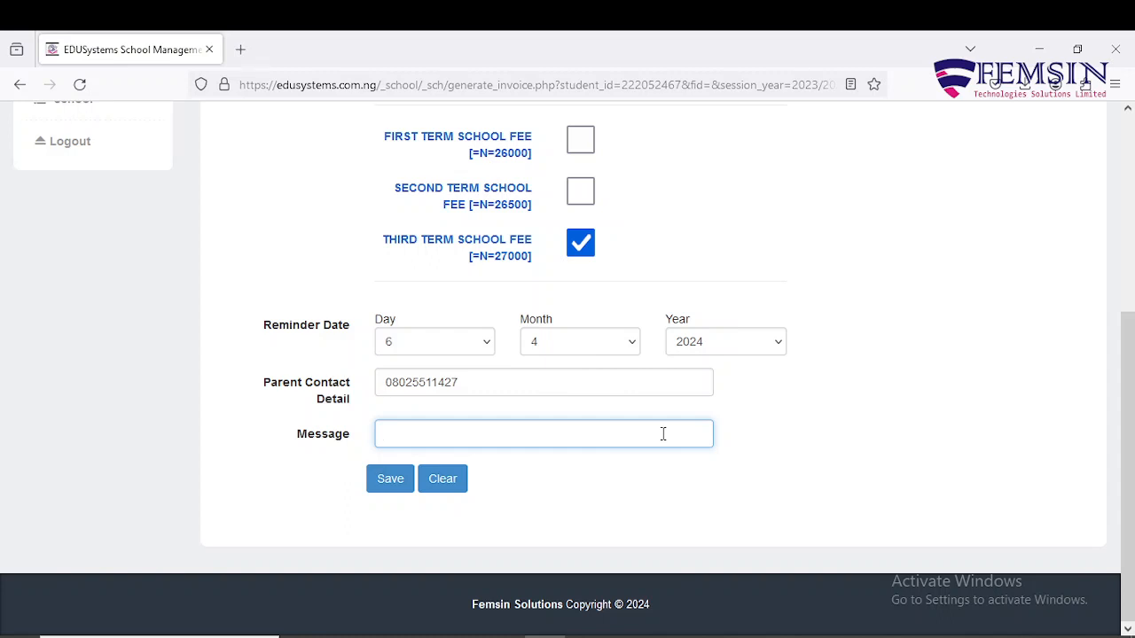
text(Please, e)
key(BackSpace)
text(remember to pay)
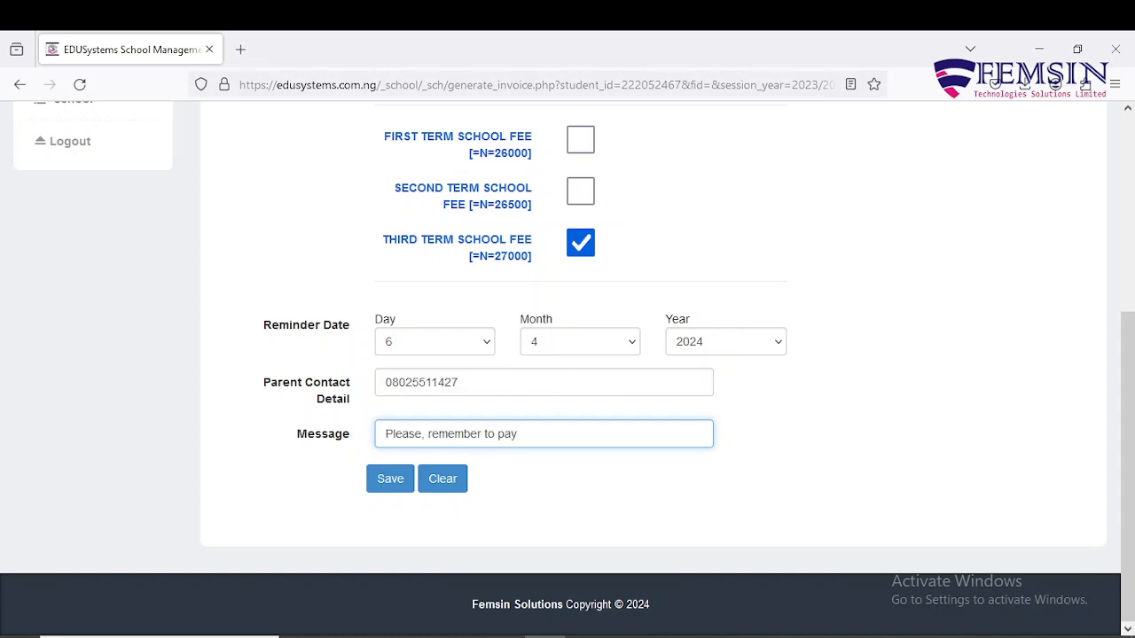
text( up your child's school fee)
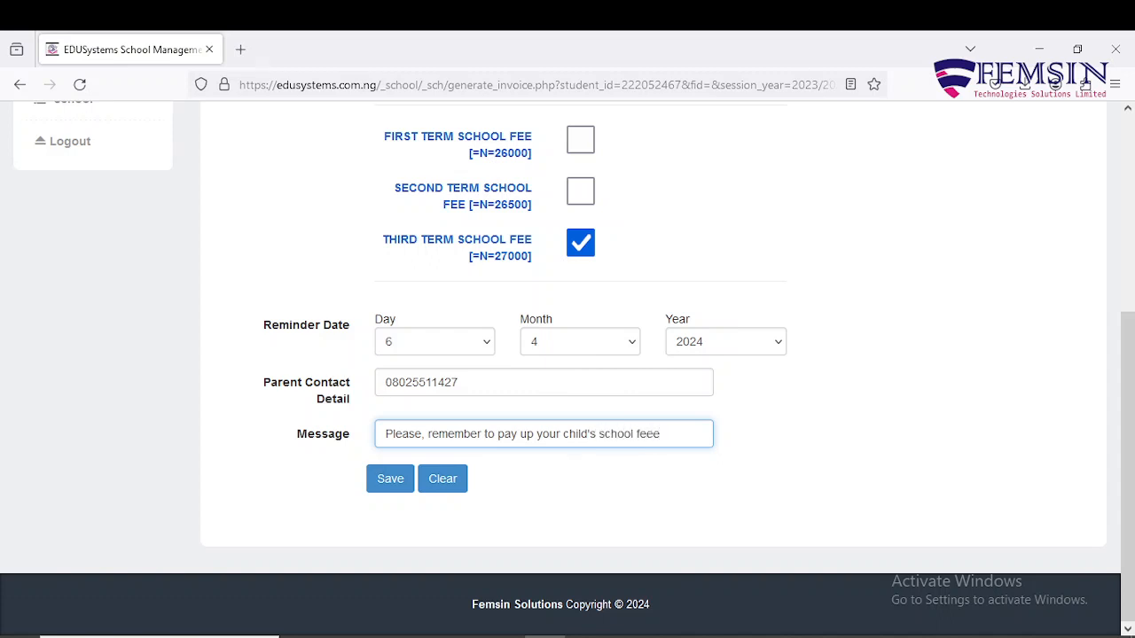
text( balance)
scroll(841, 390, up, 3)
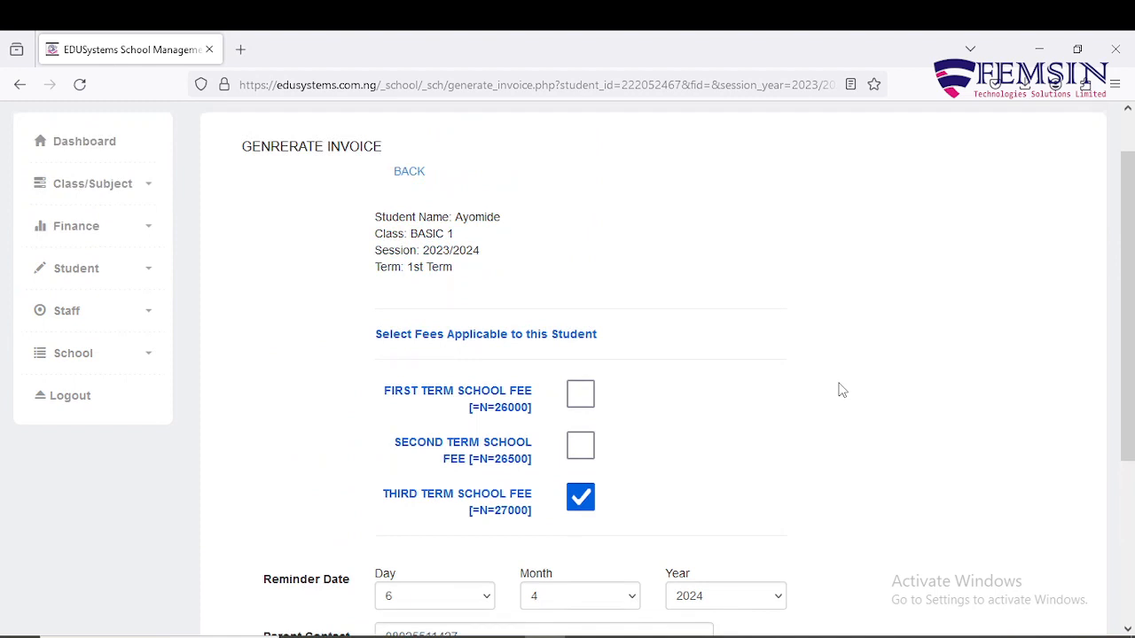
scroll(841, 390, down, 3)
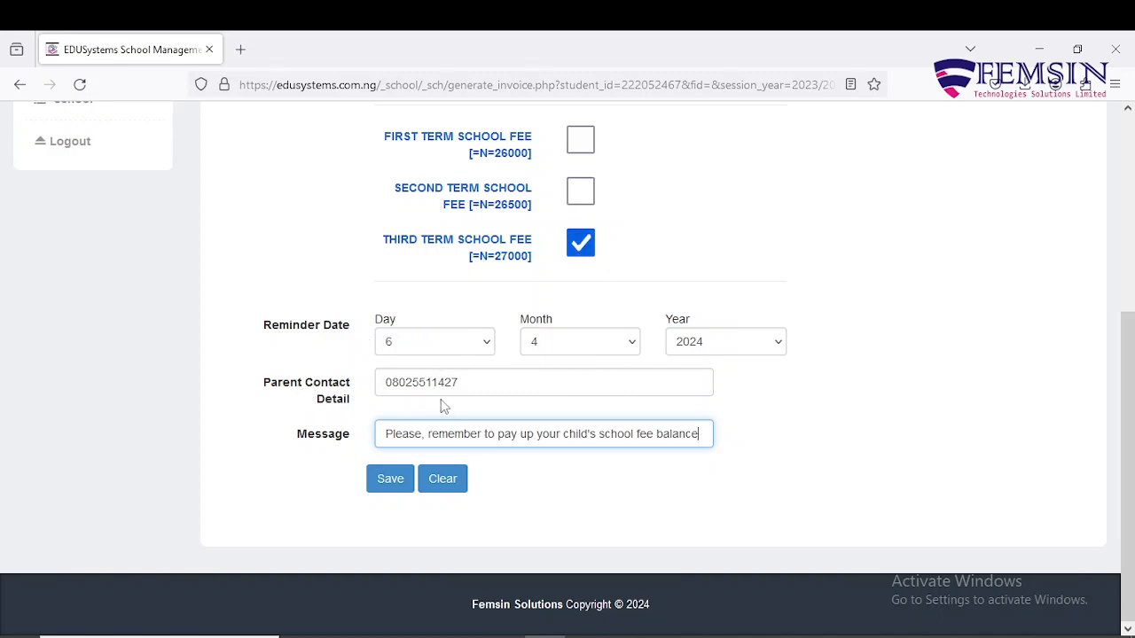
Save and update the 27000 third-term invoice, then go back to the BASIC 1 list.
click(394, 483)
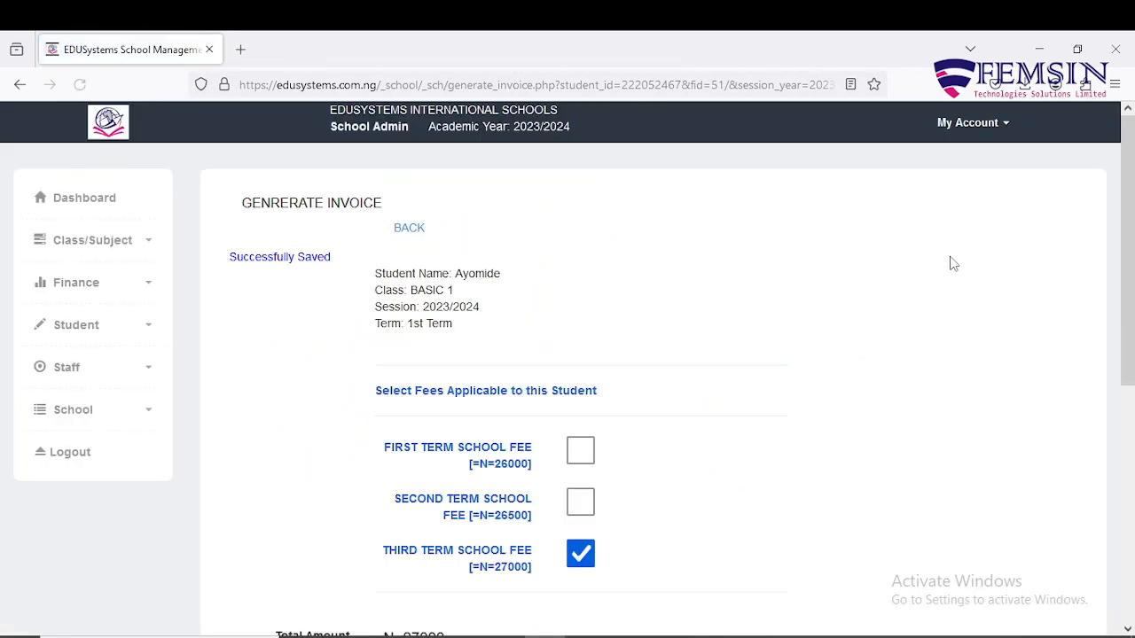
scroll(953, 264, down, 4)
scroll(954, 263, down, 2)
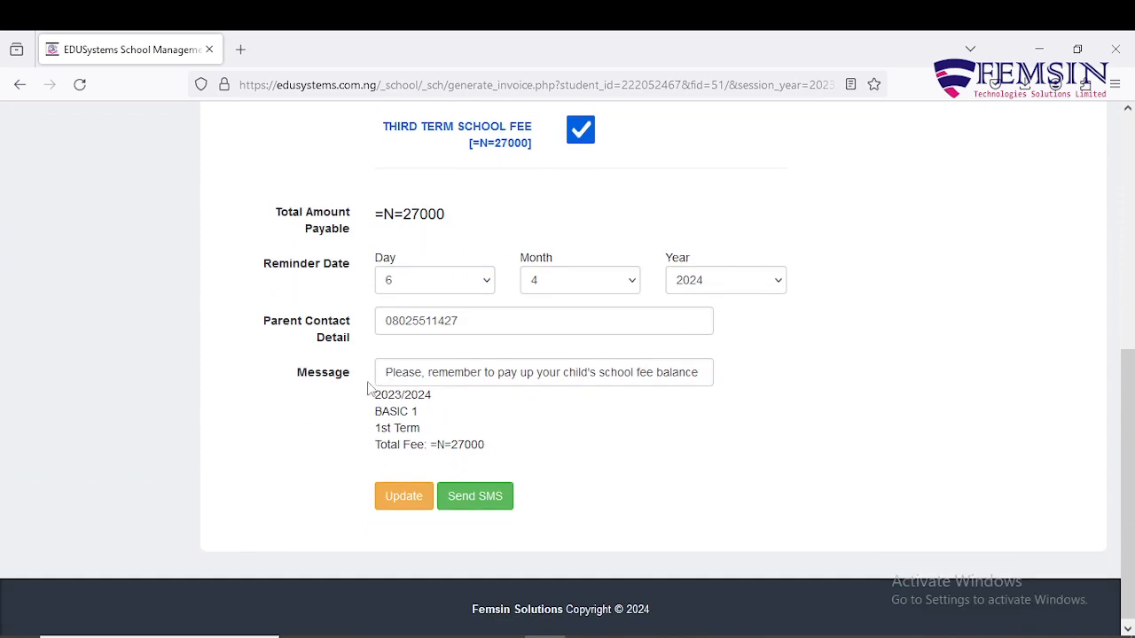
click(411, 498)
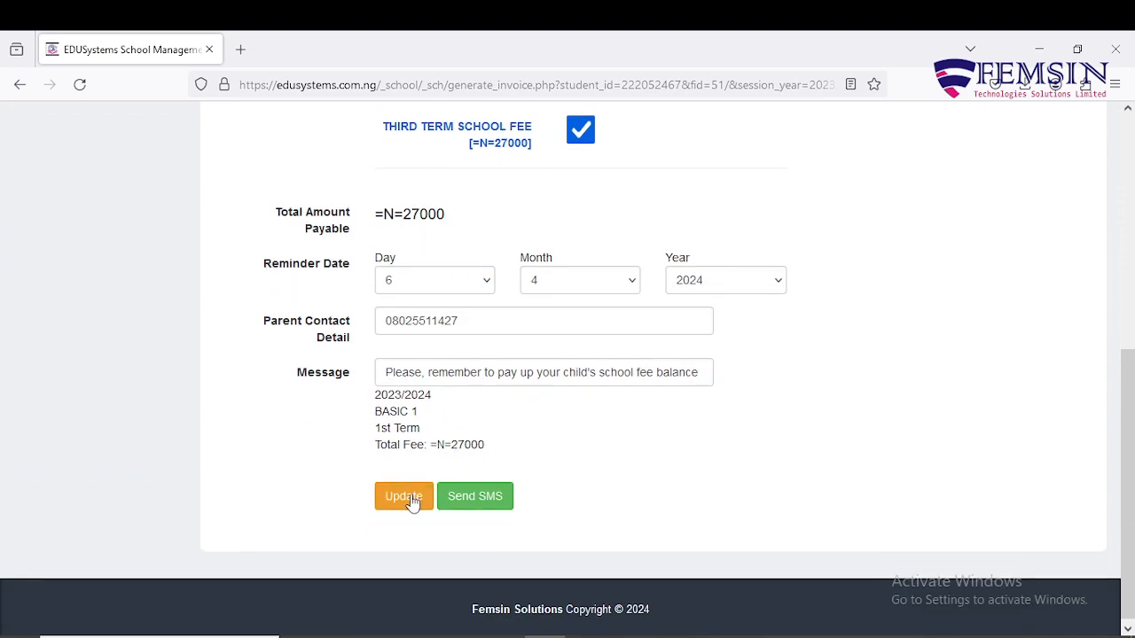
click(413, 231)
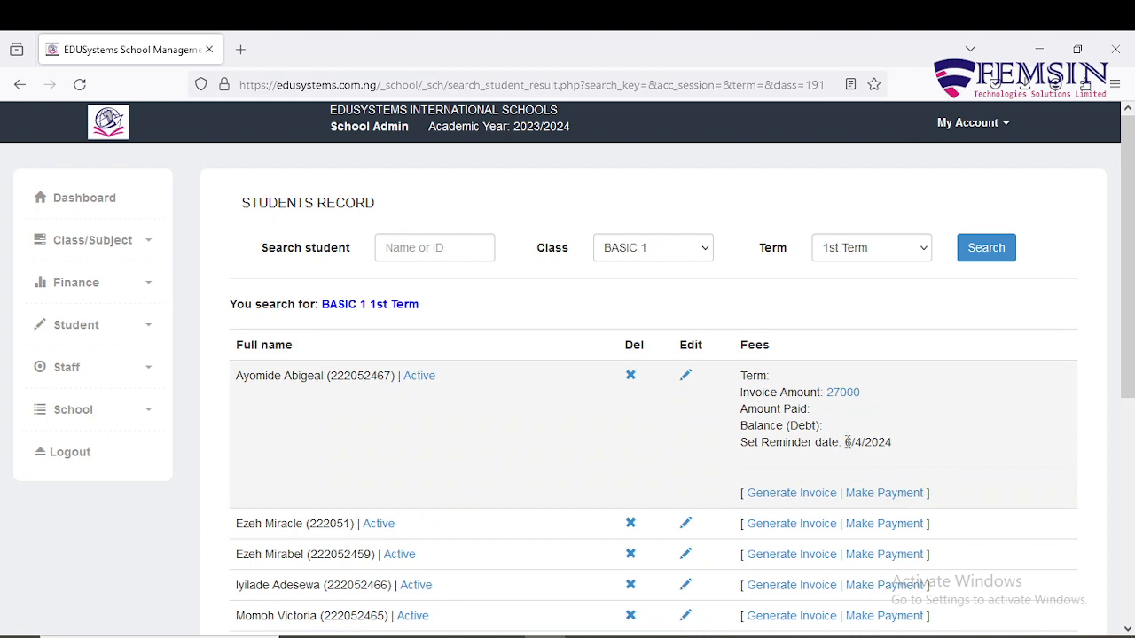
Switch the first student's invoice from Third Term to Second Term fee (26500) and return.
click(803, 497)
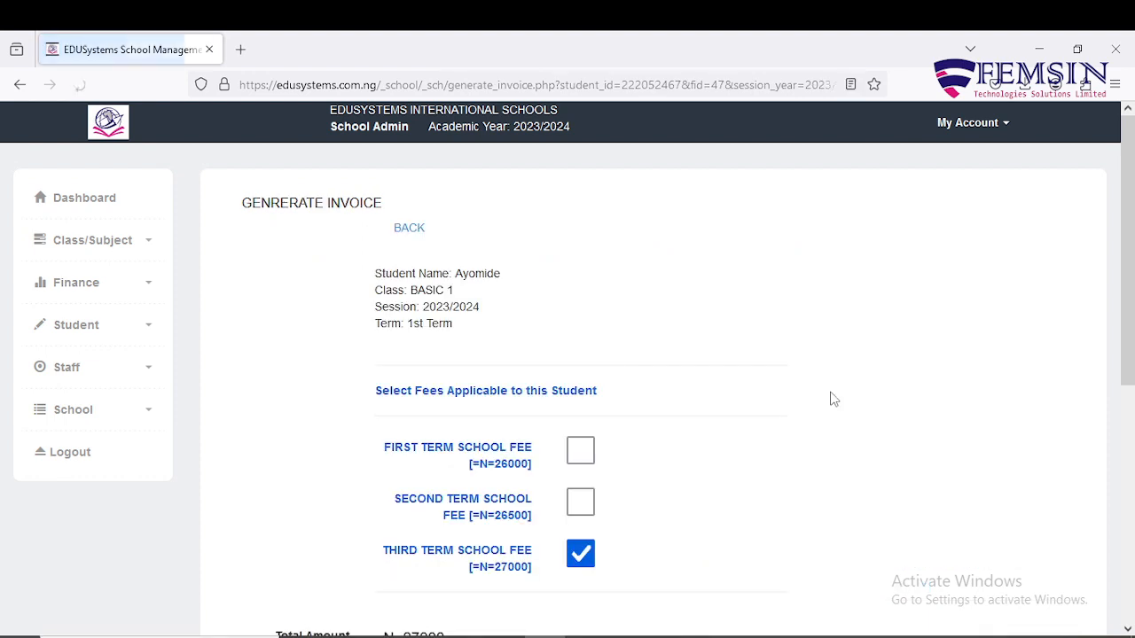
scroll(639, 494, down, 1)
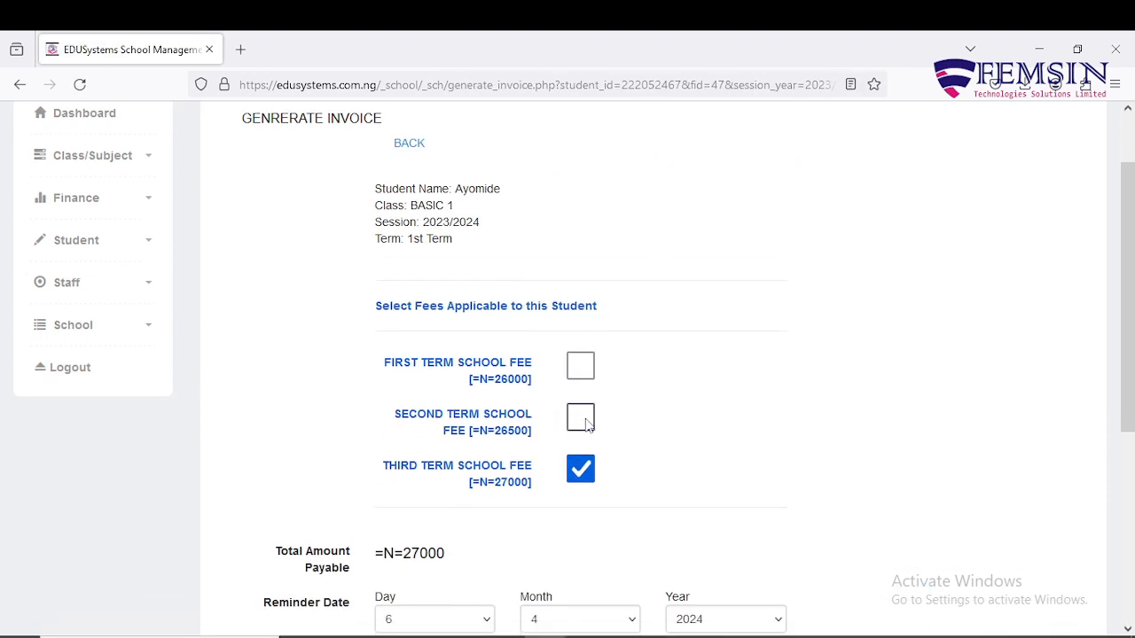
click(585, 422)
click(585, 477)
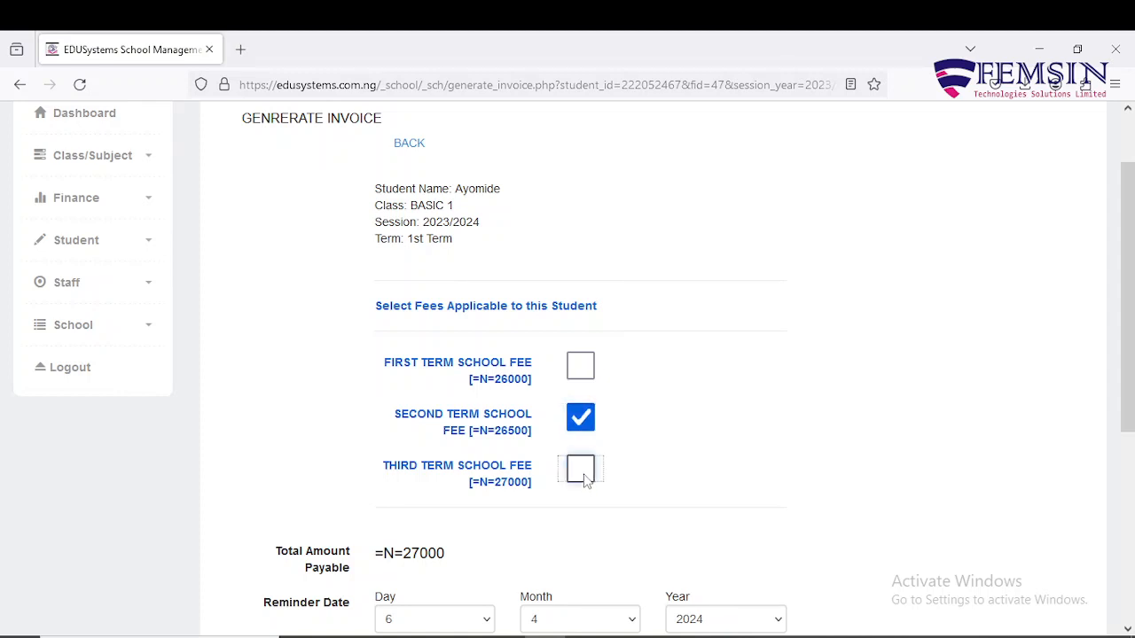
scroll(450, 419, down, 1)
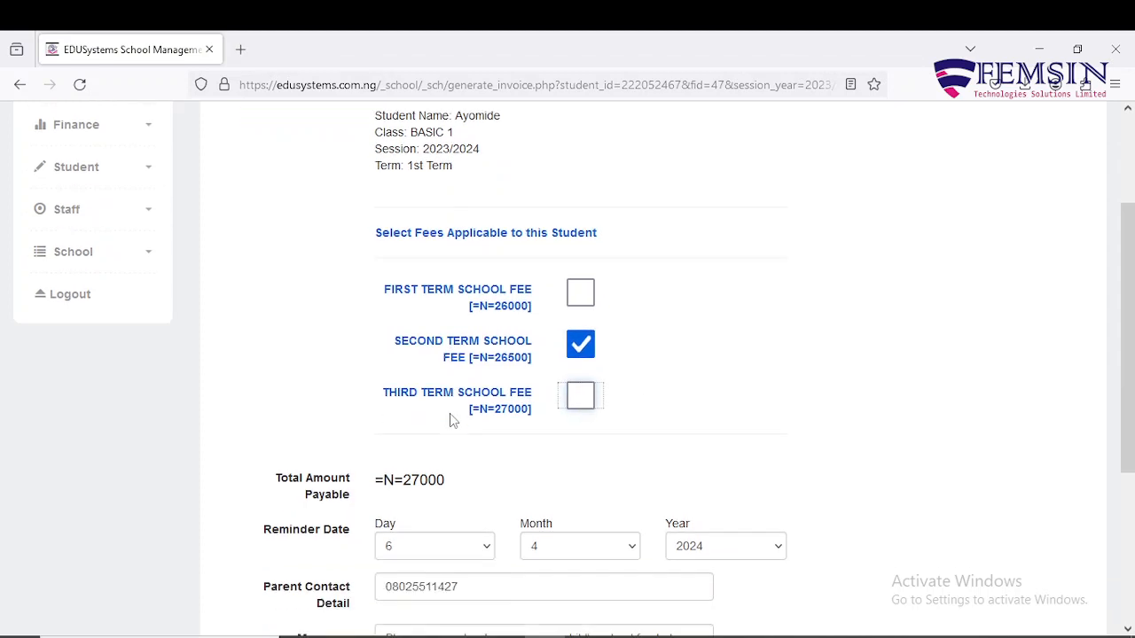
scroll(450, 420, down, 2)
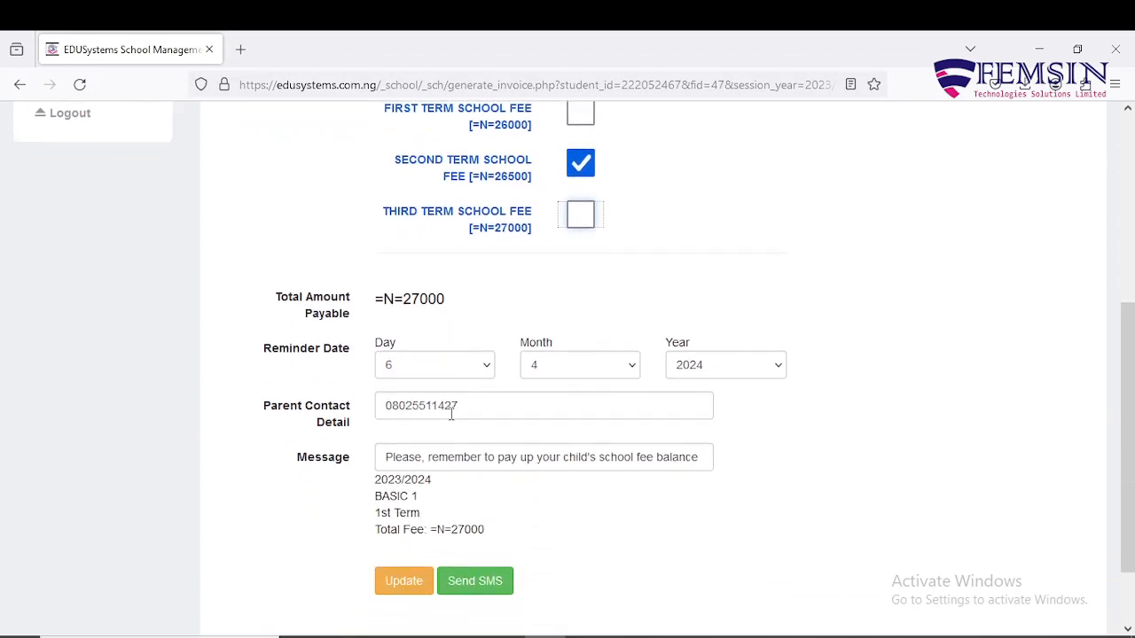
click(406, 581)
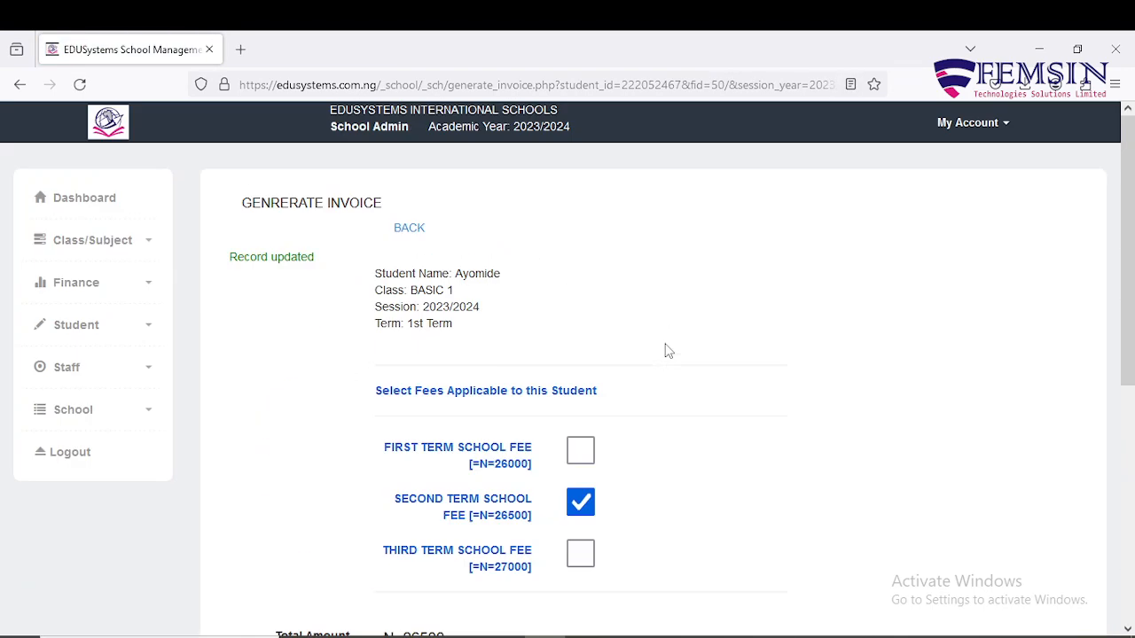
click(407, 229)
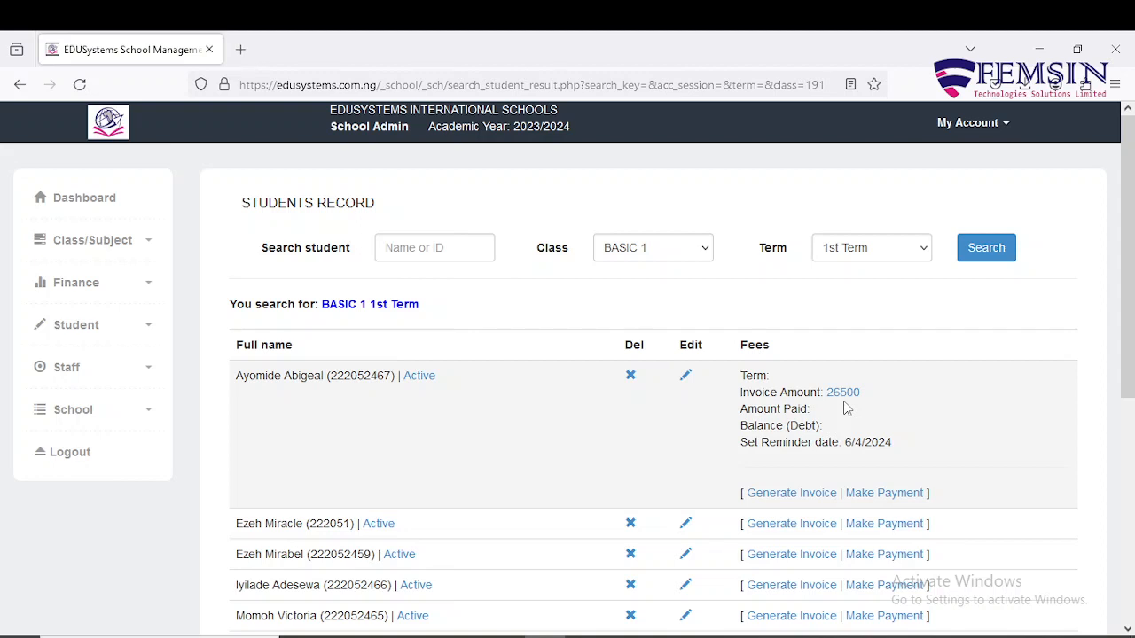
Switch the first student's invoice from the second-term to the first-term school fee (26000) and update it.
click(795, 498)
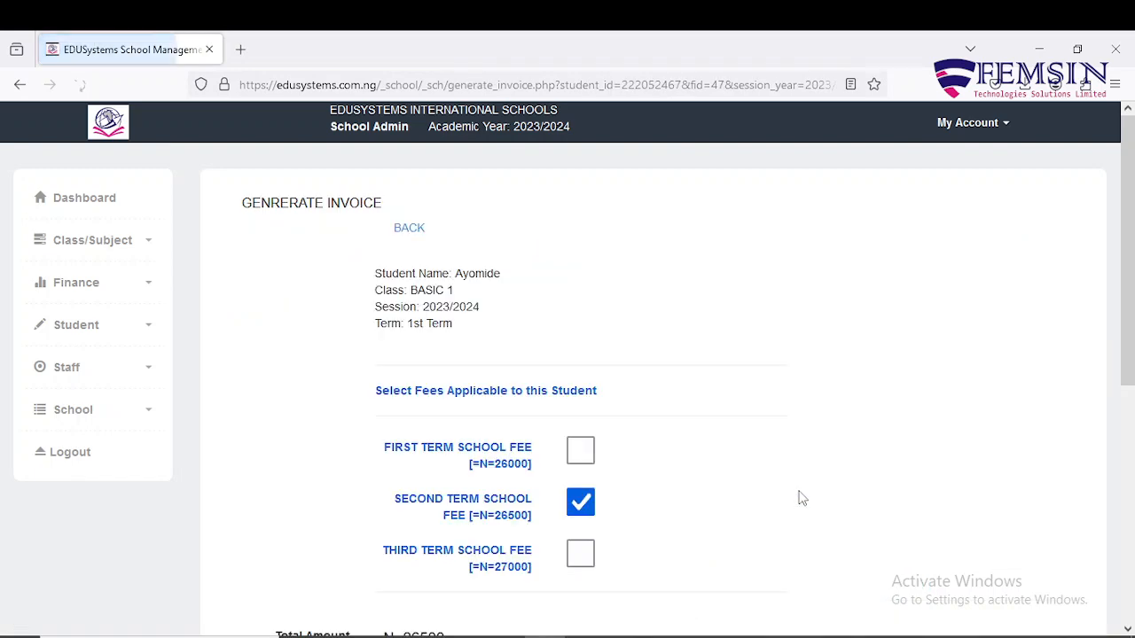
click(578, 454)
click(581, 502)
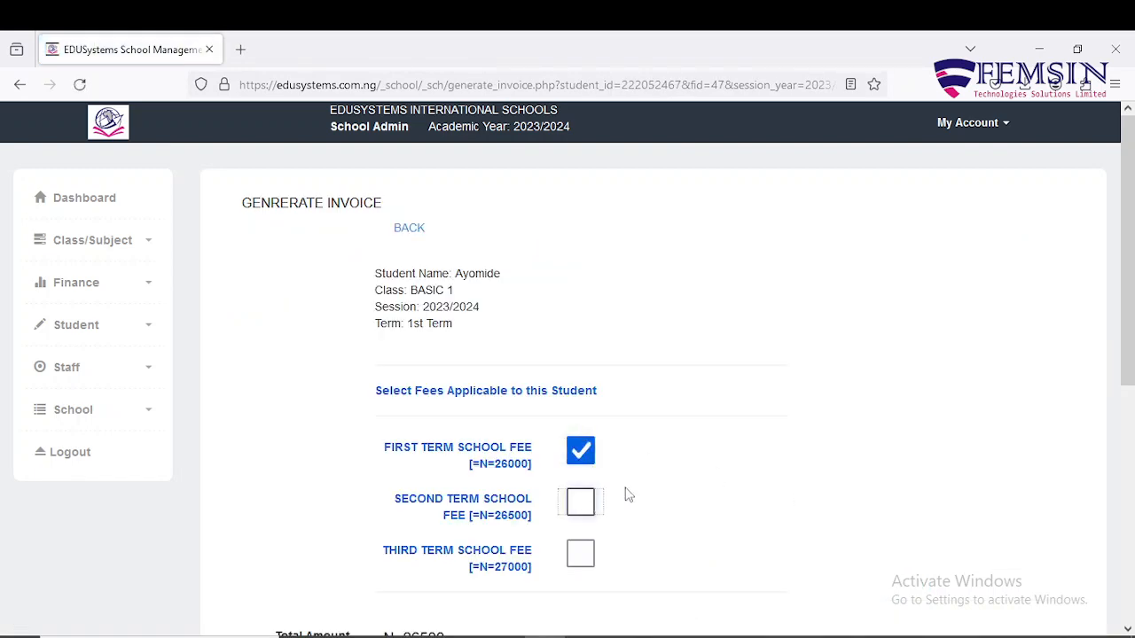
scroll(658, 477, down, 3)
scroll(629, 488, down, 1)
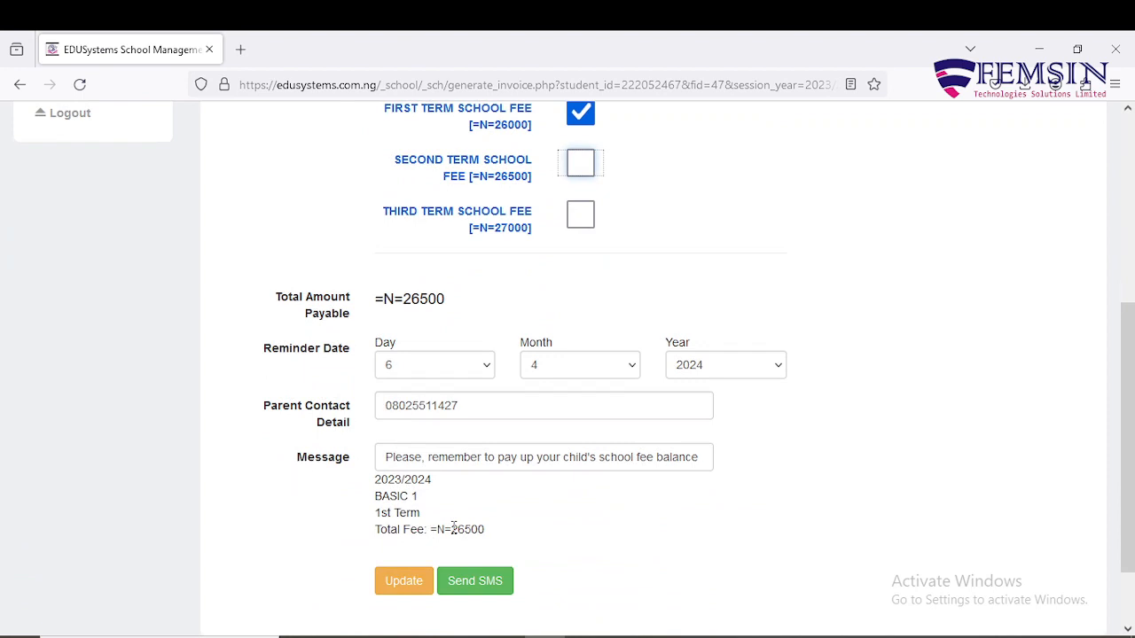
click(406, 581)
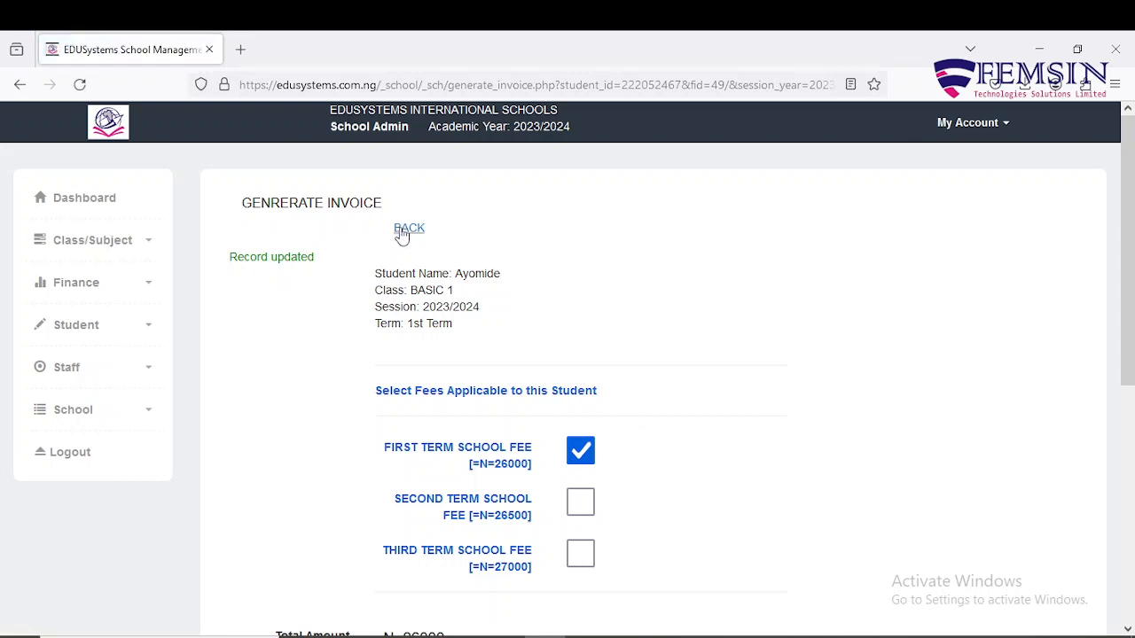
click(402, 231)
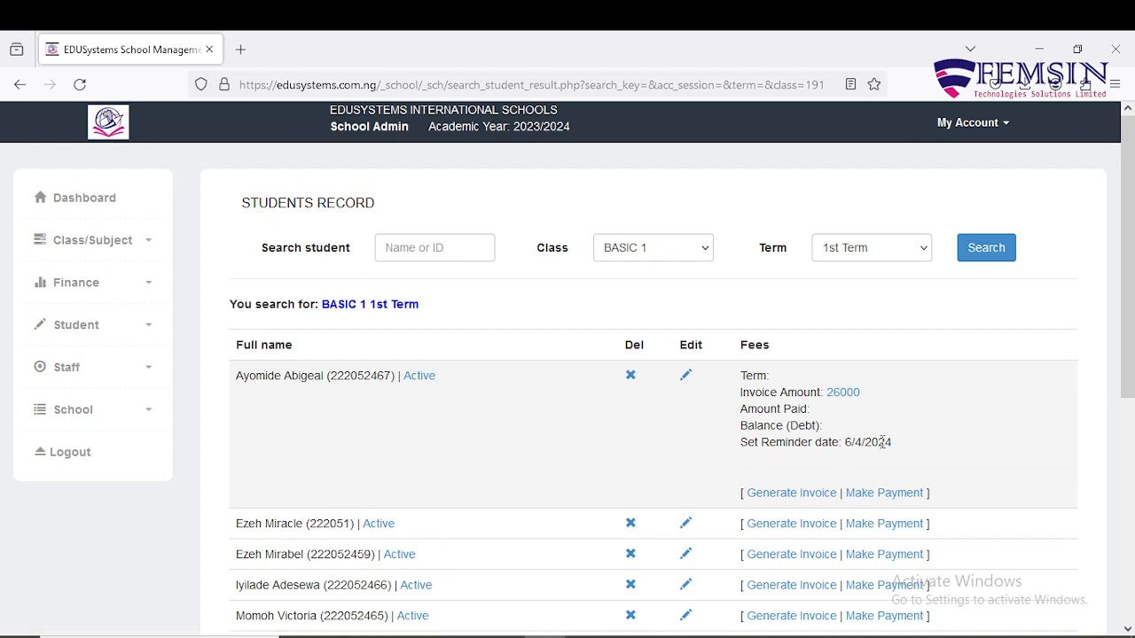
Reopen the first student's invoice and swap the first-term fee for the third-term fee.
click(812, 501)
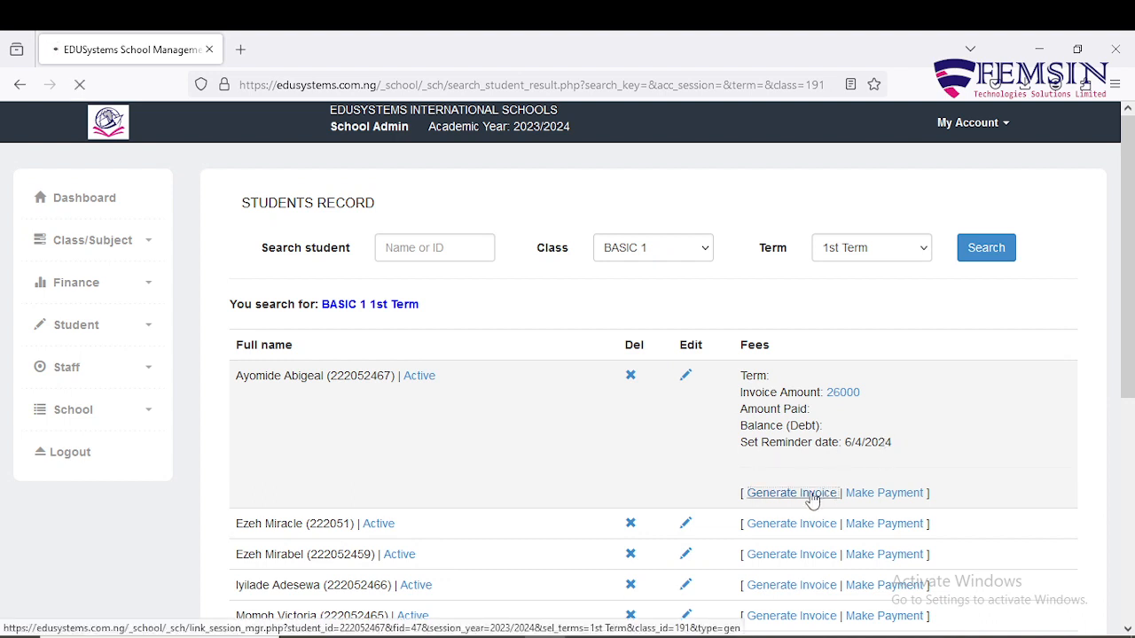
scroll(697, 393, down, 2)
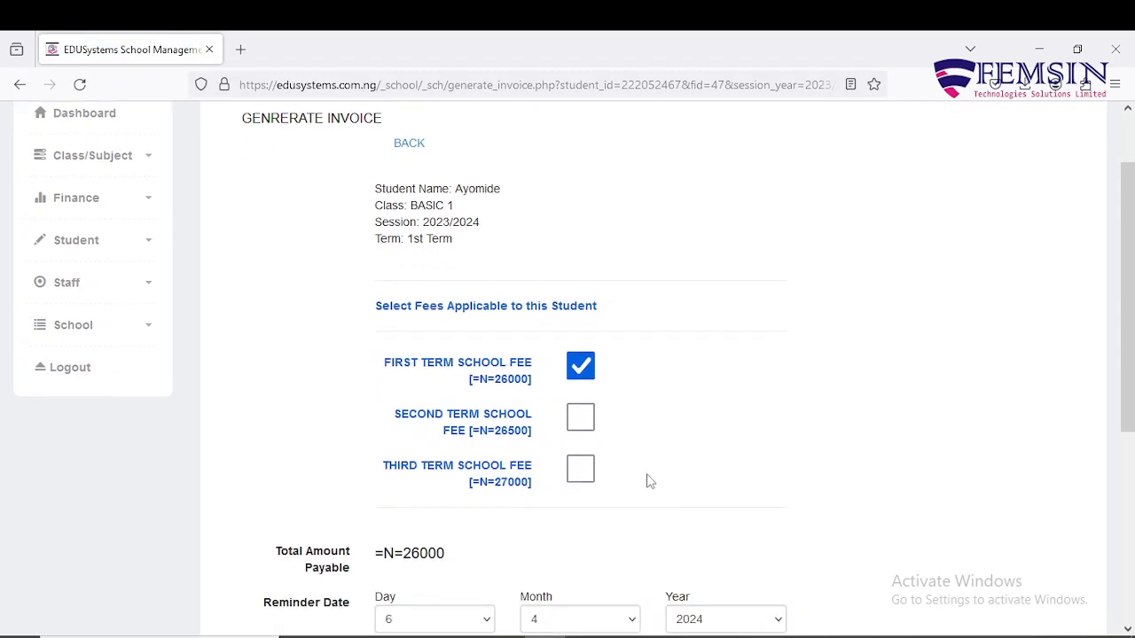
click(574, 468)
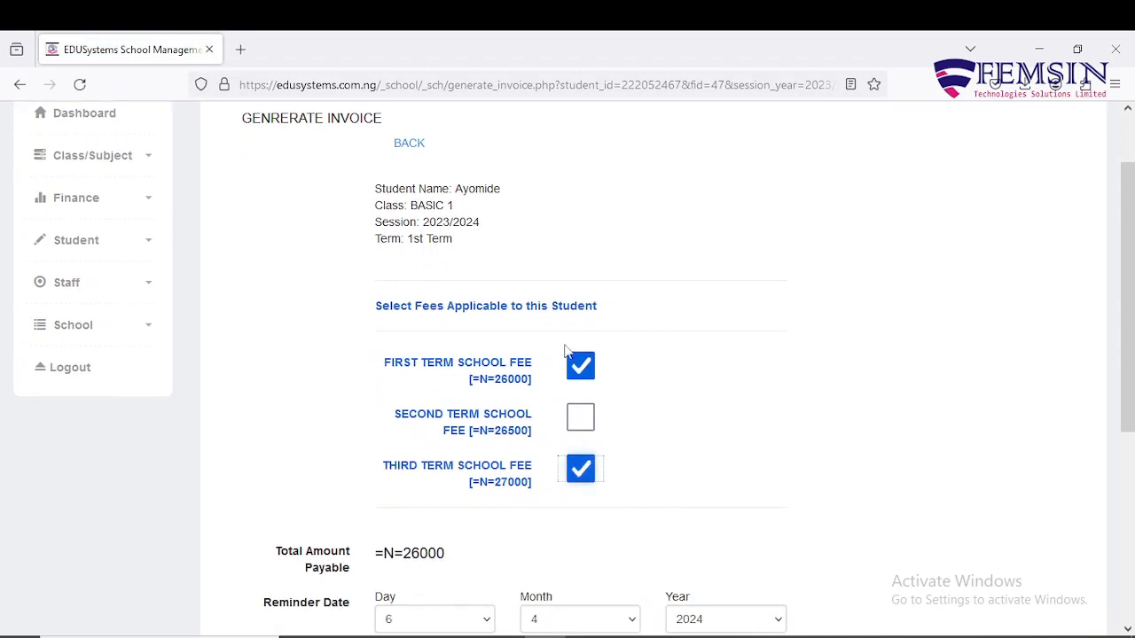
click(582, 374)
scroll(620, 426, down, 4)
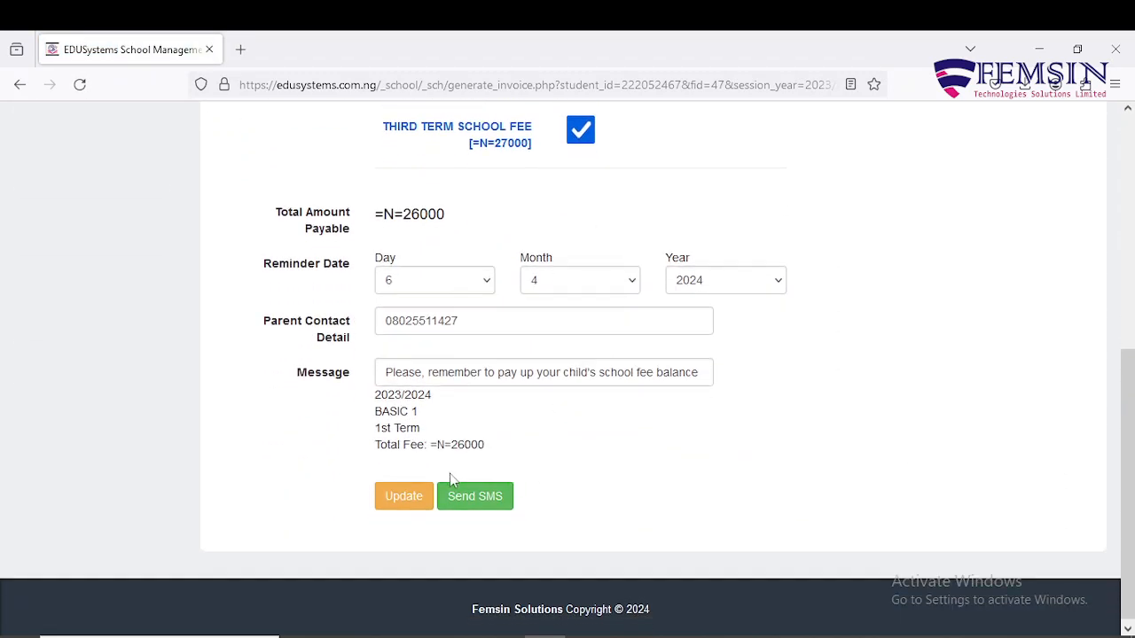
scroll(558, 282, up, 2)
scroll(558, 282, up, 1)
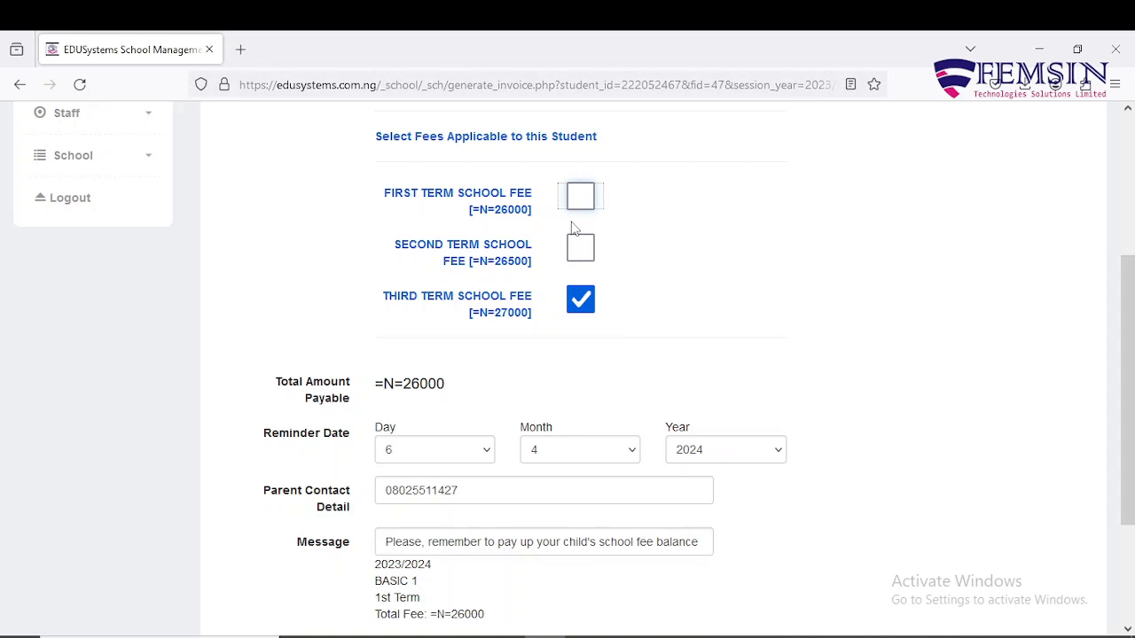
scroll(572, 228, up, 3)
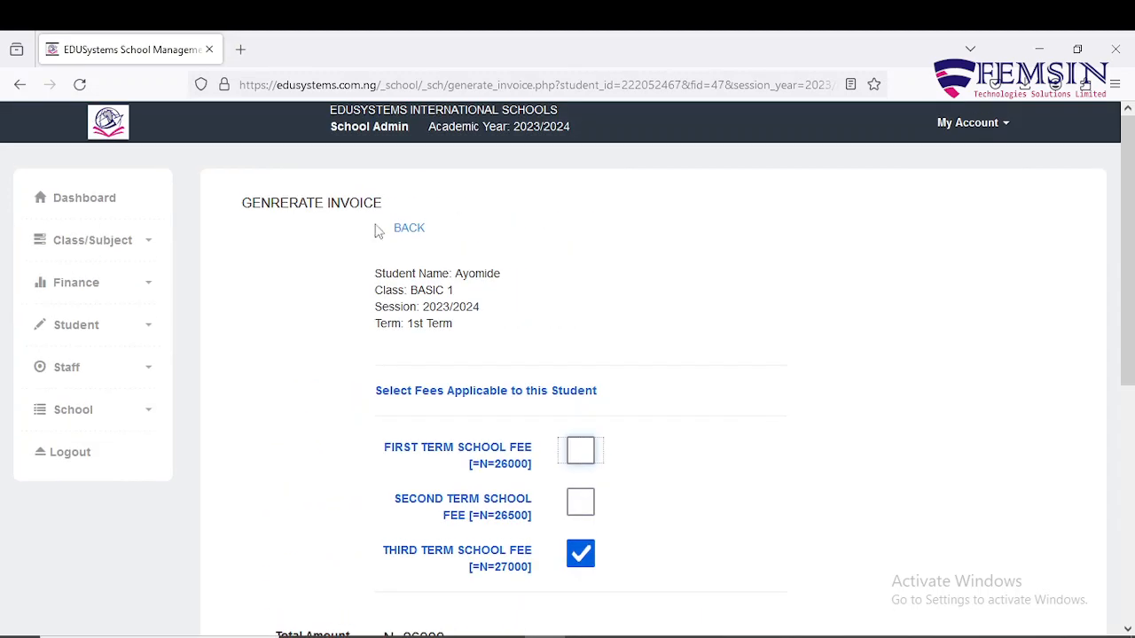
Settle on the third-term fee only (27000), save the invoice and return to the records list.
click(145, 288)
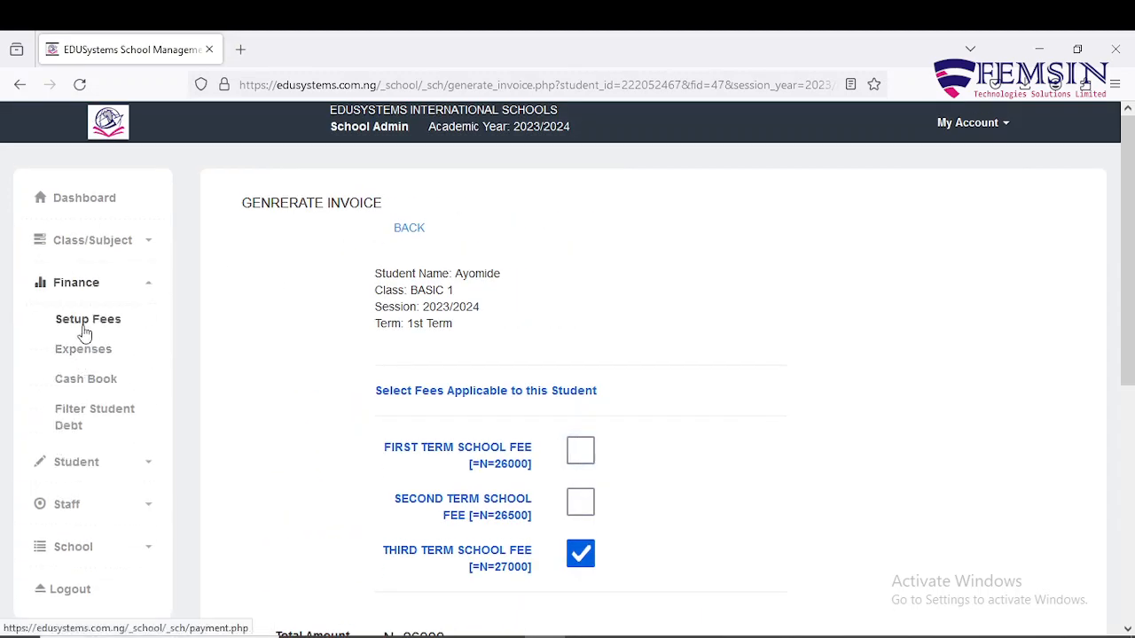
scroll(363, 279, down, 4)
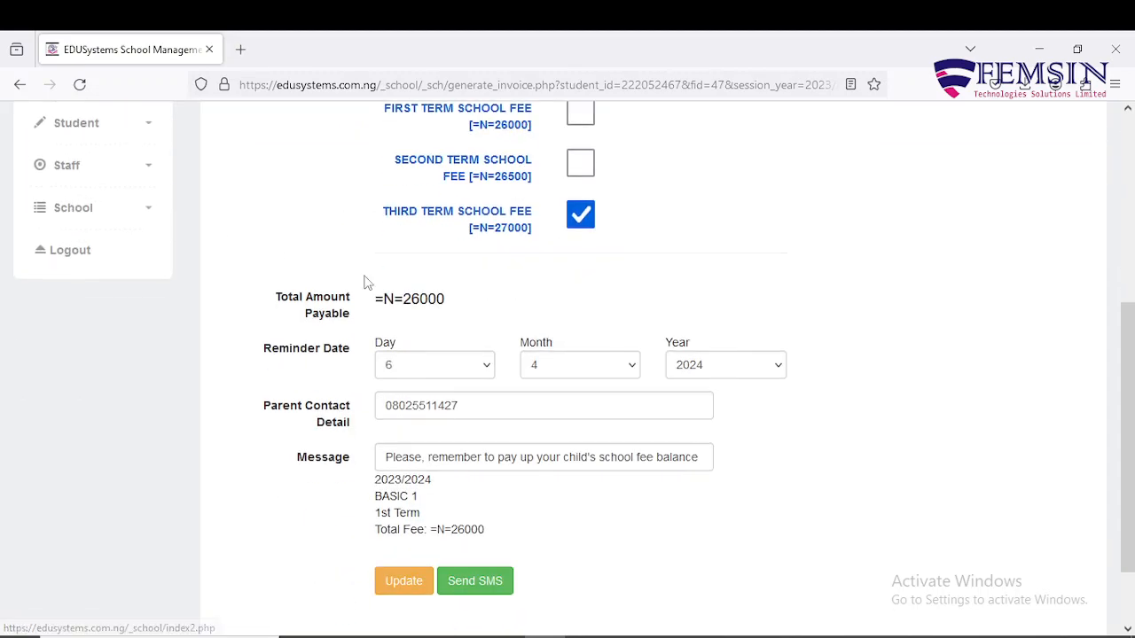
click(578, 163)
click(582, 222)
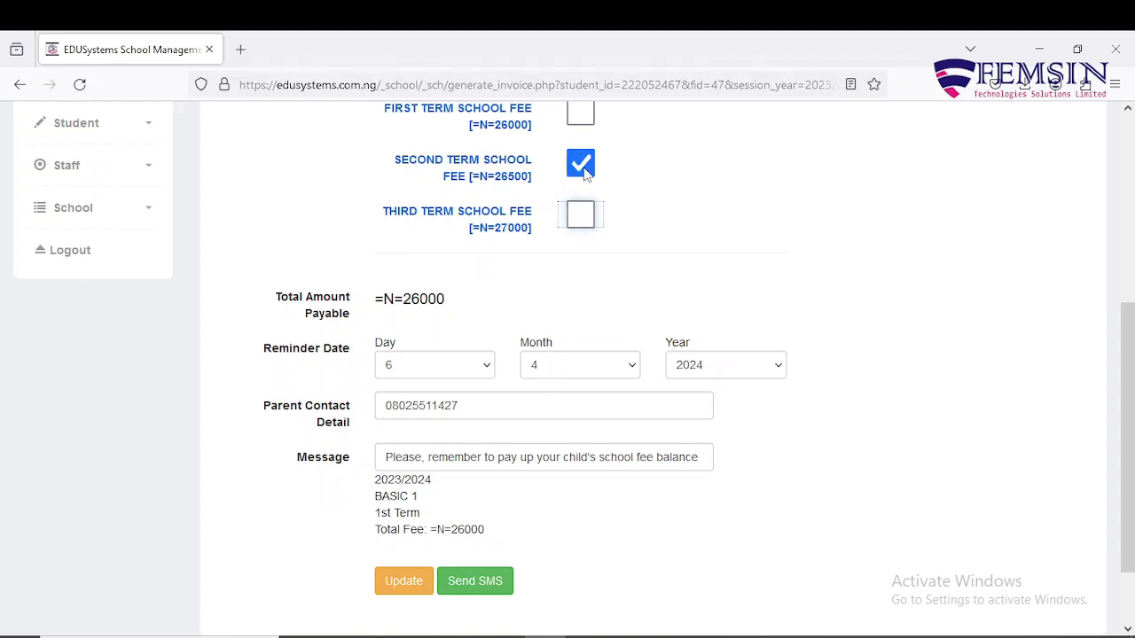
click(580, 165)
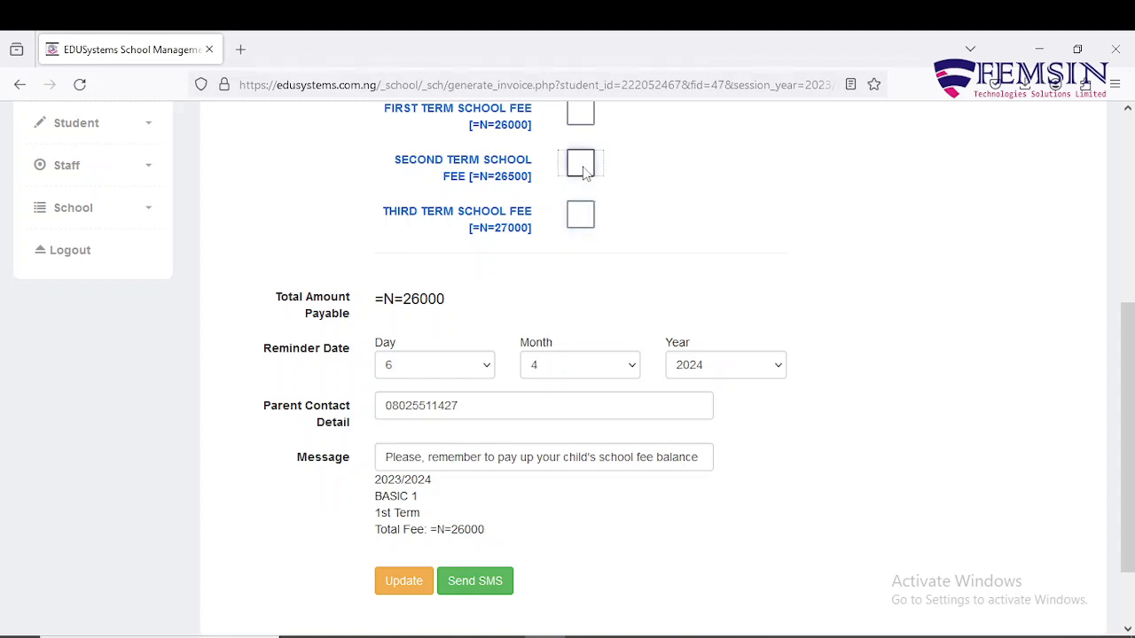
click(579, 217)
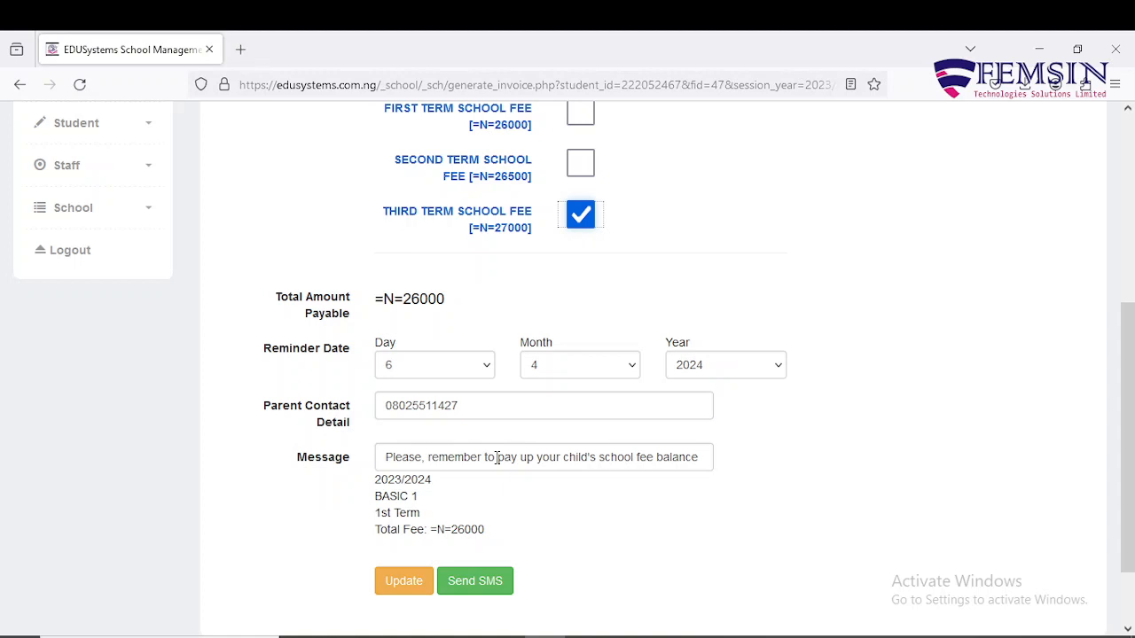
click(406, 589)
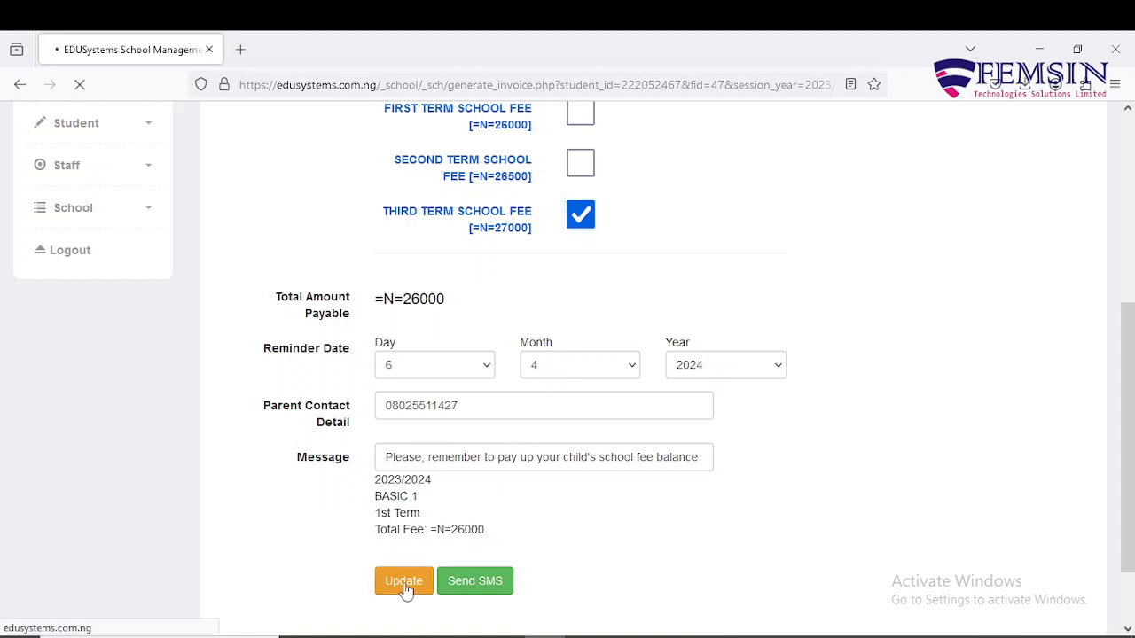
click(409, 229)
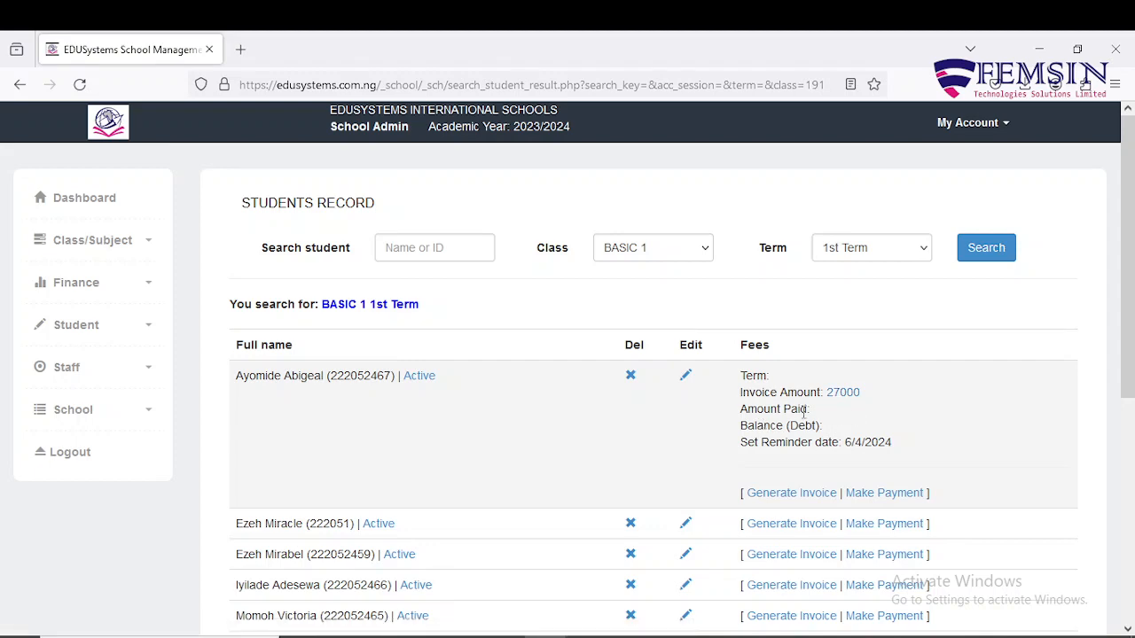
Start an invoice for the second BASIC 1 student with the Third Term School Fee.
scroll(798, 426, down, 2)
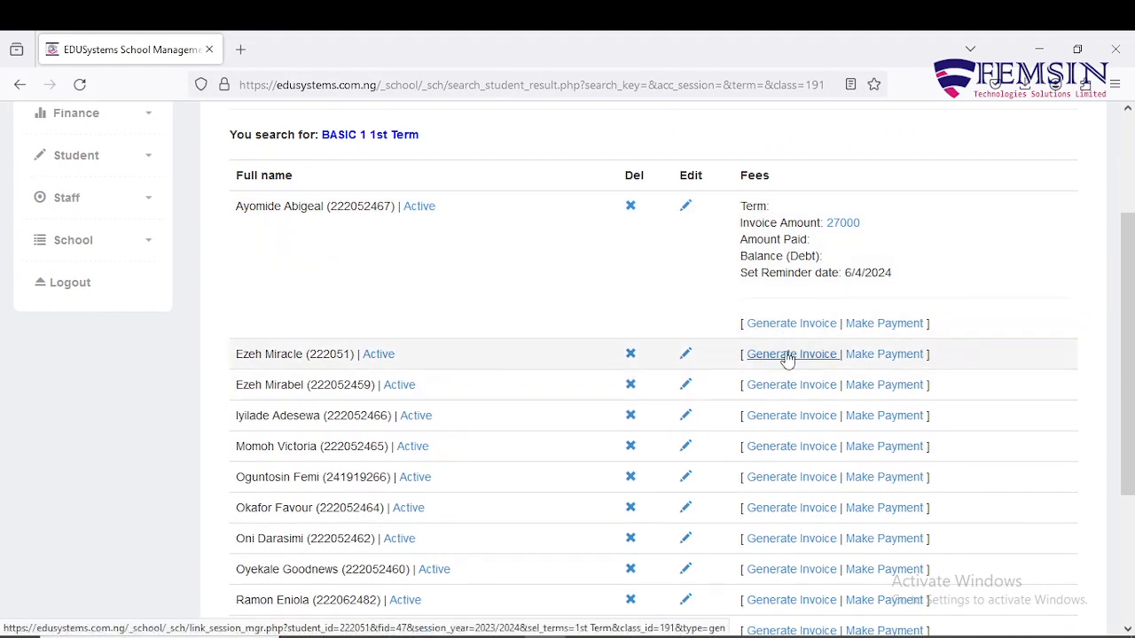
click(788, 355)
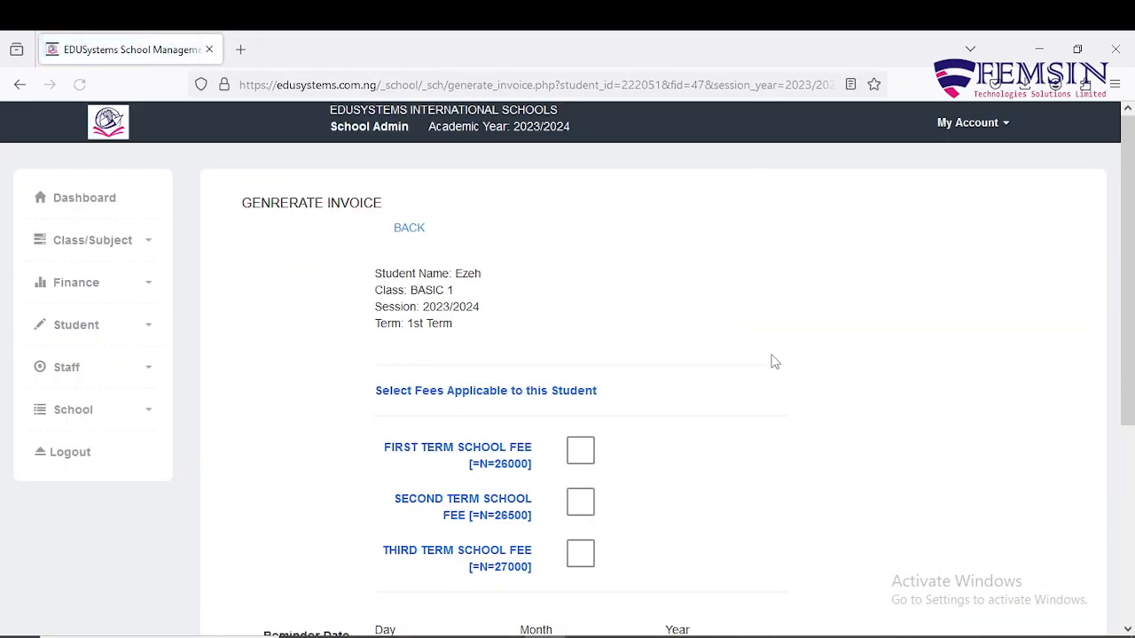
click(581, 553)
scroll(639, 461, down, 3)
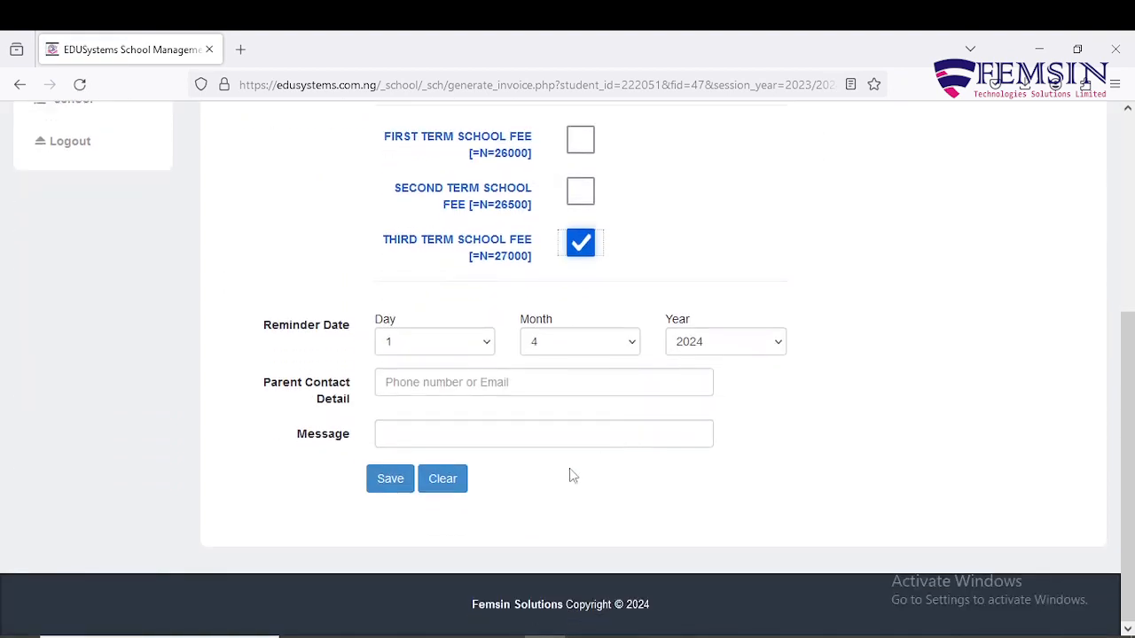
Enter the parent's phone number and the fee-balance reminder message, then save the invoice.
click(462, 381)
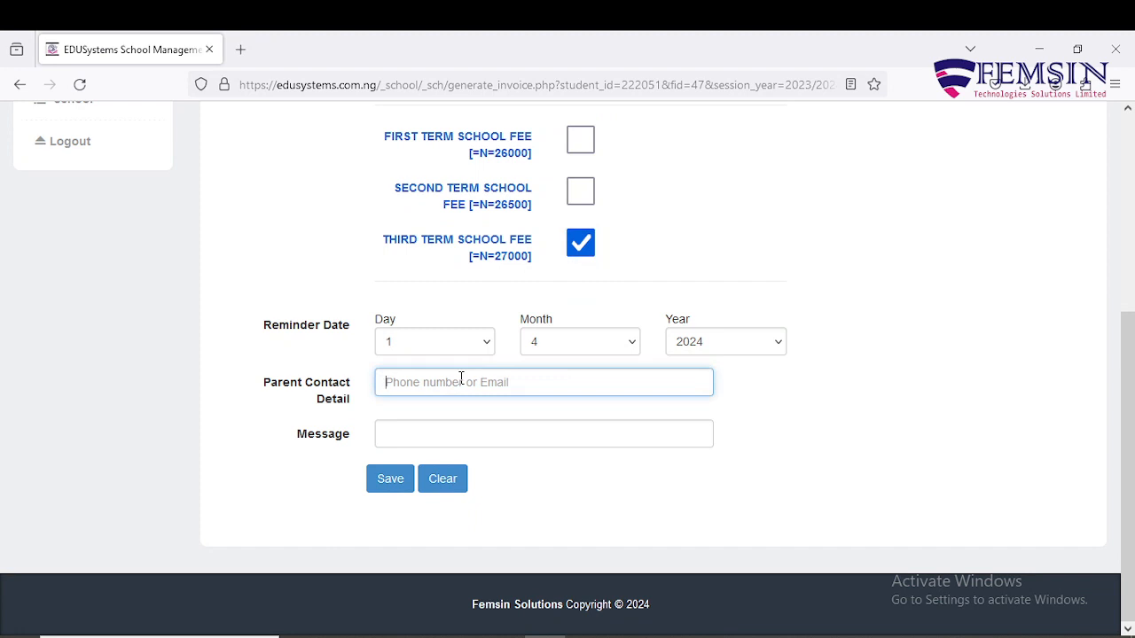
click(467, 427)
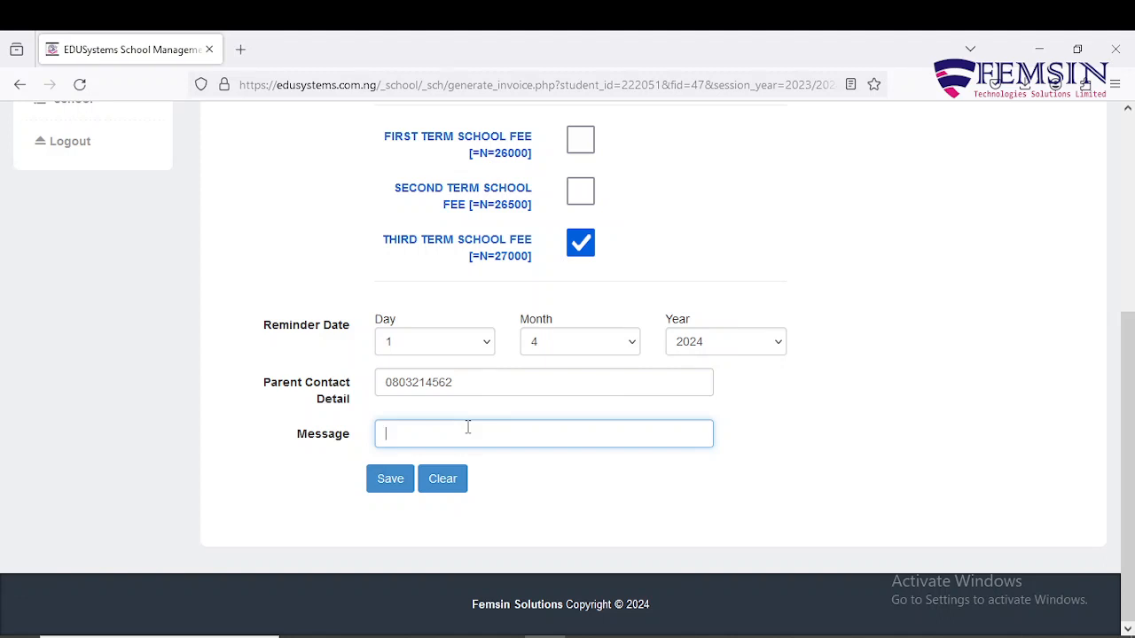
text(Pl)
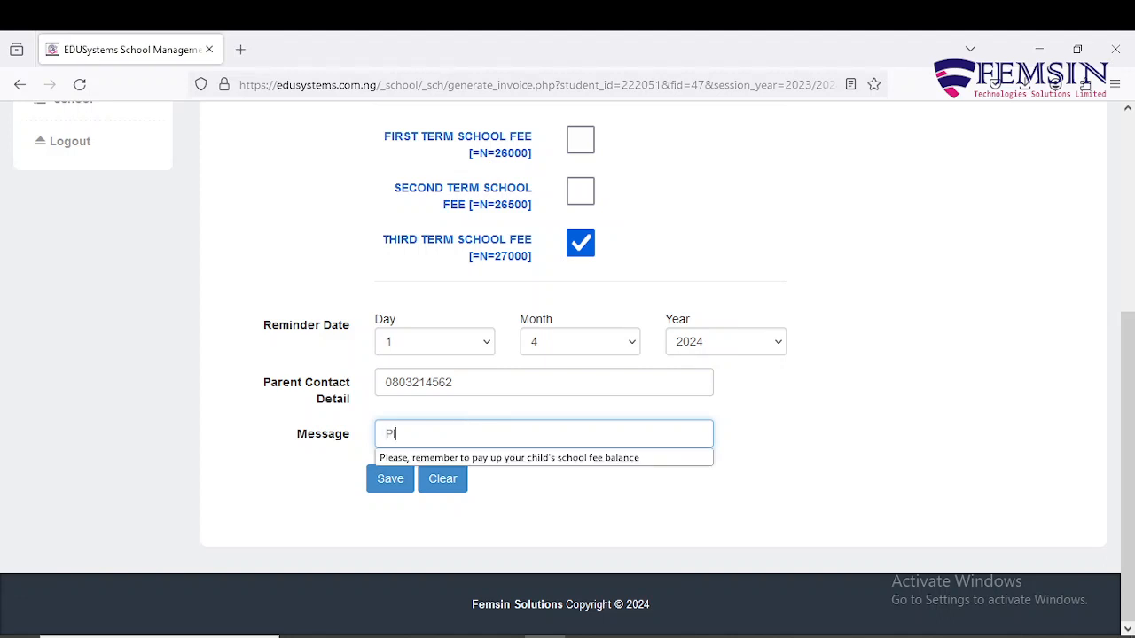
click(532, 459)
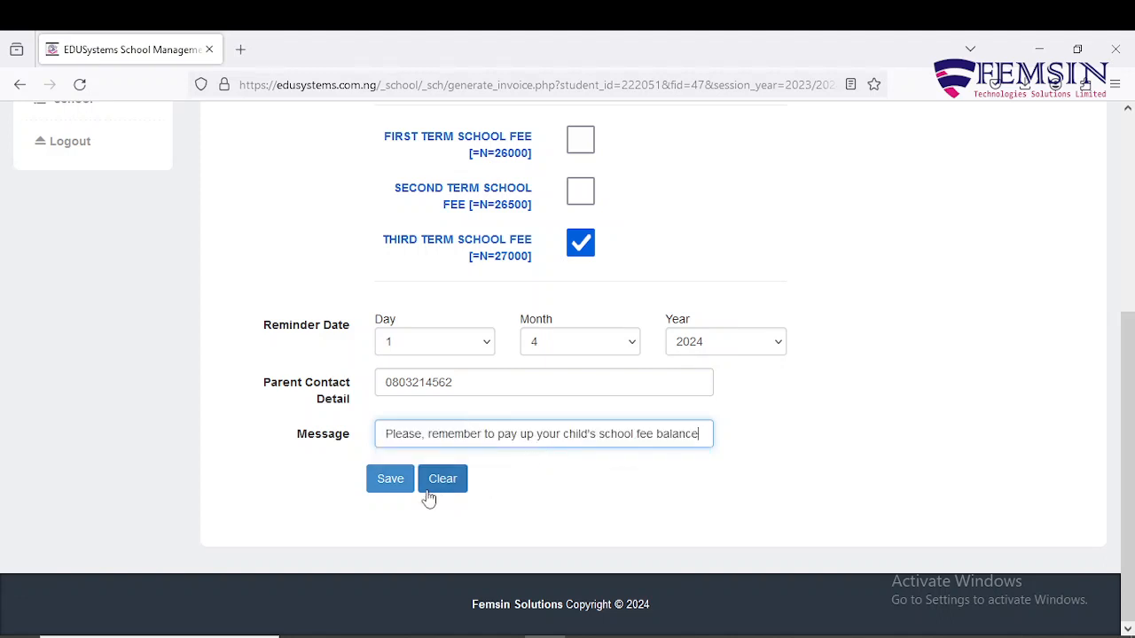
click(384, 486)
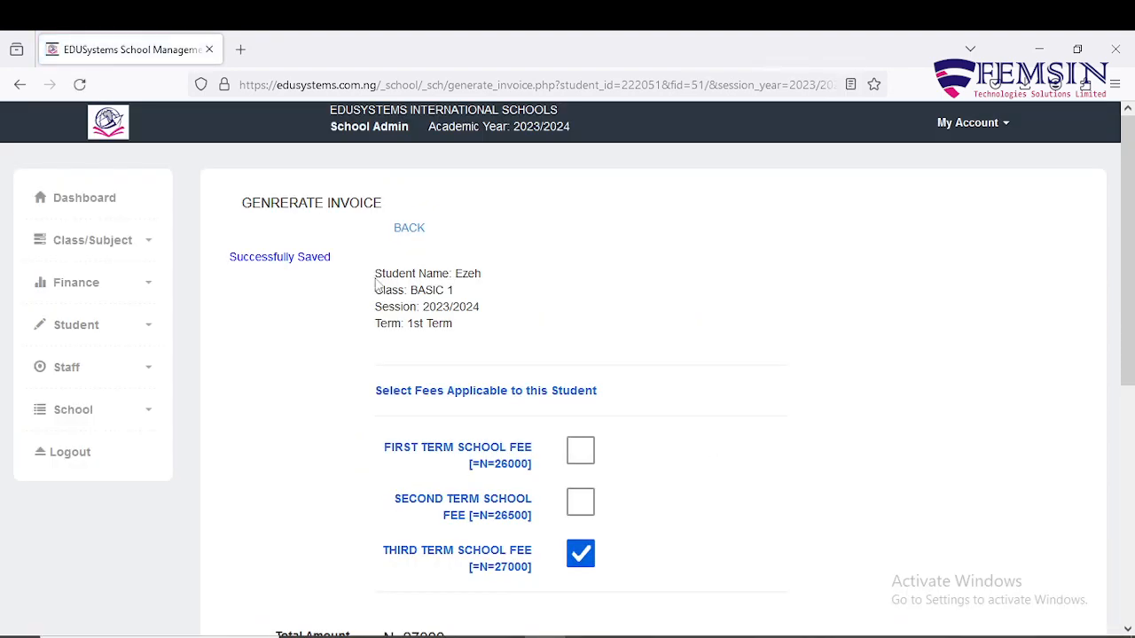
click(409, 228)
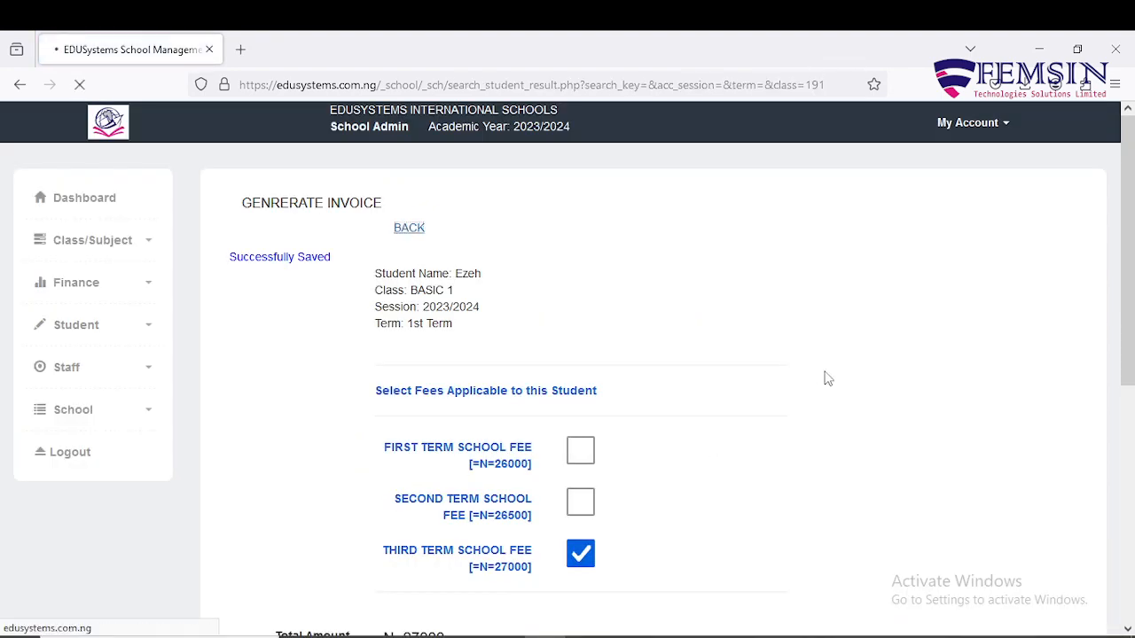
scroll(780, 514, down, 3)
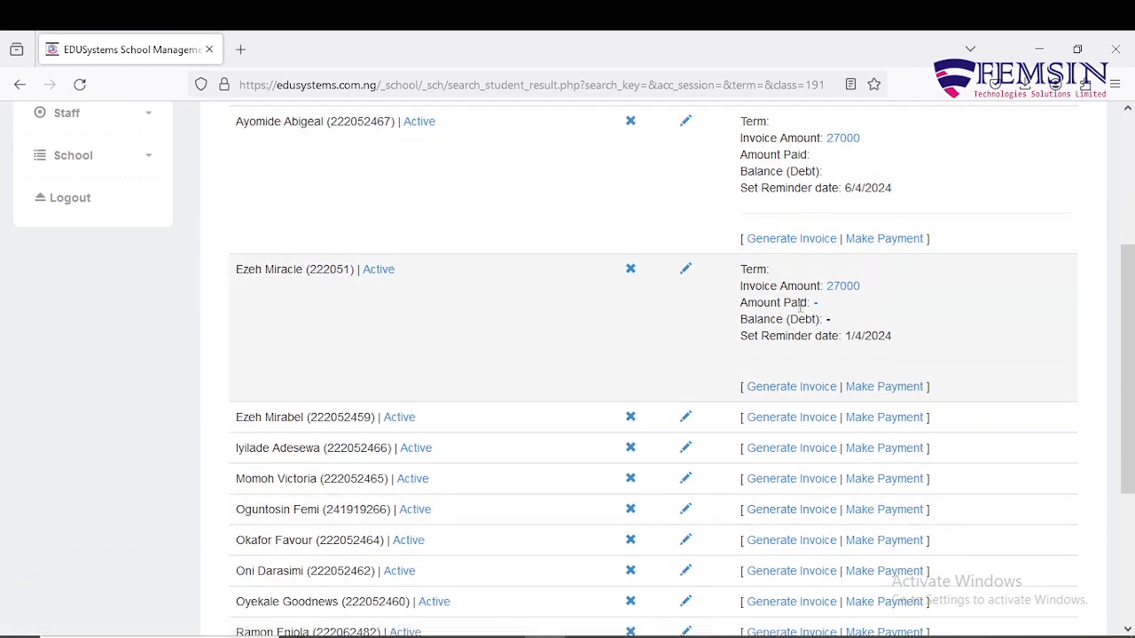
Start the third student's invoice with the Third Term School Fee and reminder day 6.
click(780, 429)
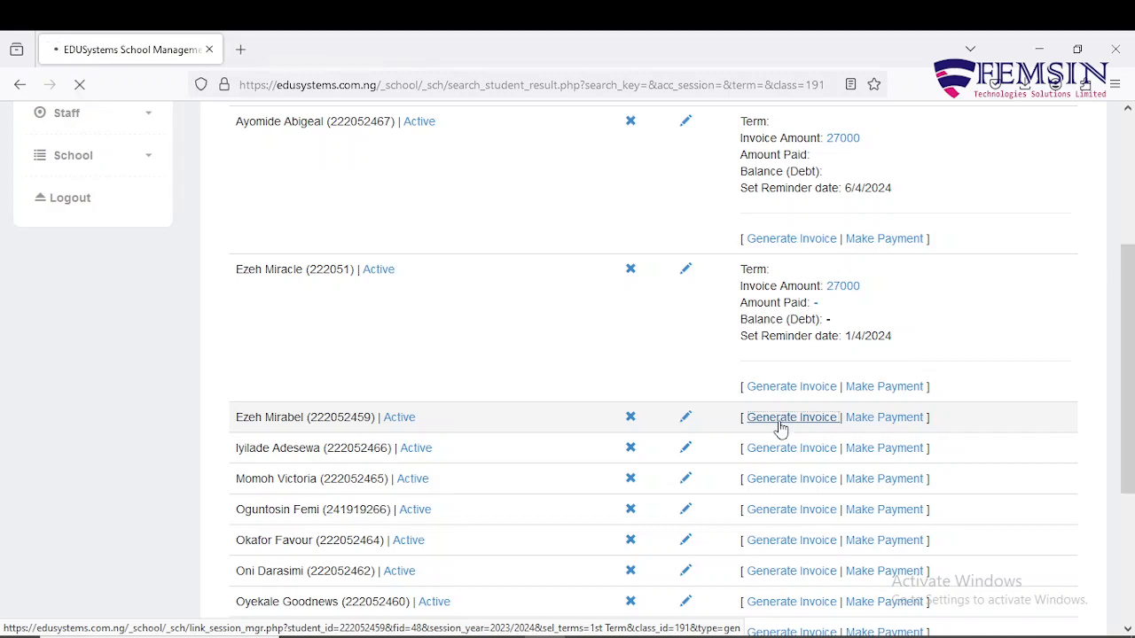
scroll(509, 387, down, 2)
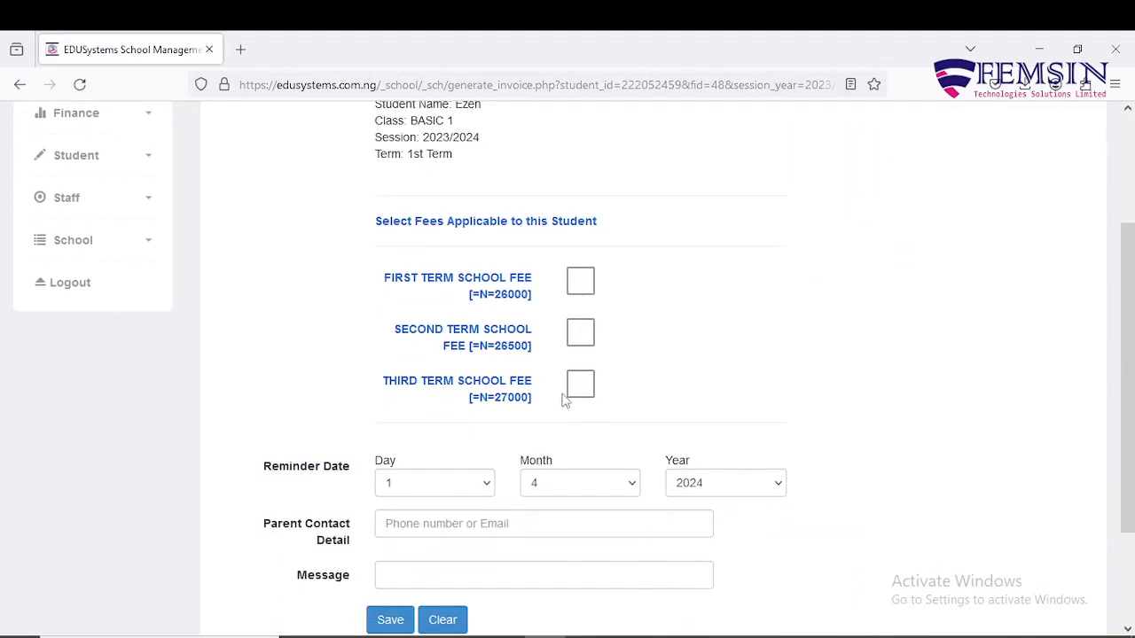
click(583, 388)
scroll(581, 489, down, 2)
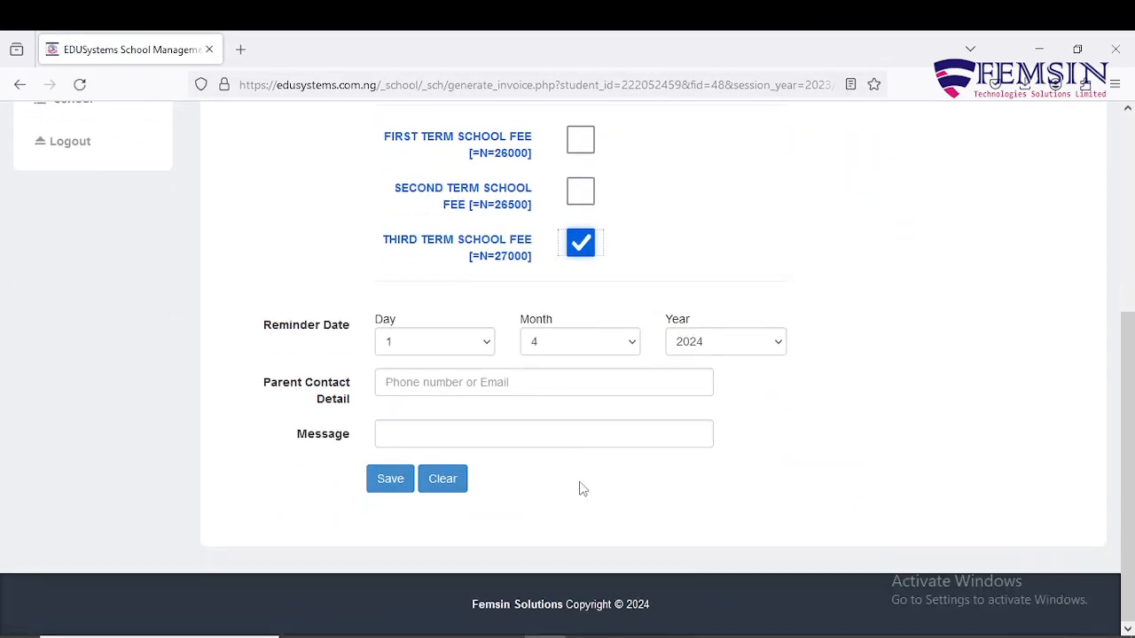
click(487, 346)
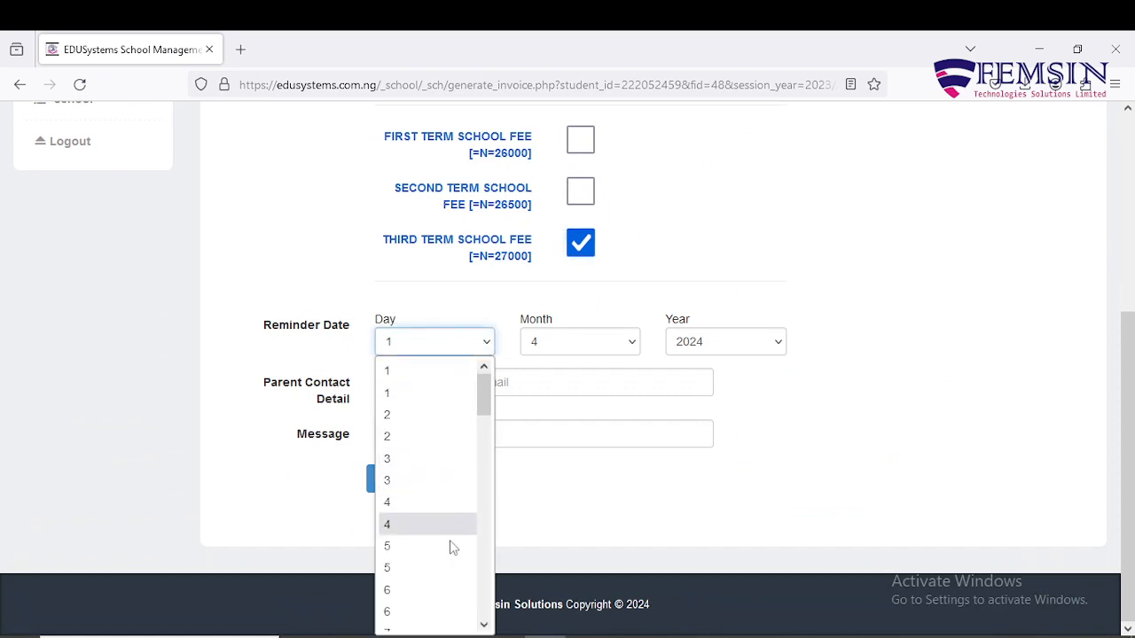
click(443, 593)
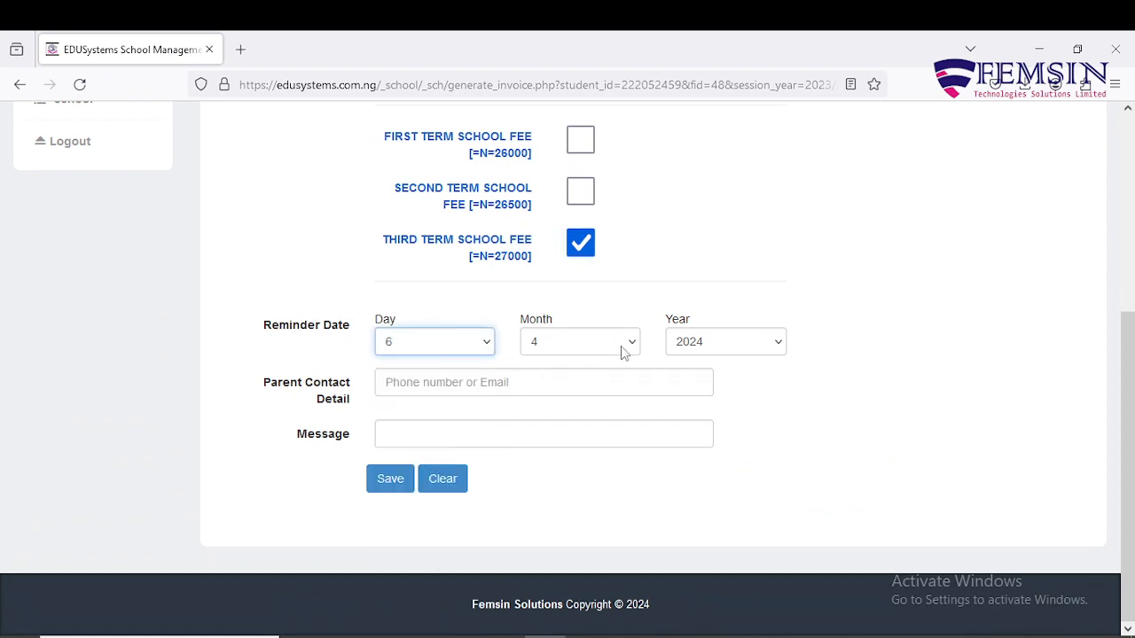
Enter the parent's phone number and fee-balance reminder message, then save the invoice.
click(540, 386)
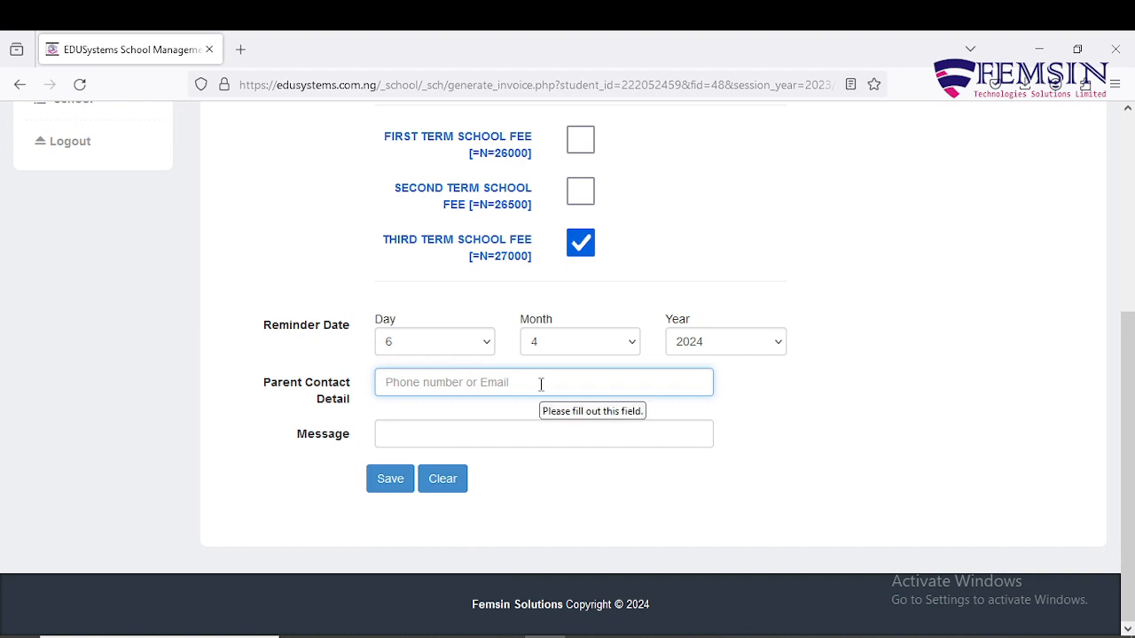
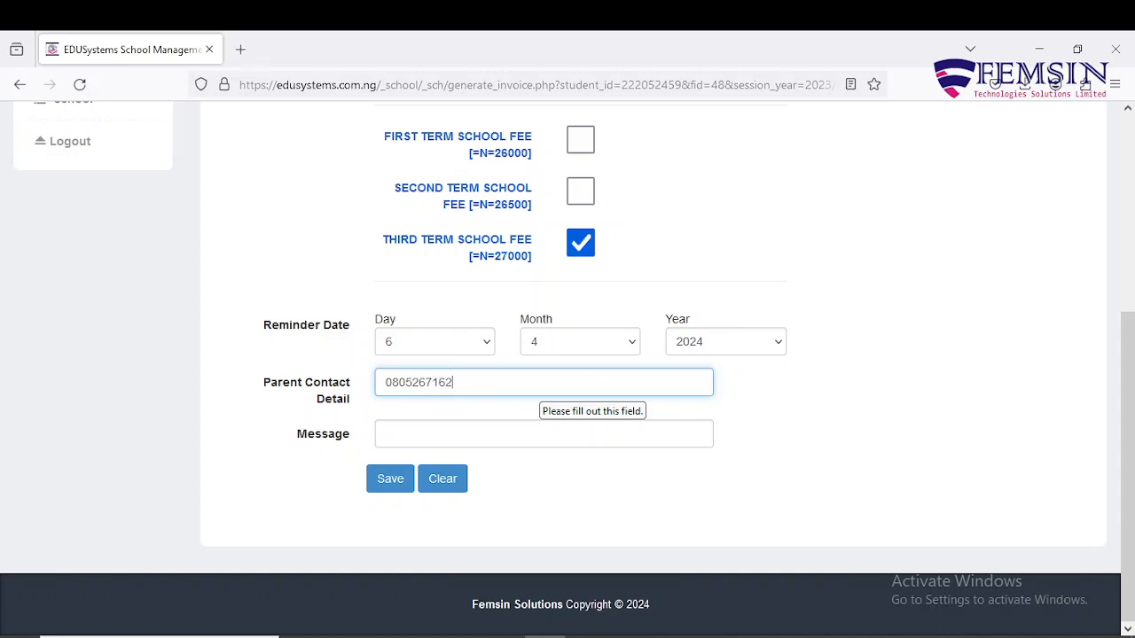
click(538, 438)
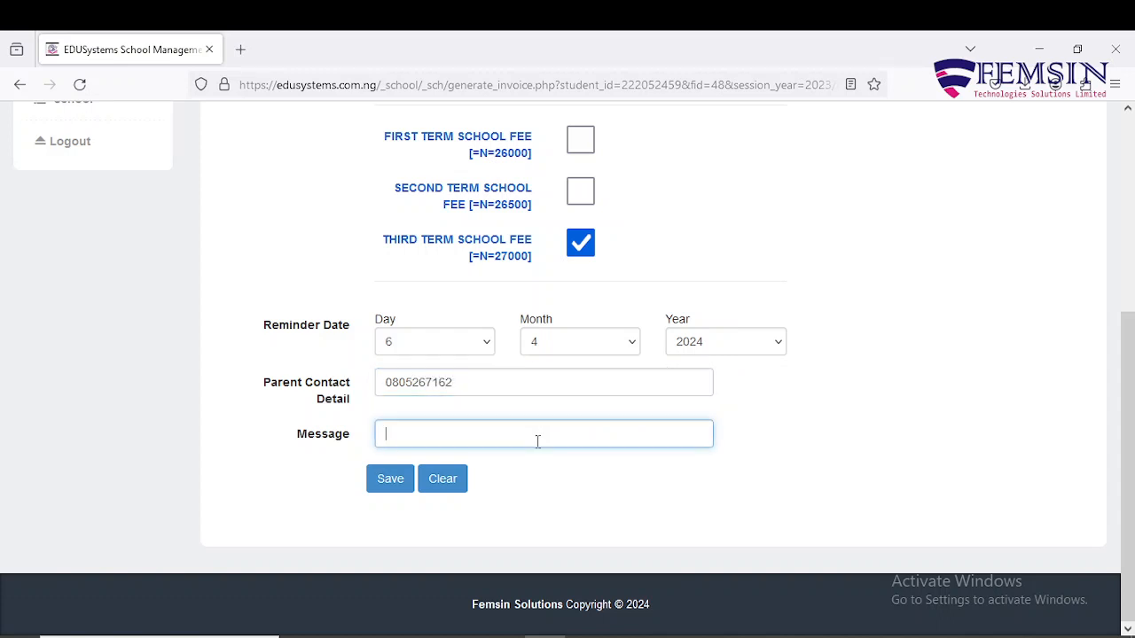
text(Pl)
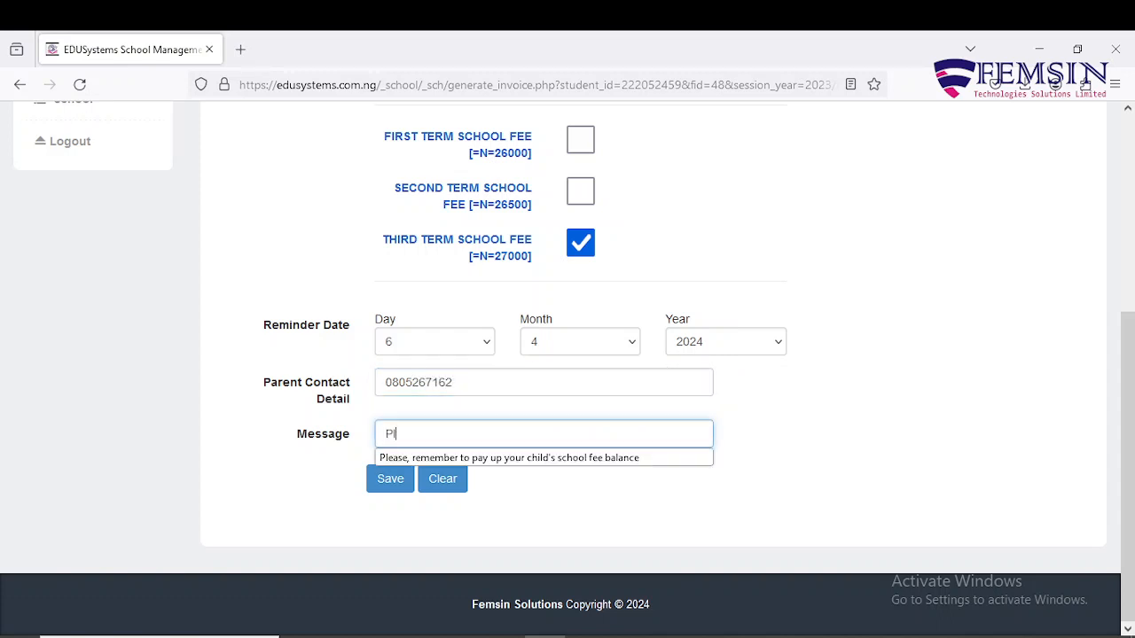
click(566, 458)
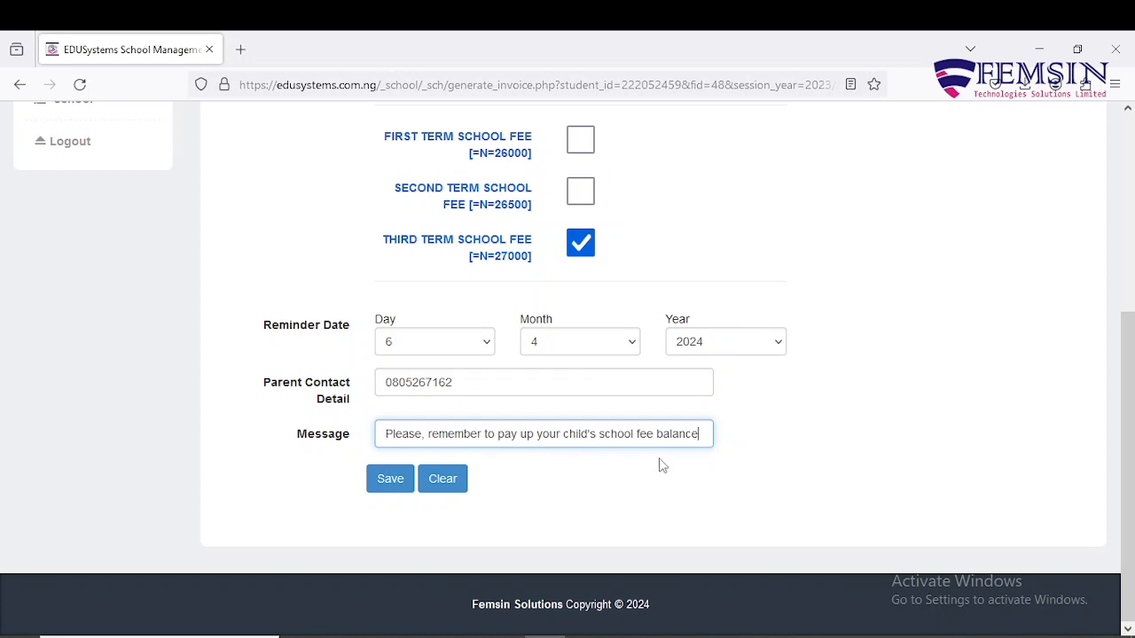
click(390, 484)
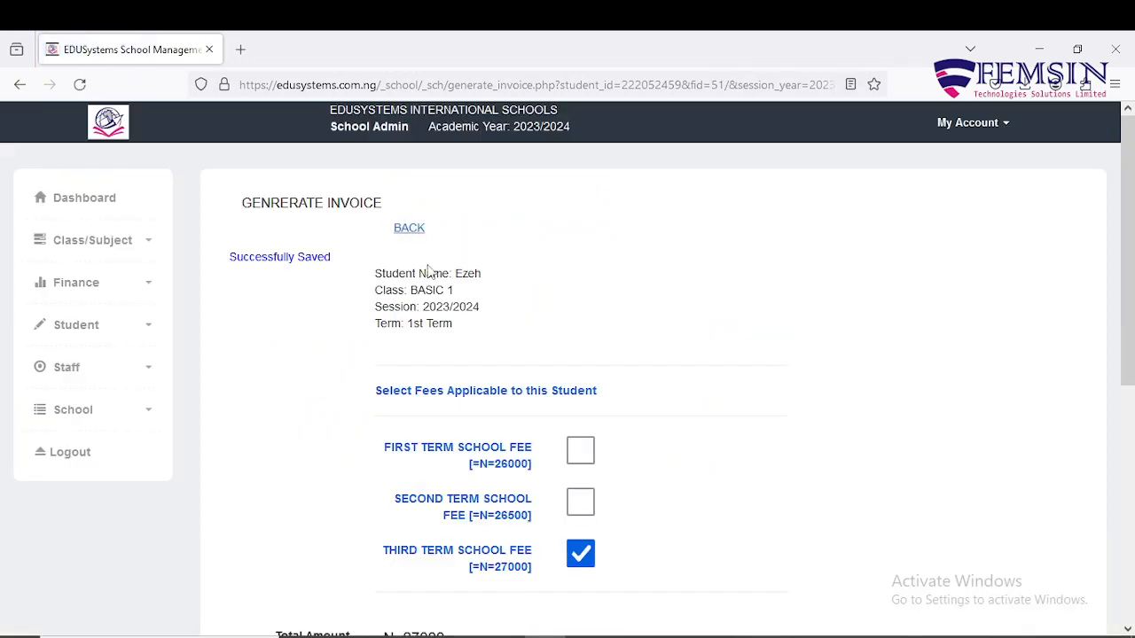
scroll(508, 496, down, 4)
scroll(506, 489, up, 4)
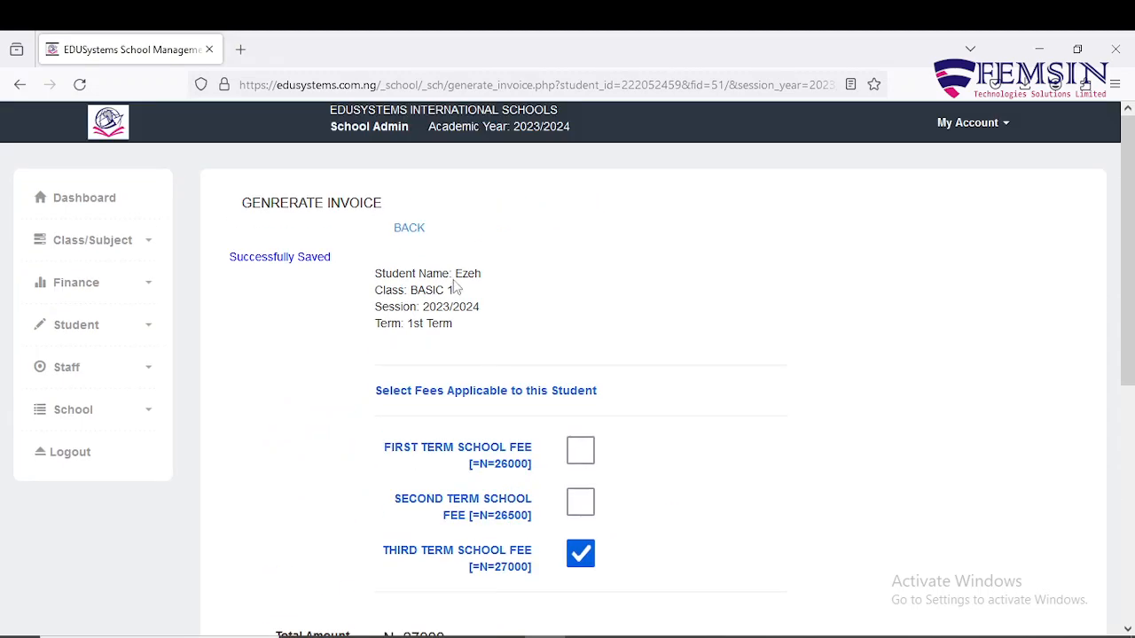
Go back to the BASIC 1 list and review each student's invoice amount and reminder date.
click(408, 229)
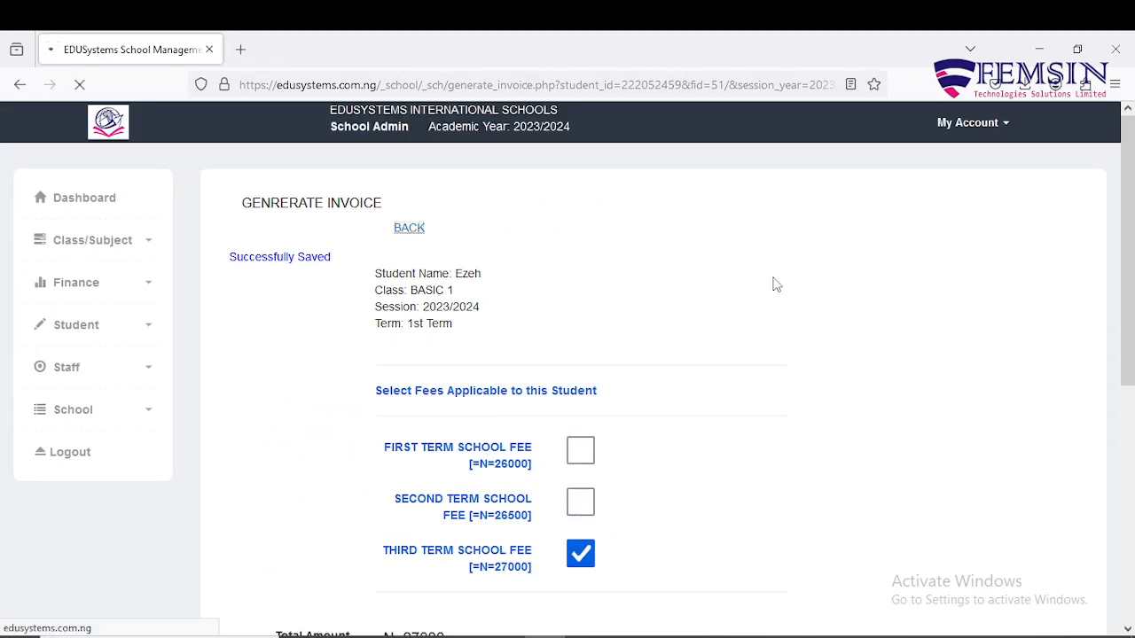
scroll(820, 368, down, 2)
scroll(824, 383, down, 5)
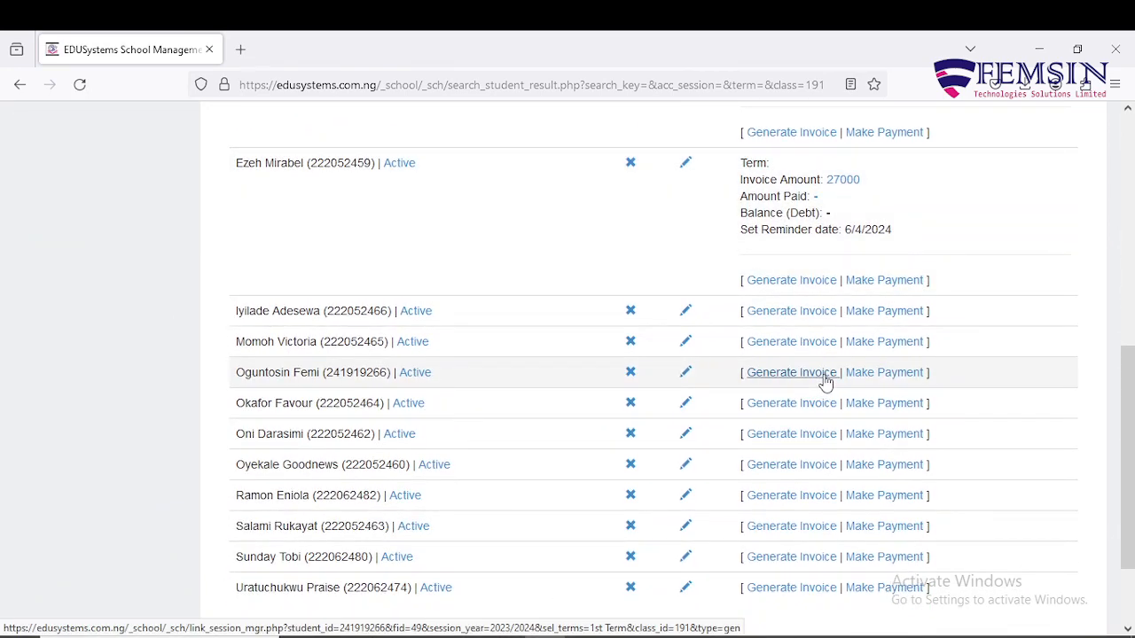
scroll(824, 381, up, 6)
scroll(823, 381, down, 4)
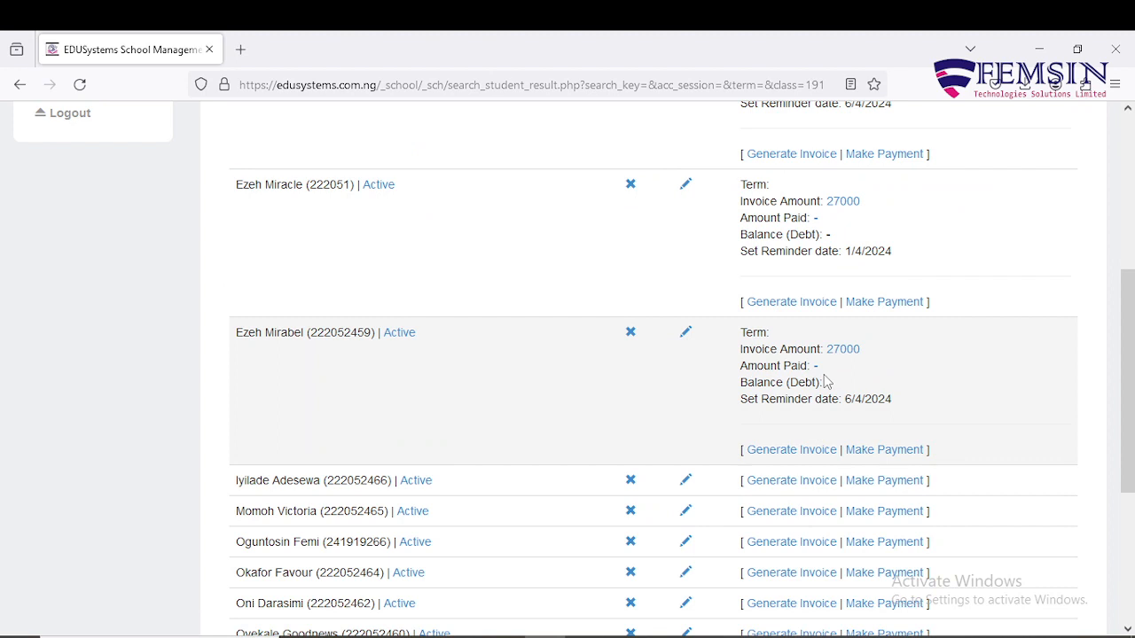
scroll(824, 381, up, 2)
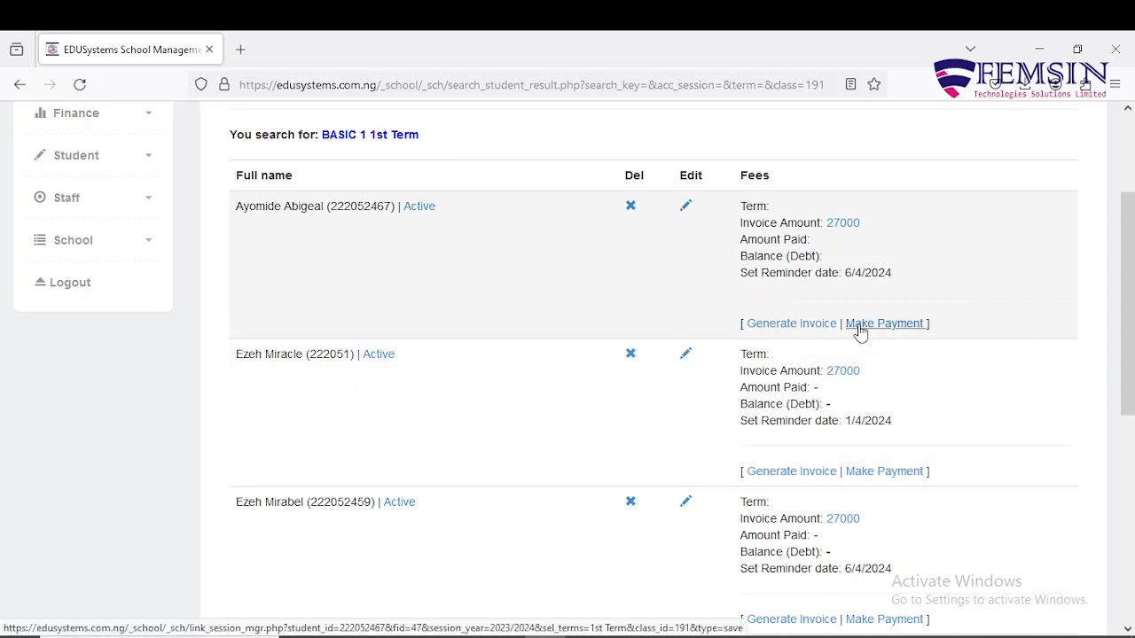
scroll(859, 330, down, 1)
scroll(859, 330, up, 1)
Open the first student's fee payment form and enter 19000 paid with 0 discount.
click(858, 325)
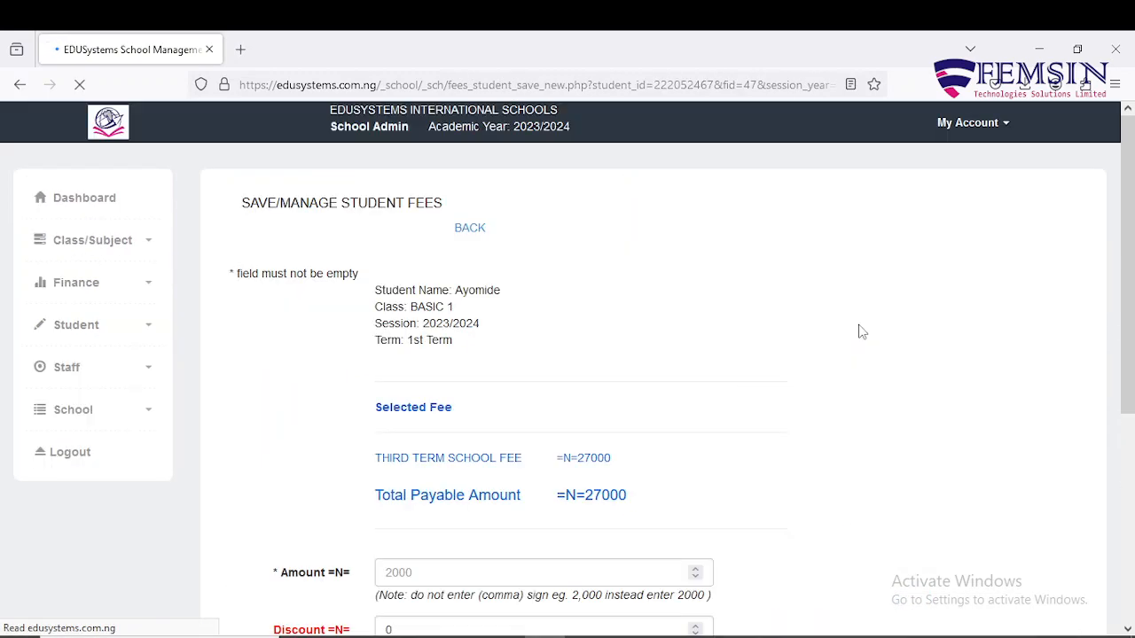
scroll(858, 331, down, 1)
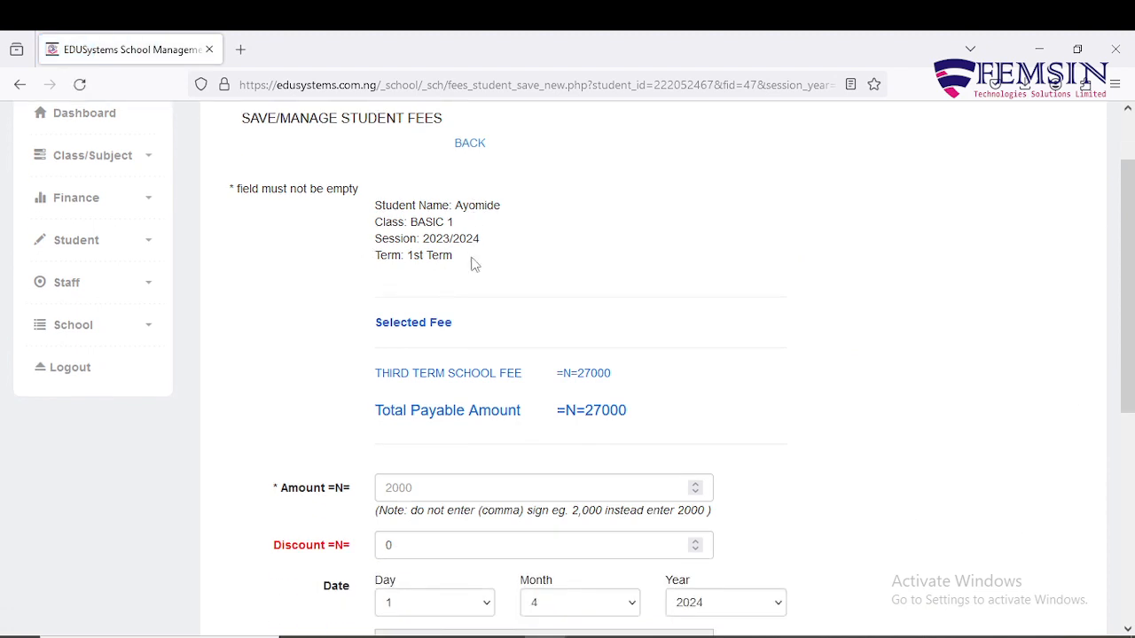
scroll(434, 284, down, 1)
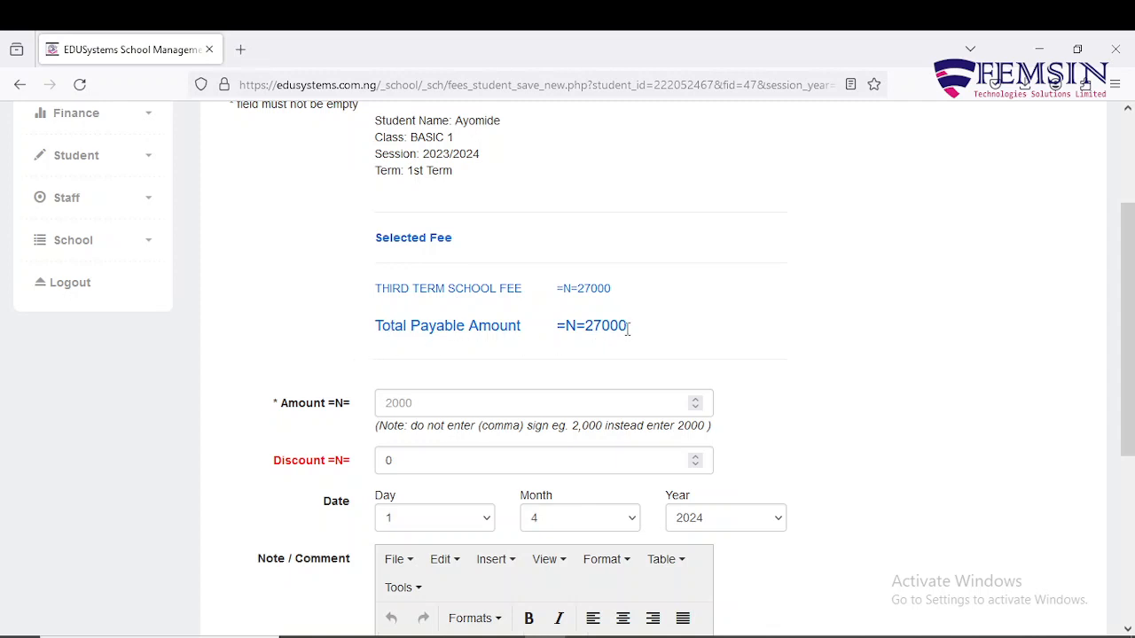
scroll(628, 329, down, 2)
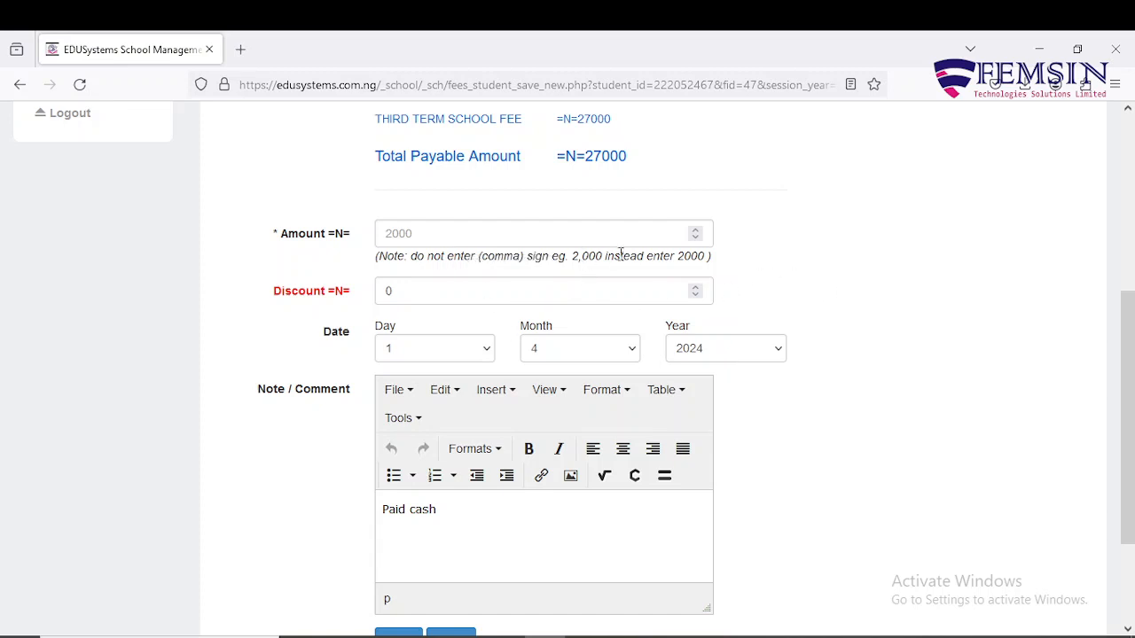
click(475, 232)
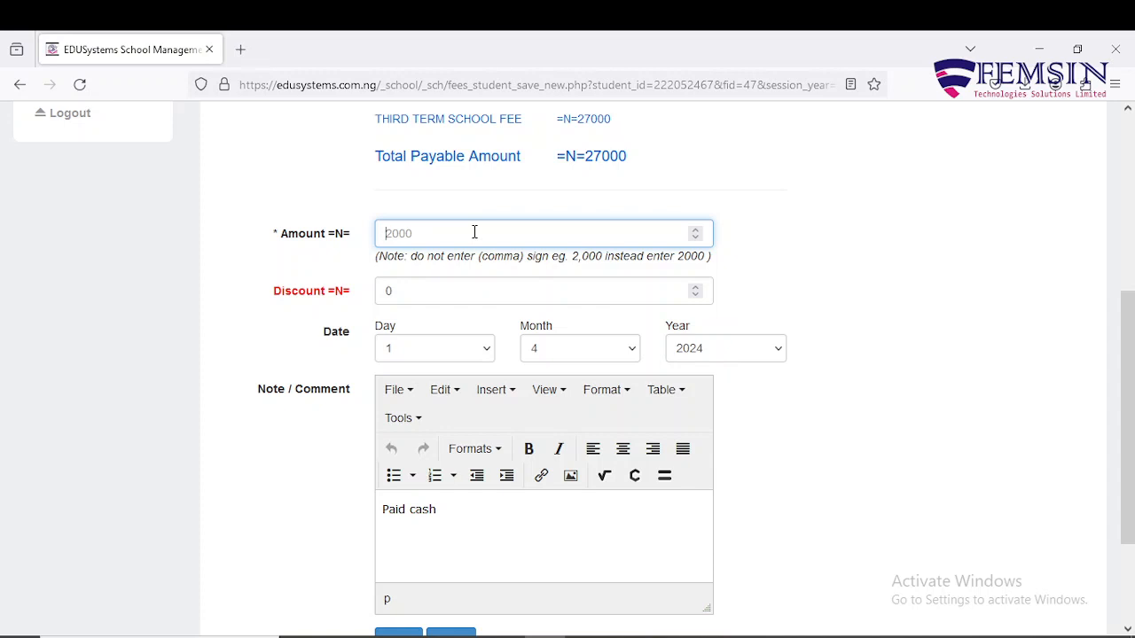
text(19000)
click(837, 268)
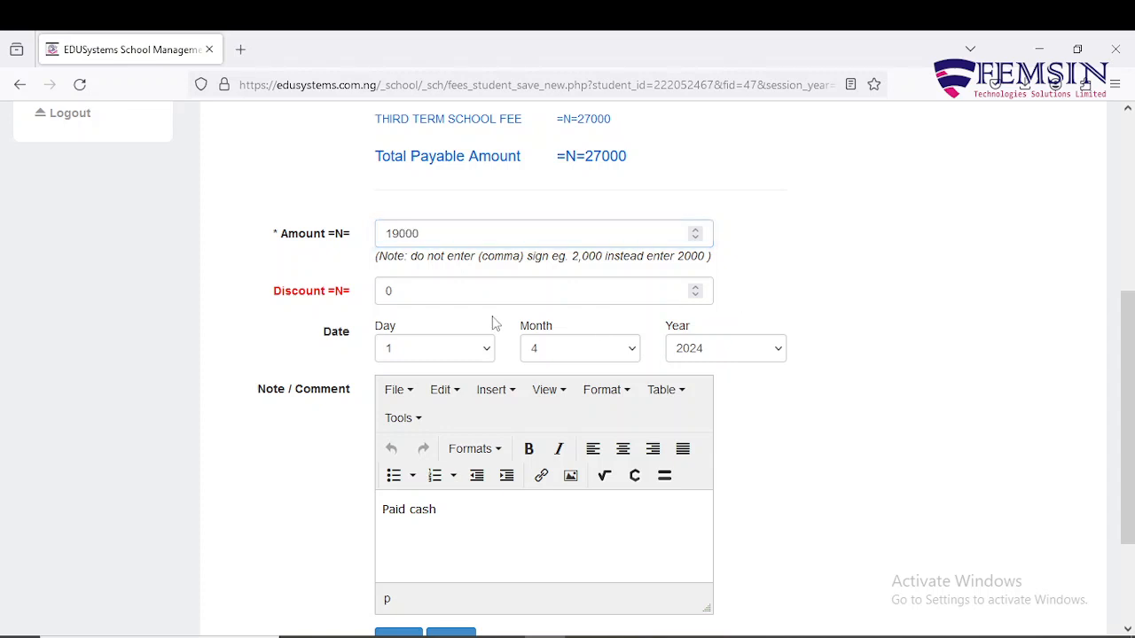
click(511, 290)
click(750, 275)
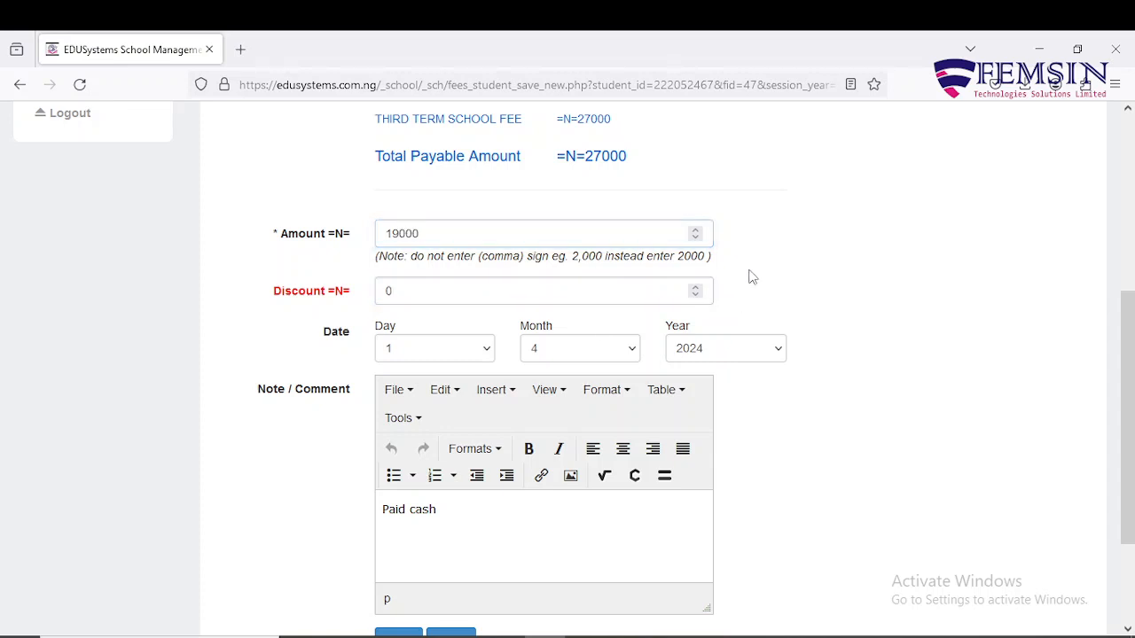
click(573, 299)
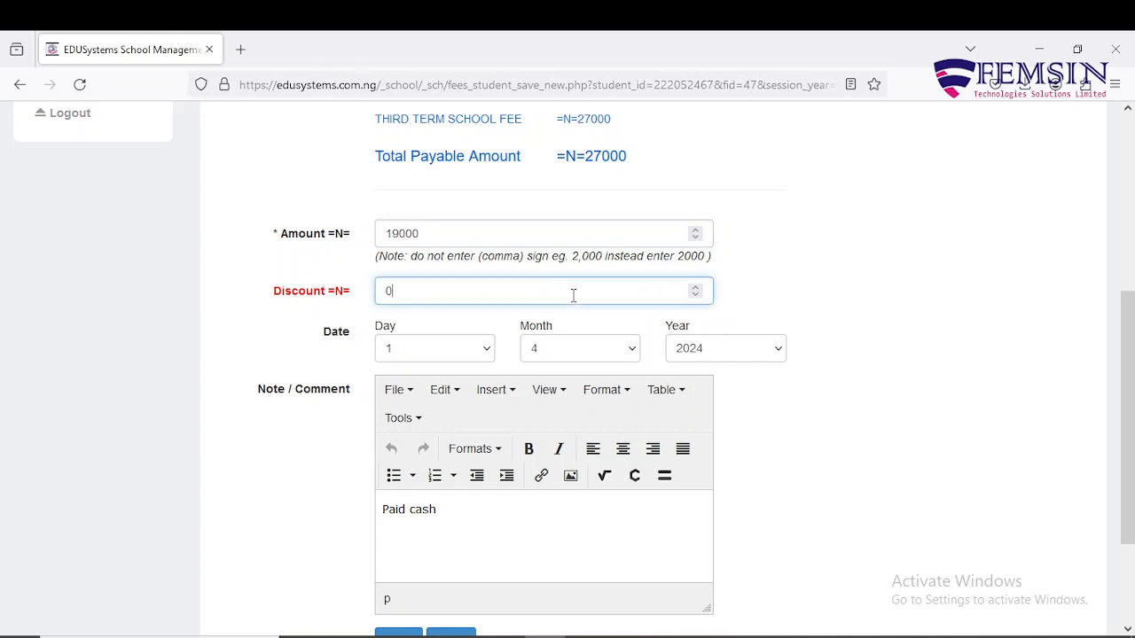
Replace the 'Paid cash' note with 'Transfer' and save the 19000 payment.
scroll(576, 319, down, 2)
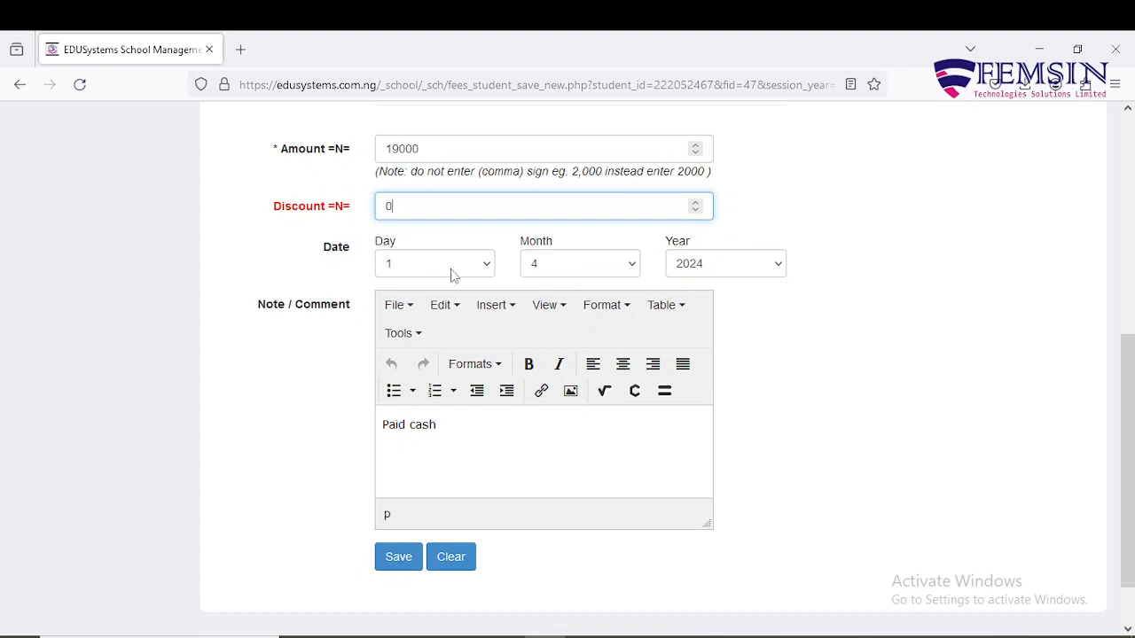
scroll(451, 275, down, 2)
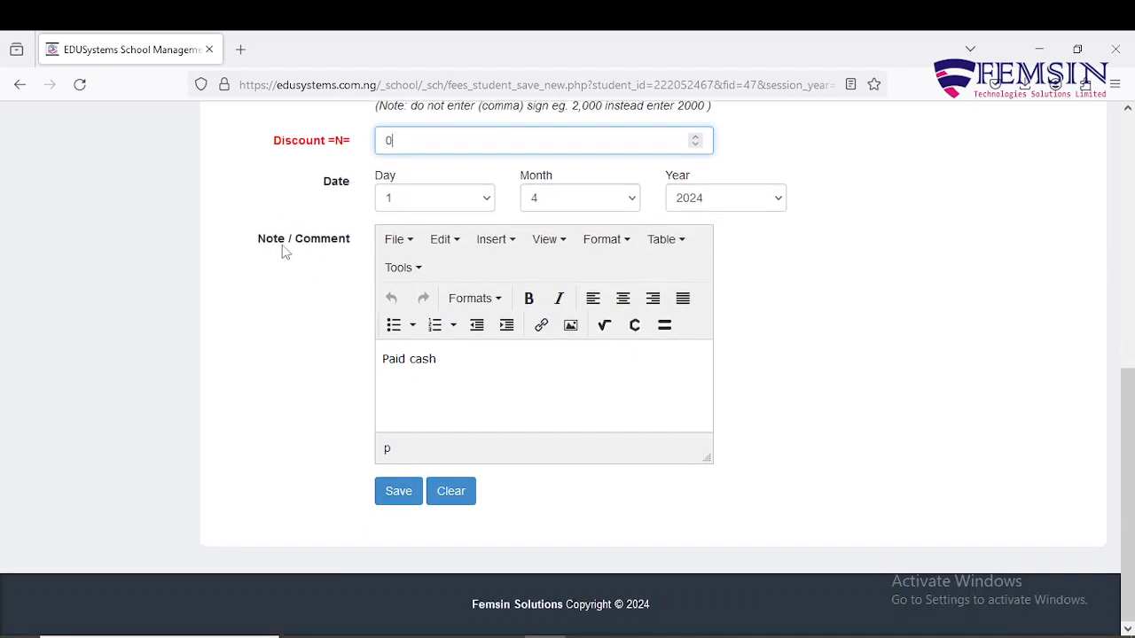
triple_click(479, 359)
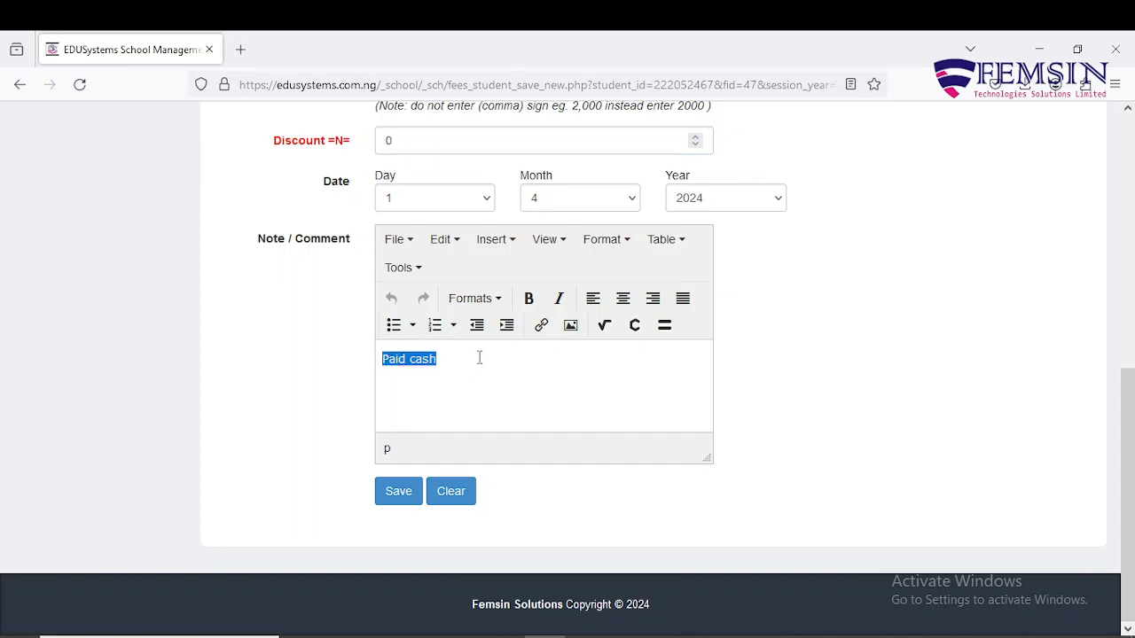
text(Transfer)
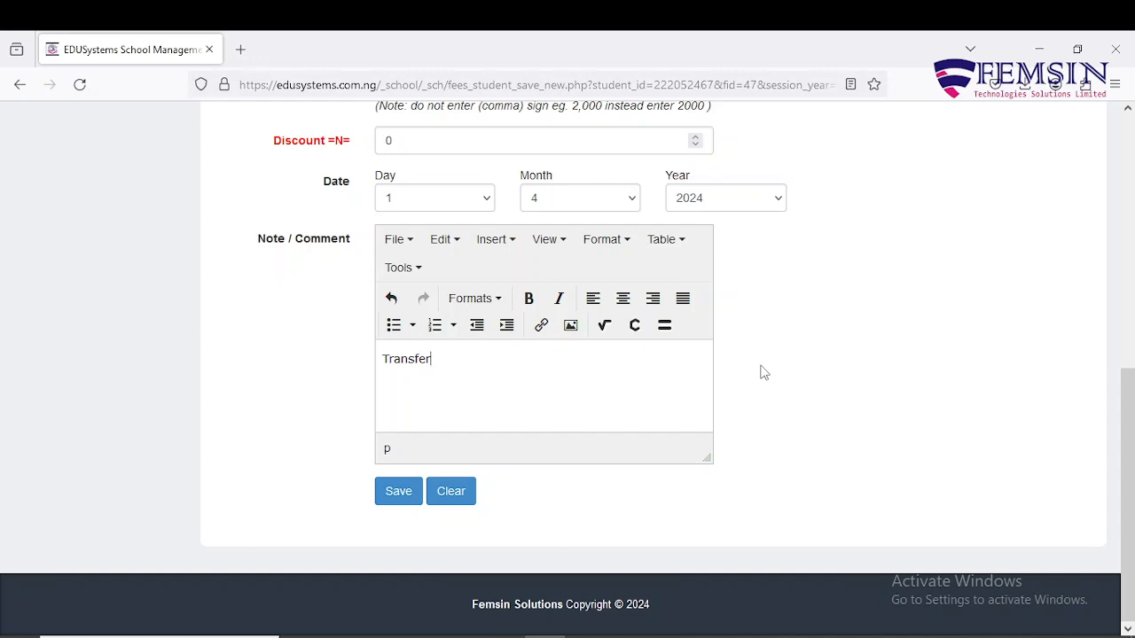
scroll(764, 373, up, 5)
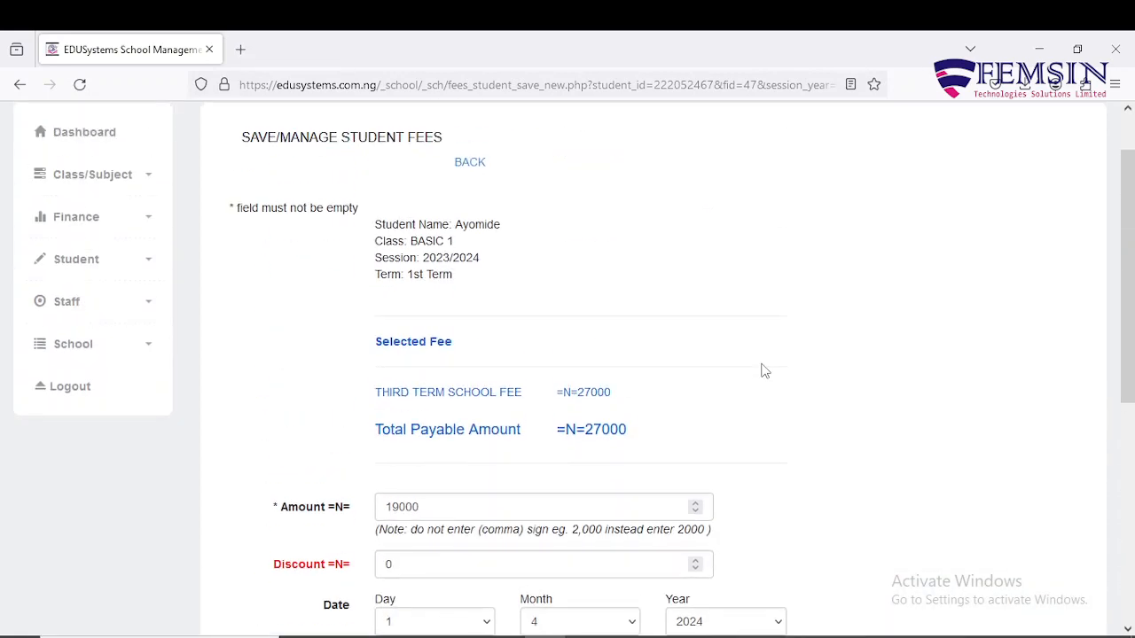
scroll(763, 370, down, 5)
scroll(639, 384, up, 5)
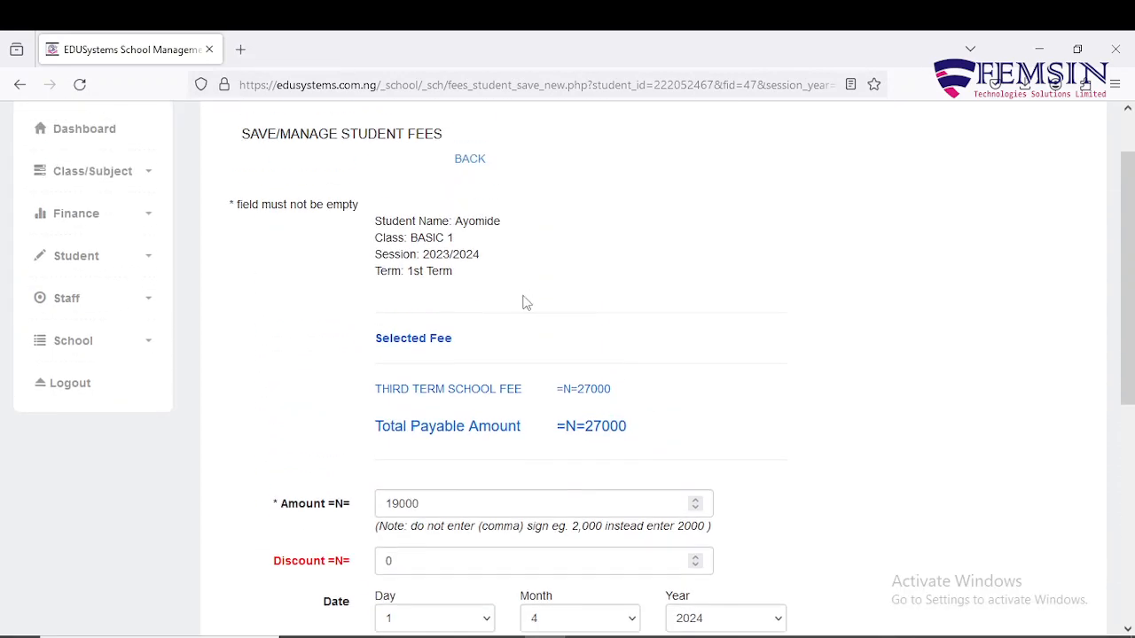
scroll(425, 454, down, 5)
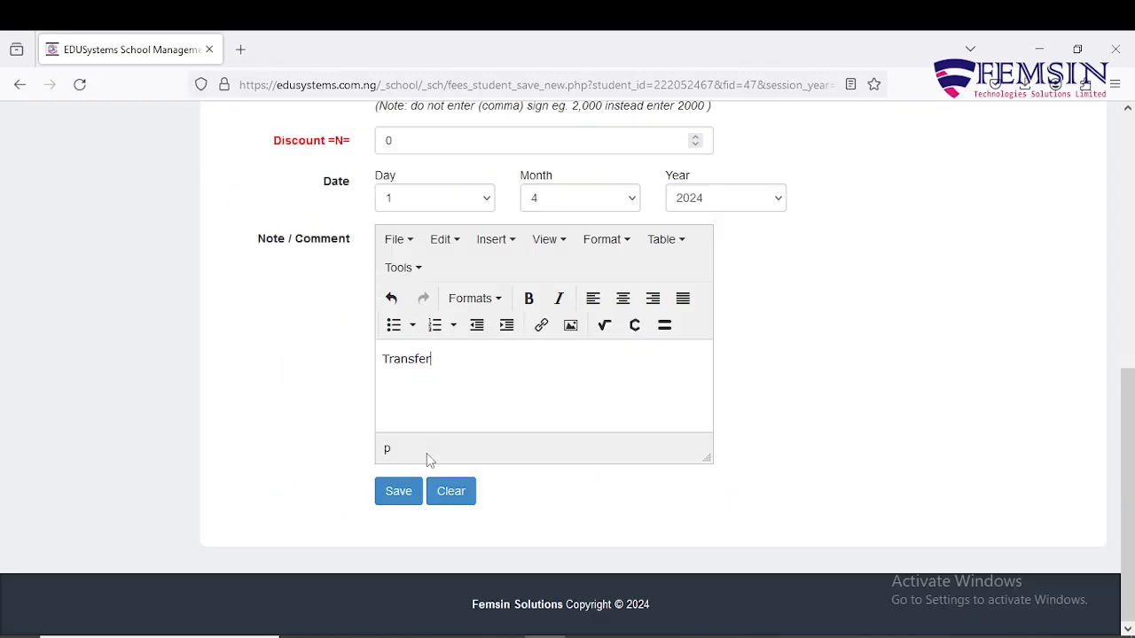
click(400, 493)
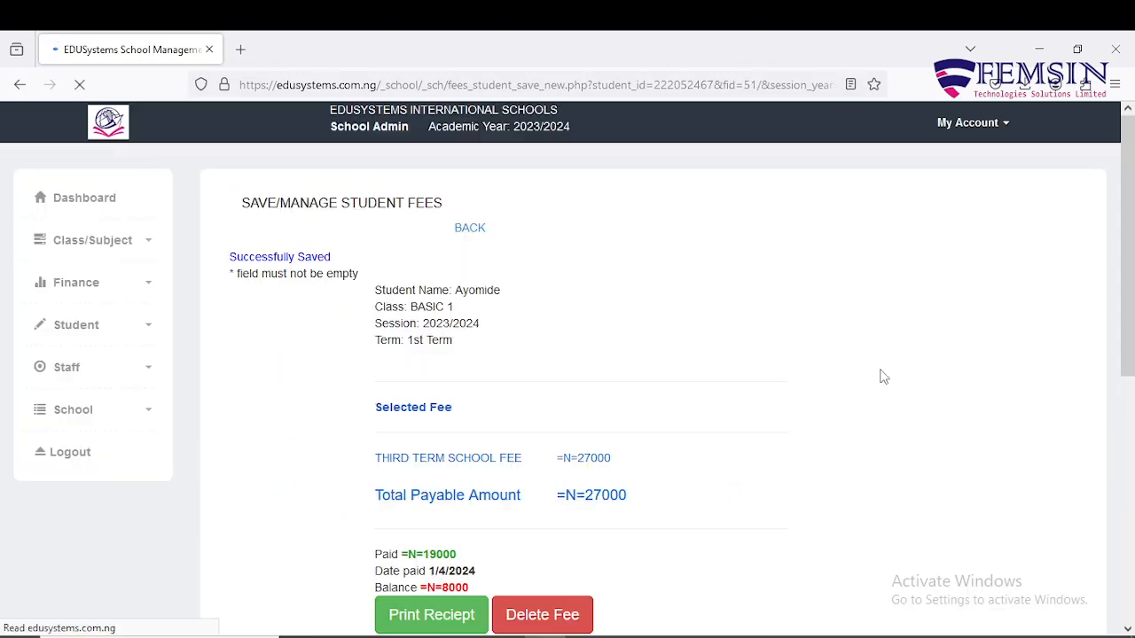
Open the student's payment receipt (19000 paid, 8000 balance) and bring up its print dialog.
scroll(884, 377, down, 1)
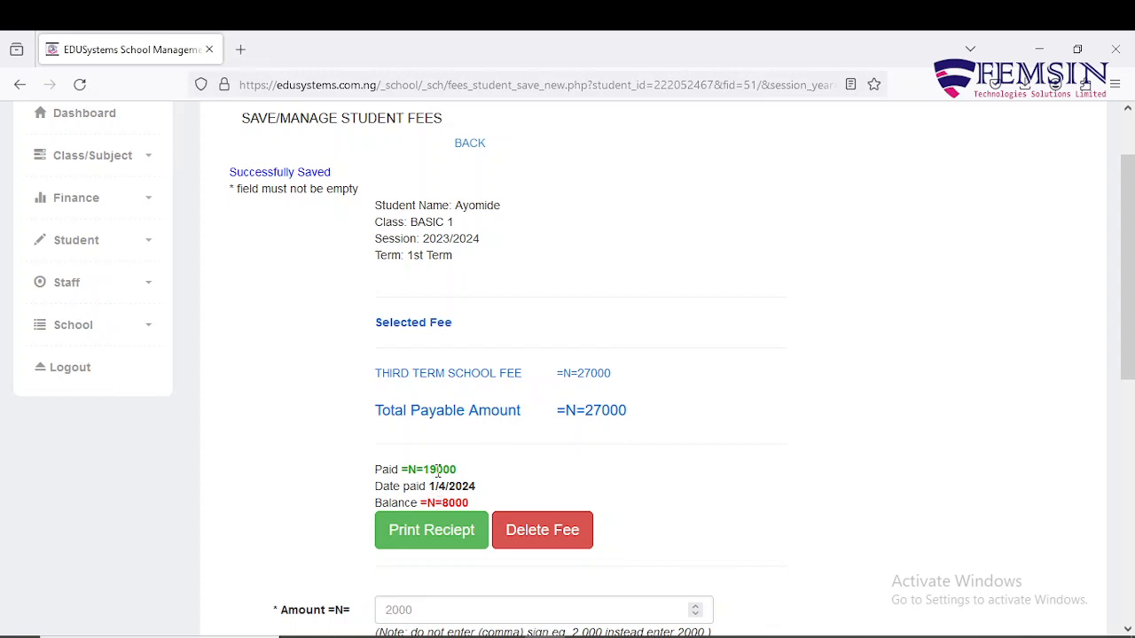
scroll(455, 502, down, 6)
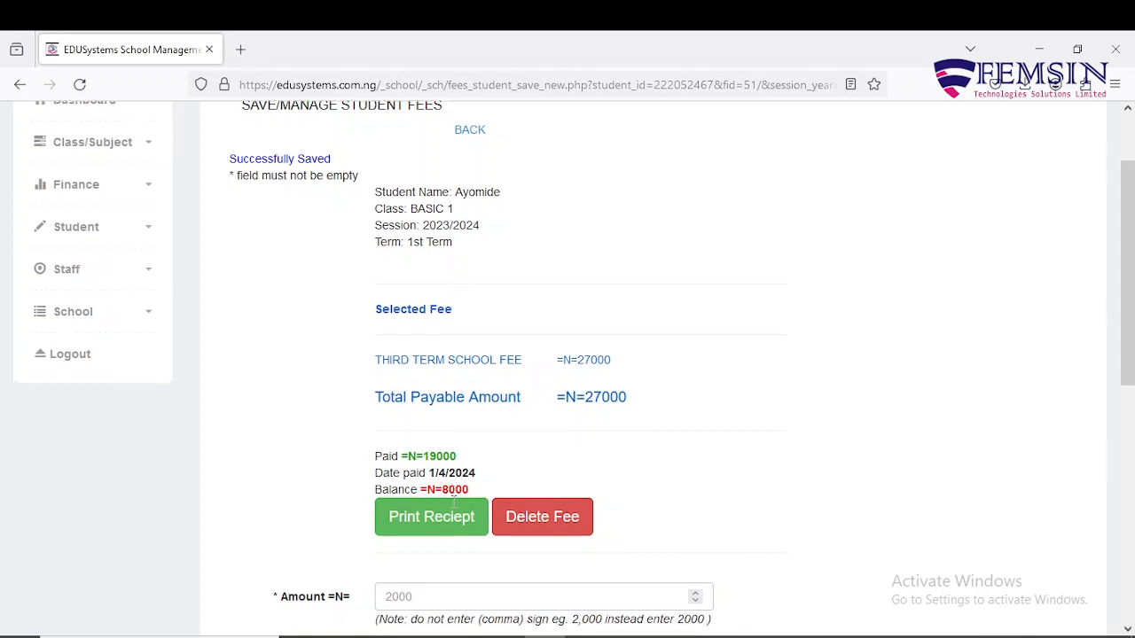
scroll(454, 511, up, 4)
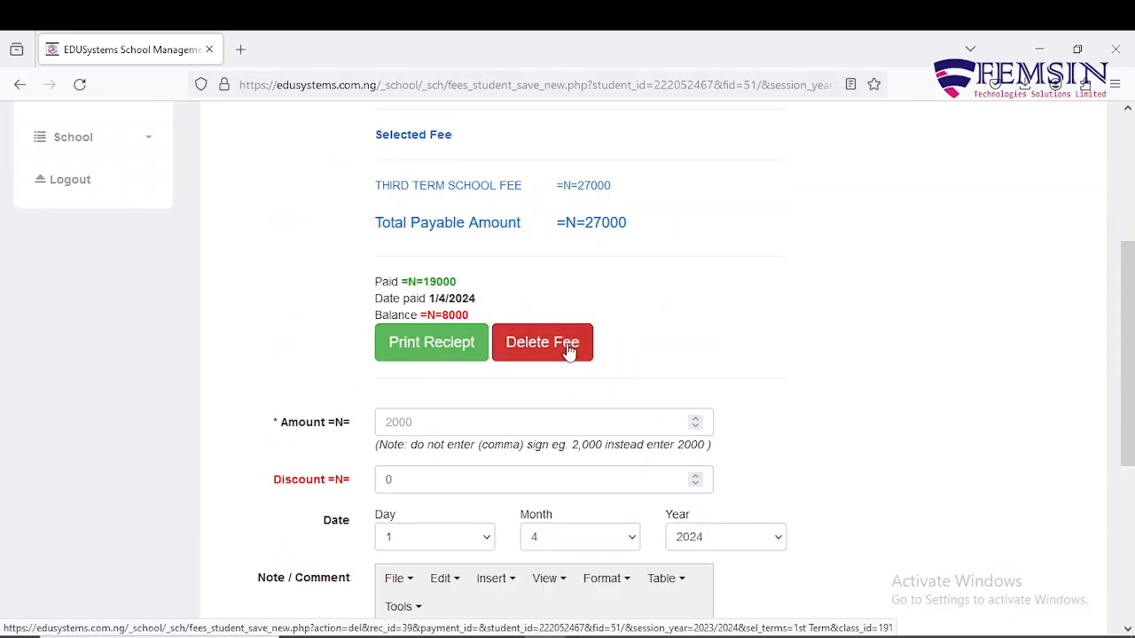
click(436, 341)
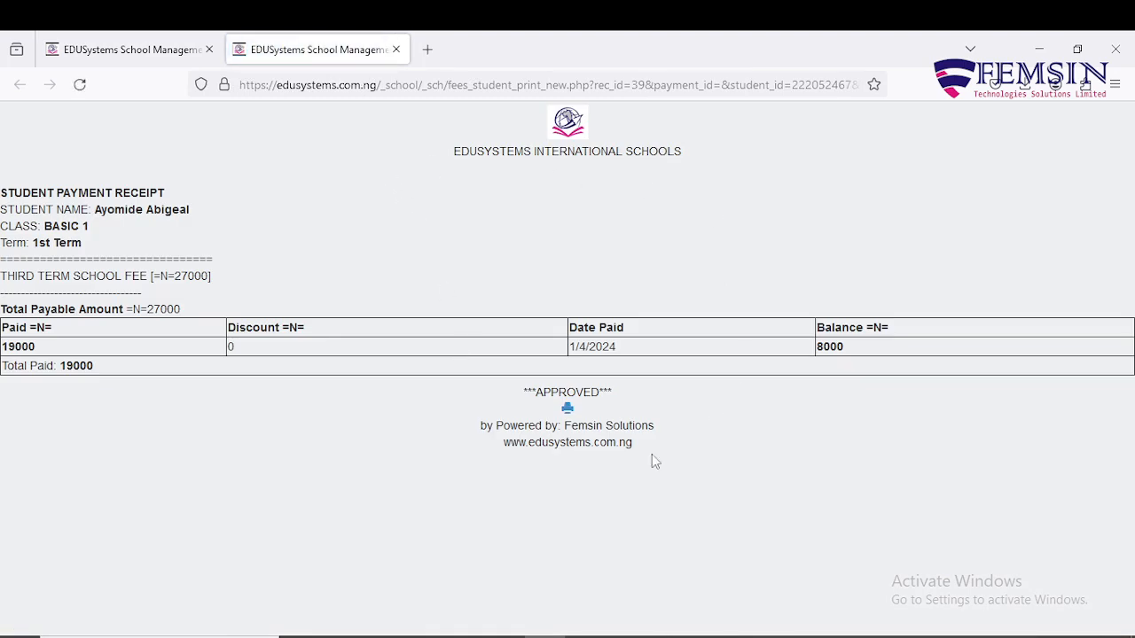
click(567, 408)
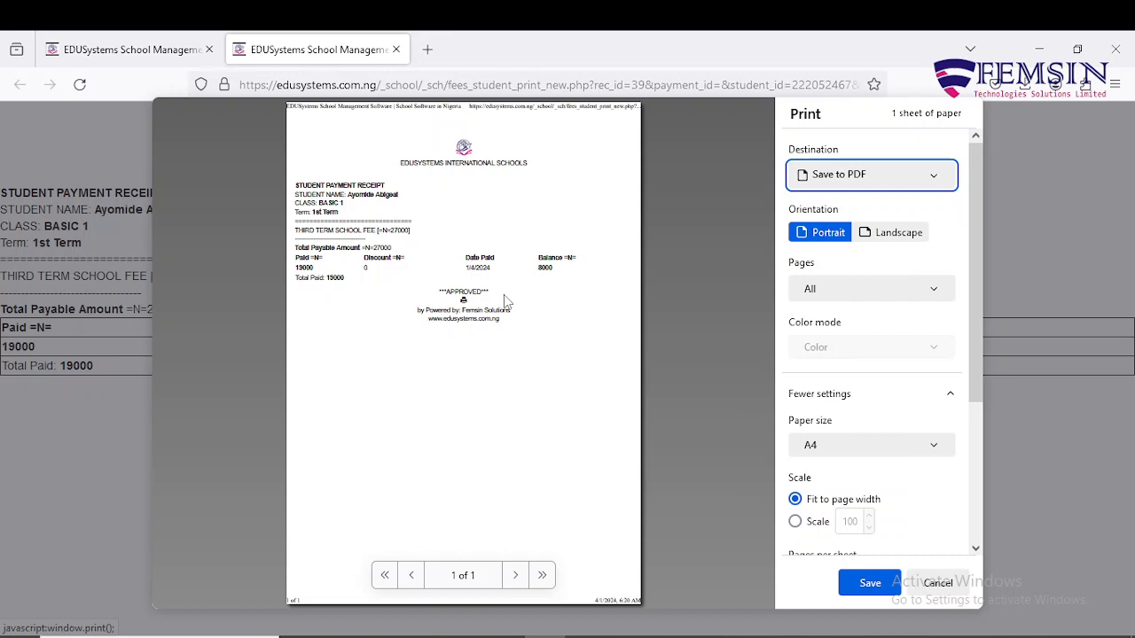
Cancel the receipt print, close the receipt tab, and go back to the BASIC 1 student list.
click(937, 582)
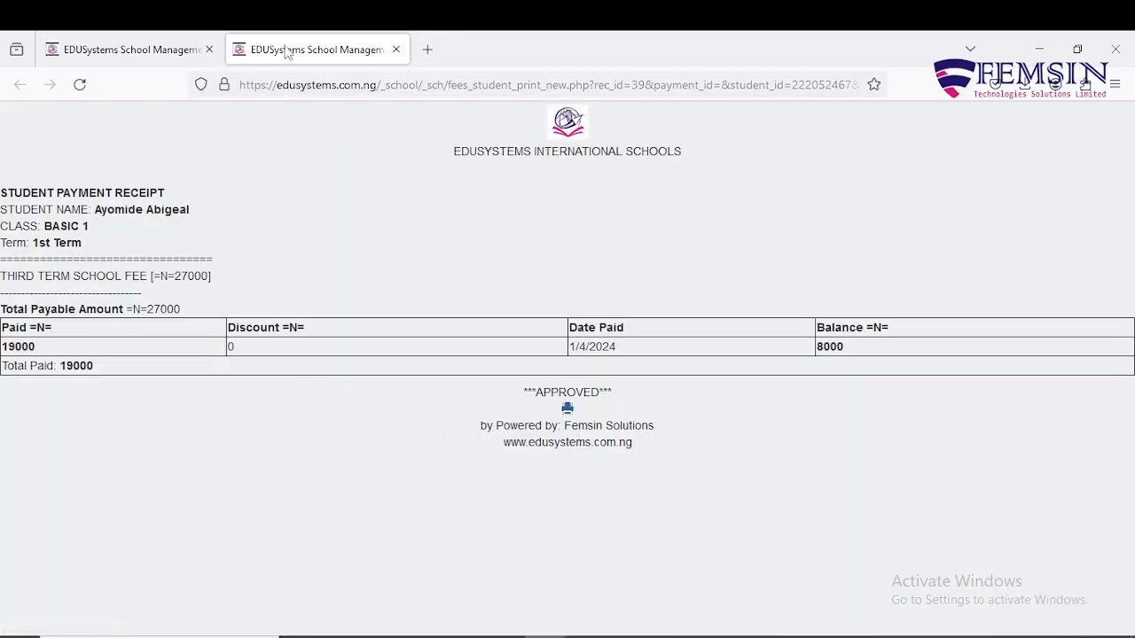
click(396, 51)
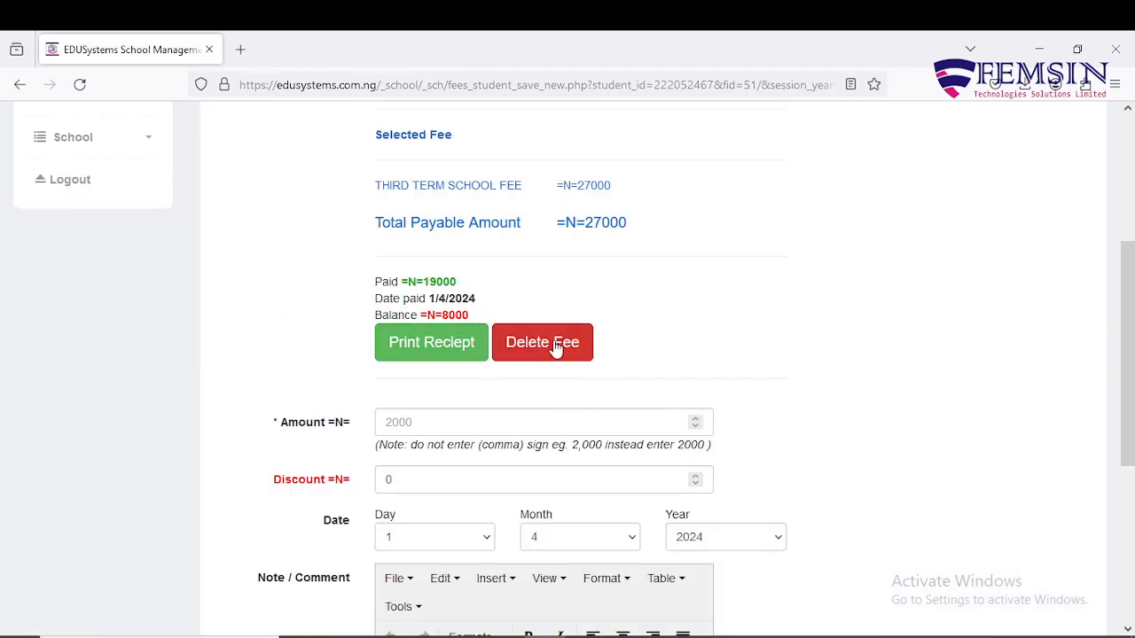
scroll(542, 347, up, 3)
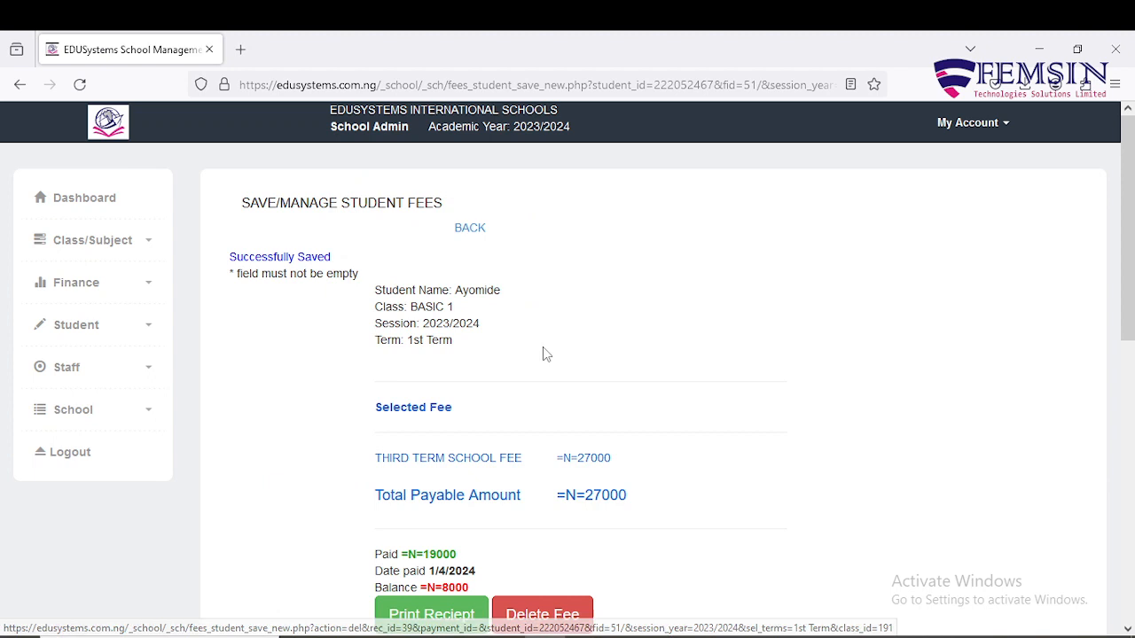
click(469, 228)
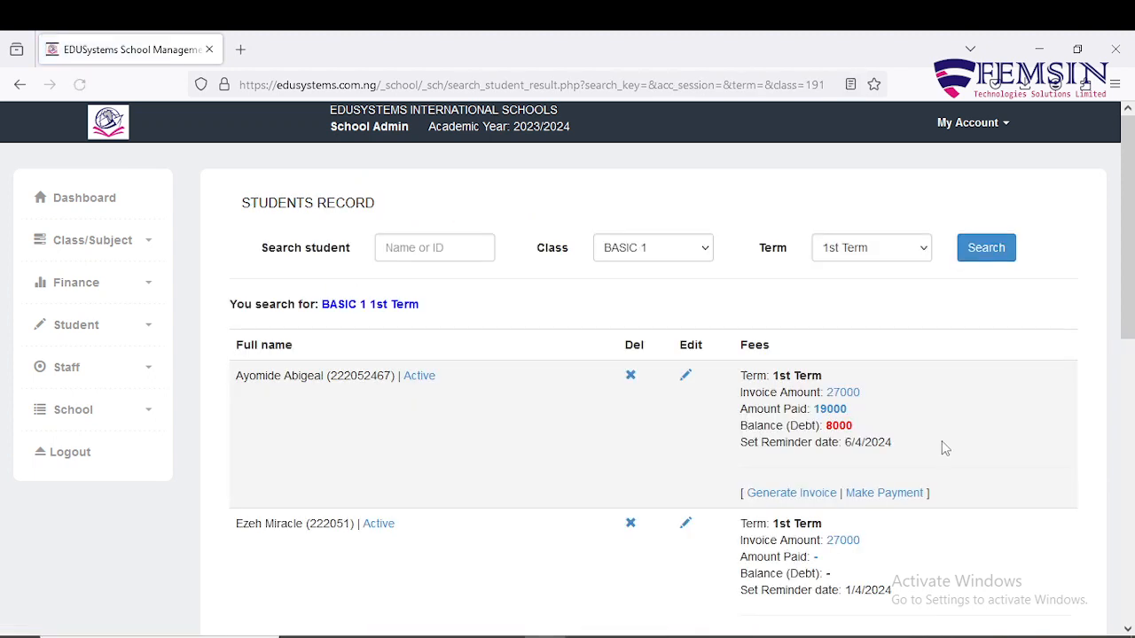
Scroll the BASIC 1 1st Term list to review the other students' unpaid 27000 invoices.
scroll(942, 441, down, 2)
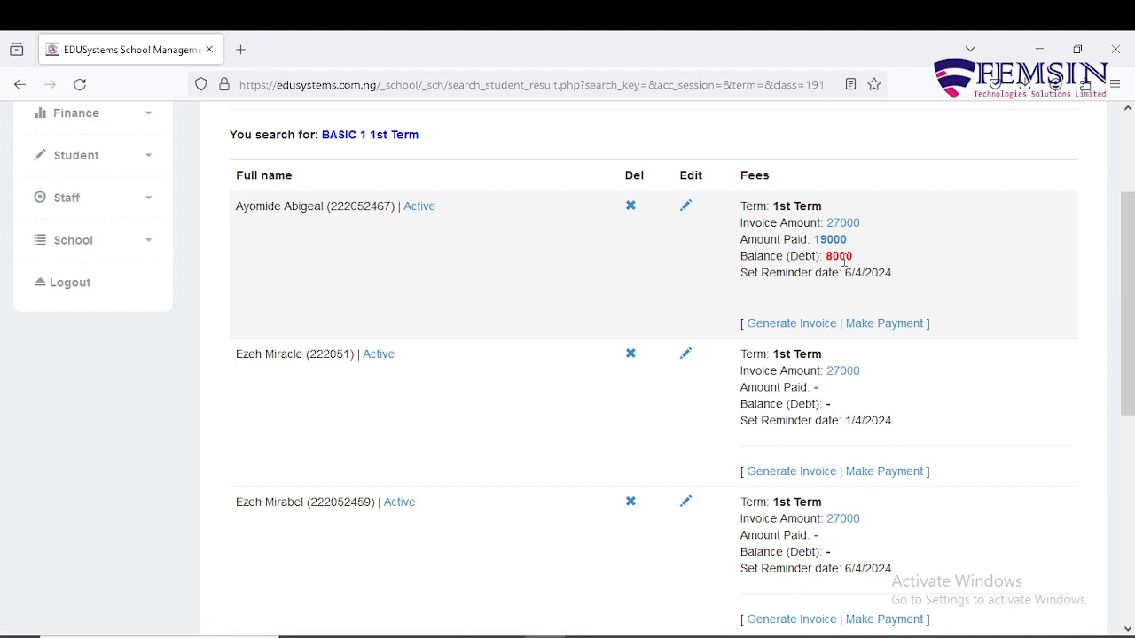
scroll(815, 353, down, 2)
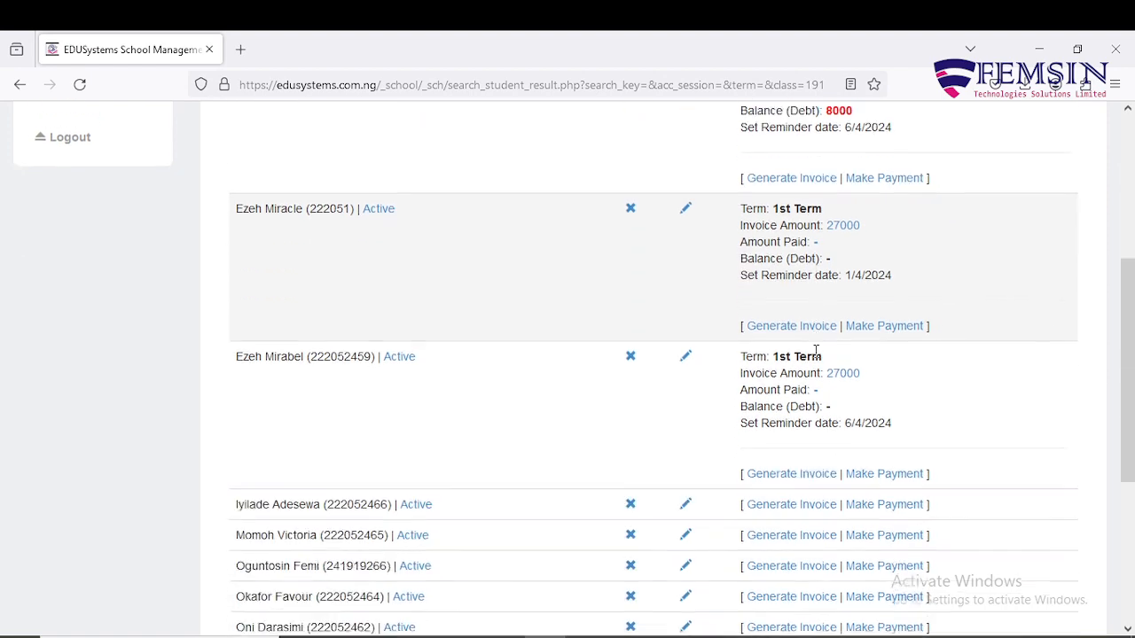
scroll(816, 355, up, 2)
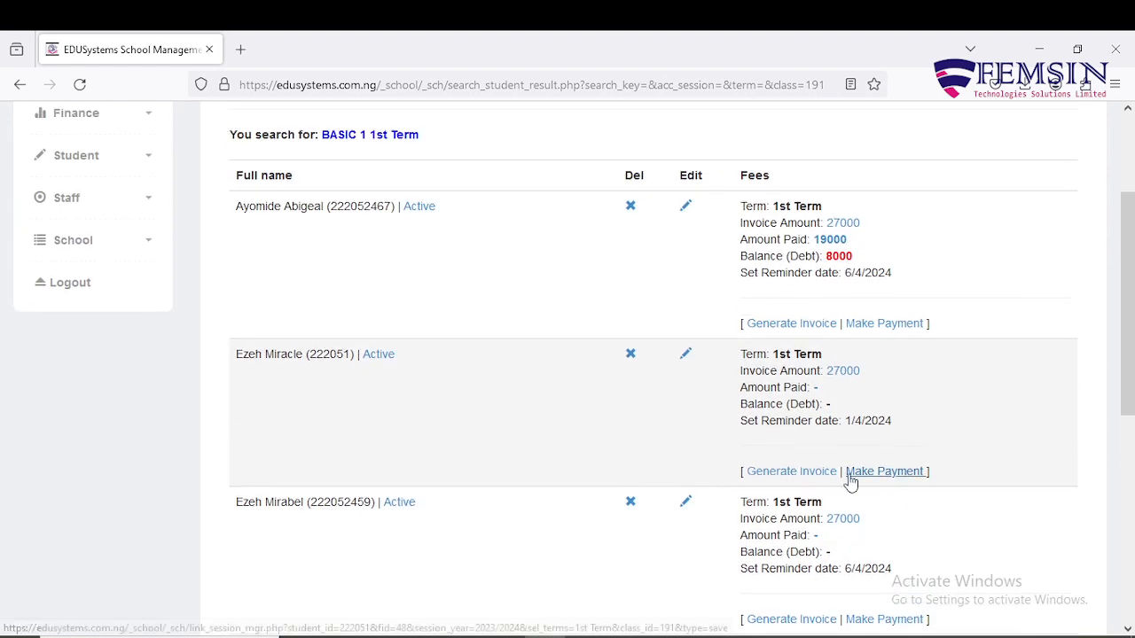
Record and save a 27000 fee payment for the second BASIC 1 student.
click(865, 475)
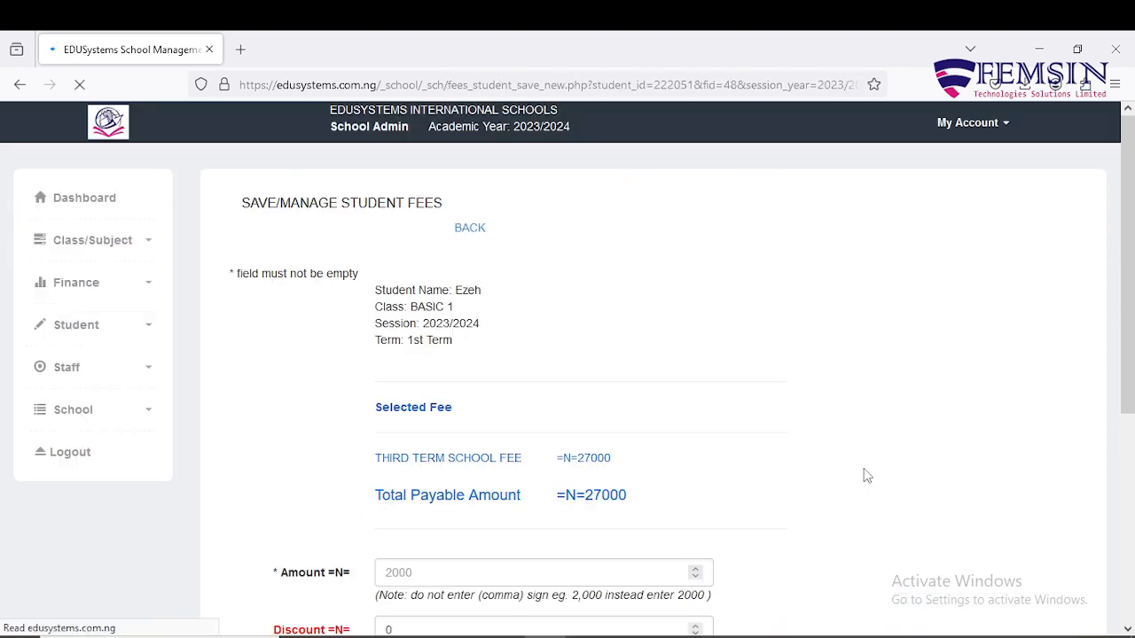
scroll(517, 411, down, 3)
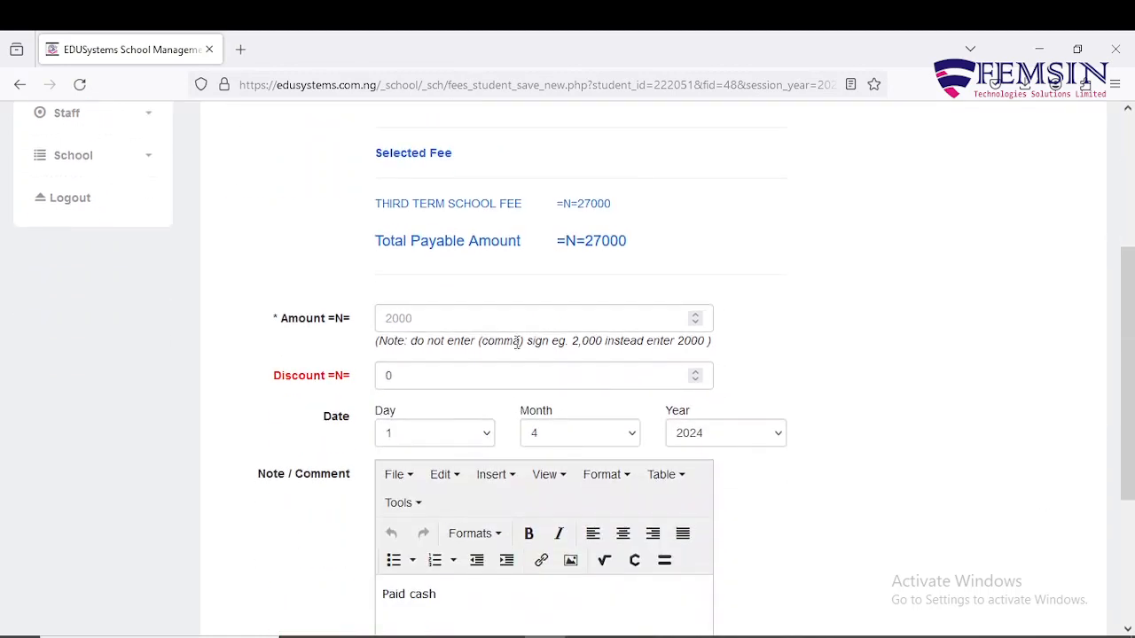
click(520, 319)
text(2)
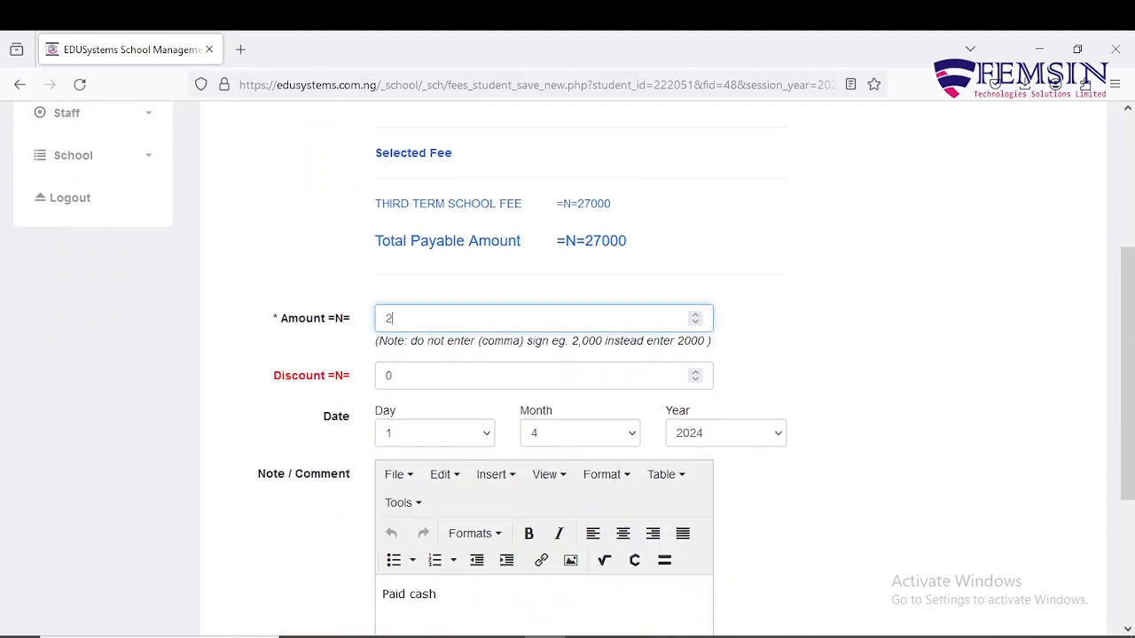
text(7000)
scroll(529, 365, down, 3)
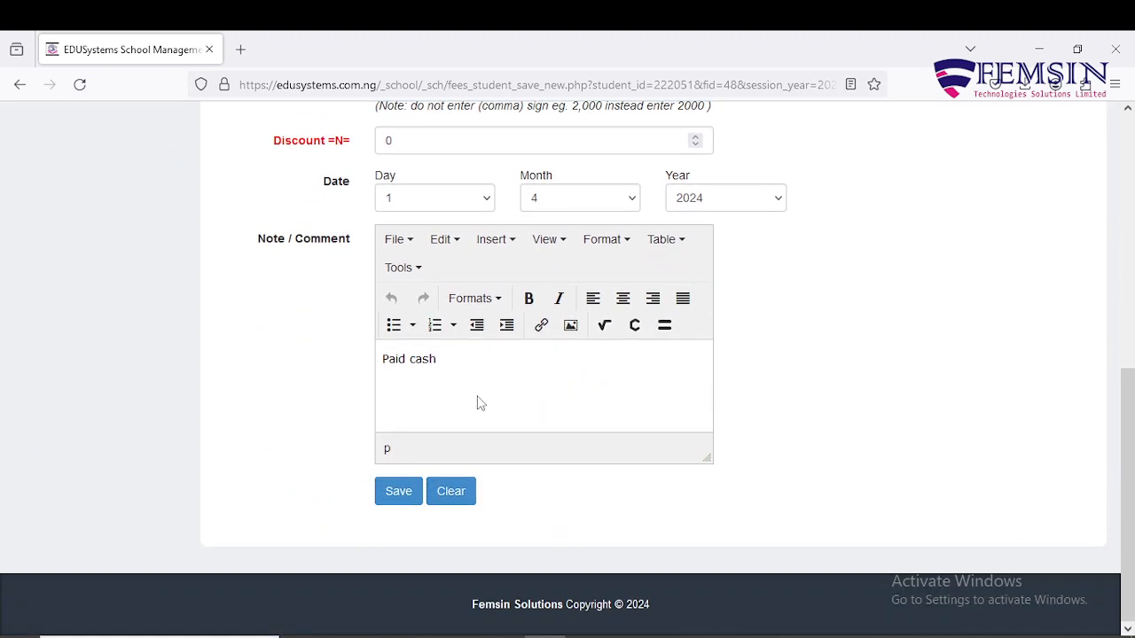
click(397, 493)
click(396, 494)
Check the saved payment, then return to the BASIC 1 student record list.
scroll(899, 340, up, 3)
scroll(792, 365, down, 1)
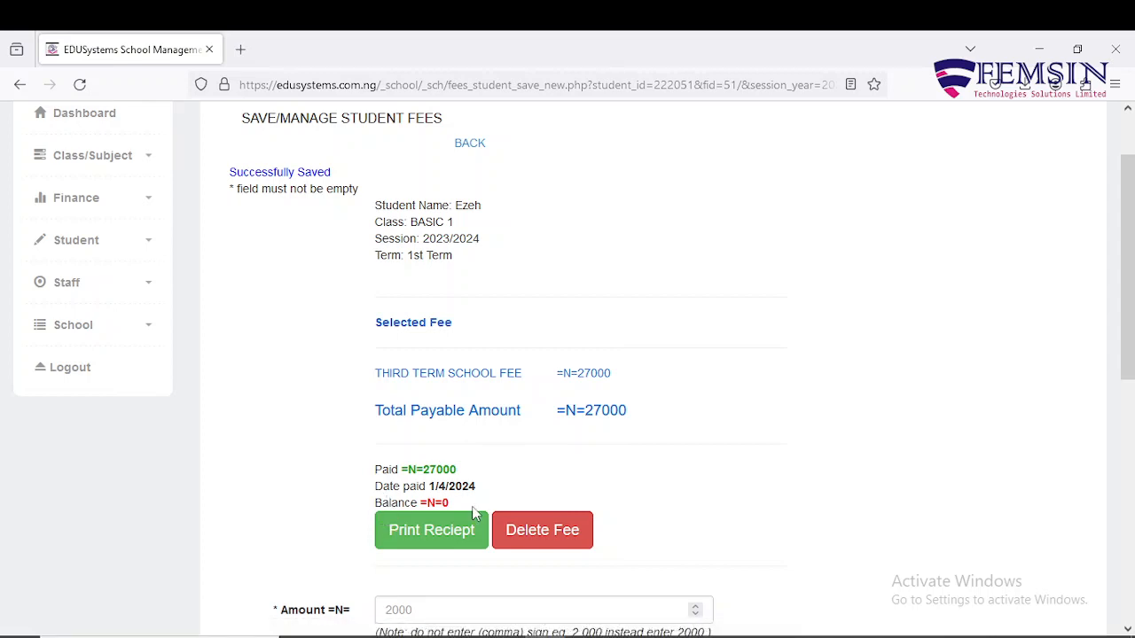
scroll(473, 512, down, 3)
scroll(472, 512, up, 3)
scroll(472, 512, up, 1)
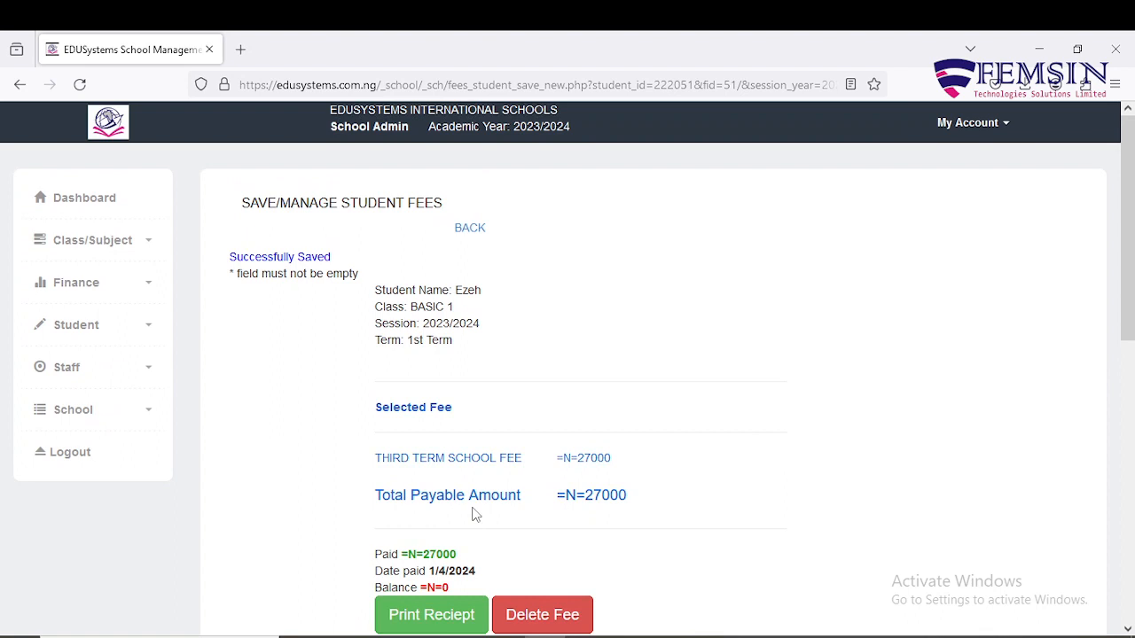
click(475, 236)
scroll(817, 509, down, 1)
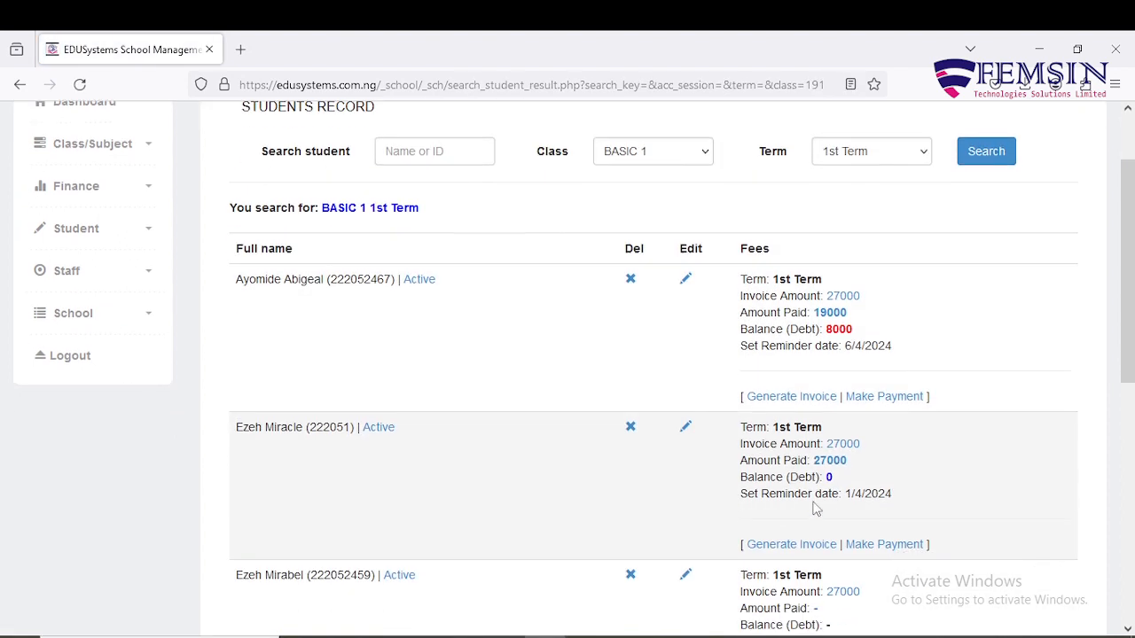
scroll(817, 509, down, 1)
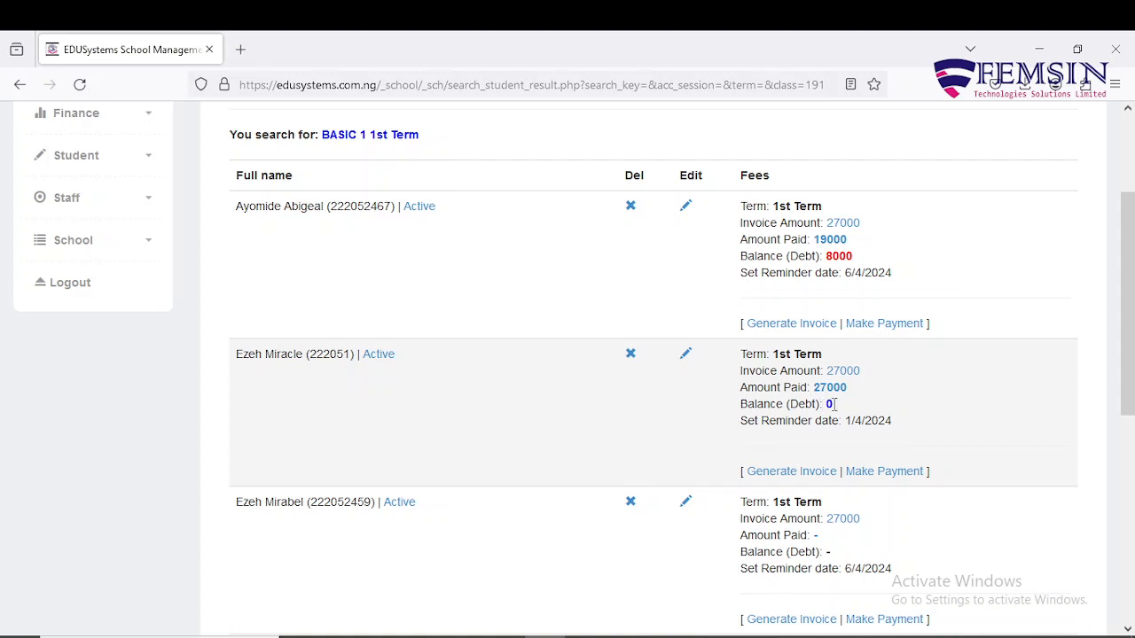
scroll(834, 404, down, 2)
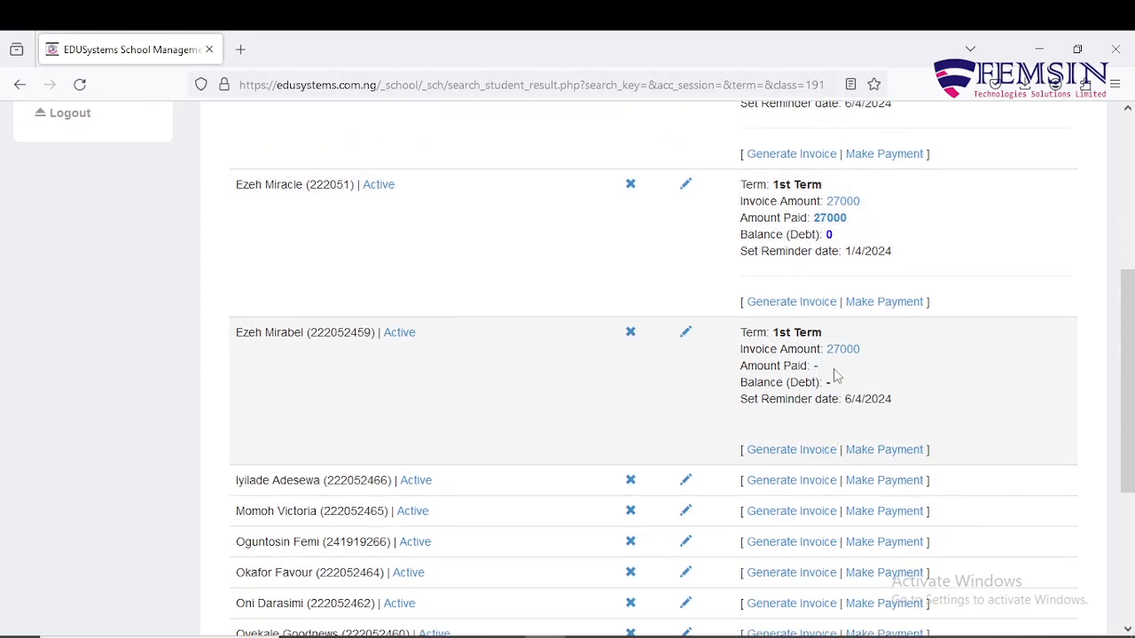
Pay the third student's full 27000 fee and return to the BASIC 1 list.
click(873, 452)
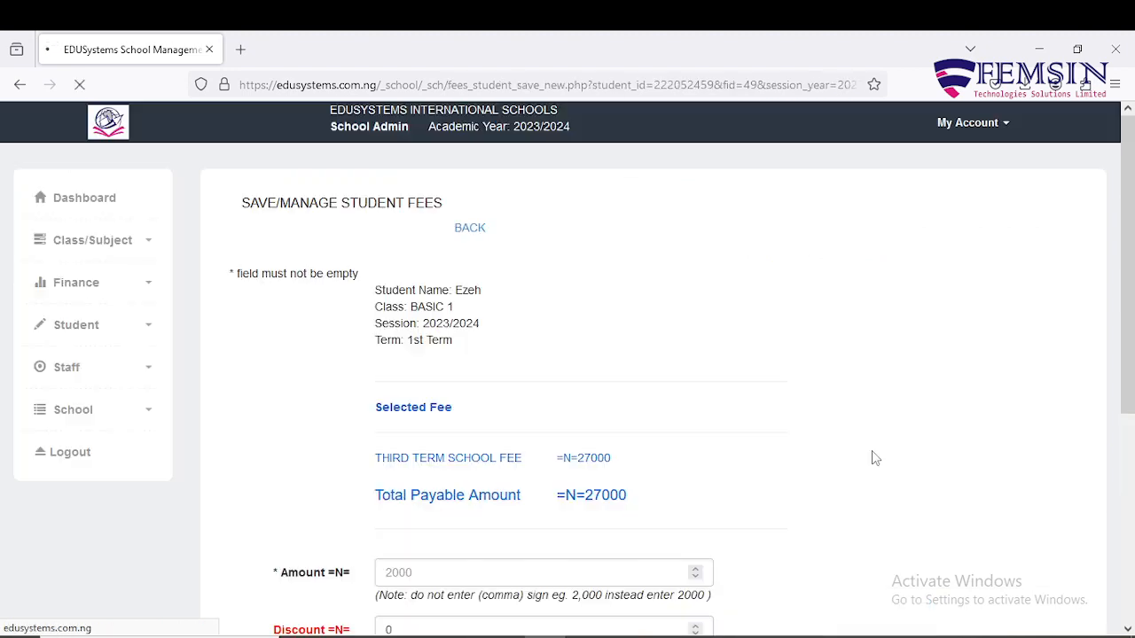
scroll(571, 360, down, 3)
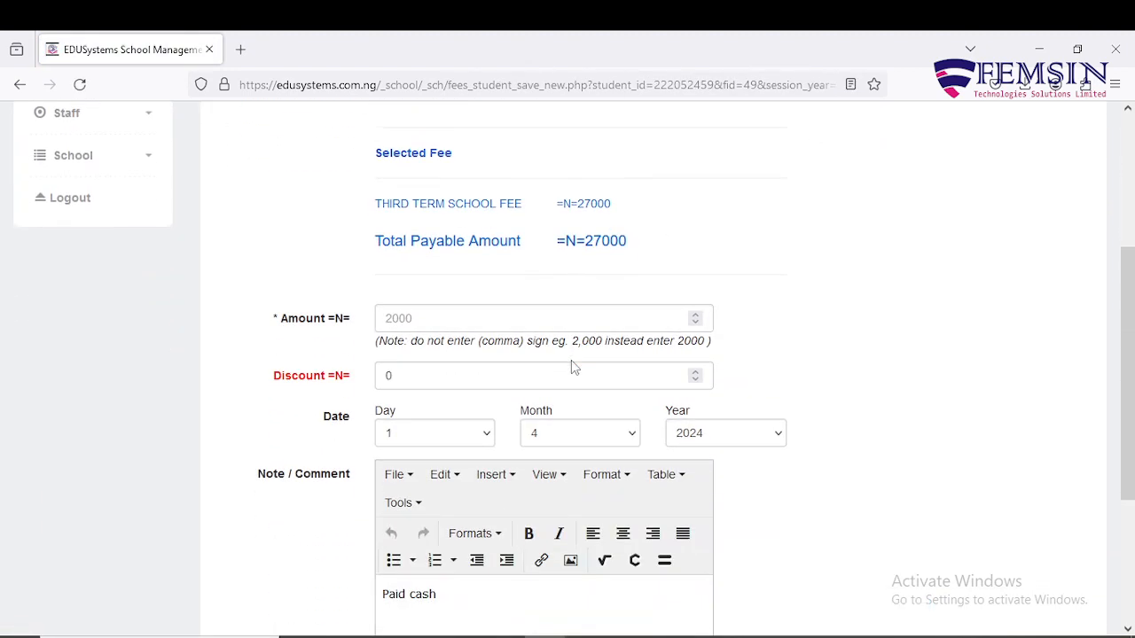
click(557, 317)
text(27000)
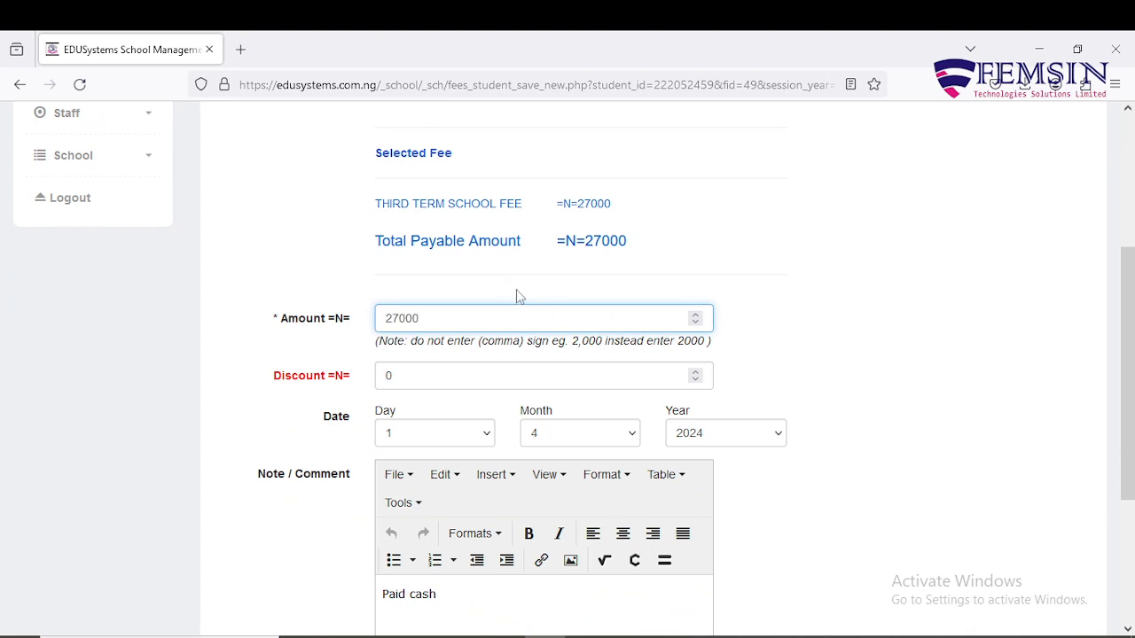
scroll(520, 296, down, 3)
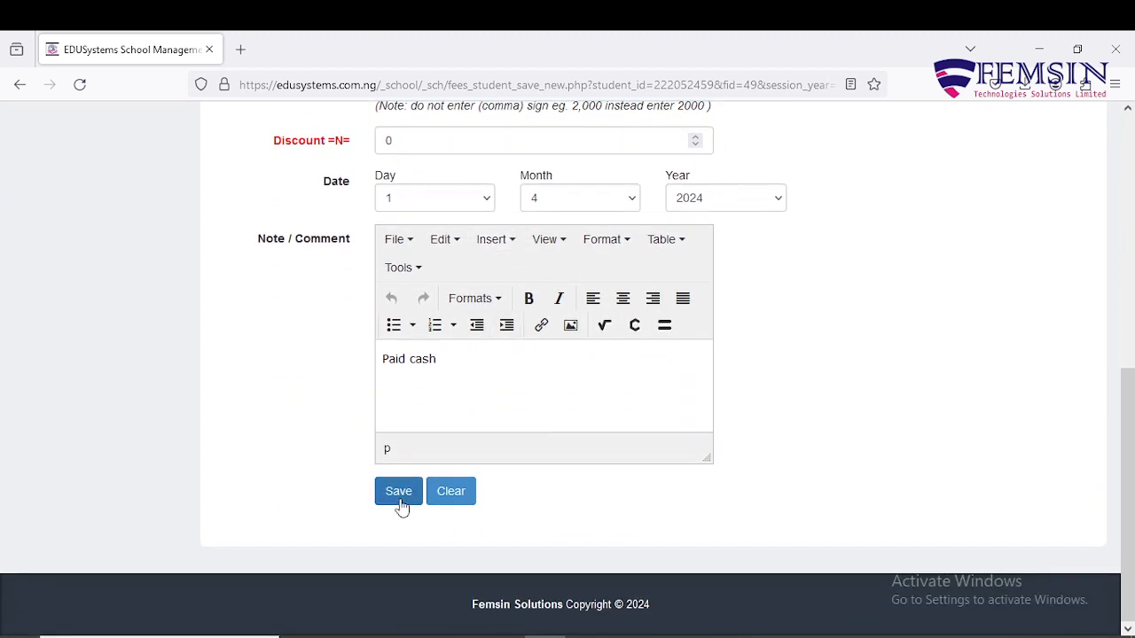
click(399, 493)
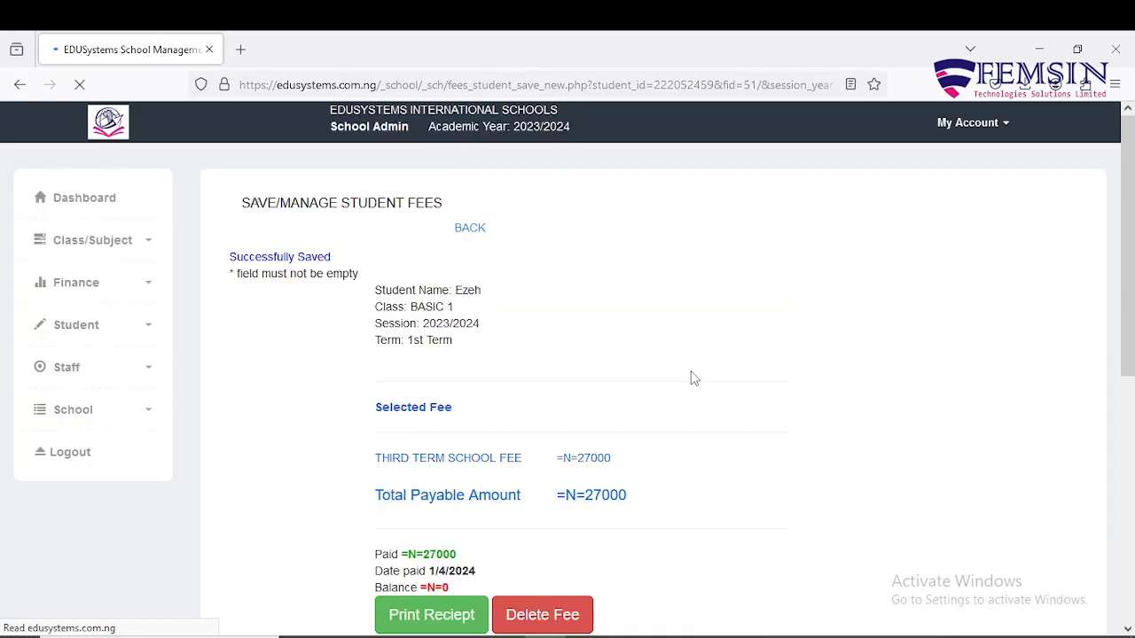
click(470, 228)
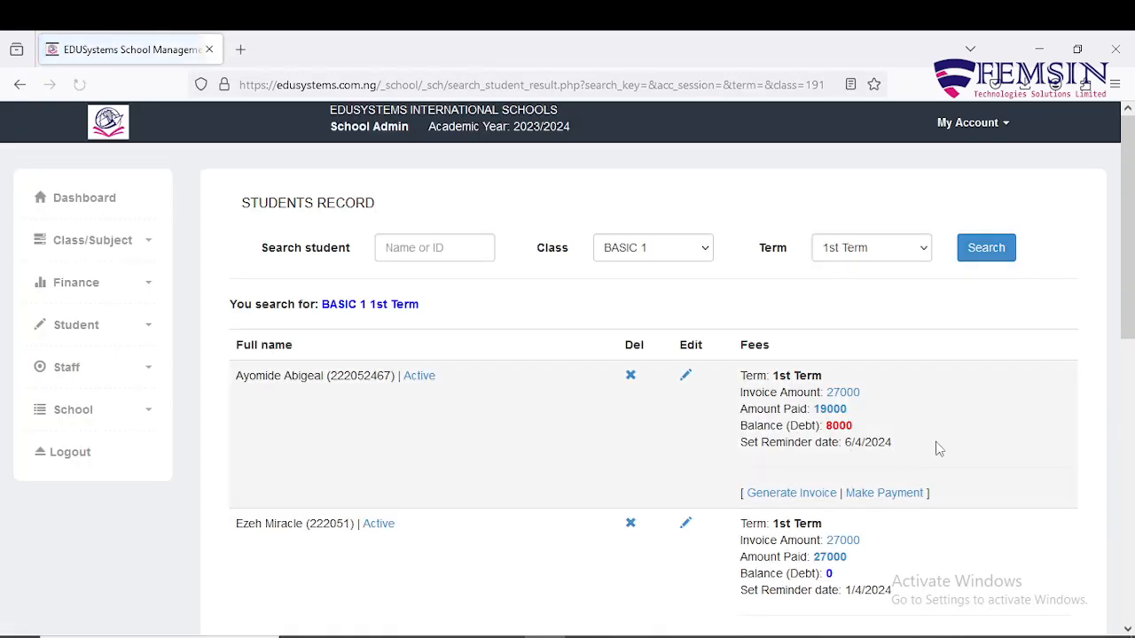
scroll(942, 449, down, 4)
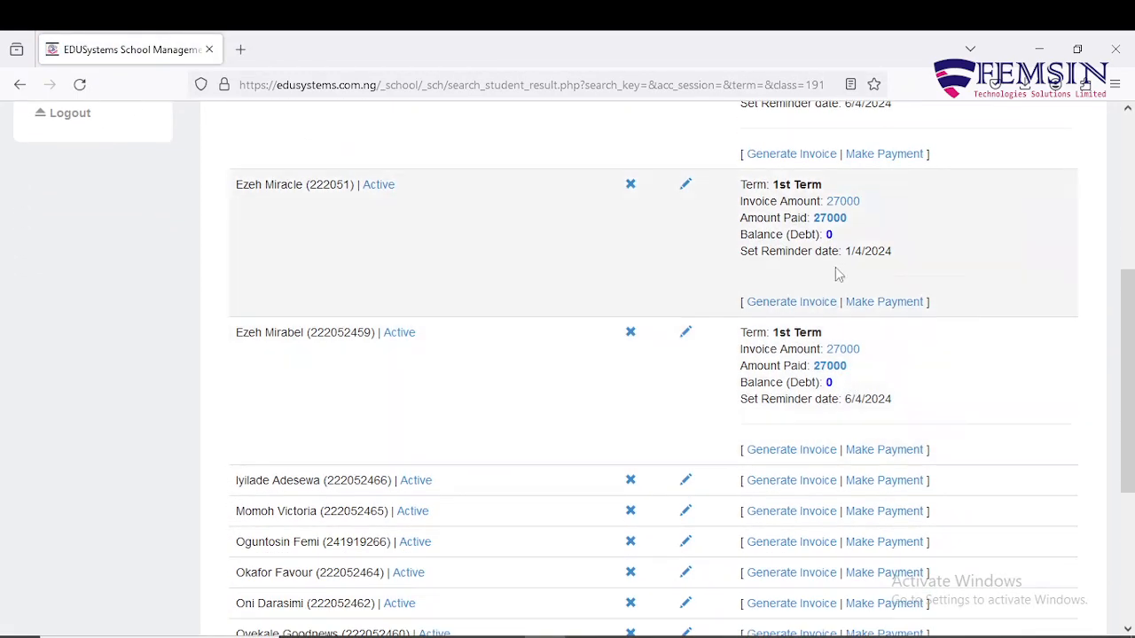
scroll(846, 326, up, 4)
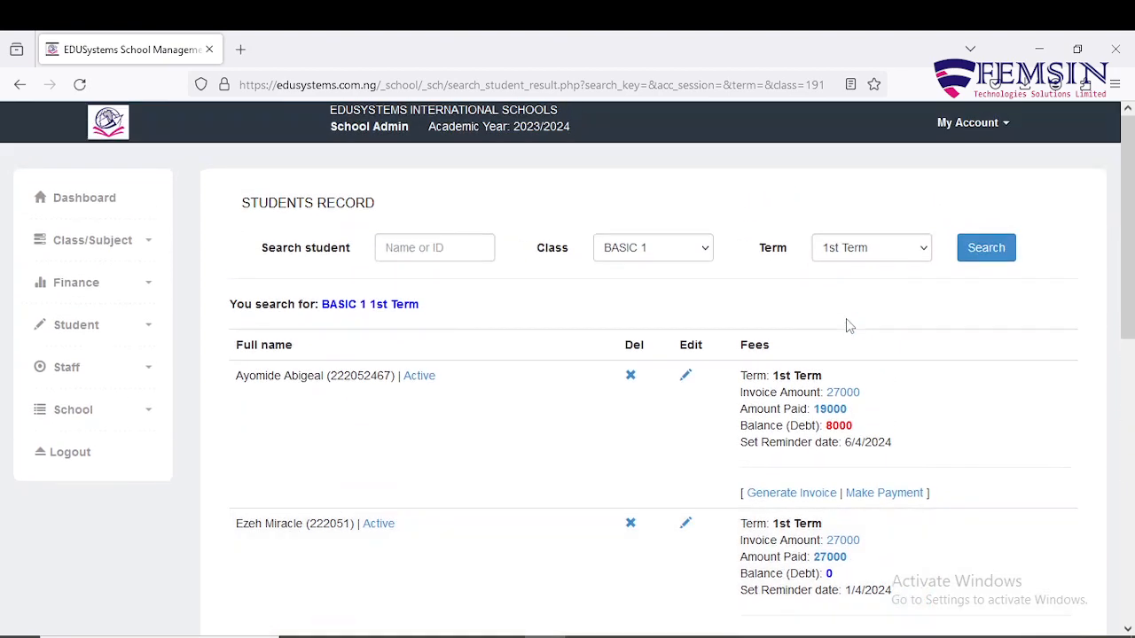
Open Finance > Filter Student Debt to show the BASIC 1 debt reminder.
click(148, 290)
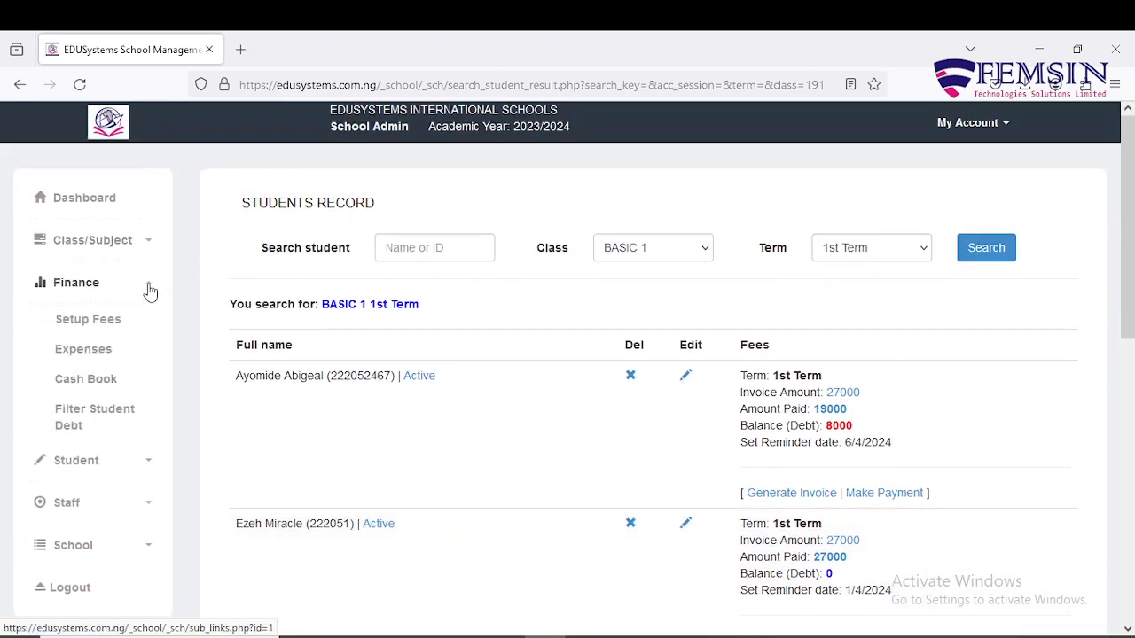
click(120, 417)
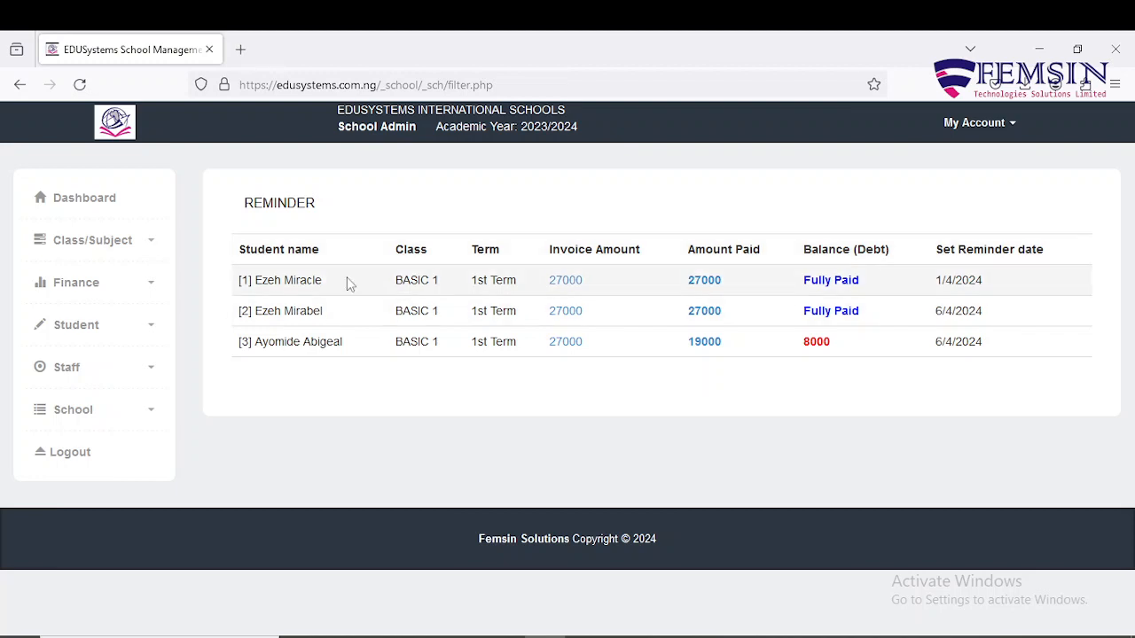
Revisit the BASIC 1 student record, then open the Attendance form from the Student menu.
click(147, 325)
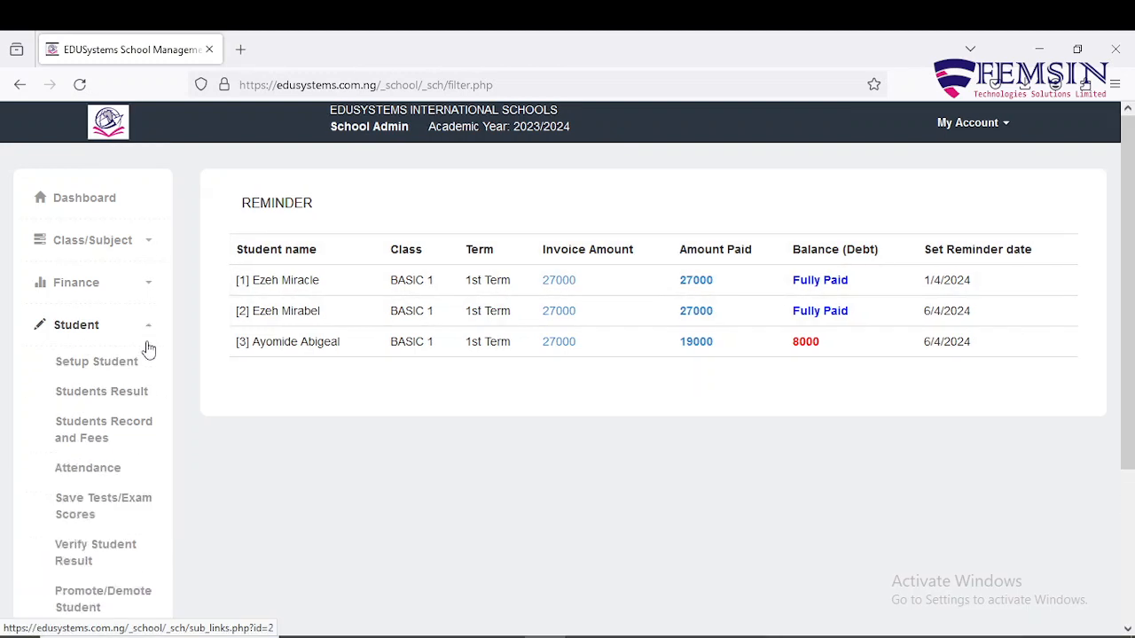
click(120, 431)
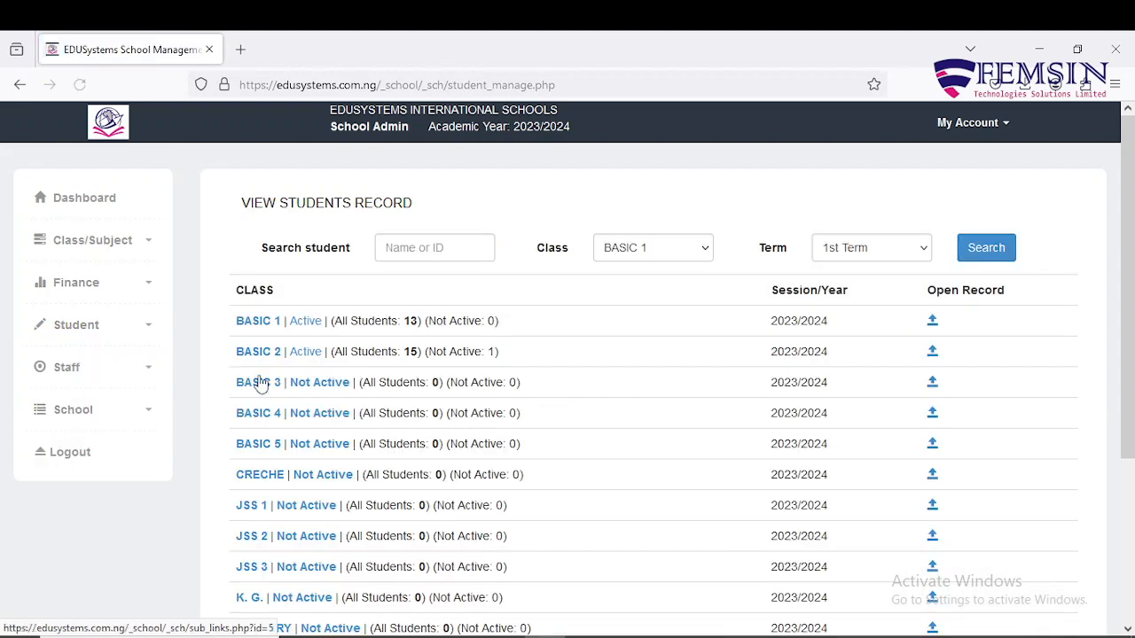
click(256, 321)
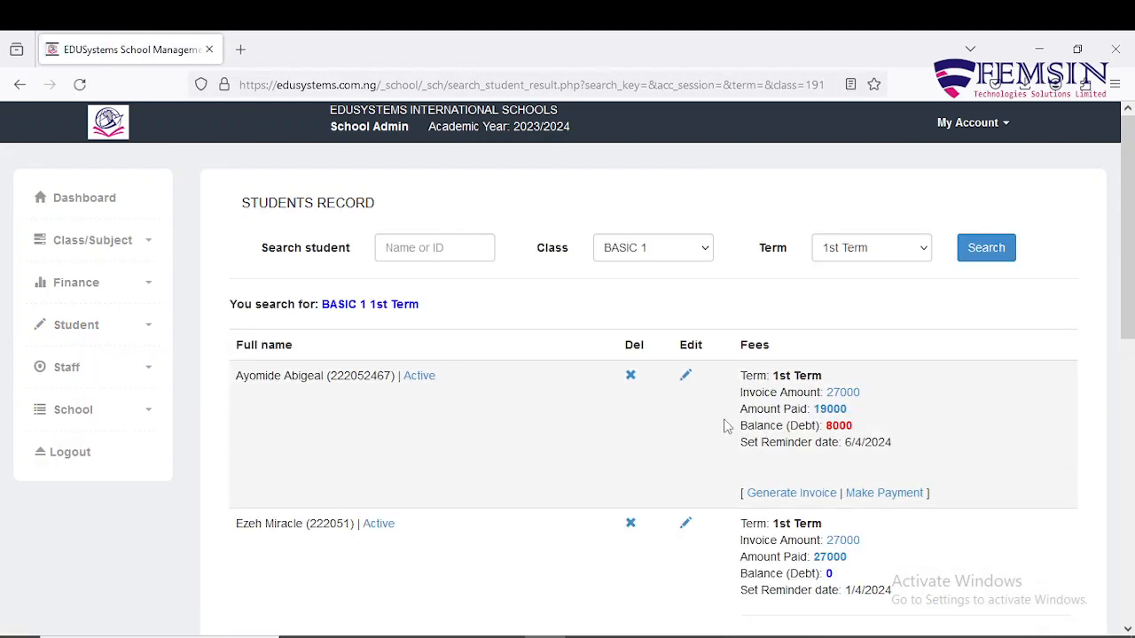
click(147, 325)
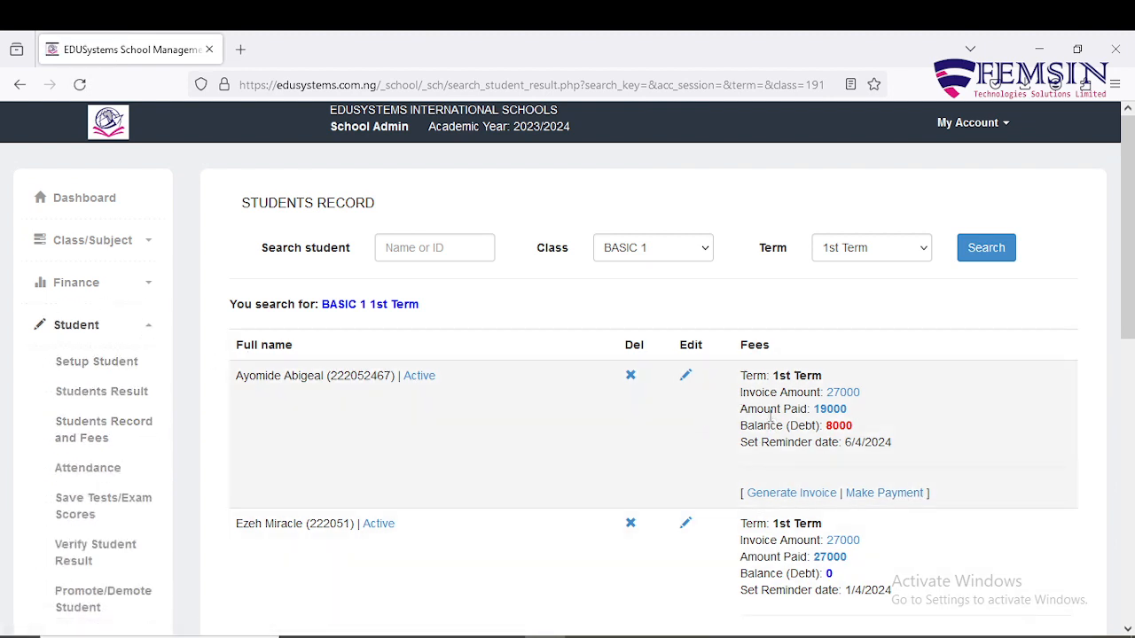
click(77, 470)
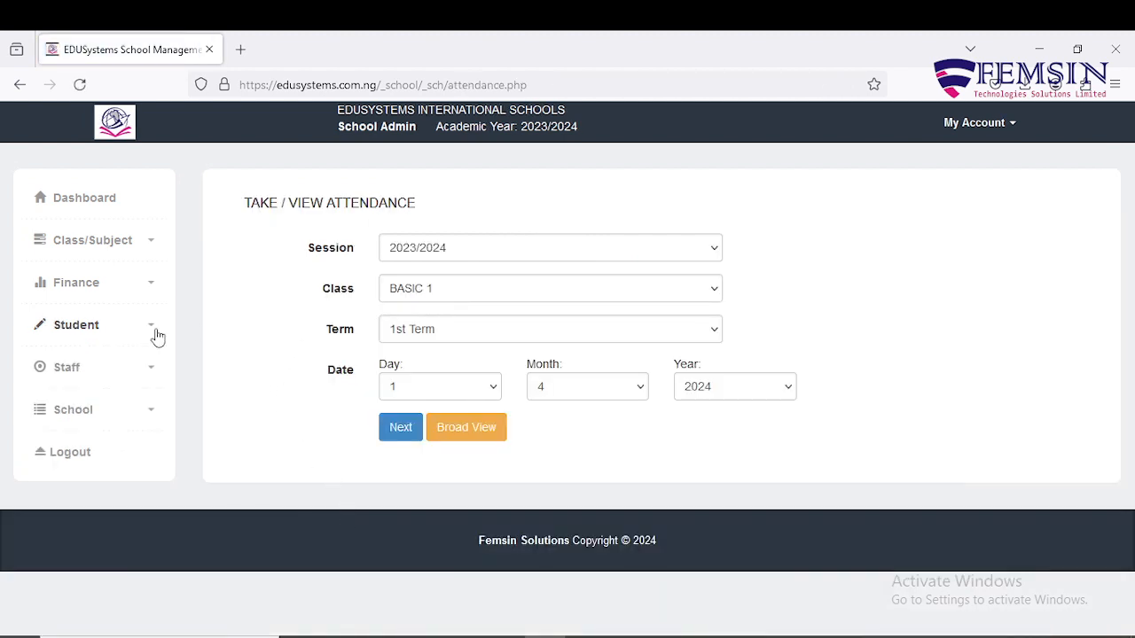
Confirm session 2023/2024 and class BASIC 1, and choose 3rd Term on the attendance form.
click(611, 253)
click(611, 252)
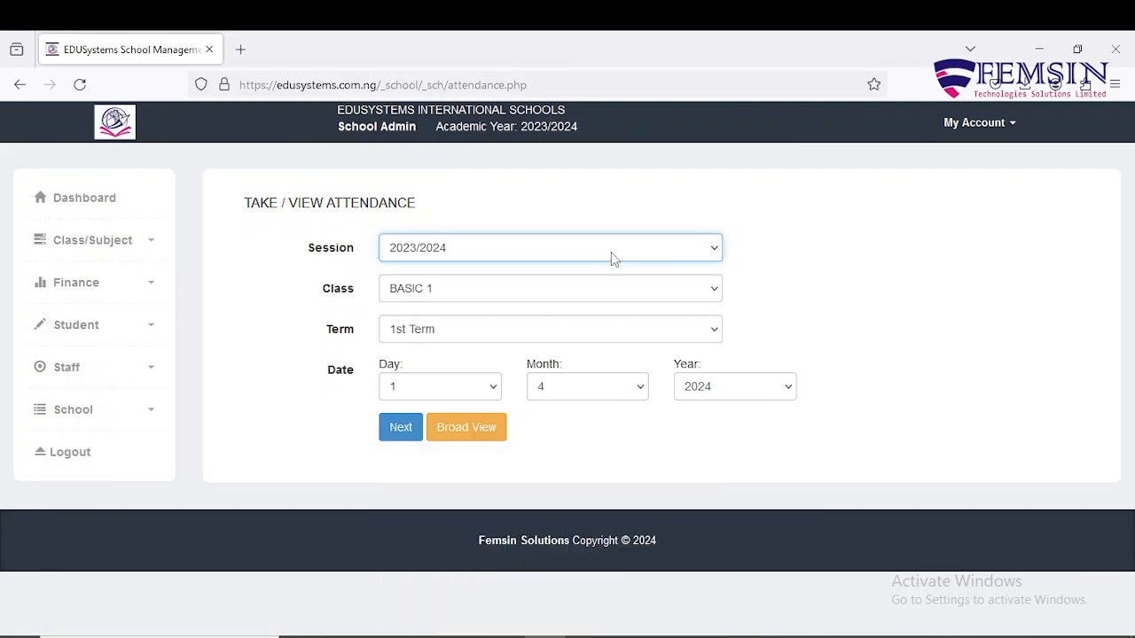
click(564, 292)
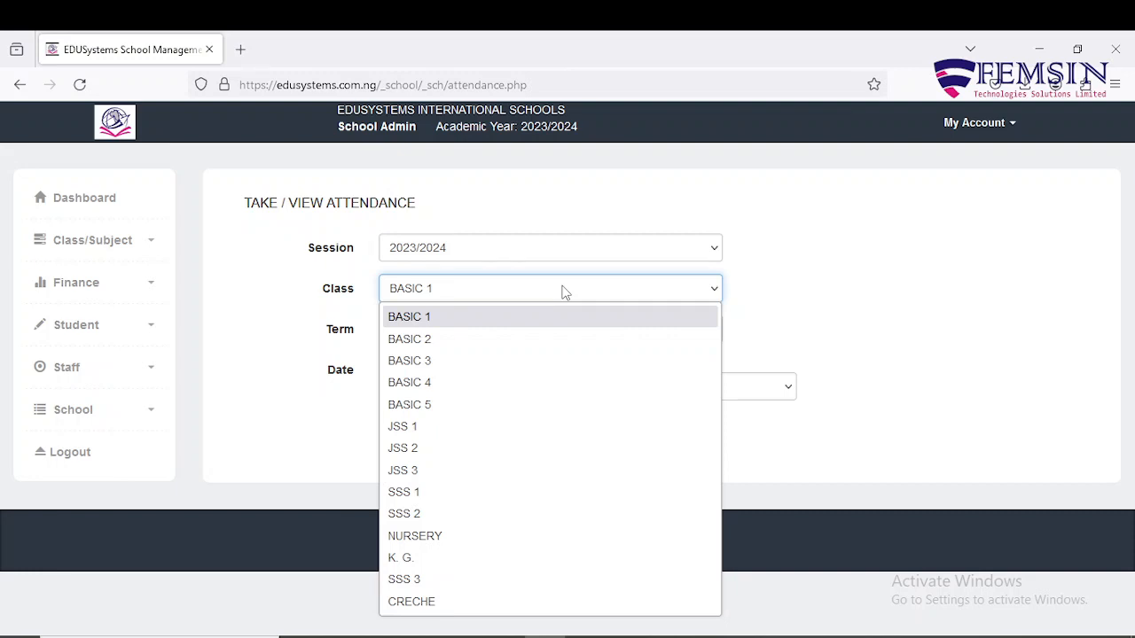
click(510, 298)
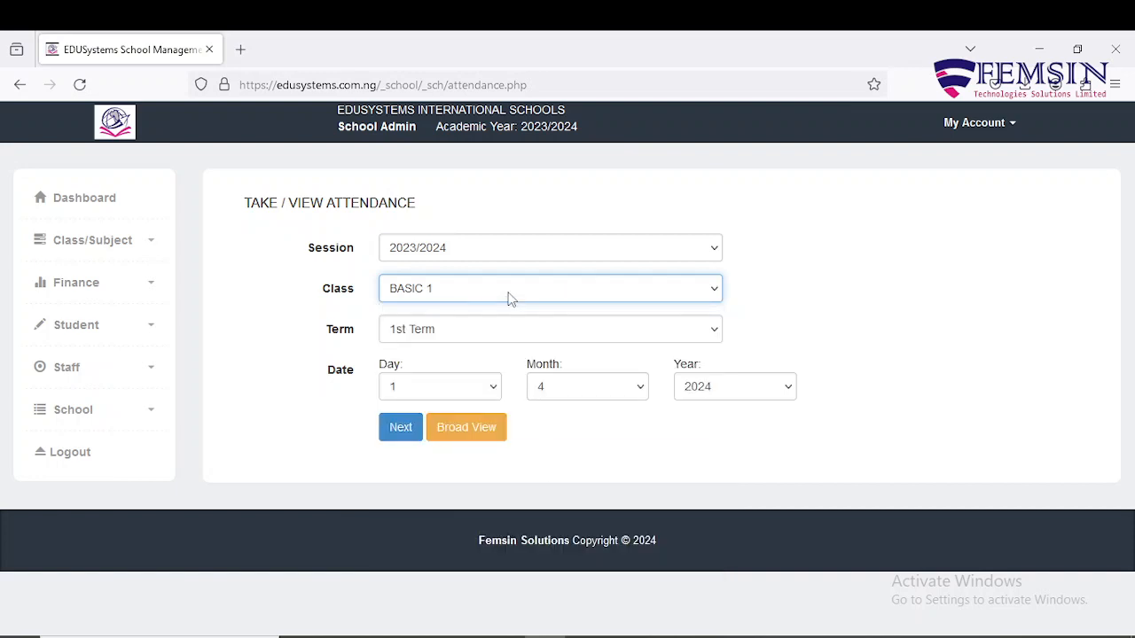
click(549, 336)
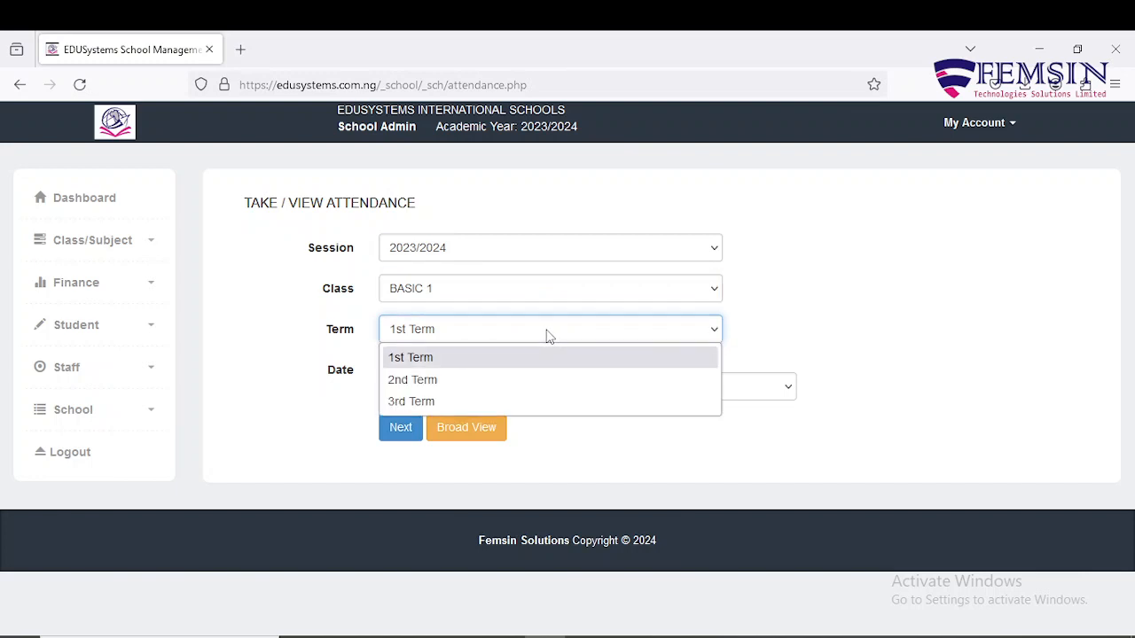
click(548, 403)
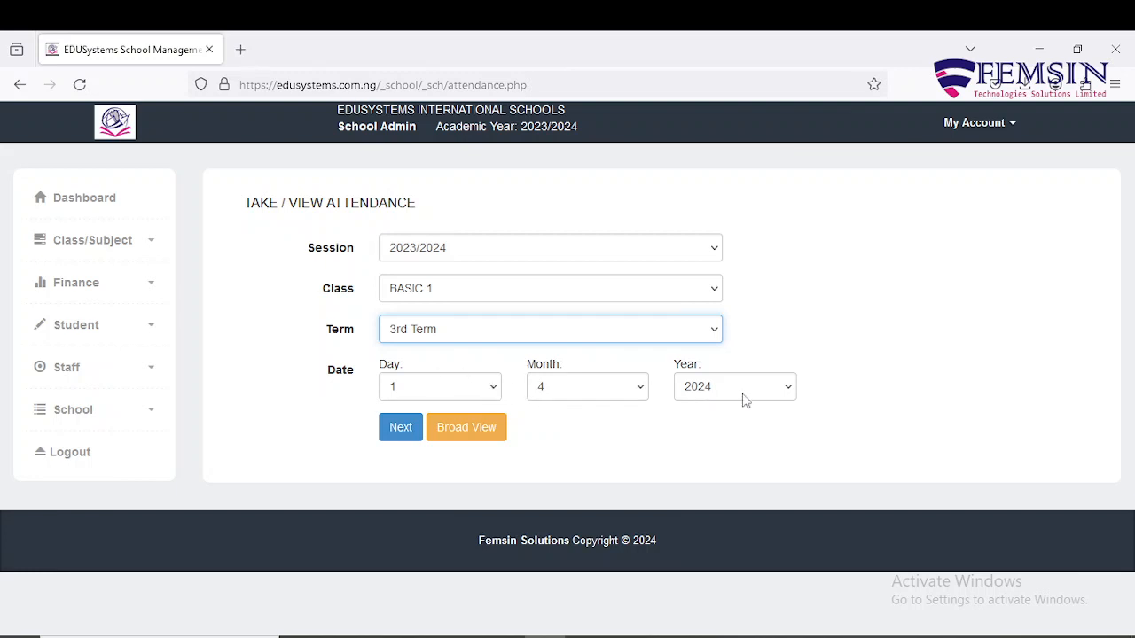
click(494, 390)
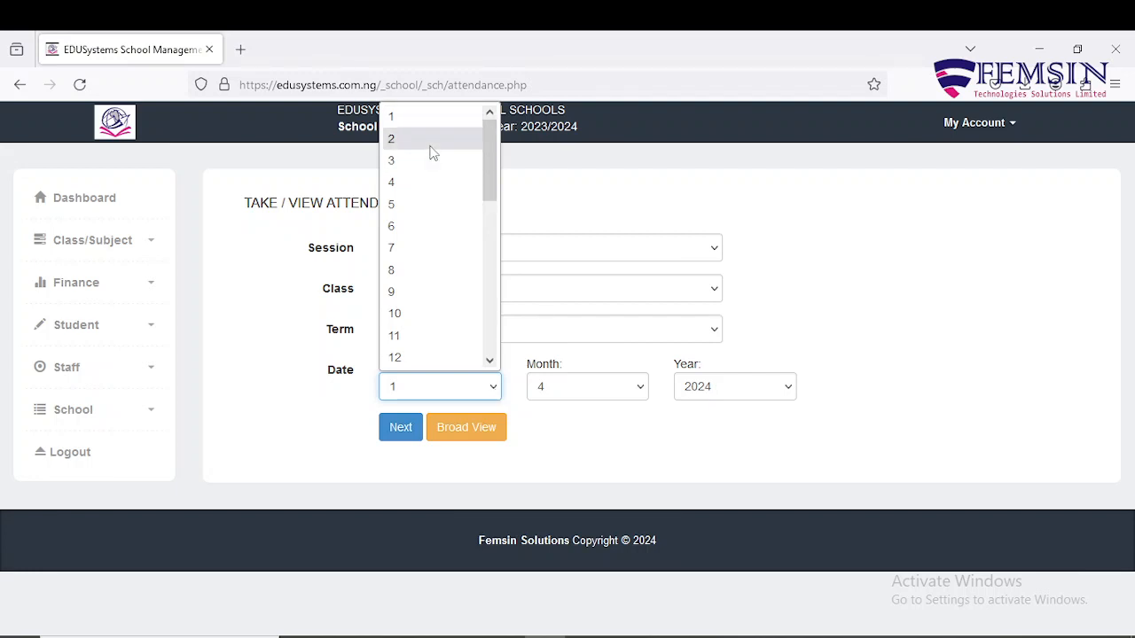
scroll(465, 263, down, 5)
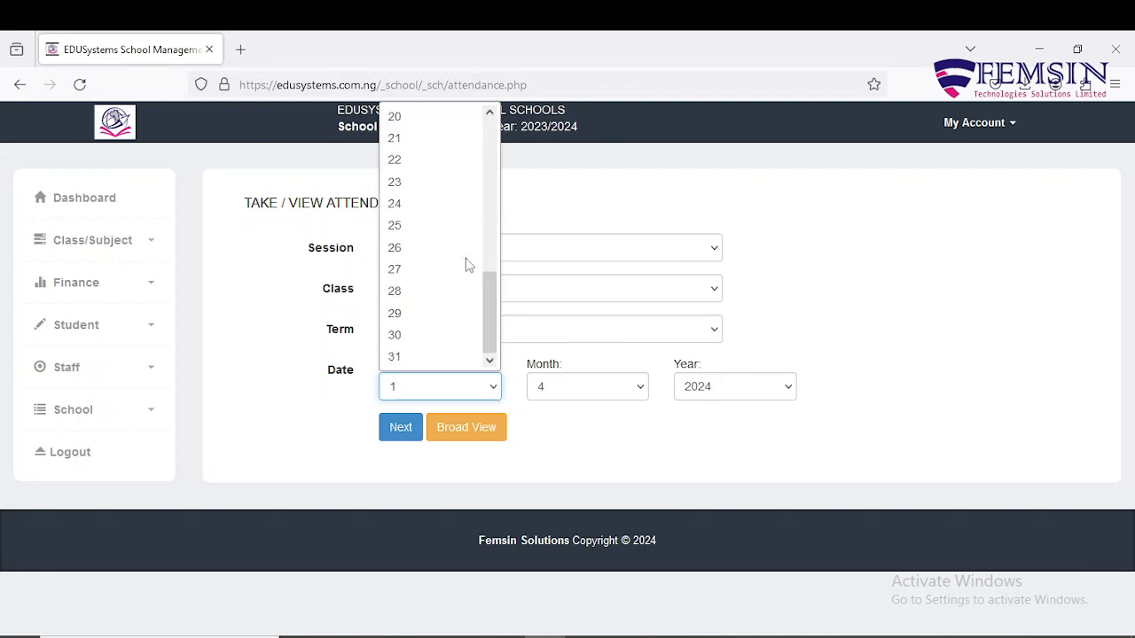
click(410, 358)
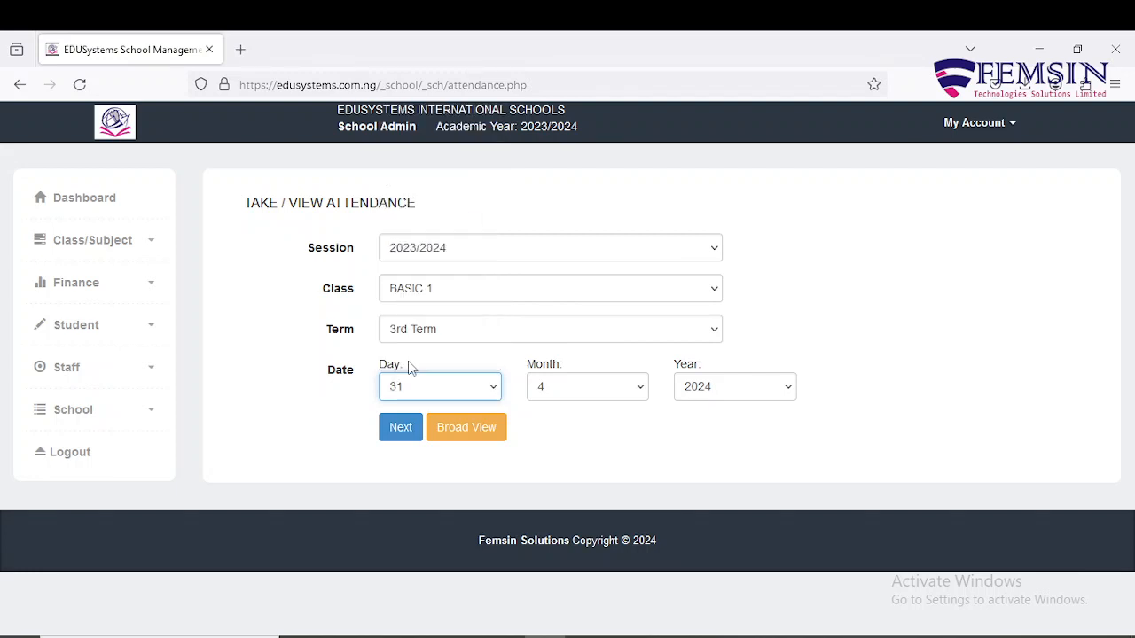
click(641, 391)
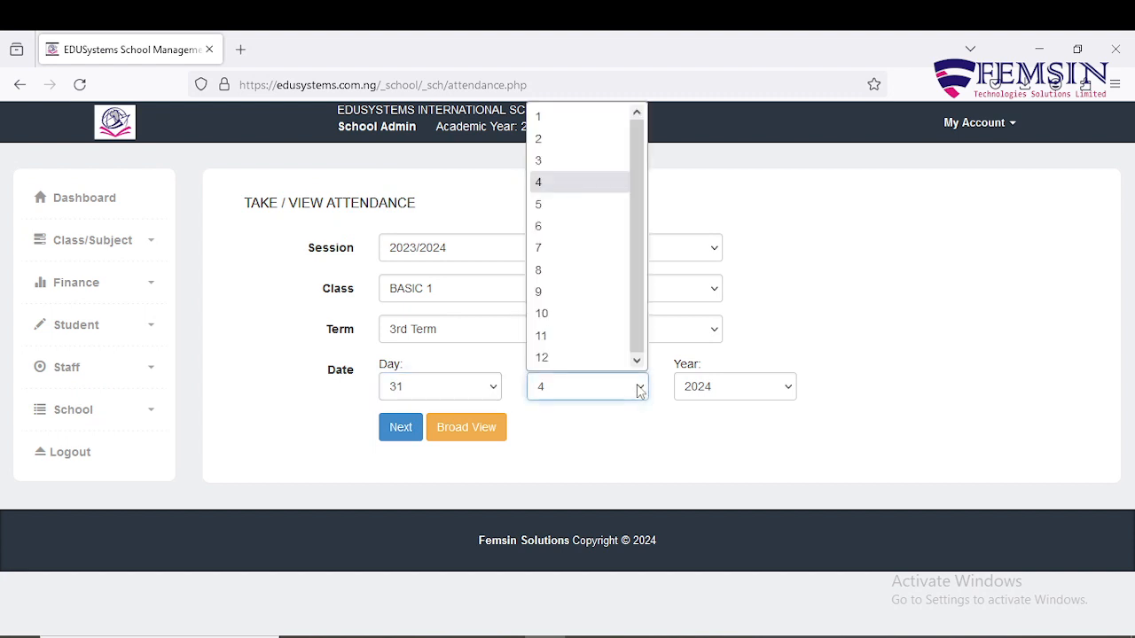
click(585, 163)
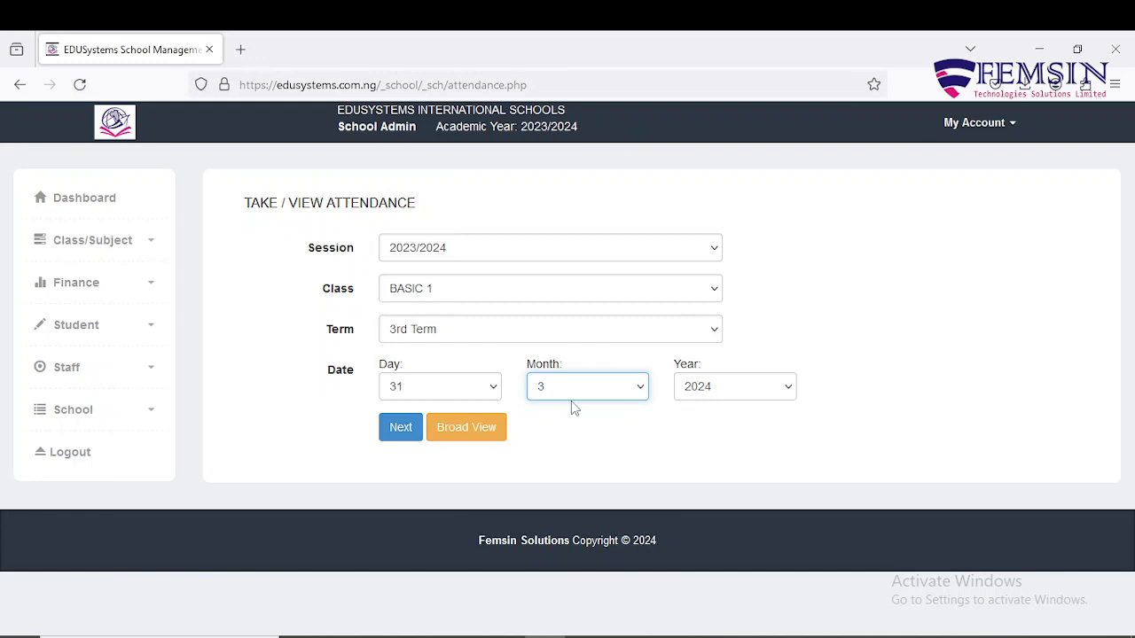
click(494, 392)
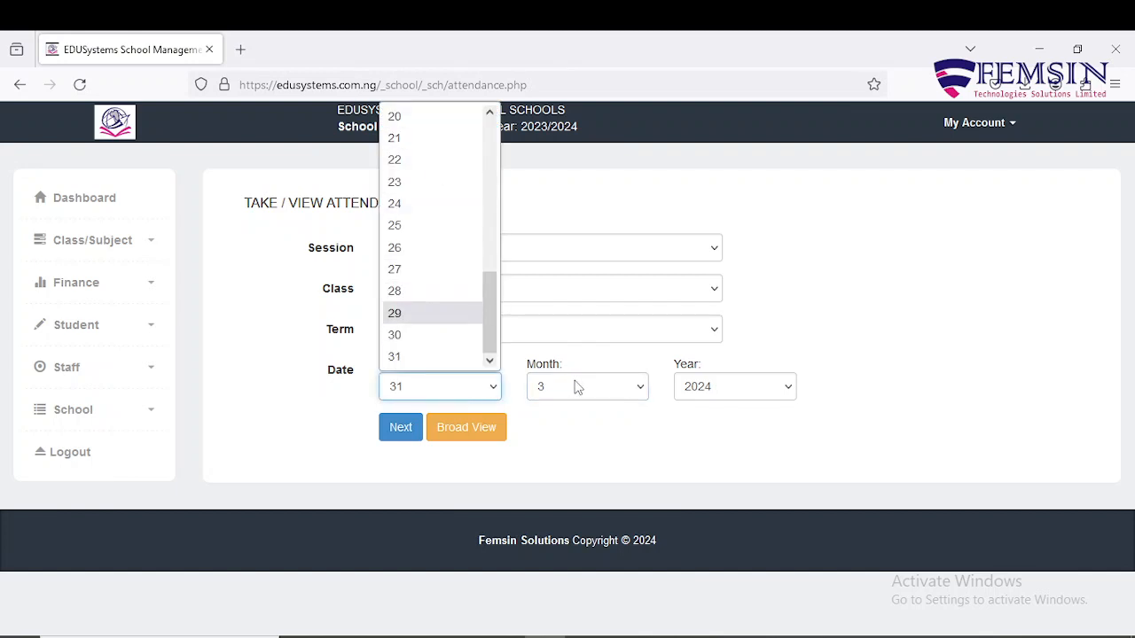
scroll(448, 213, up, 6)
scroll(446, 191, up, 1)
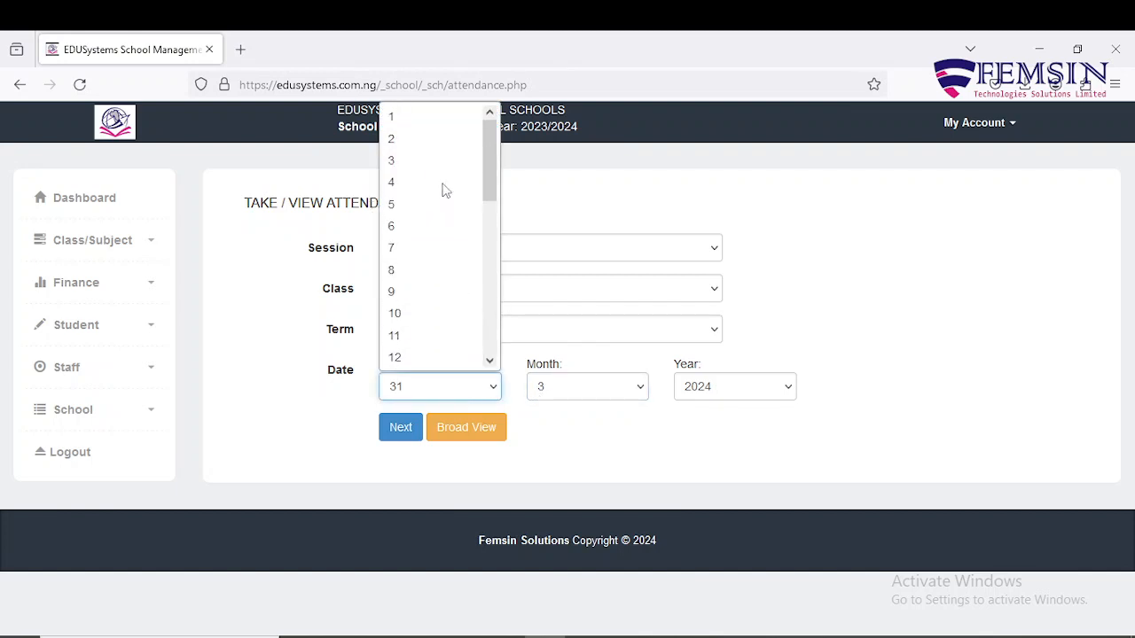
click(423, 113)
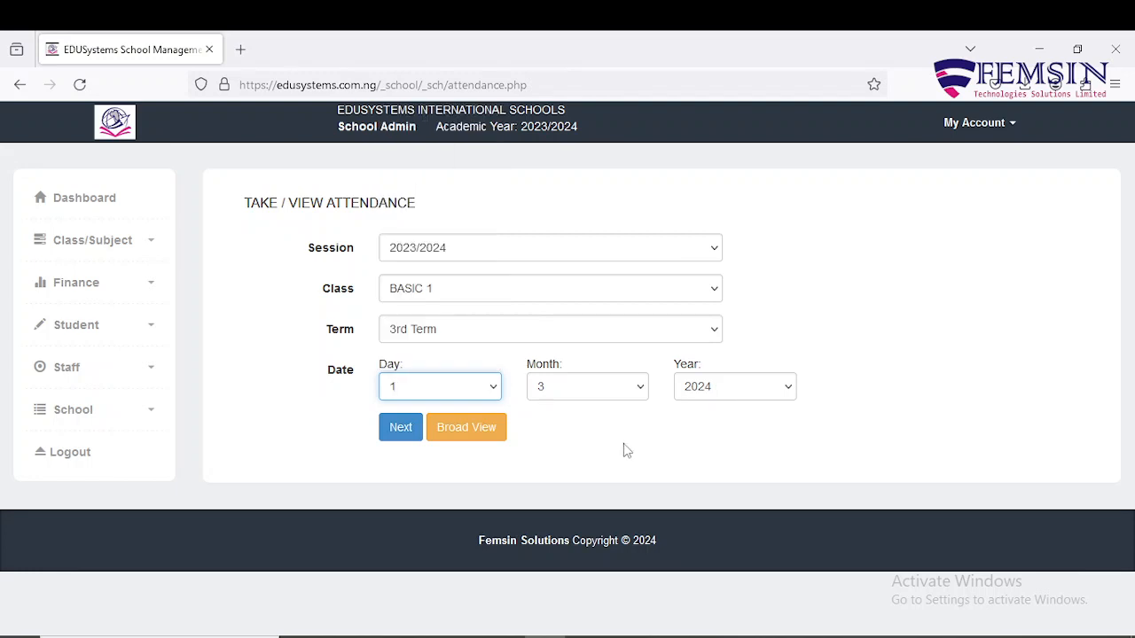
click(640, 388)
click(570, 186)
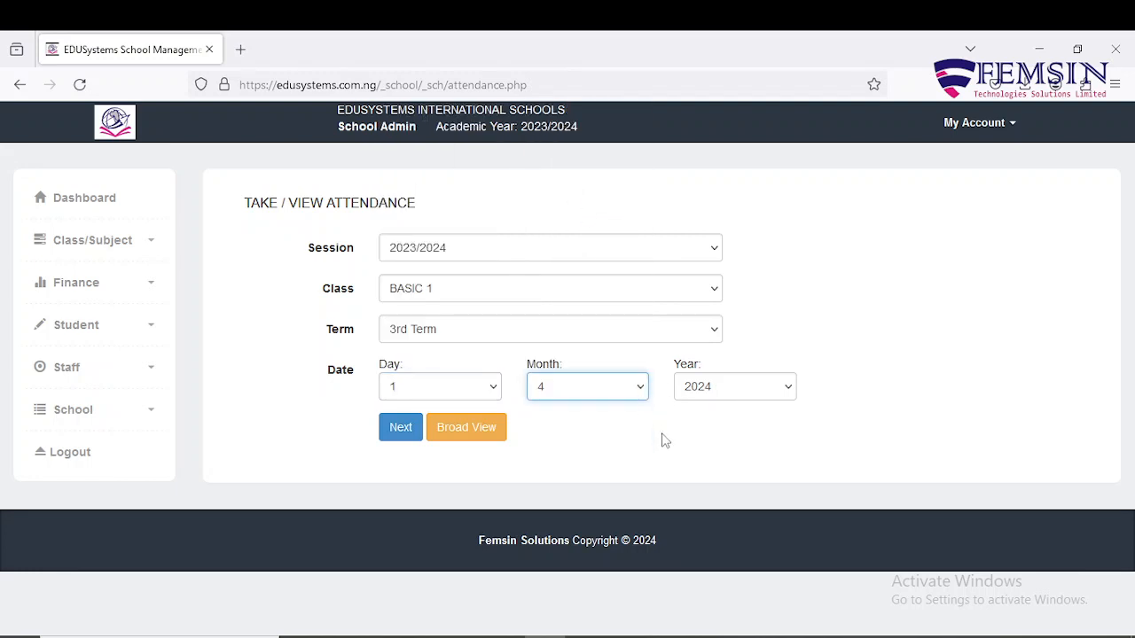
click(398, 433)
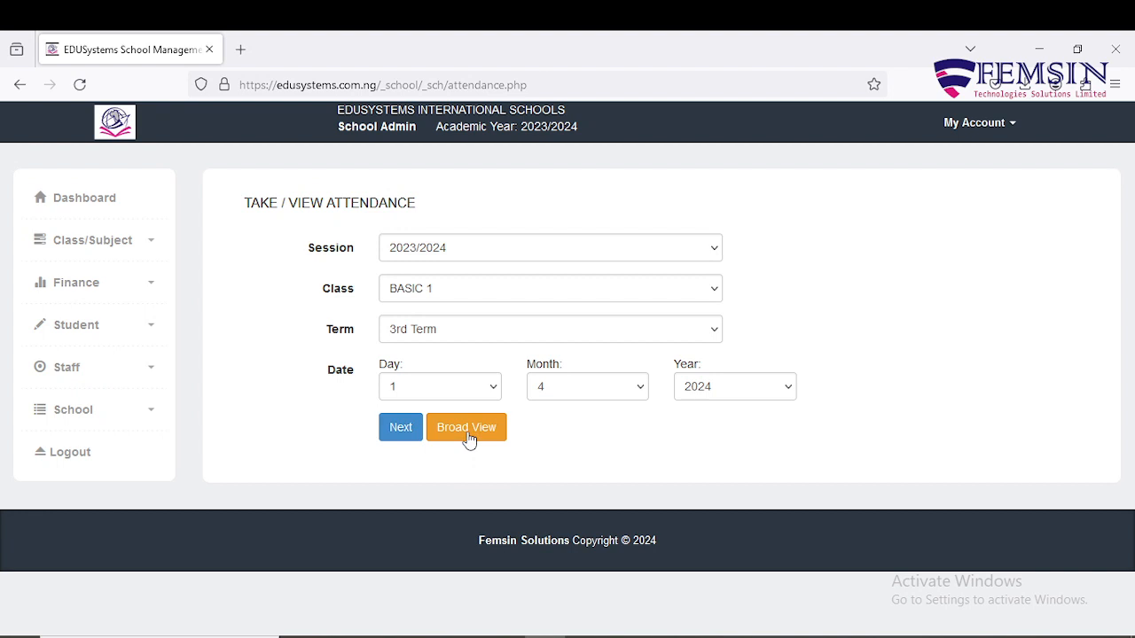
Load the 1/4/2024 attendance register and scroll through all 13 BASIC 1 students.
click(400, 429)
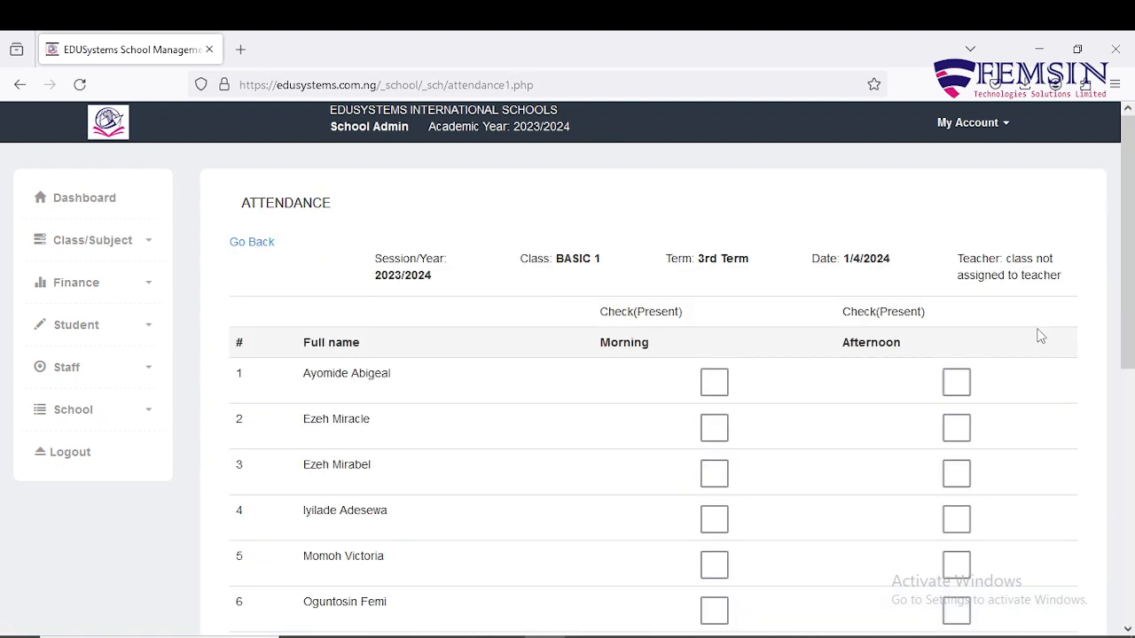
scroll(1046, 335, down, 1)
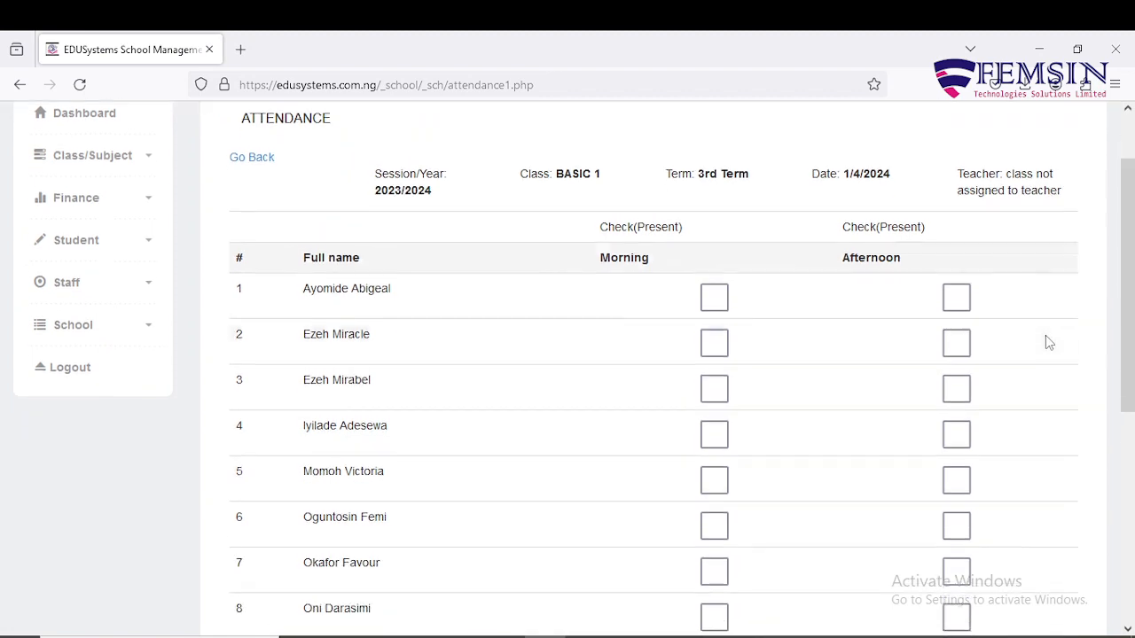
scroll(1047, 337, down, 4)
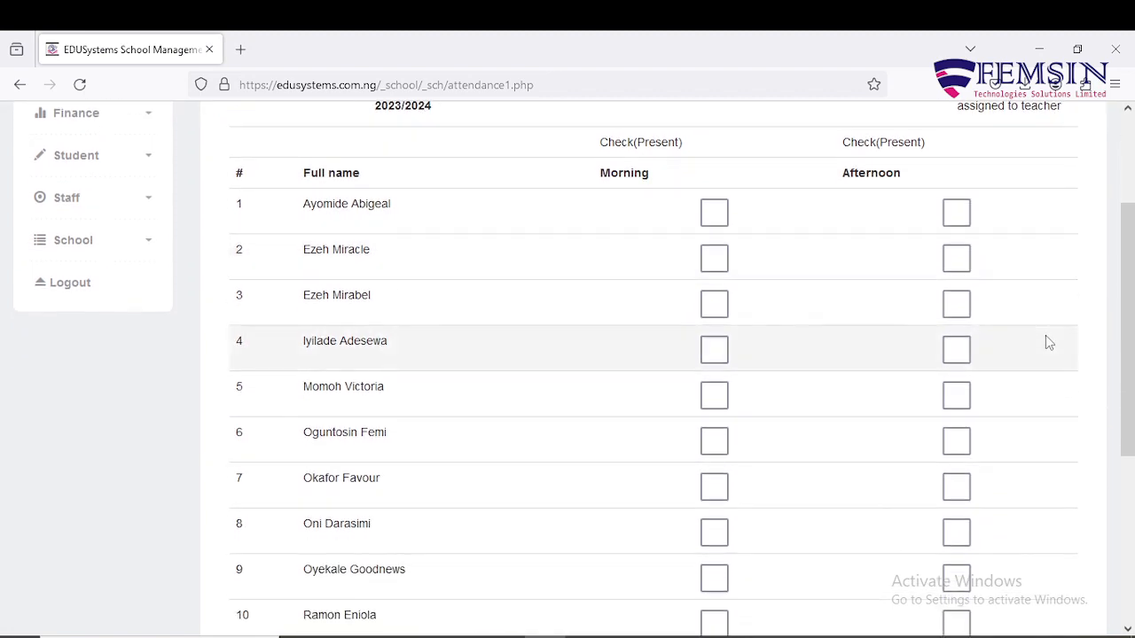
scroll(1045, 343, down, 1)
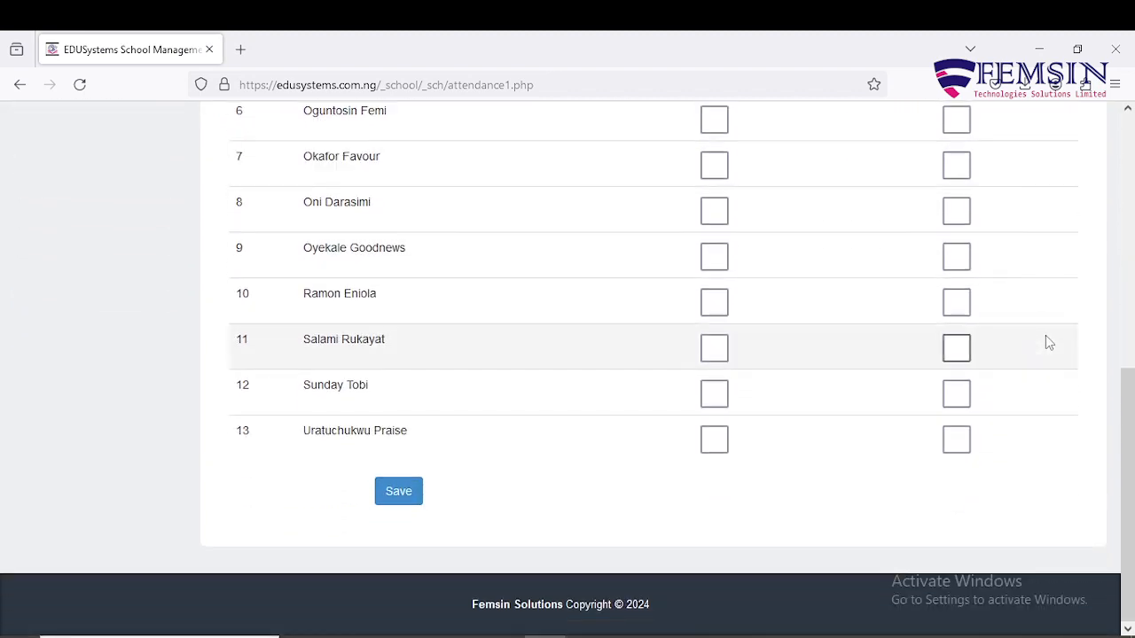
scroll(1046, 343, up, 3)
scroll(1045, 343, up, 2)
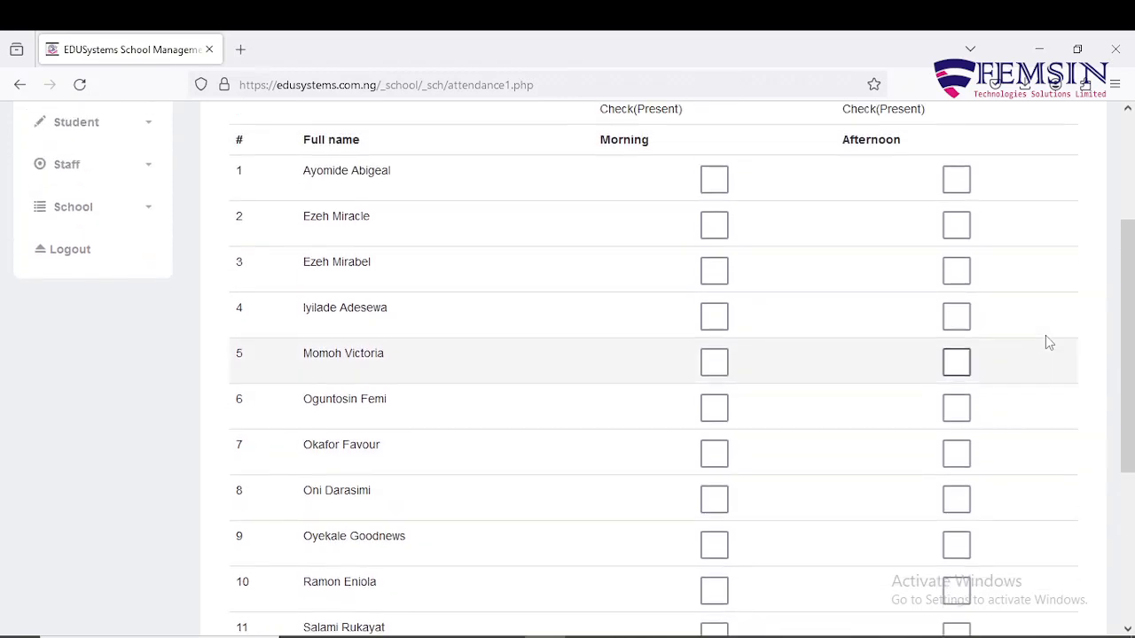
scroll(1048, 343, up, 2)
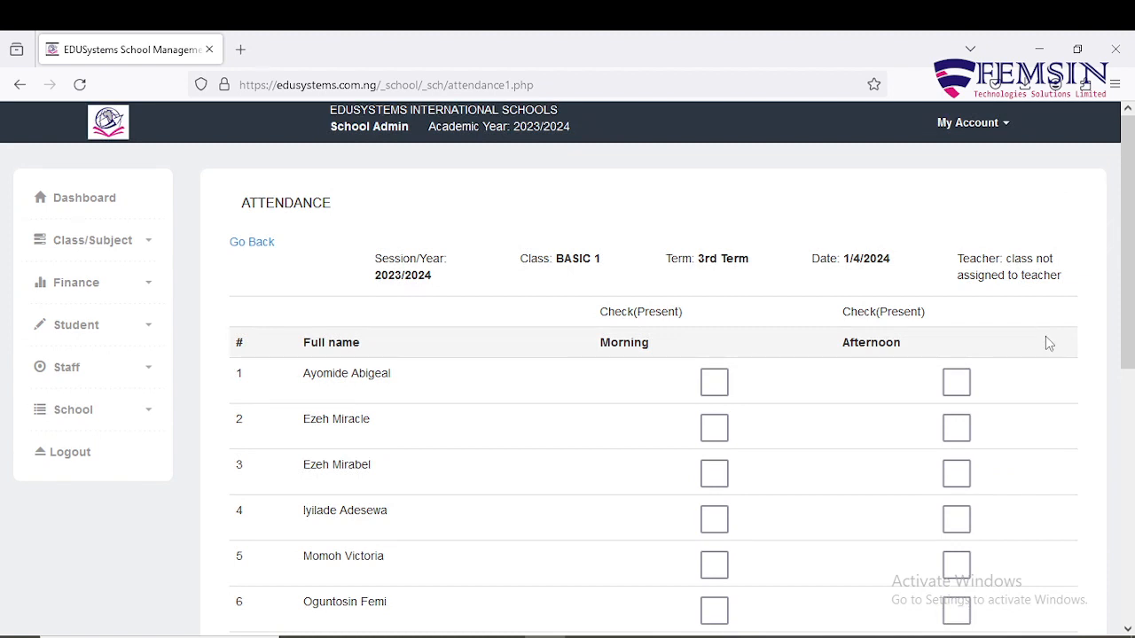
scroll(1045, 343, down, 2)
Mark pupils 1–4, 6 and 7 present morning and afternoon, skipping pupil 5.
click(714, 213)
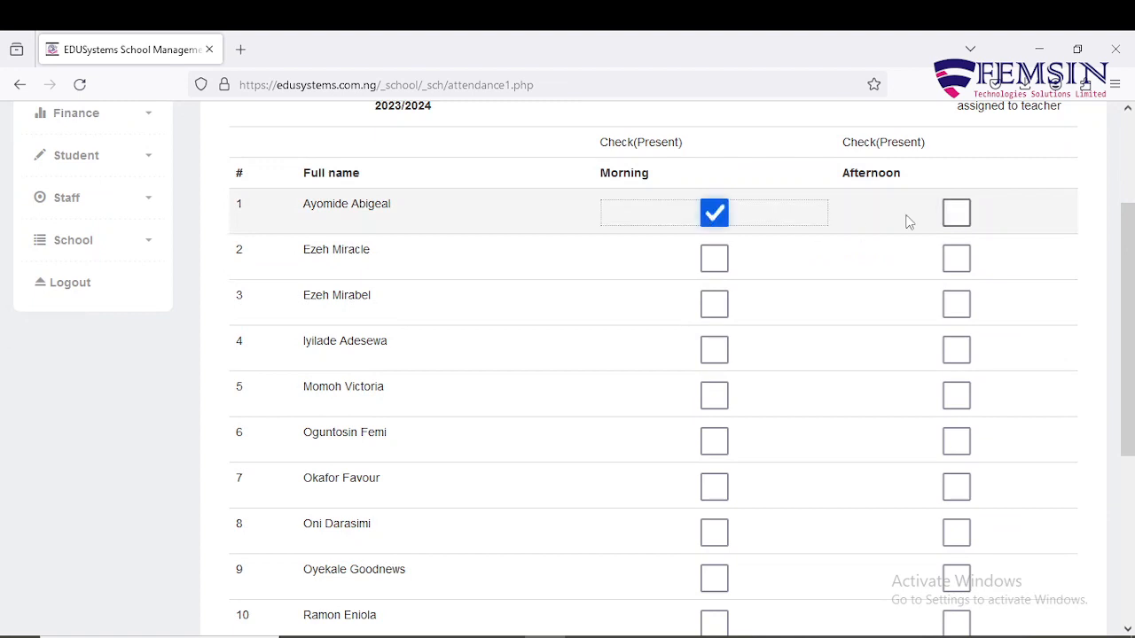
click(956, 213)
click(714, 258)
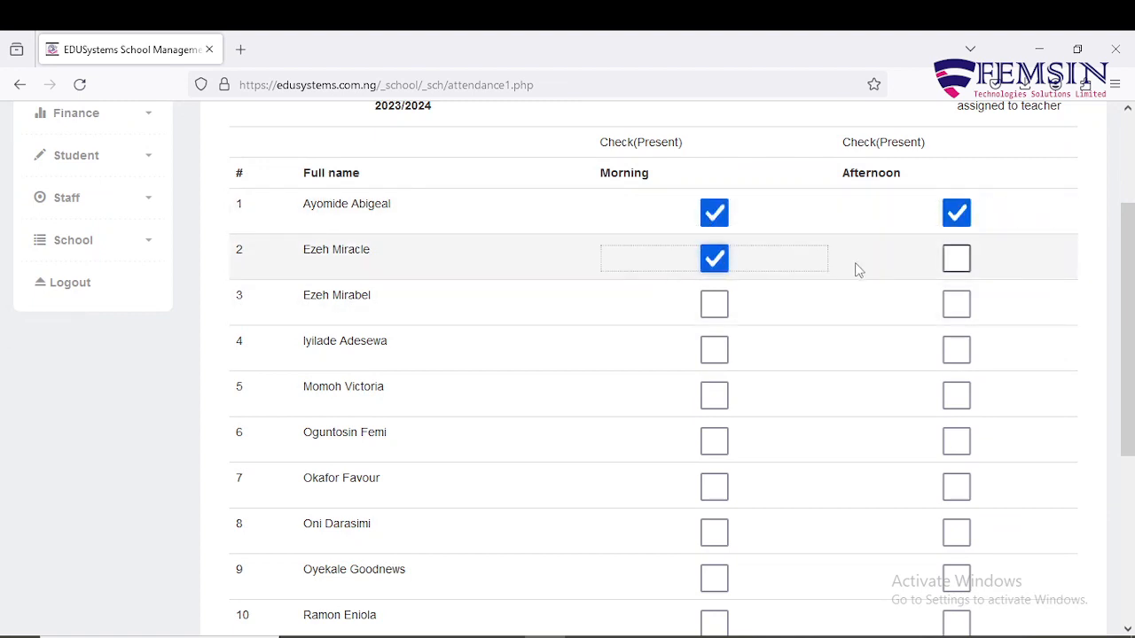
click(956, 258)
click(713, 304)
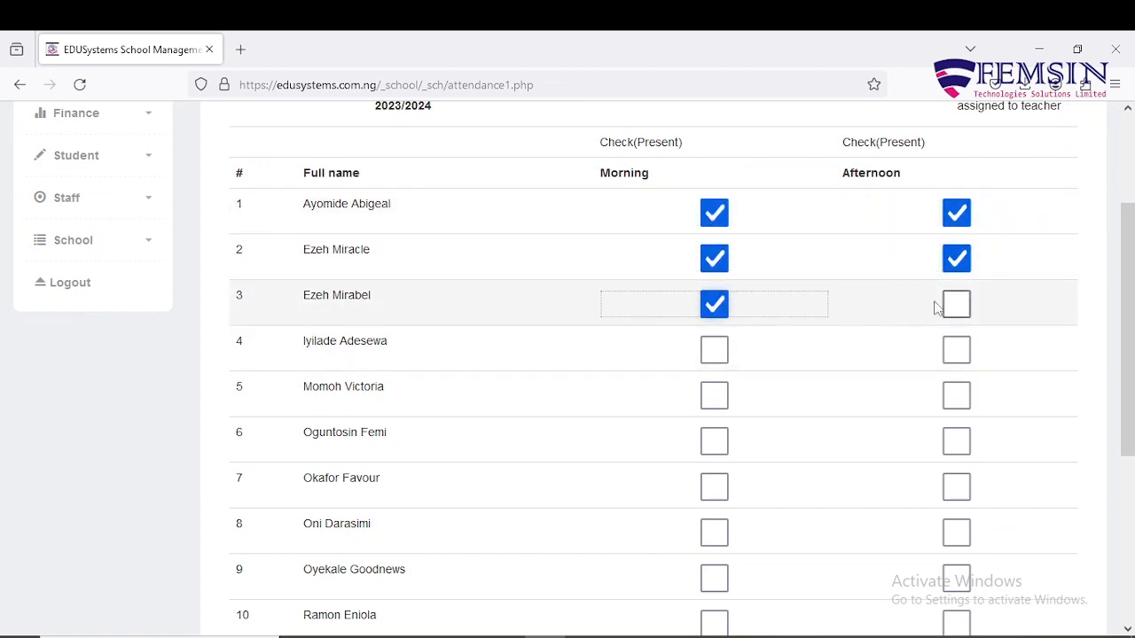
click(956, 305)
click(714, 350)
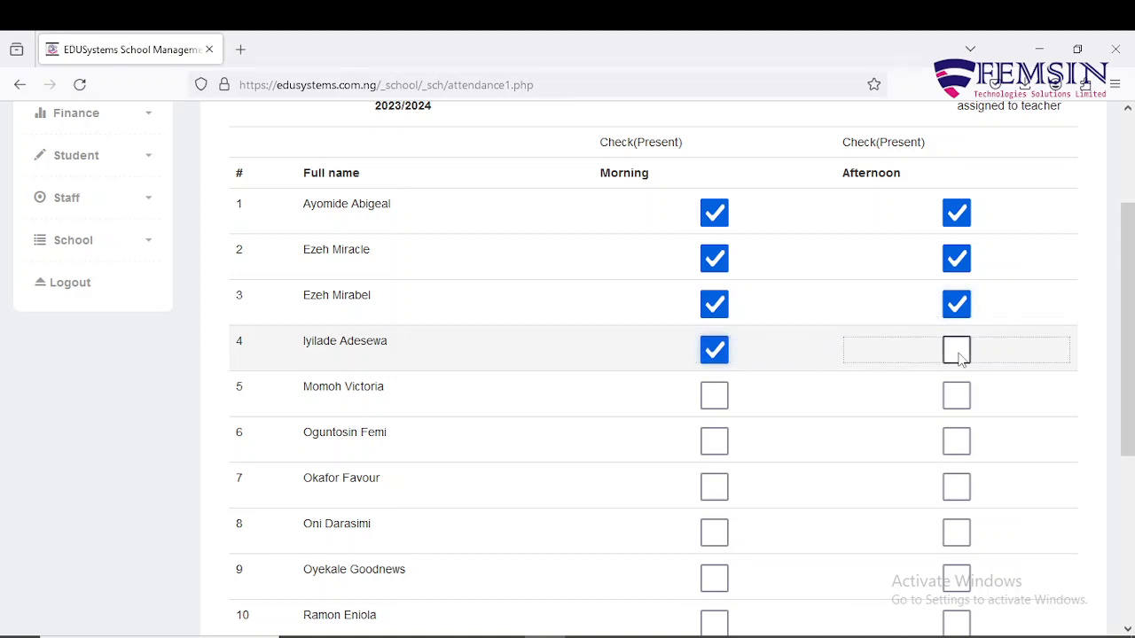
click(957, 353)
click(714, 441)
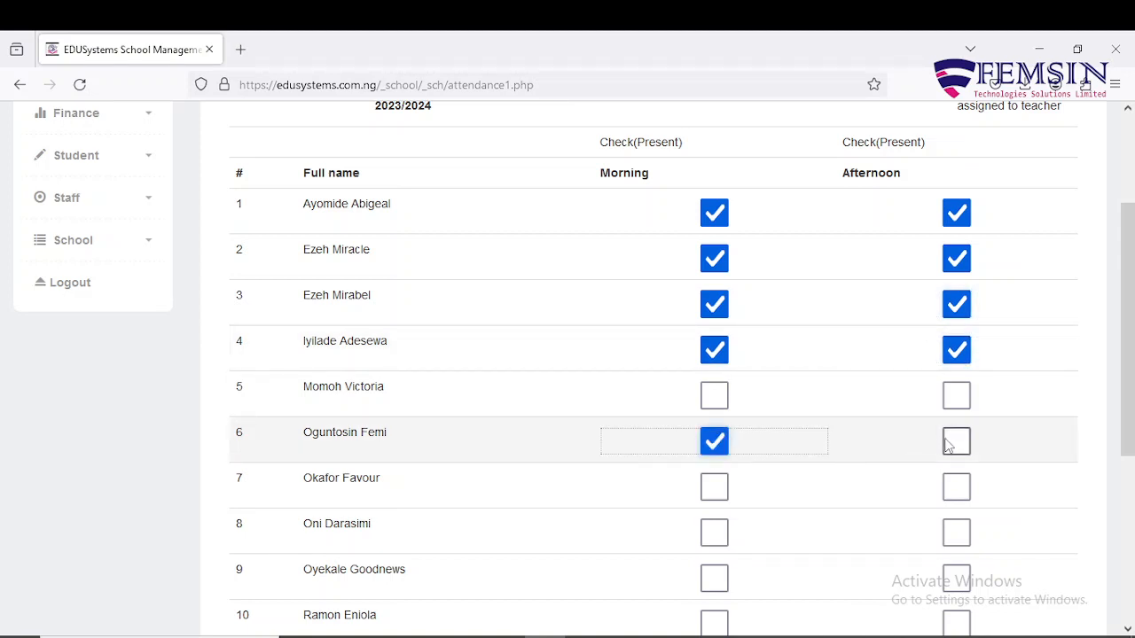
click(952, 445)
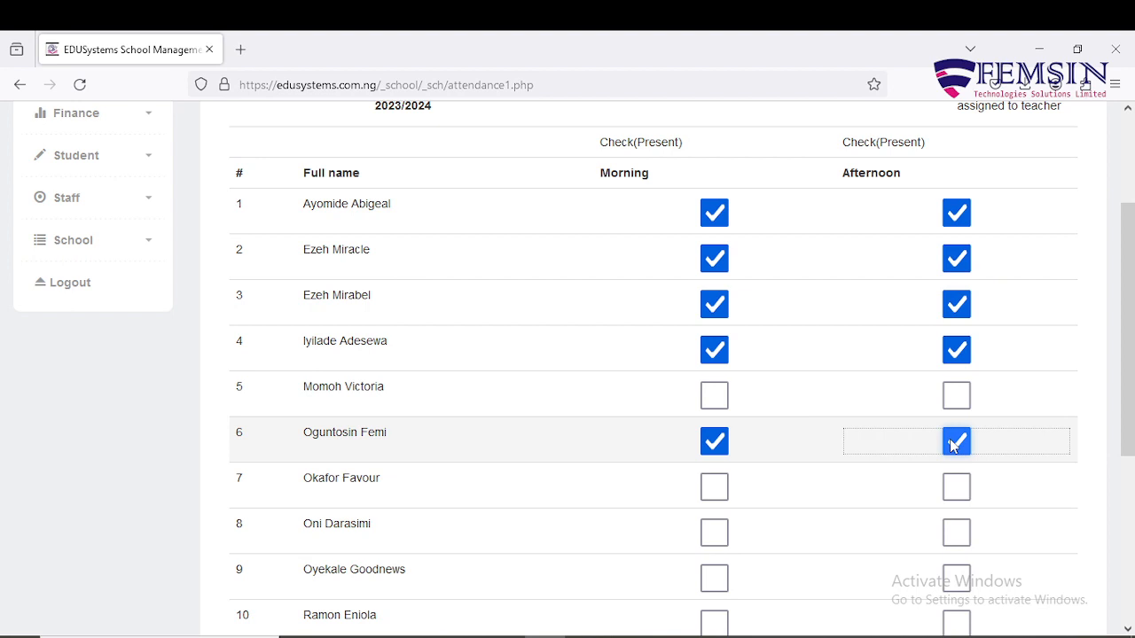
click(722, 493)
click(963, 494)
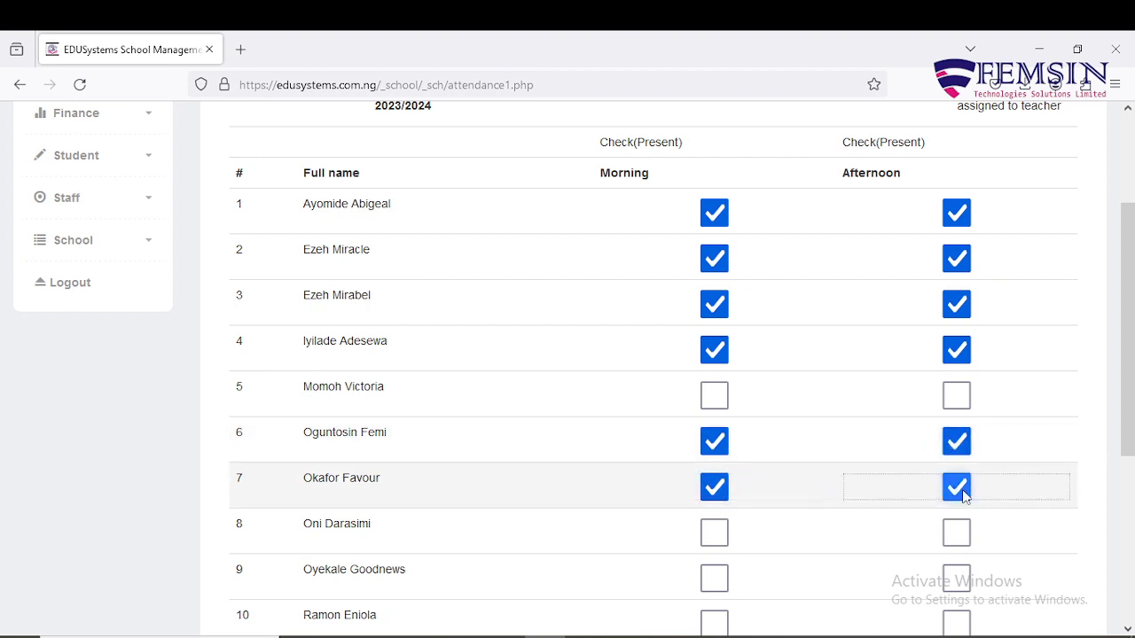
Mark pupils 9–13 present morning and afternoon, leaving pupil 8 unticked.
scroll(965, 495, down, 2)
click(715, 412)
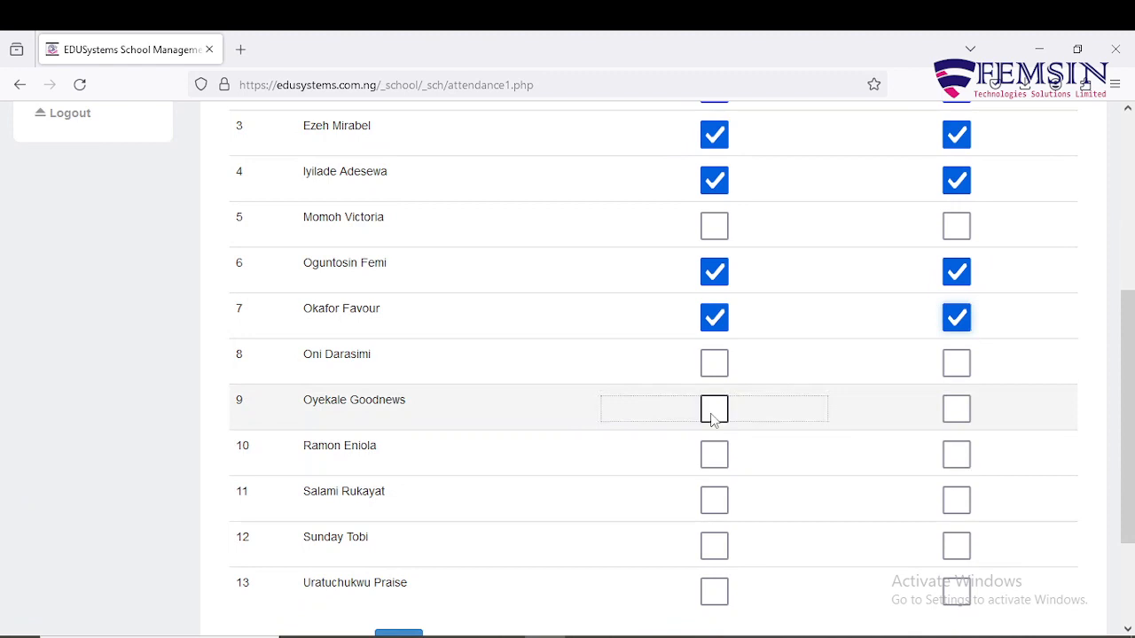
click(953, 410)
click(715, 455)
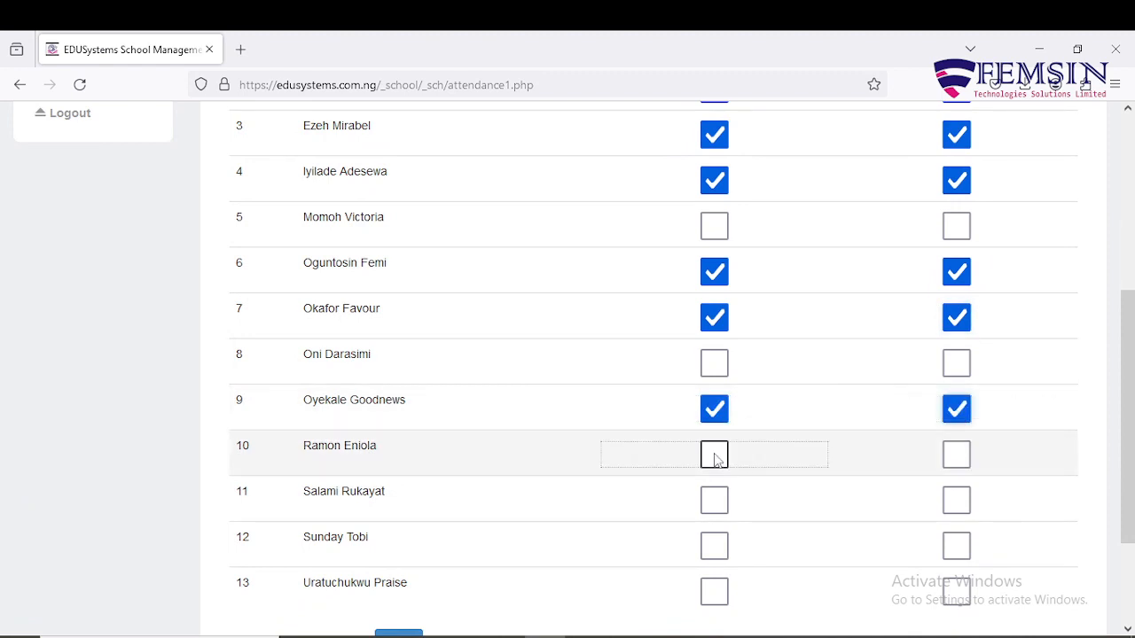
click(956, 455)
click(717, 501)
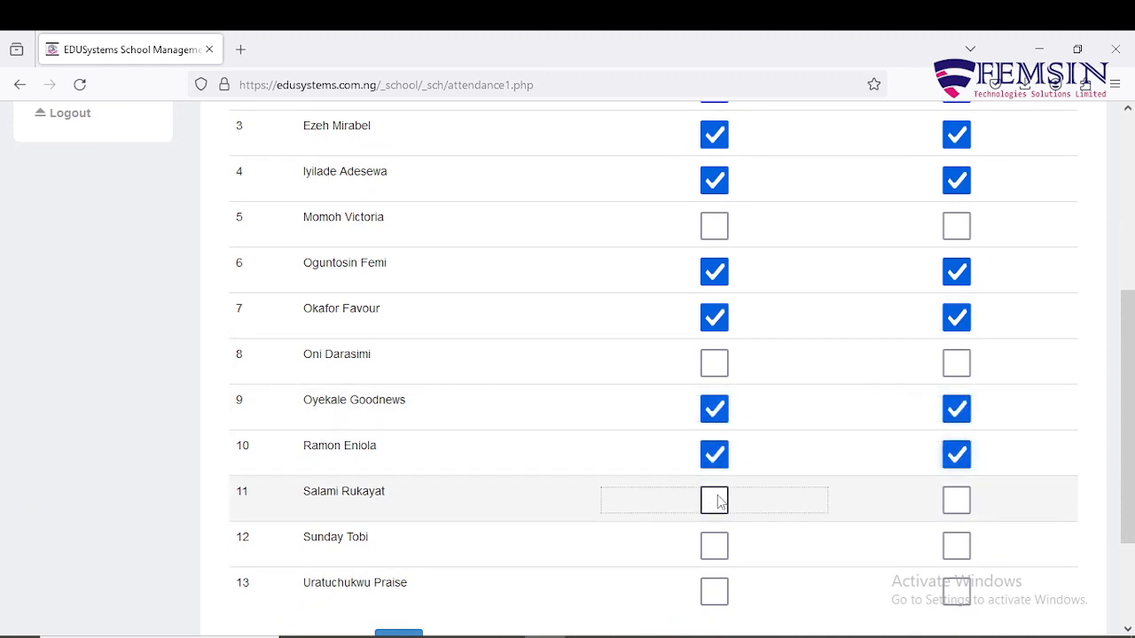
click(956, 501)
scroll(940, 515, down, 3)
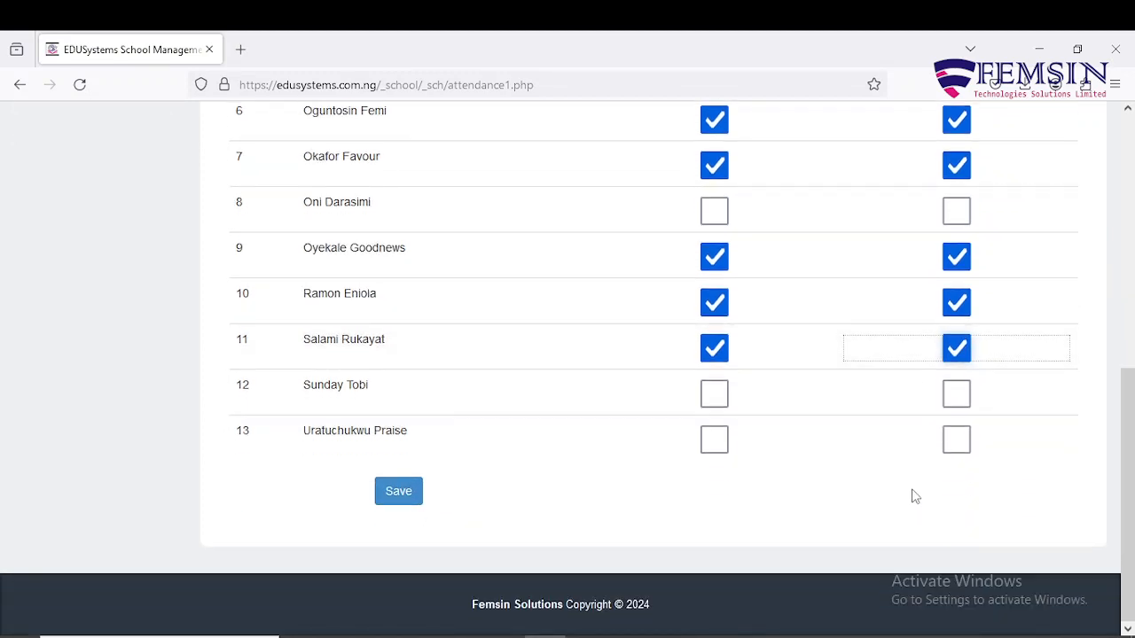
scroll(915, 496, up, 2)
click(715, 484)
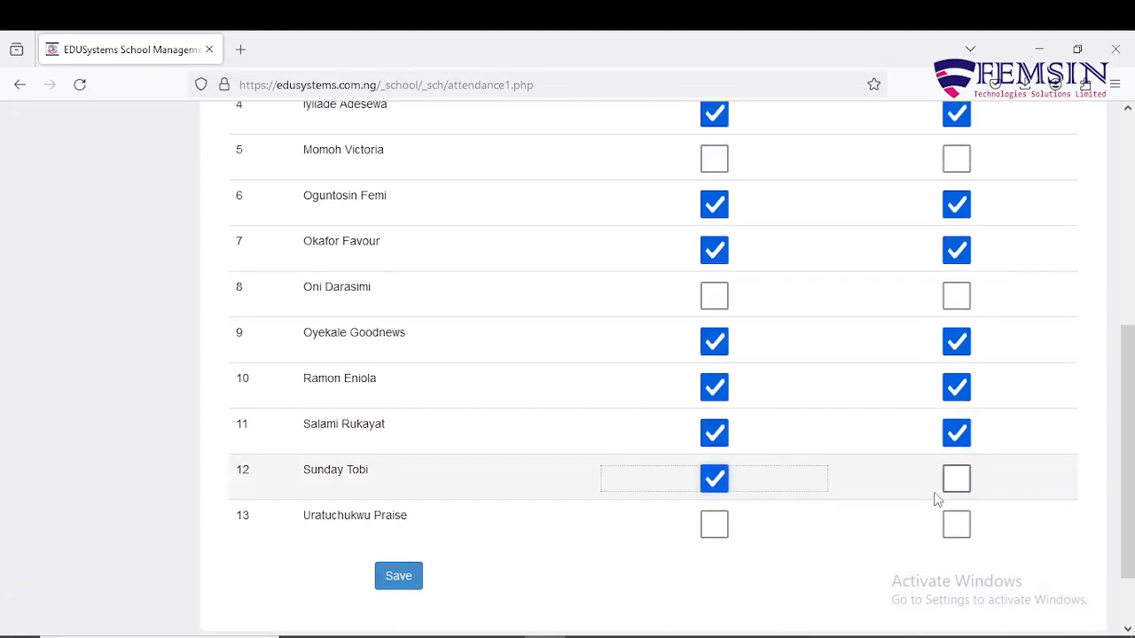
click(958, 483)
click(715, 525)
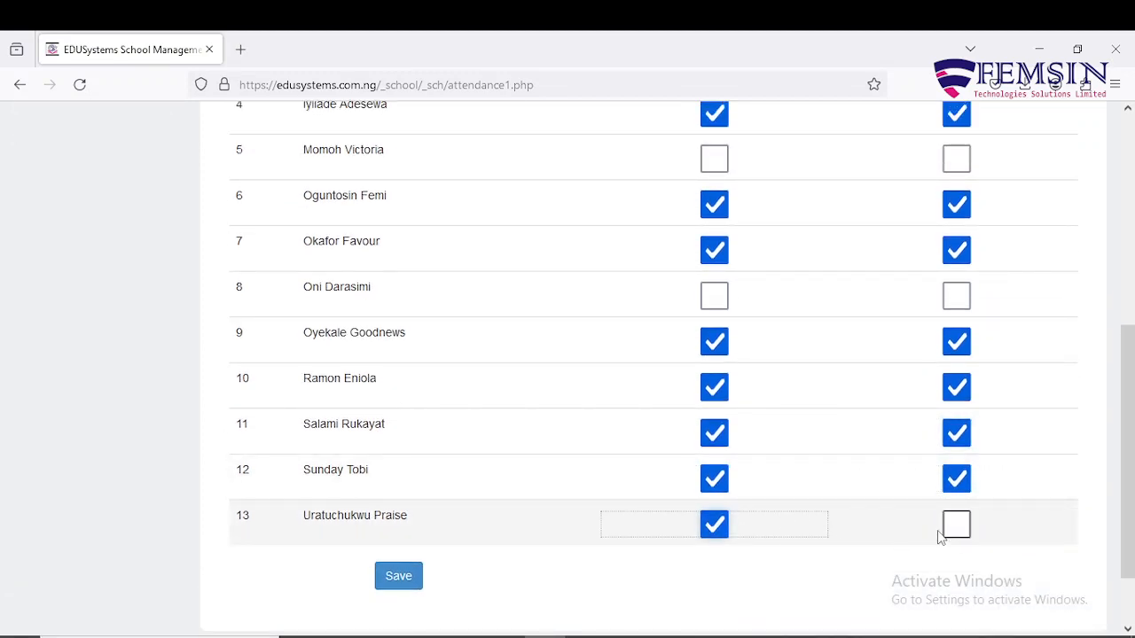
click(956, 527)
Scroll through the register to verify 11 pupils ticked and pupils 5 and 8 unmarked.
scroll(915, 517, up, 4)
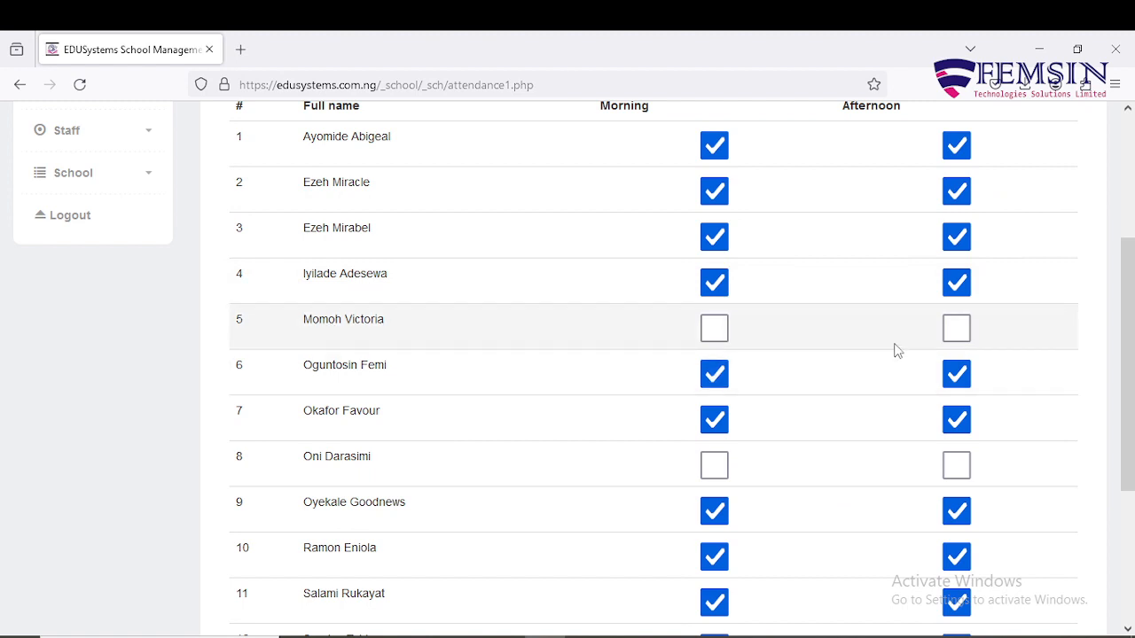
scroll(896, 351, down, 3)
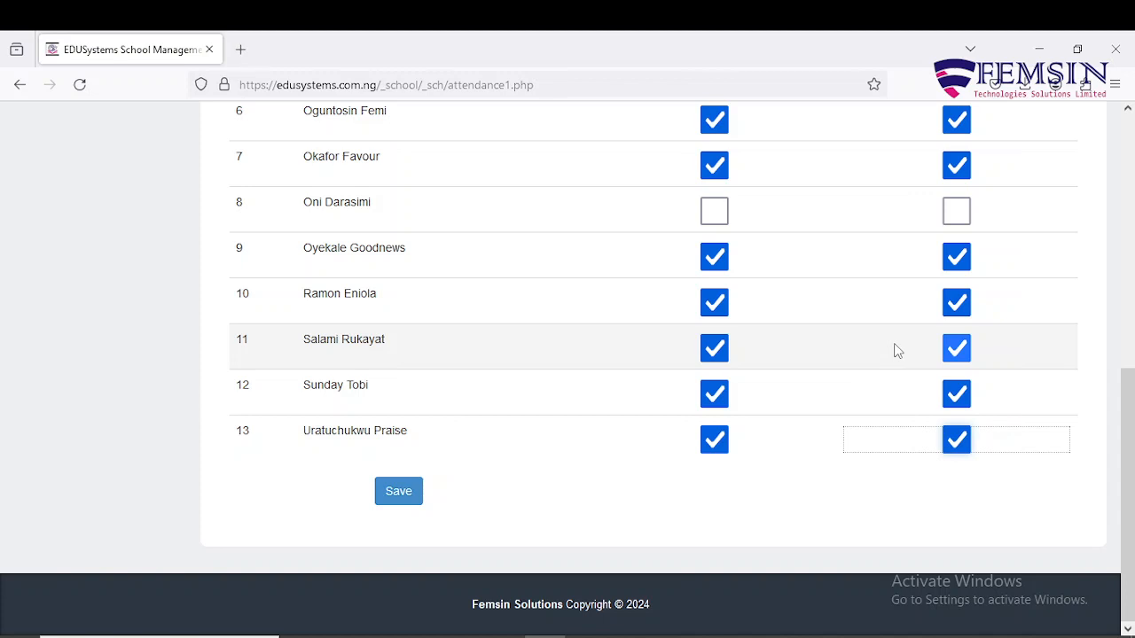
scroll(896, 351, up, 1)
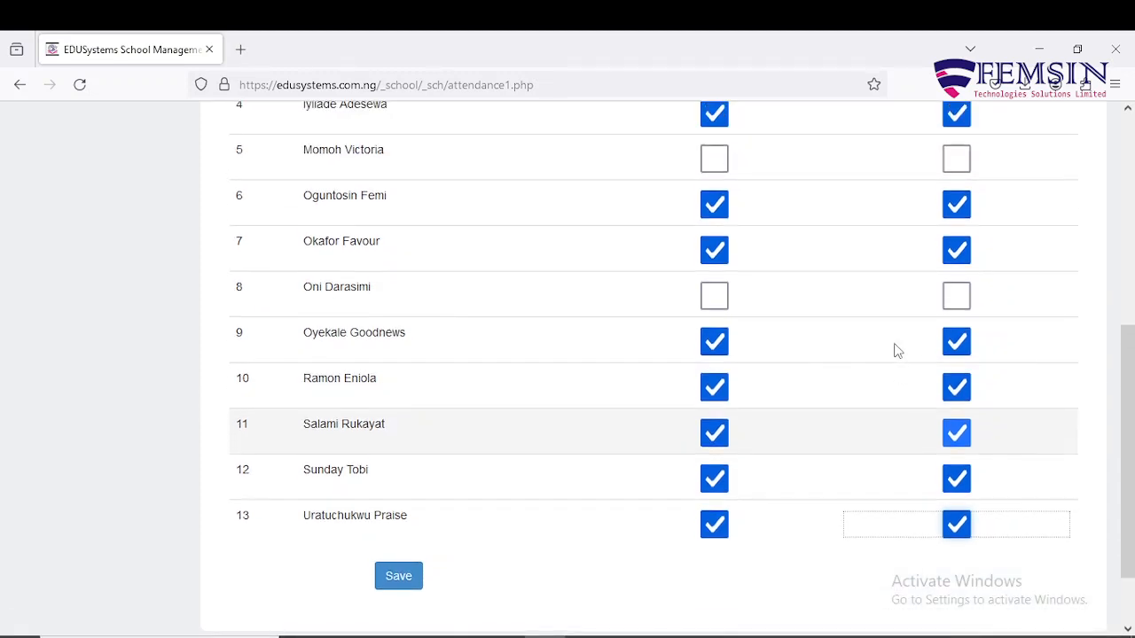
scroll(733, 497, up, 3)
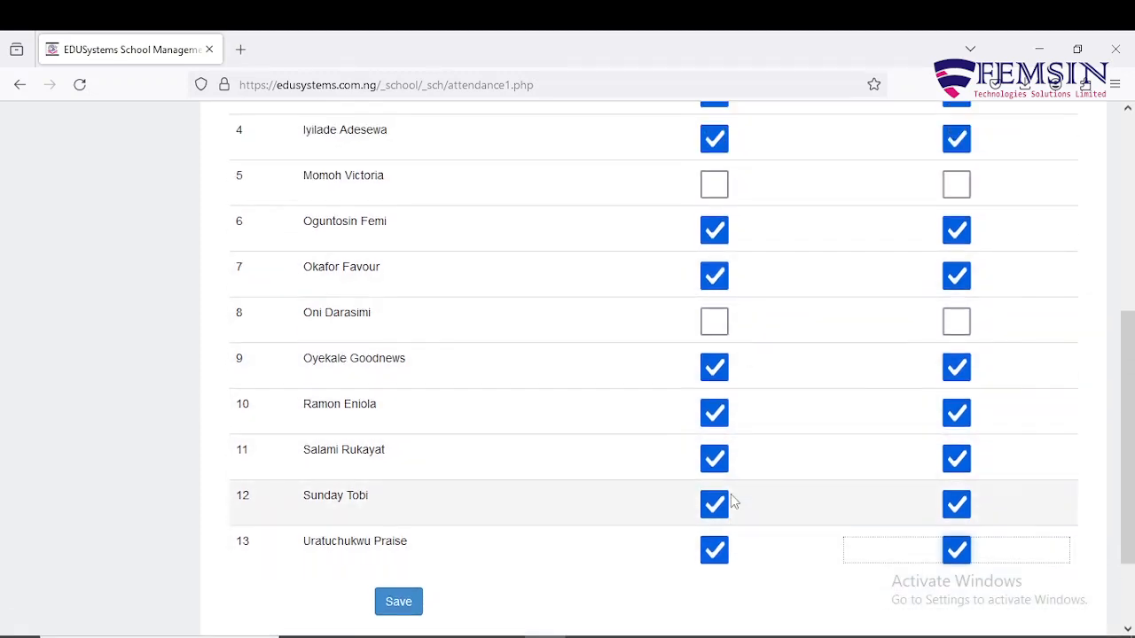
scroll(730, 494, down, 4)
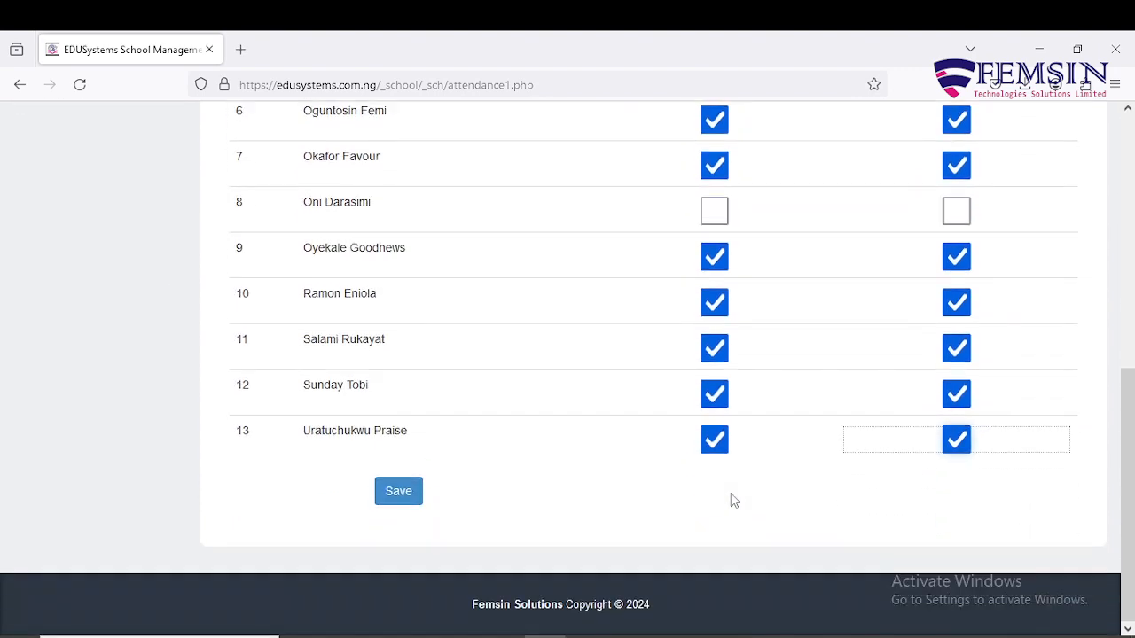
scroll(731, 493, up, 4)
scroll(730, 493, down, 3)
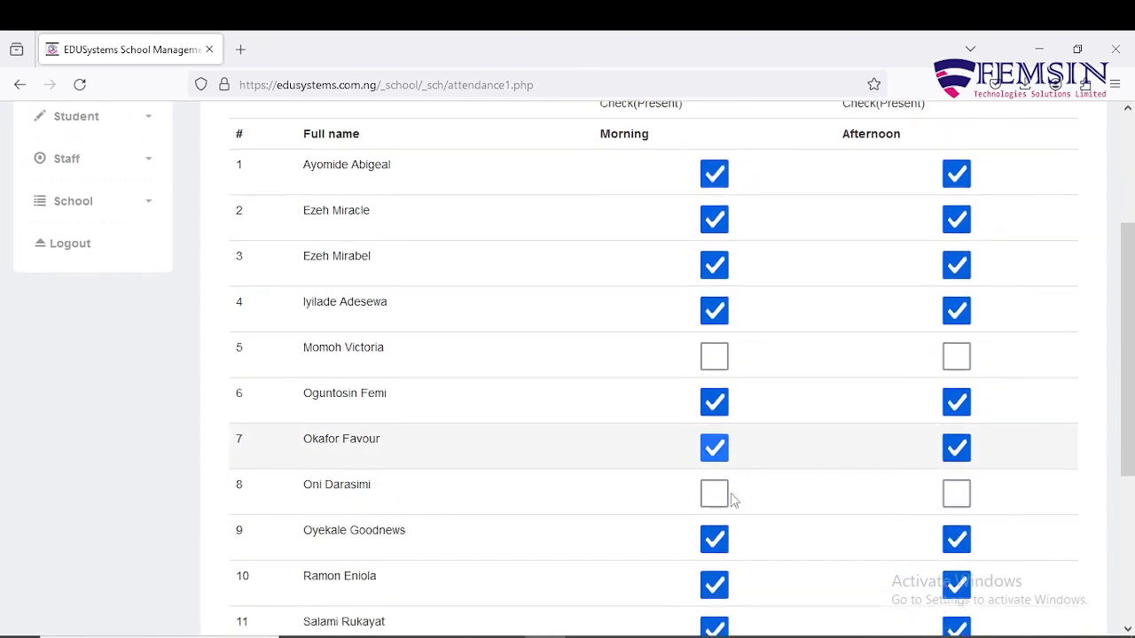
scroll(730, 493, down, 2)
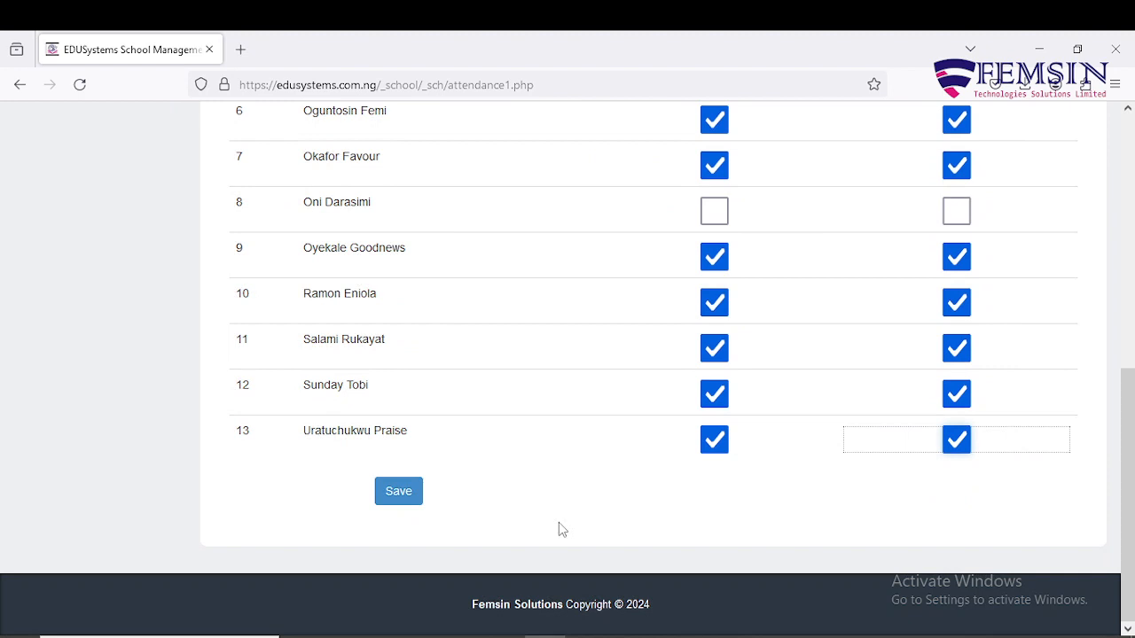
Save the 1/4/2024 attendance with 11 present and pupils 5 and 8 absent.
click(402, 502)
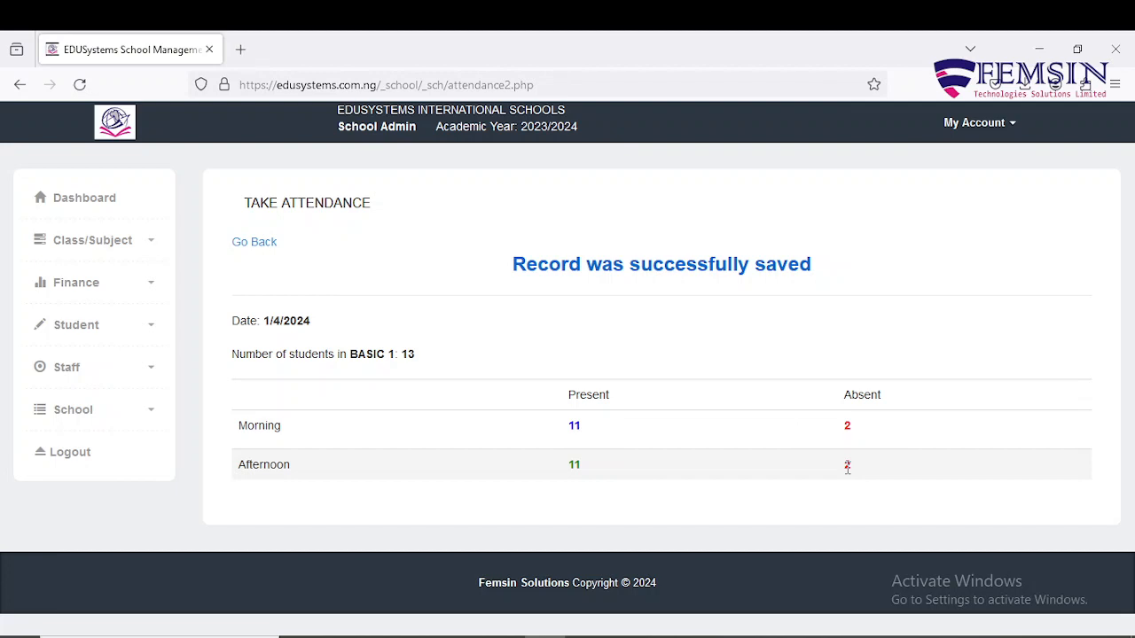
Go back to the Take/View Attendance form and select 3rd Term for BASIC 1.
click(252, 253)
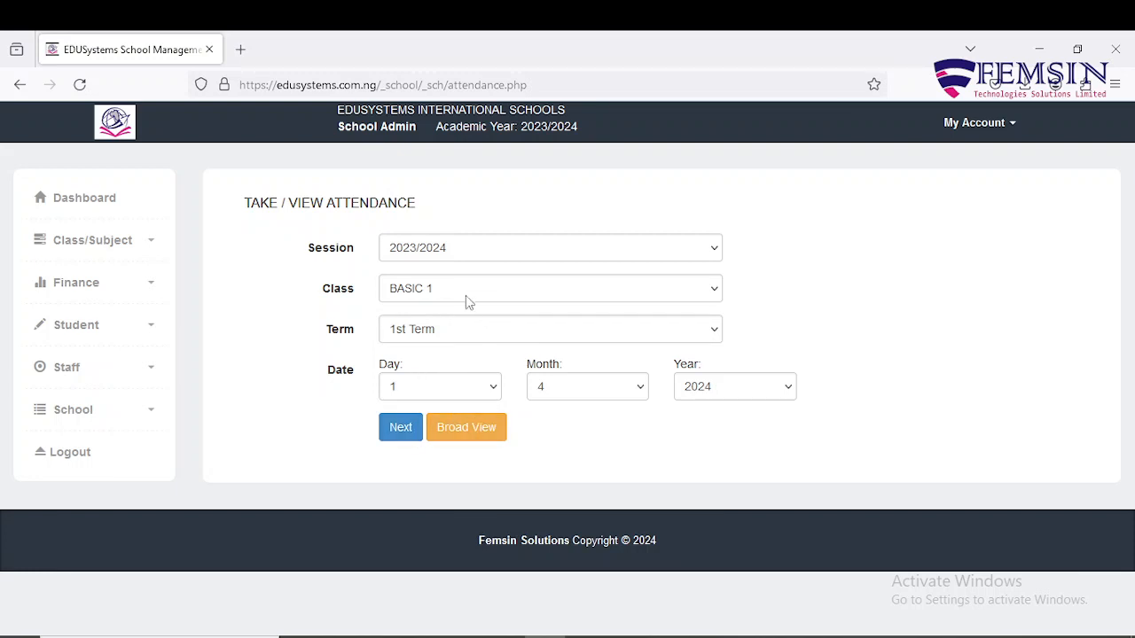
click(460, 337)
click(461, 402)
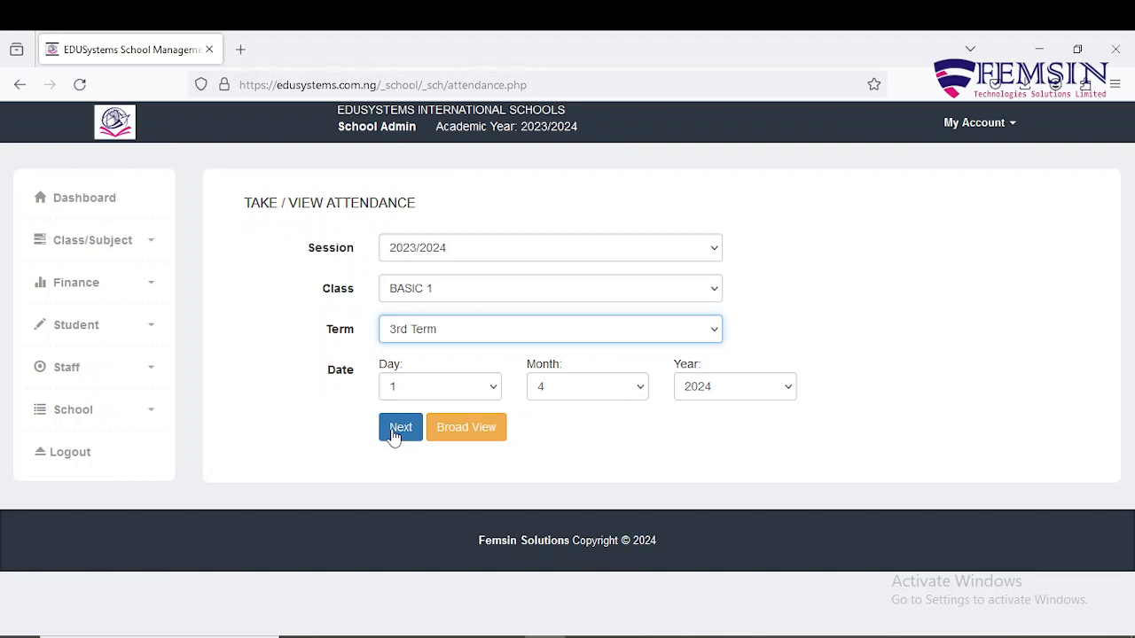
Show the April 2024 BASIC 1 attendance broad view and scroll through each pupil's present count.
click(462, 436)
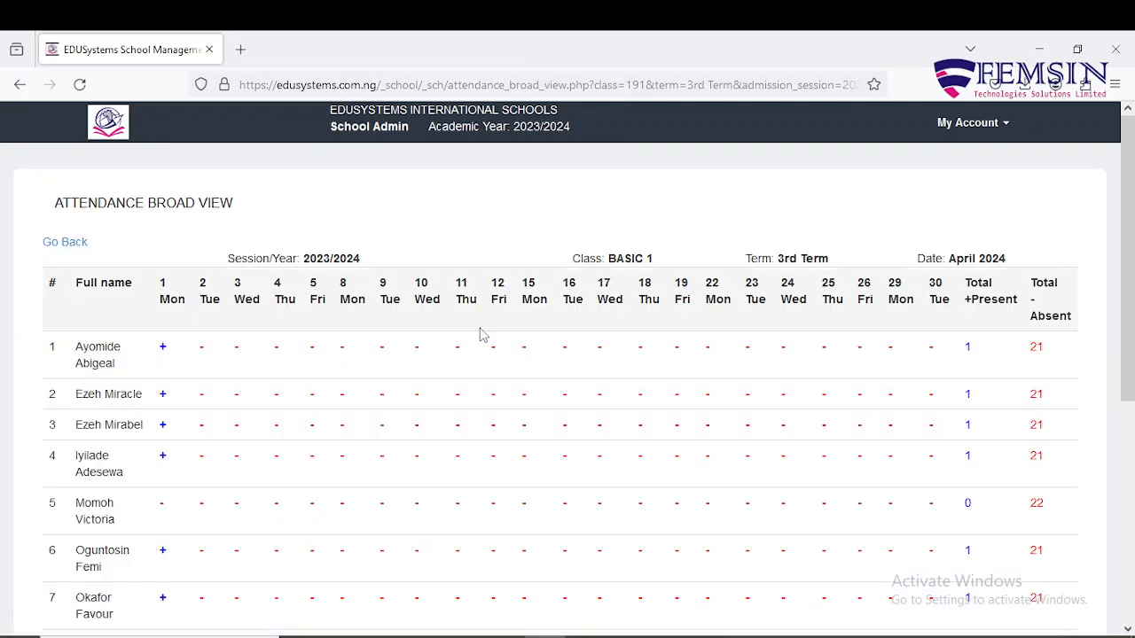
scroll(1062, 310, down, 2)
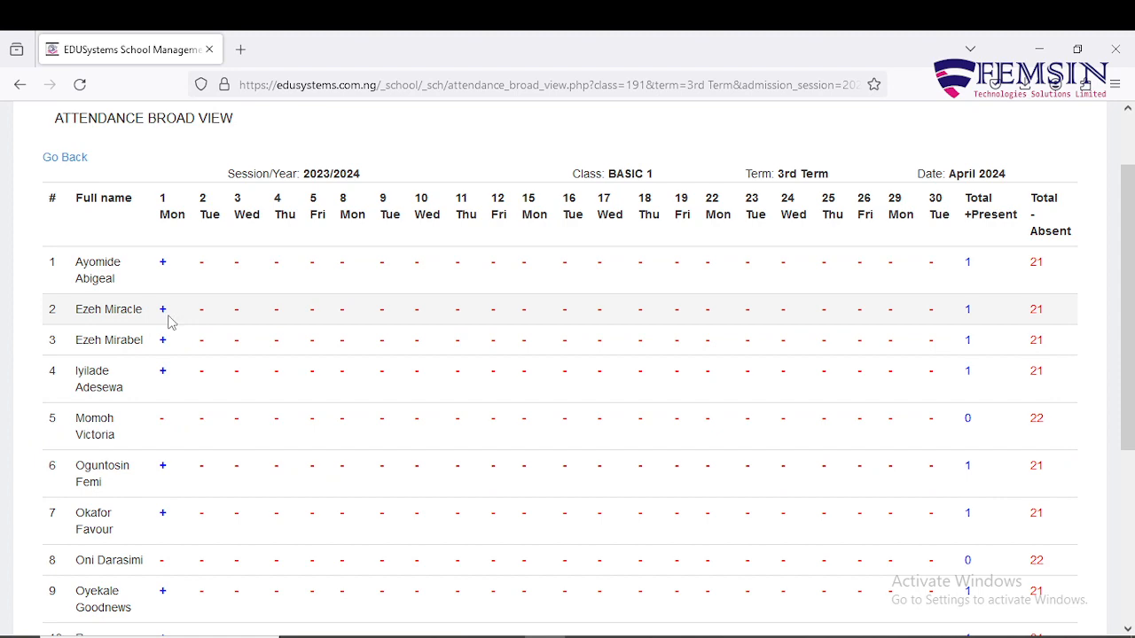
scroll(171, 322, down, 3)
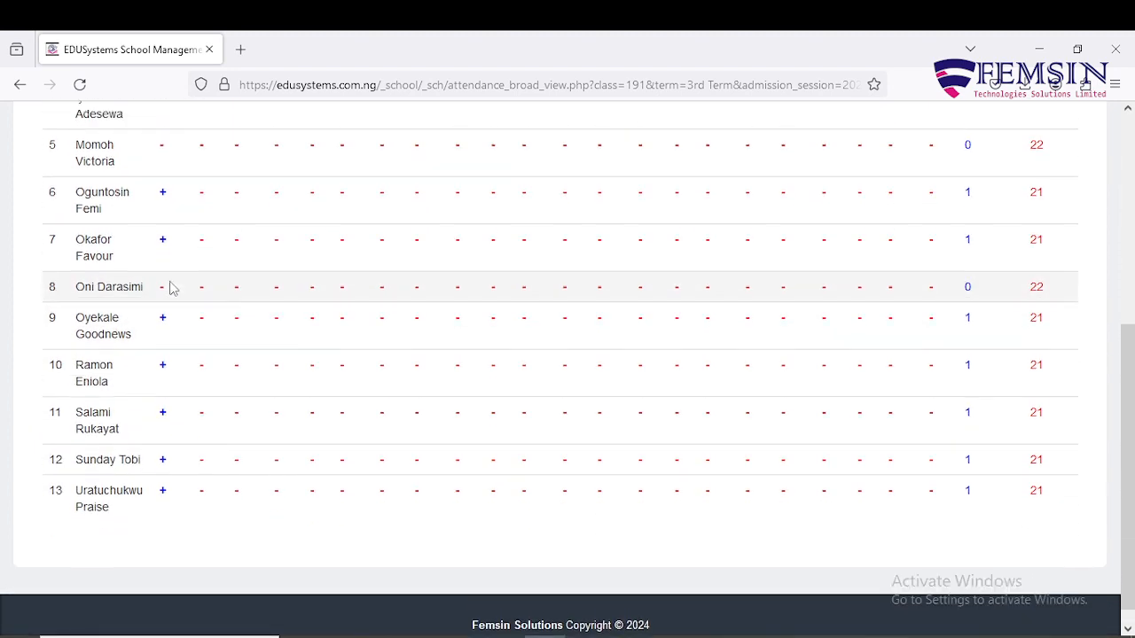
scroll(171, 288, up, 2)
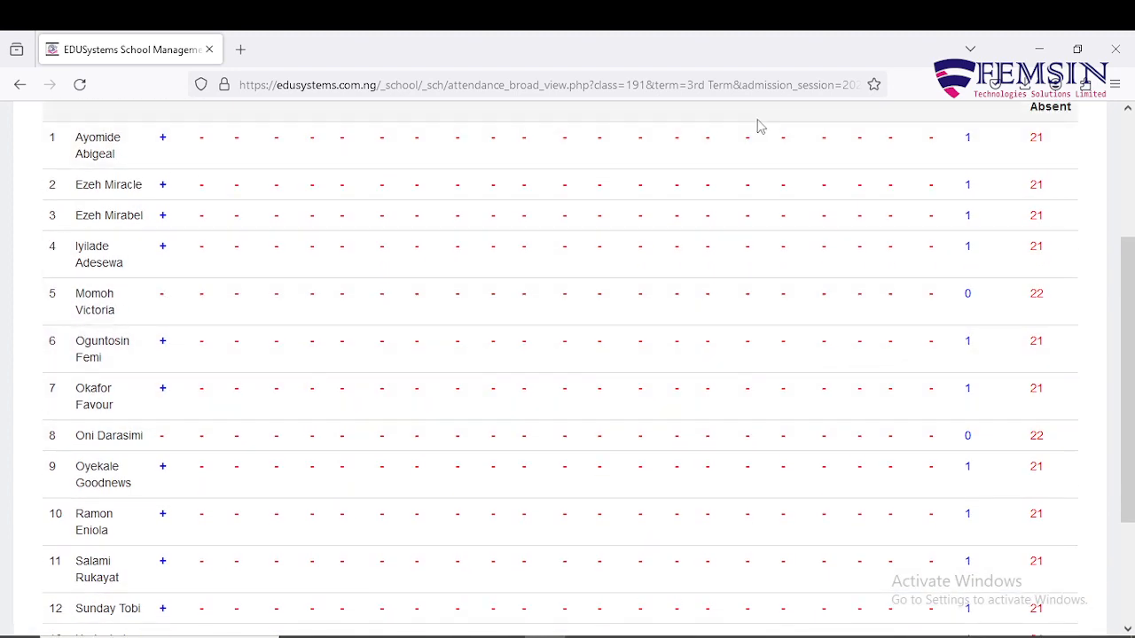
scroll(758, 127, up, 2)
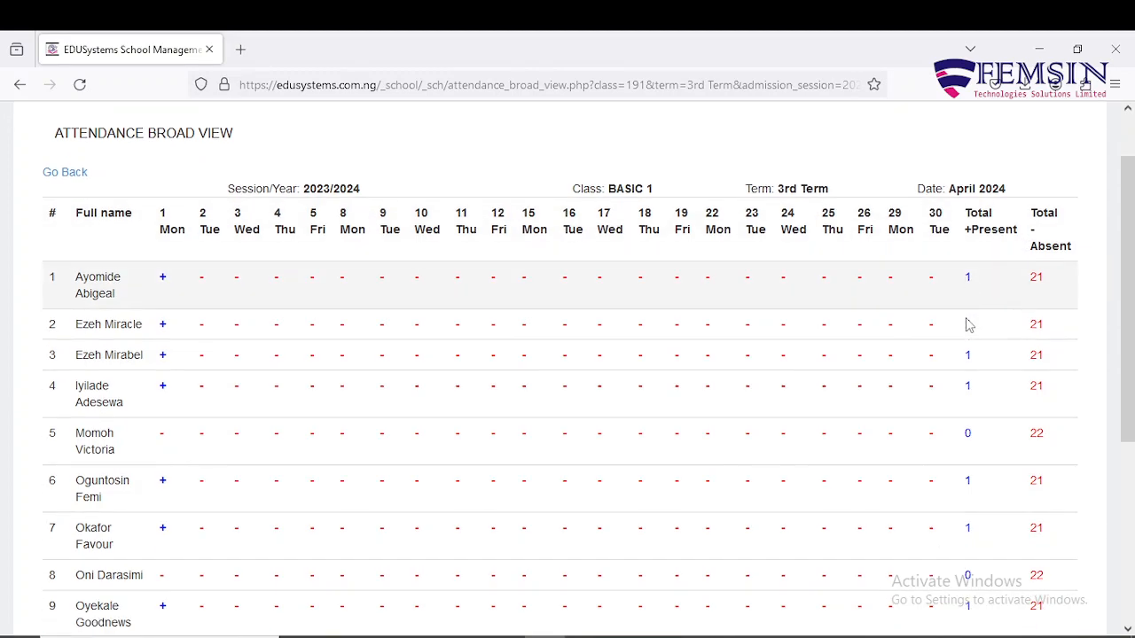
scroll(970, 326, down, 3)
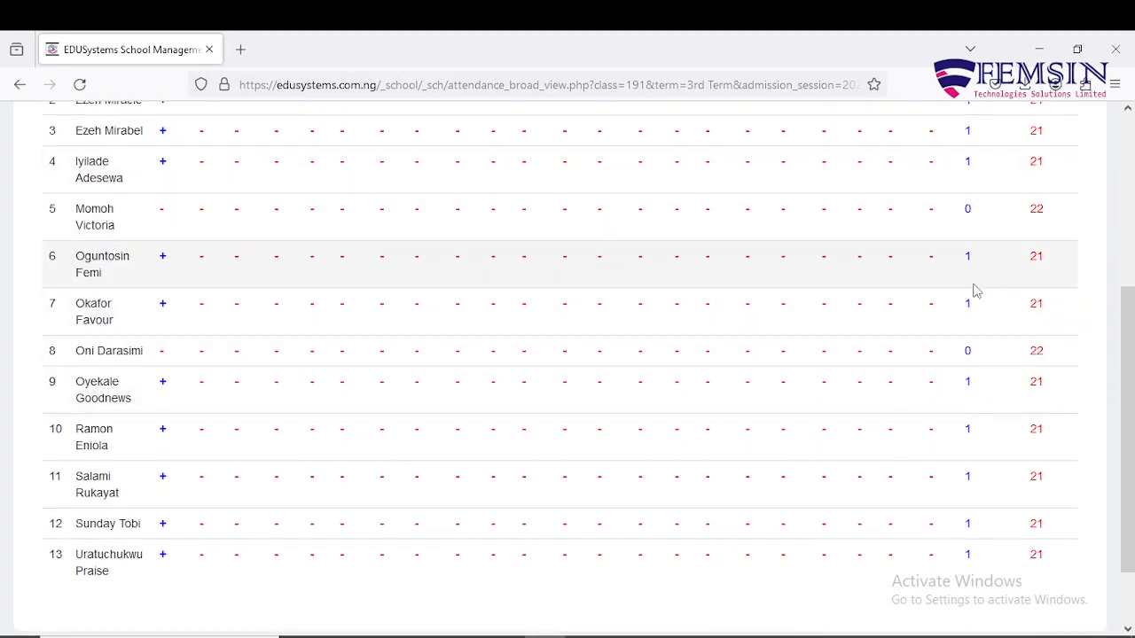
scroll(972, 292, down, 2)
scroll(985, 290, up, 5)
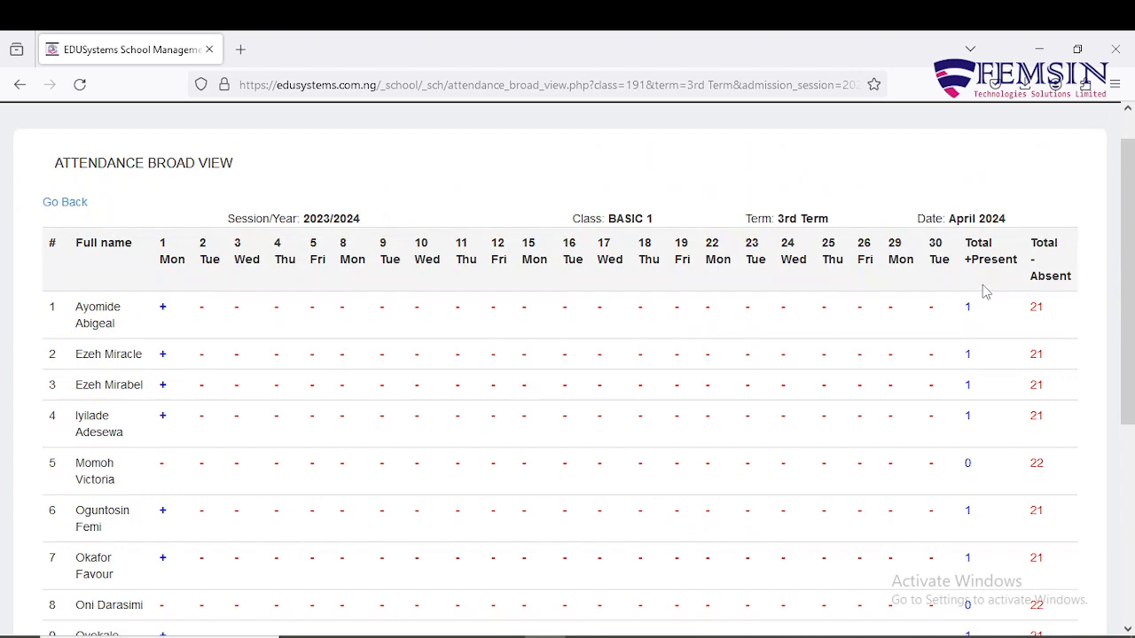
scroll(983, 293, down, 1)
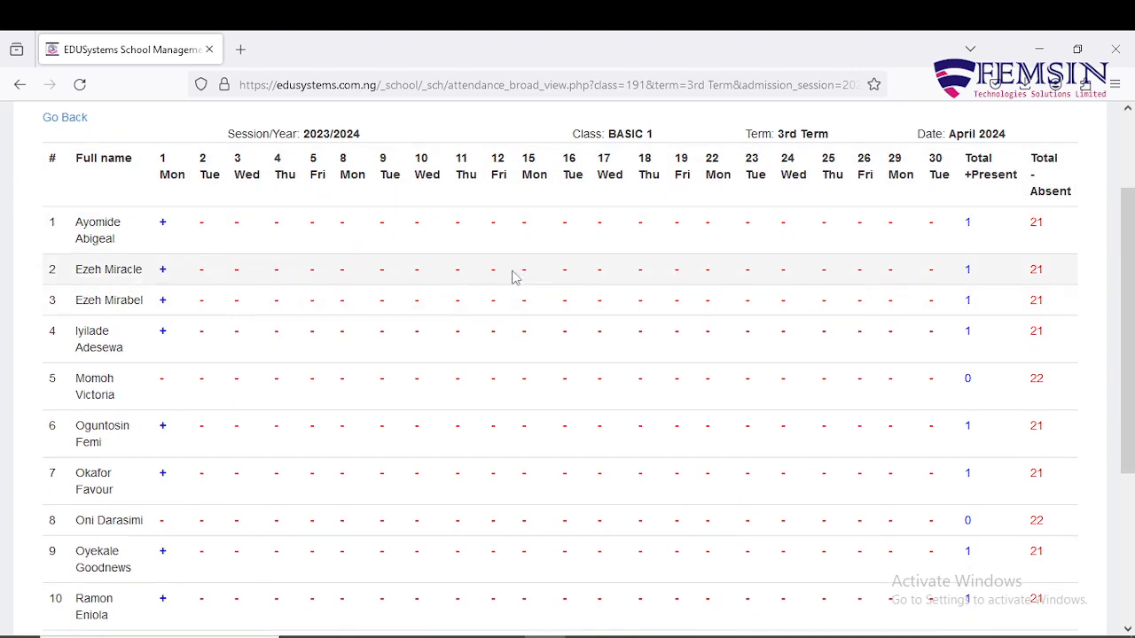
scroll(512, 279, down, 3)
scroll(512, 278, up, 3)
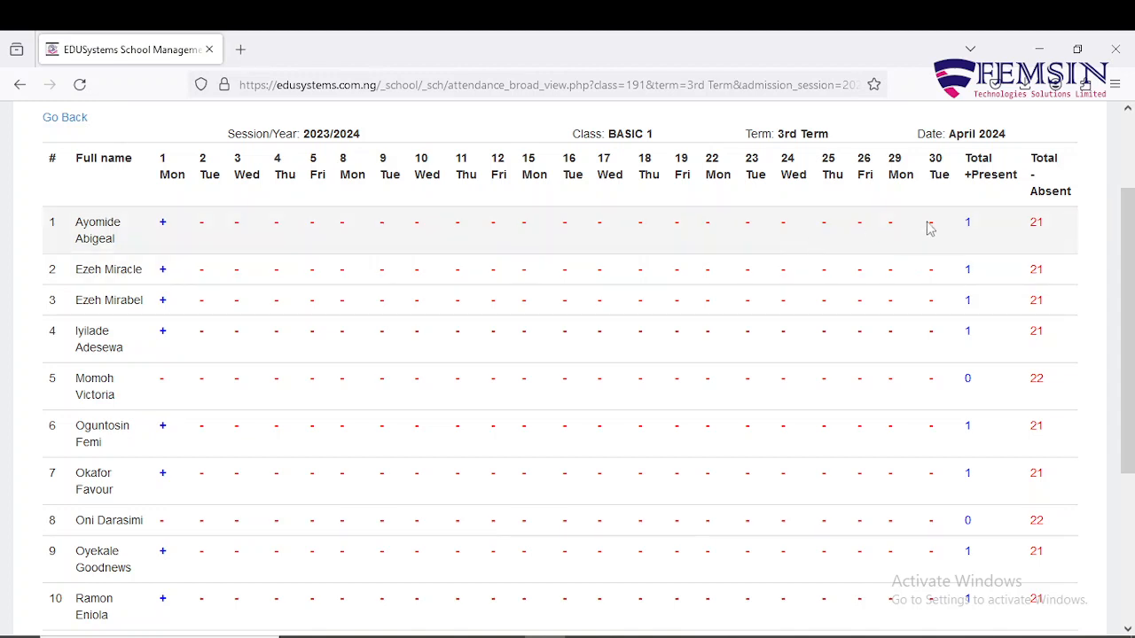
double_click(1043, 225)
click(1046, 227)
mouse_move(1035, 220)
mouse_down()
mouse_move(1043, 223)
mouse_move(1033, 227)
mouse_up()
click(1033, 228)
double_click(1033, 229)
click(1063, 229)
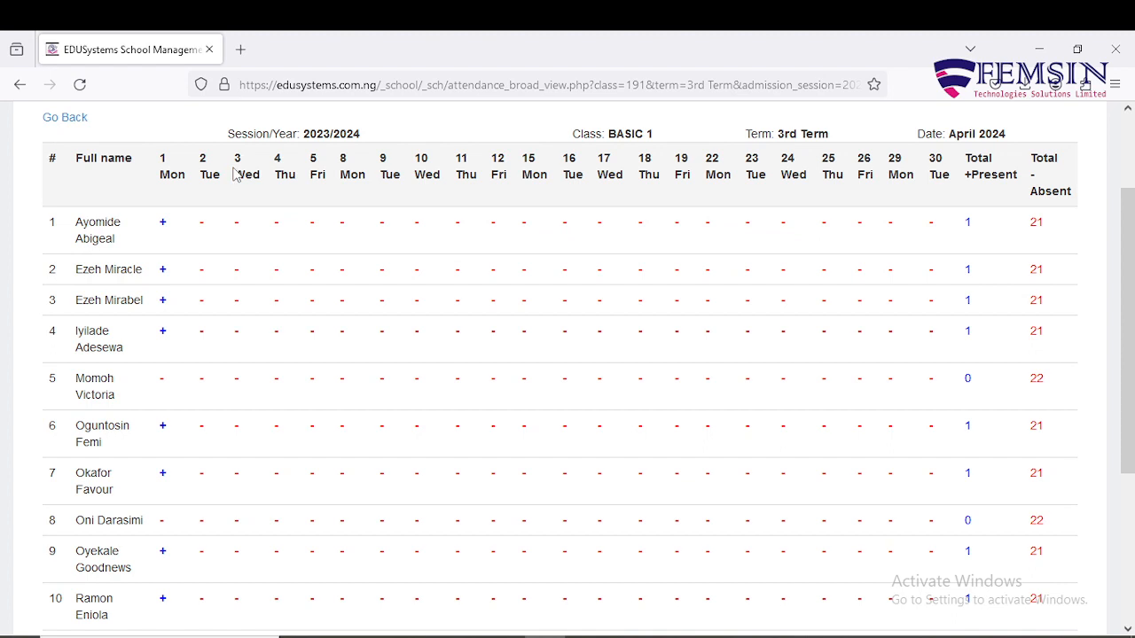
scroll(291, 256, up, 1)
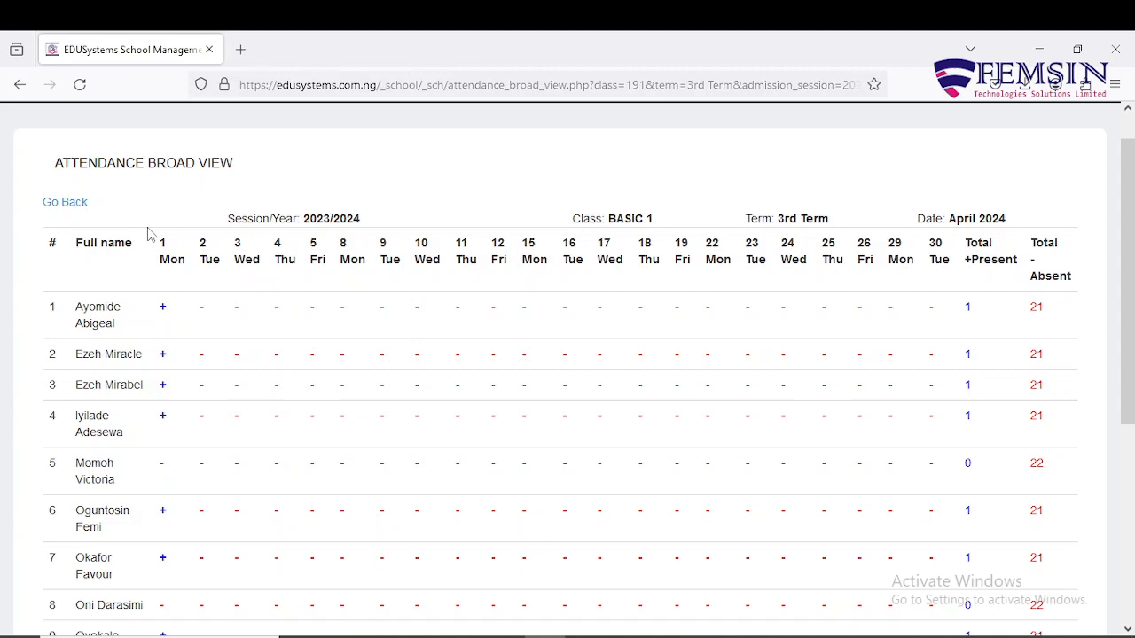
Open the Save Tests/Exam Scores page from the Student menu.
click(73, 205)
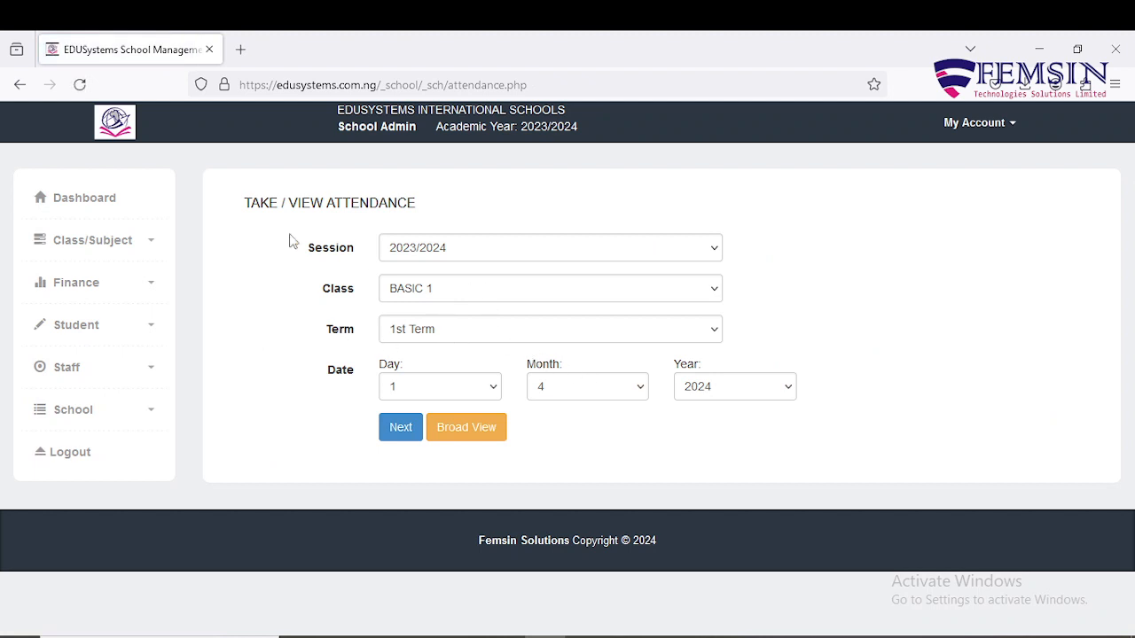
click(153, 332)
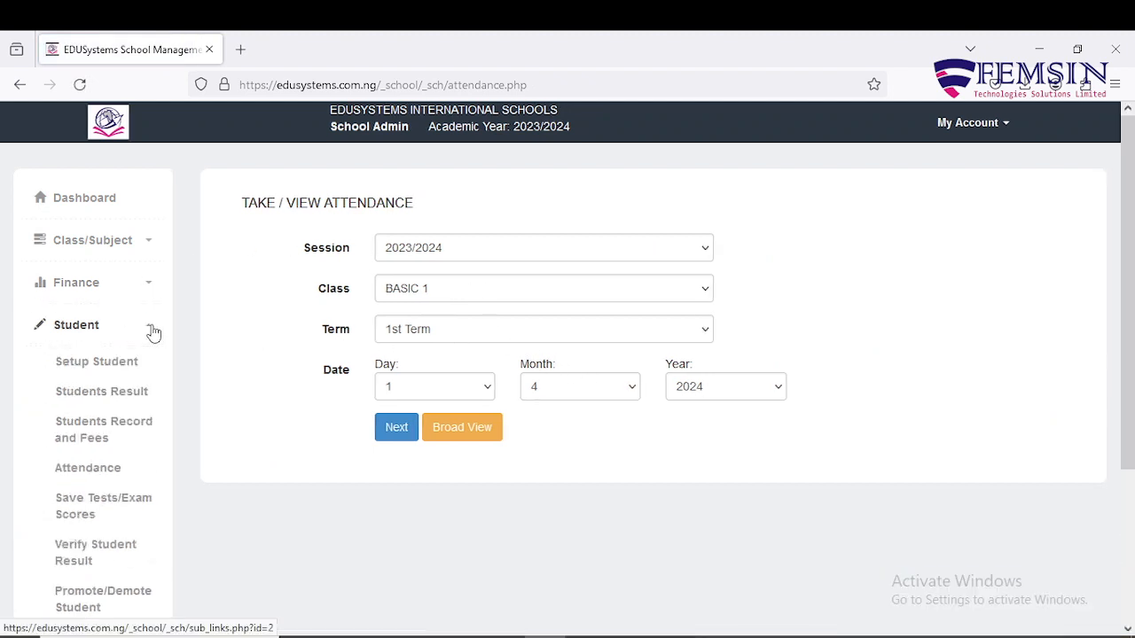
scroll(153, 332, down, 2)
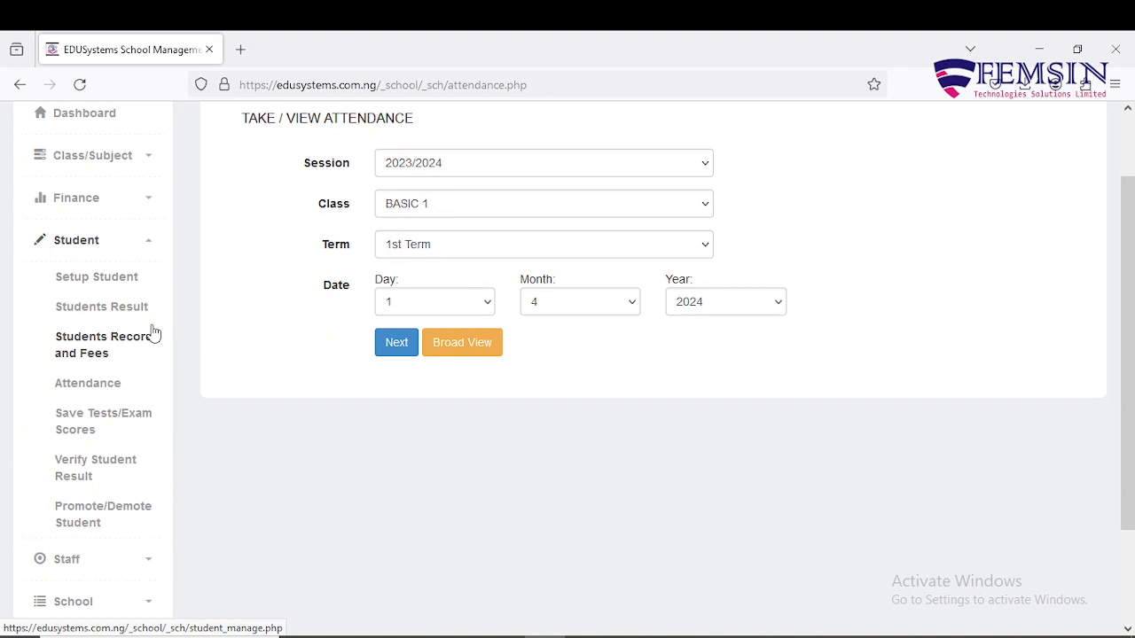
click(112, 424)
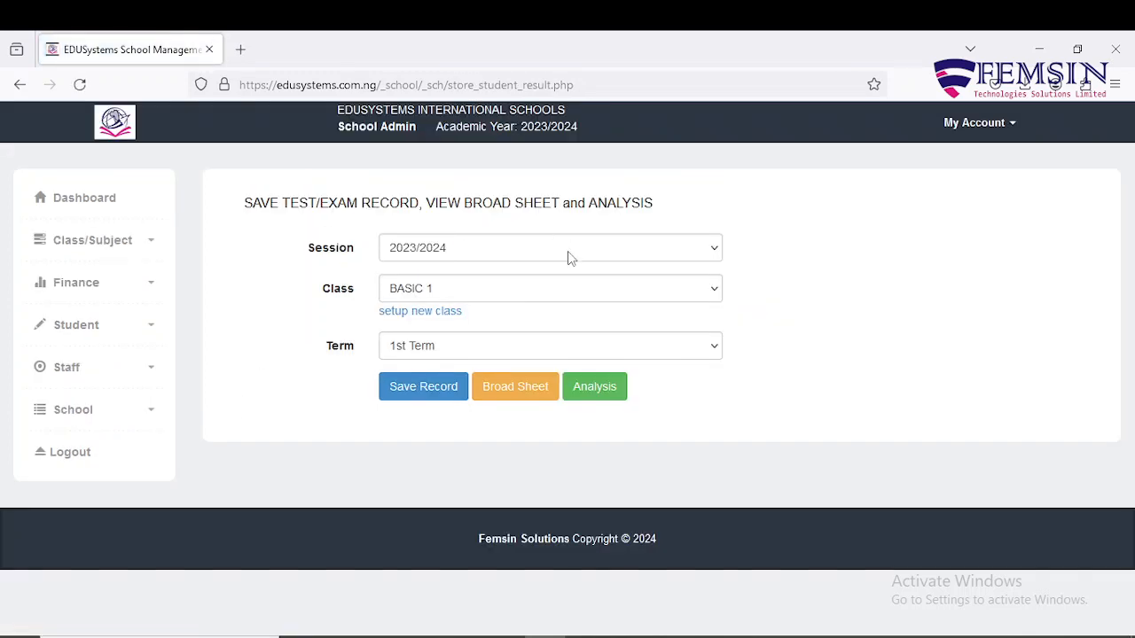
click(145, 328)
click(147, 328)
Set Class to BASIC 1 and Term to 3rd Term, then load the score sheet.
click(567, 290)
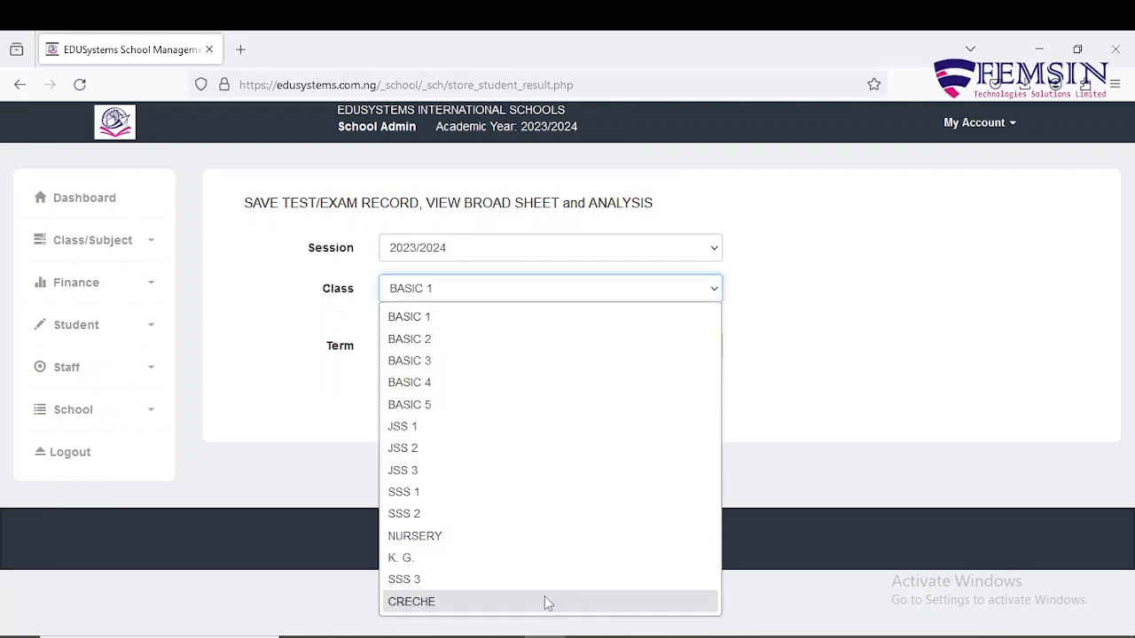
click(560, 289)
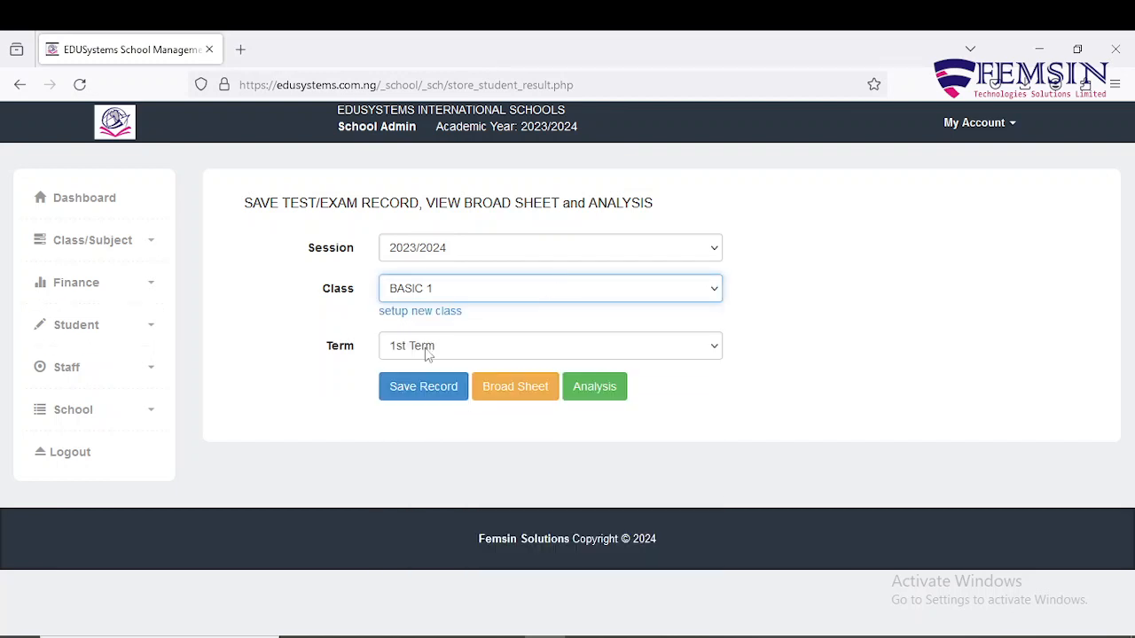
click(664, 352)
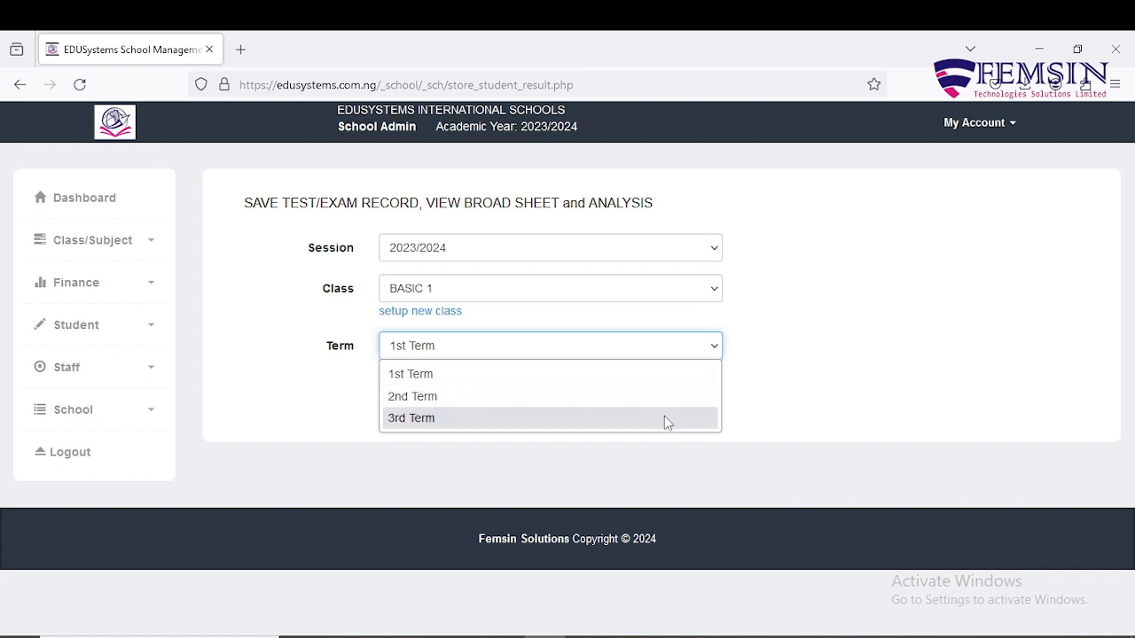
click(664, 416)
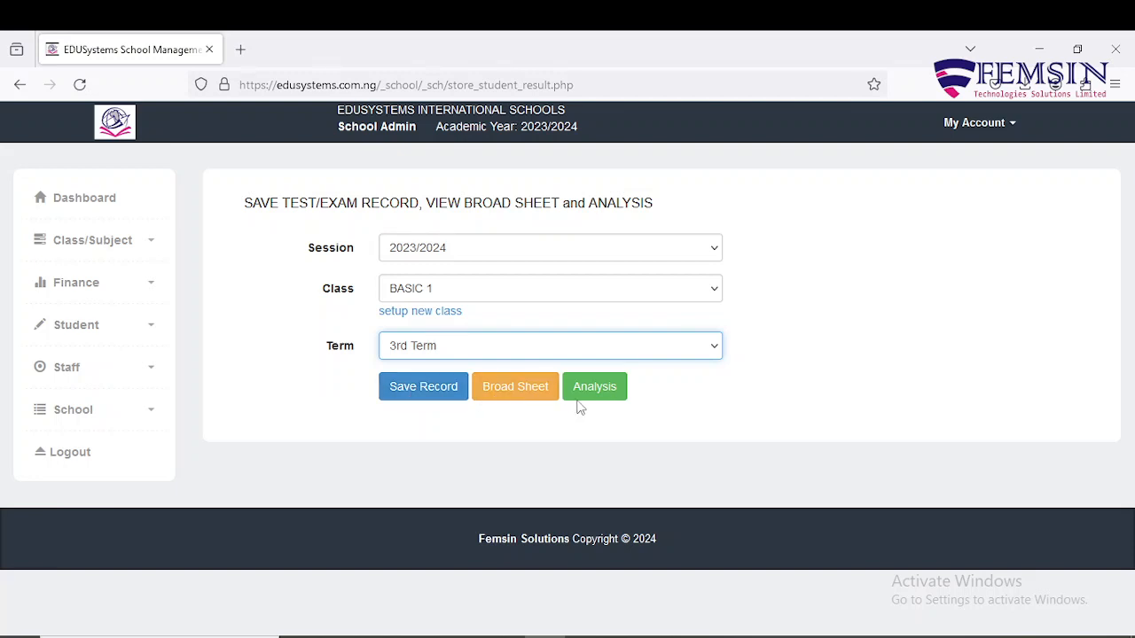
click(414, 397)
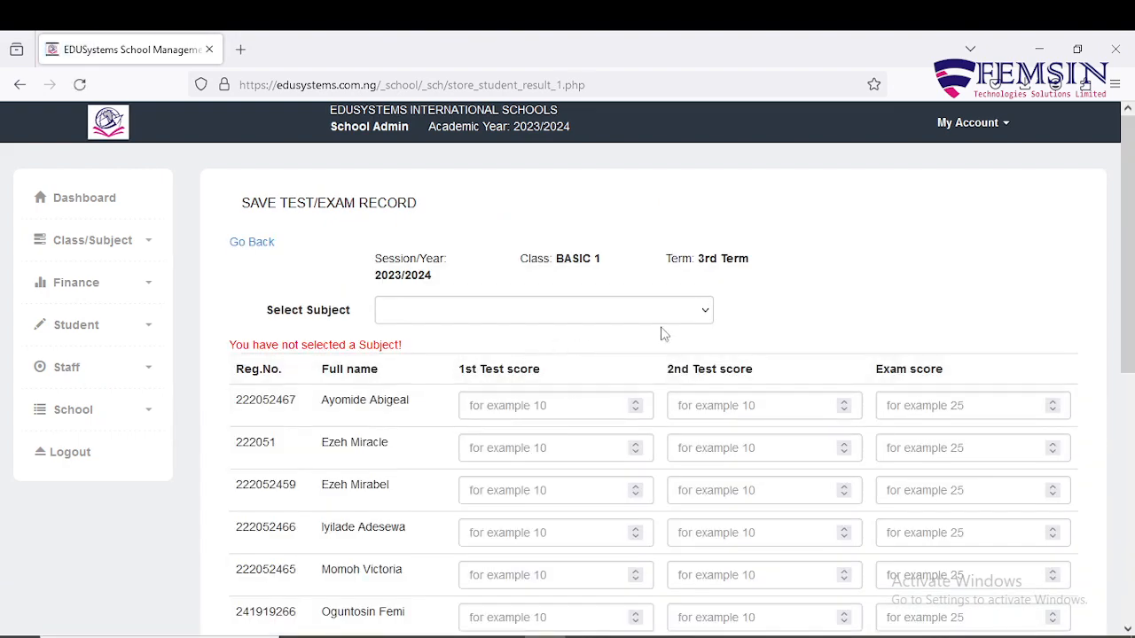
Enter -7 as the first student's Exam score, letting it settle at 0.
scroll(841, 317, down, 4)
scroll(841, 317, up, 3)
scroll(840, 317, down, 3)
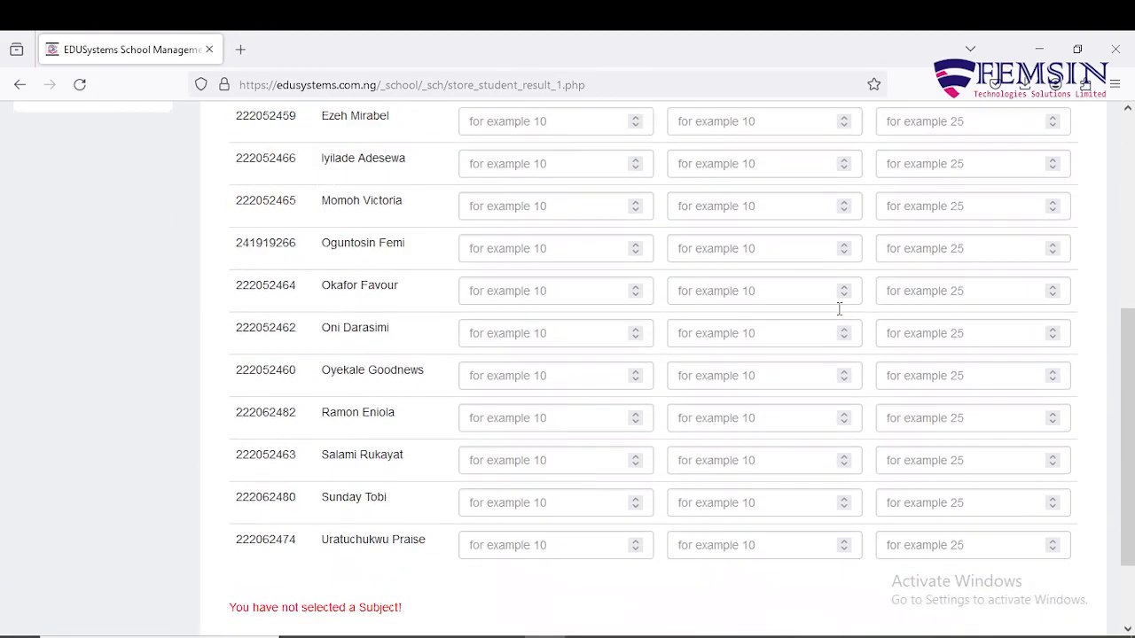
scroll(840, 316, up, 2)
scroll(841, 316, up, 2)
scroll(839, 314, down, 2)
scroll(839, 313, up, 2)
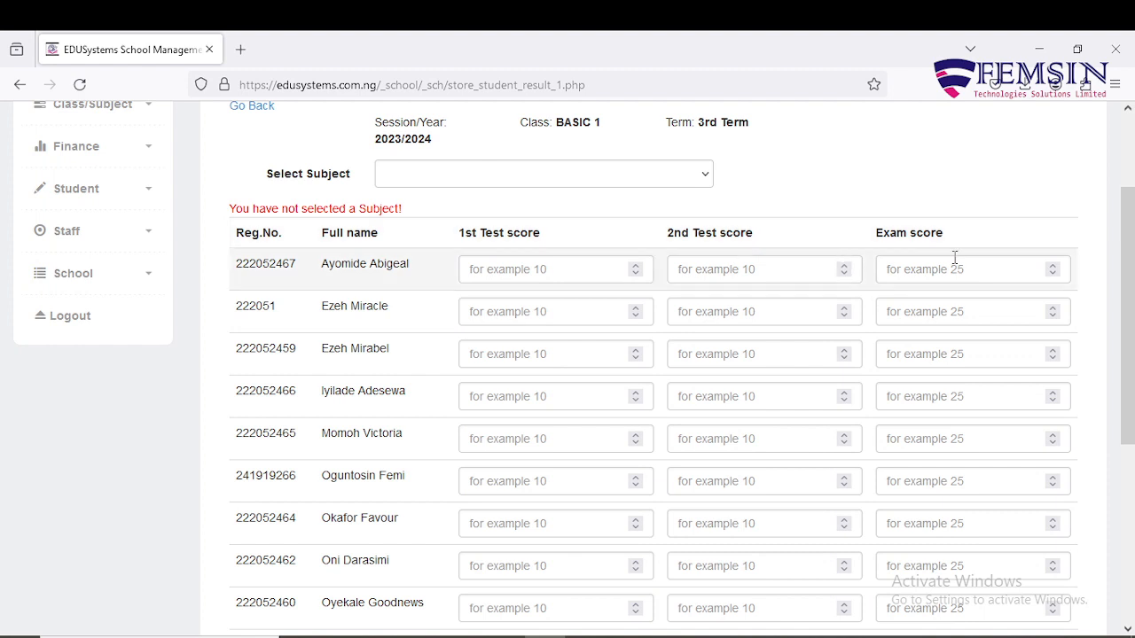
scroll(955, 258, up, 2)
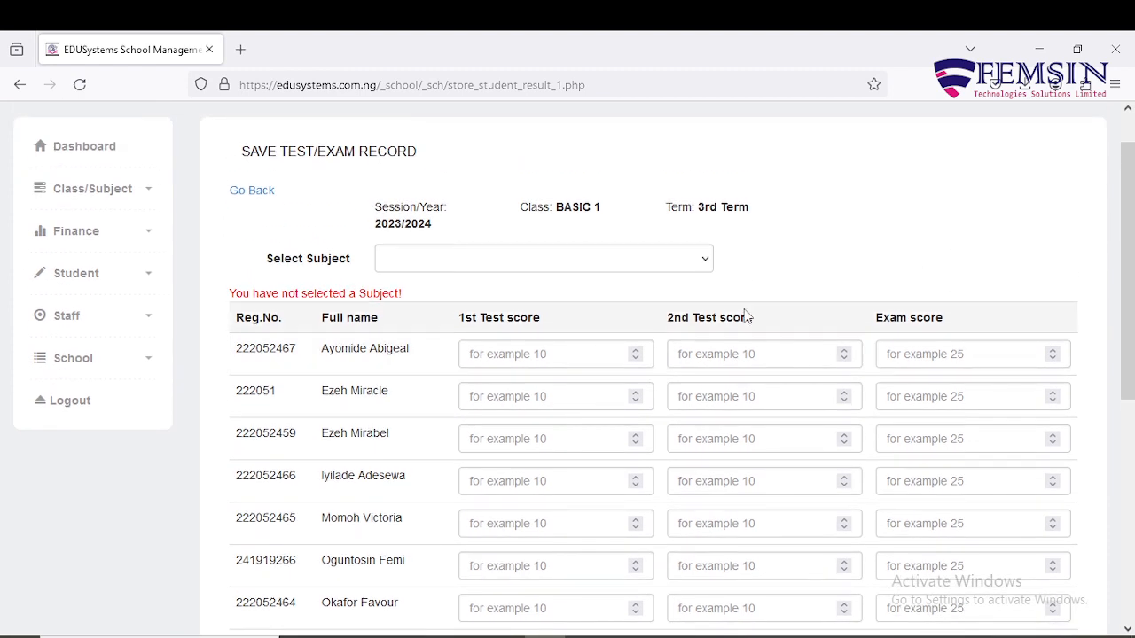
click(577, 352)
click(687, 353)
click(895, 355)
text(-7)
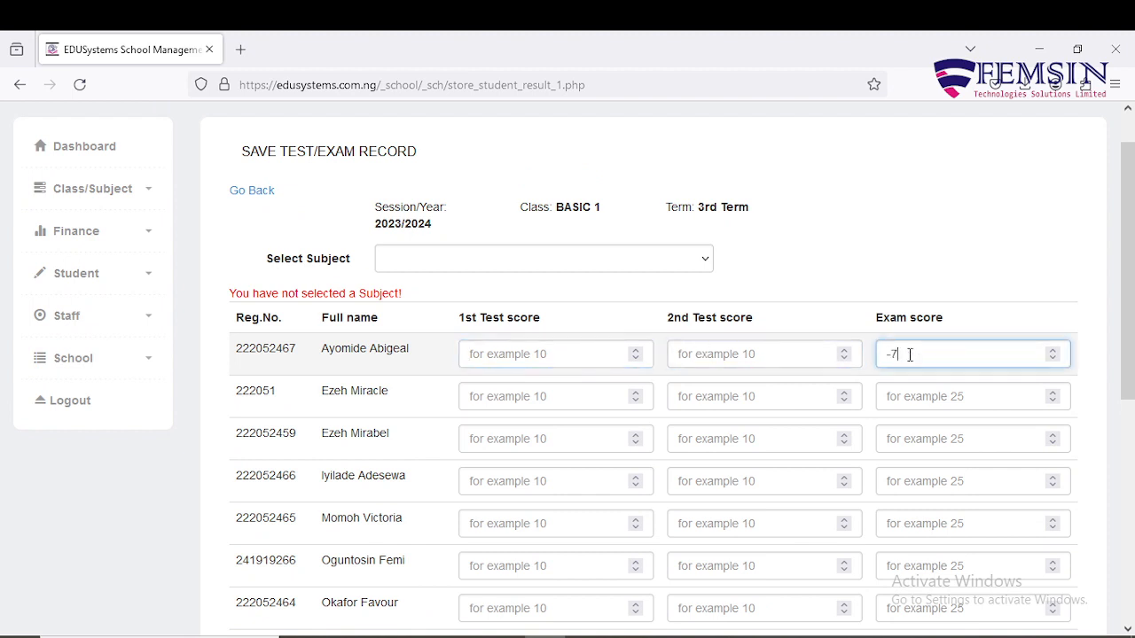
scroll(910, 355, down, 1)
click(896, 284)
click(900, 359)
scroll(901, 359, up, 1)
scroll(900, 357, up, 8)
scroll(900, 358, down, 1)
click(899, 271)
Highlight the red no-subject warning message on the score sheet to read it.
scroll(899, 270, down, 5)
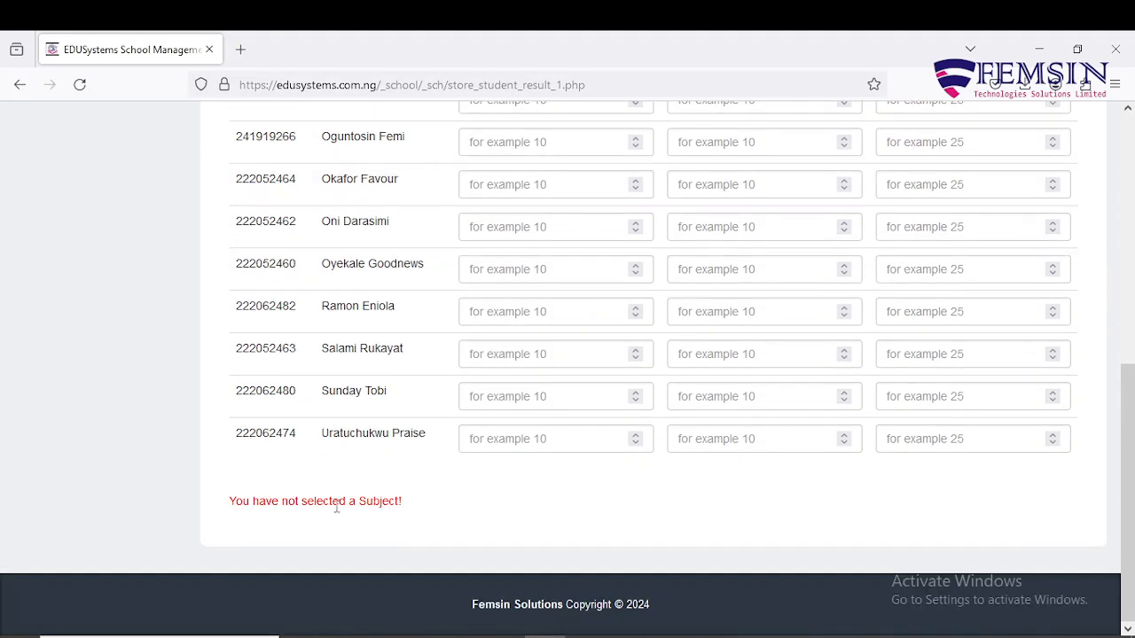
scroll(322, 444, up, 6)
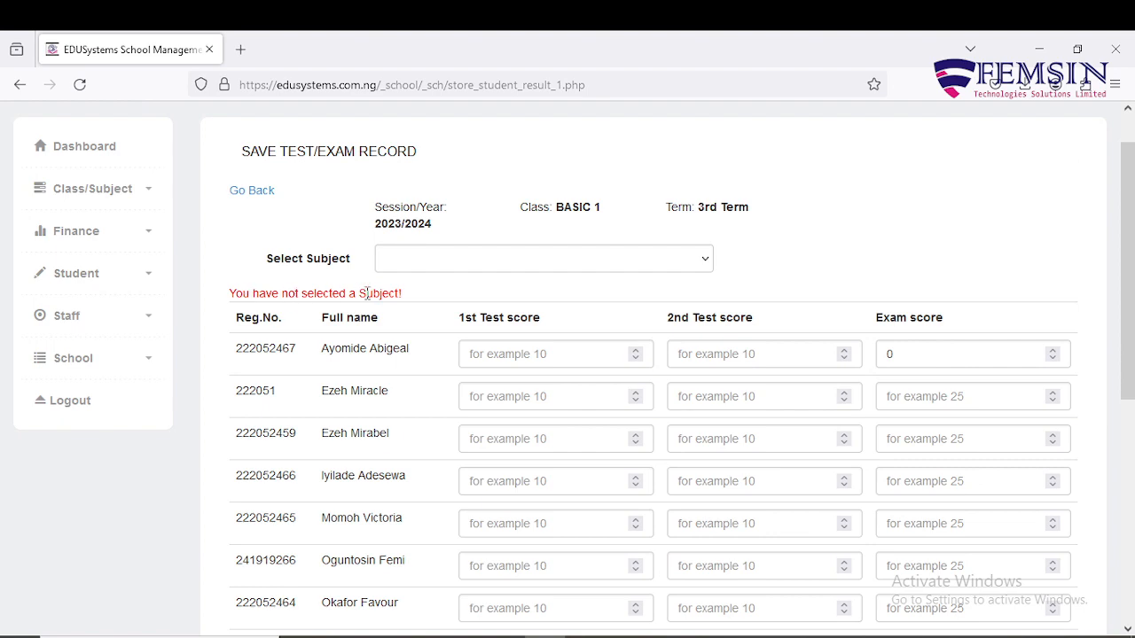
scroll(381, 355, down, 5)
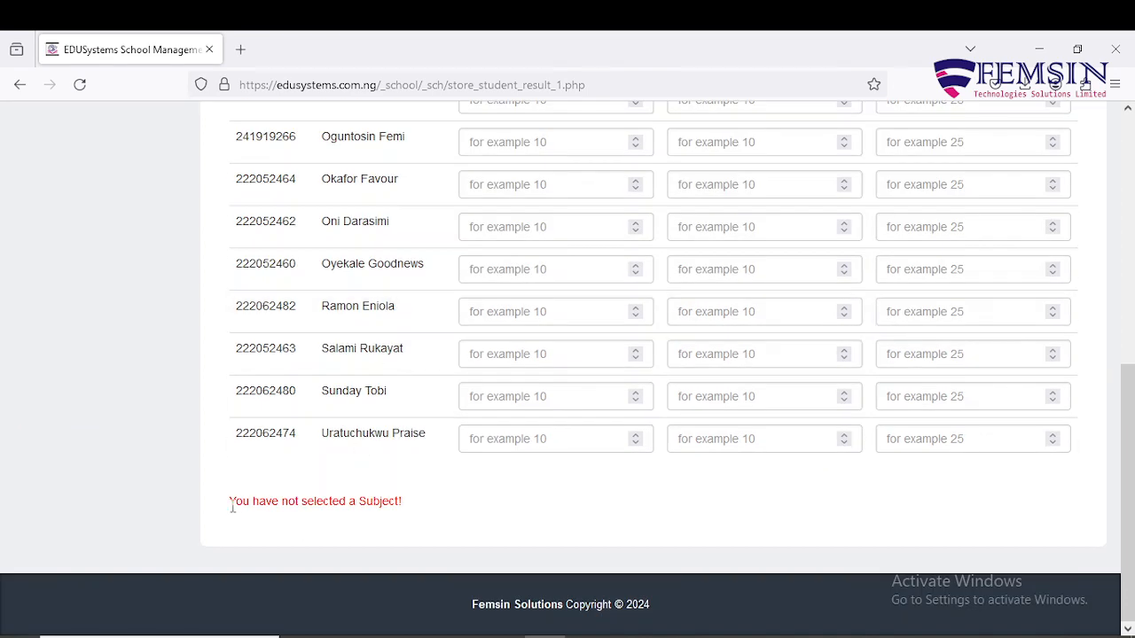
drag(232, 507, 424, 506)
click(424, 507)
scroll(424, 507, up, 5)
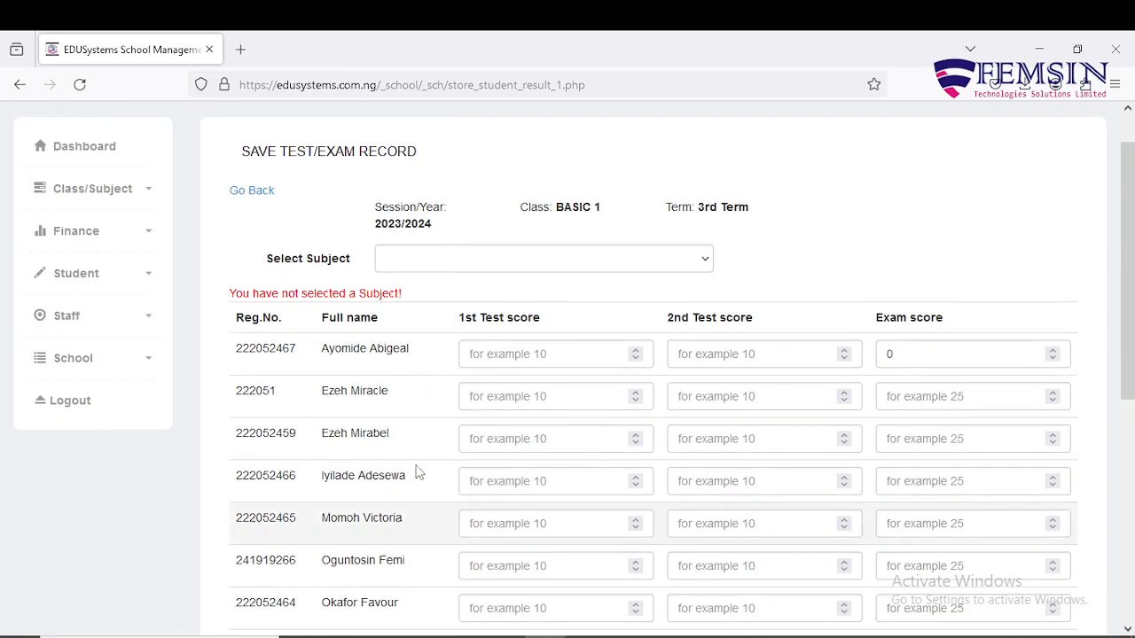
scroll(419, 473, up, 1)
drag(232, 344, 366, 341)
click(423, 335)
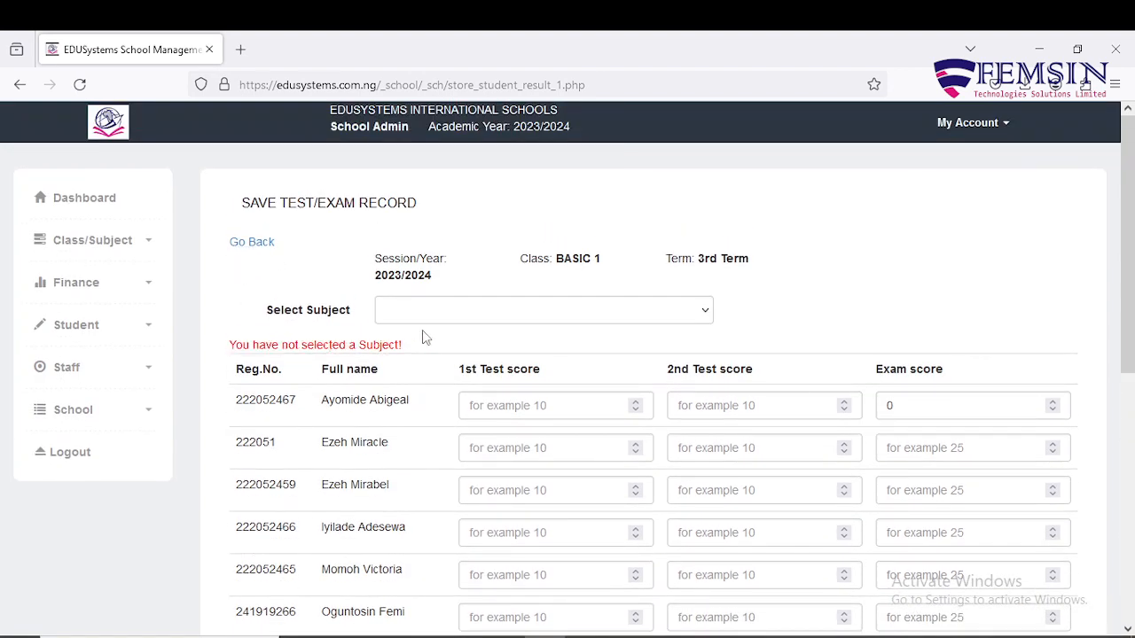
triple_click(429, 344)
click(461, 344)
Pick MATHEMATICS in Select Subject and save the BASIC 1 sheet with empty scores.
click(709, 315)
scroll(680, 429, down, 3)
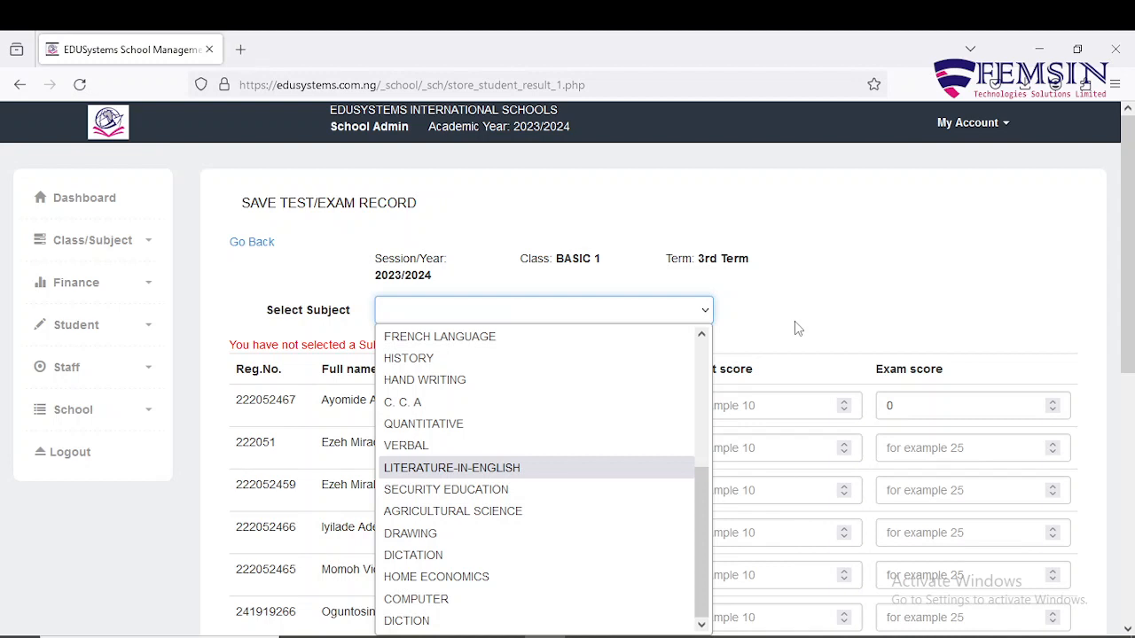
scroll(647, 457, up, 4)
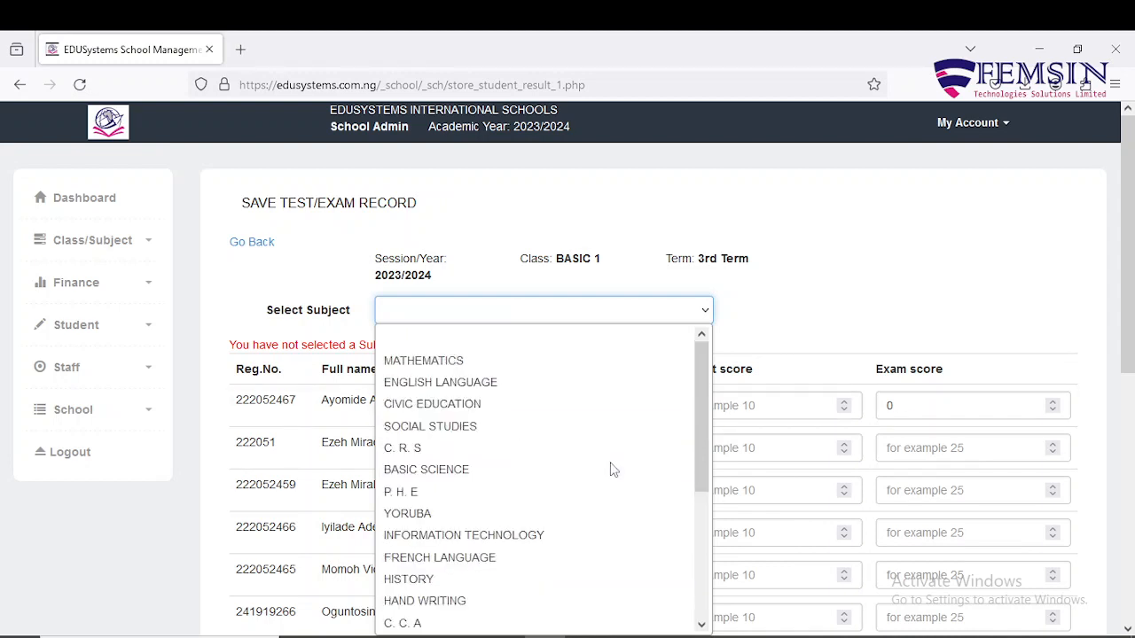
click(431, 364)
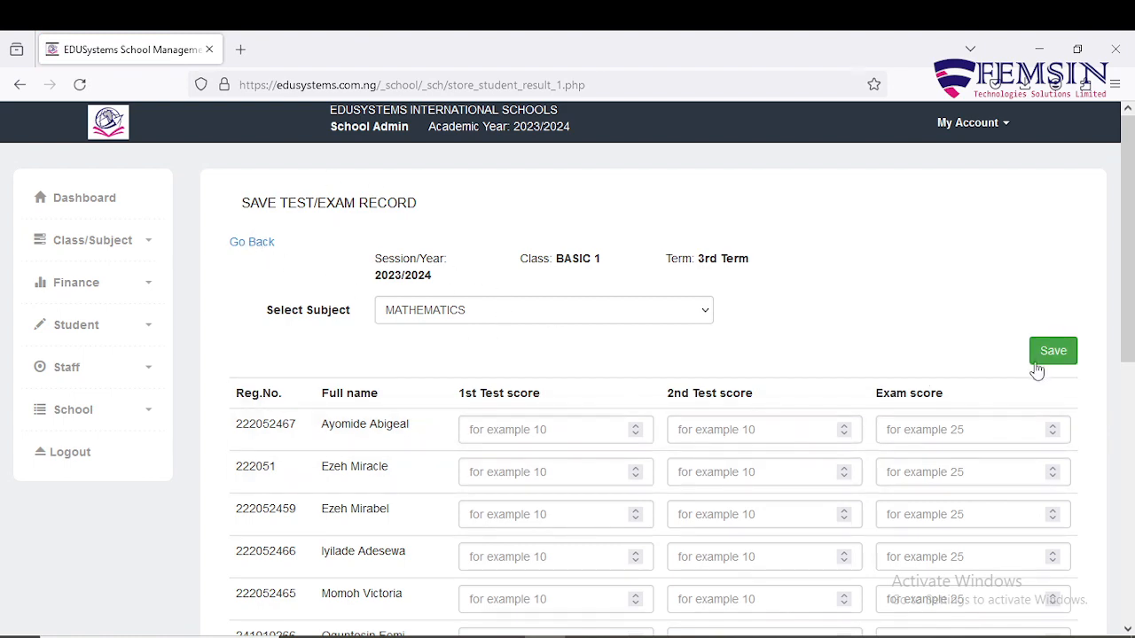
scroll(1036, 373, down, 5)
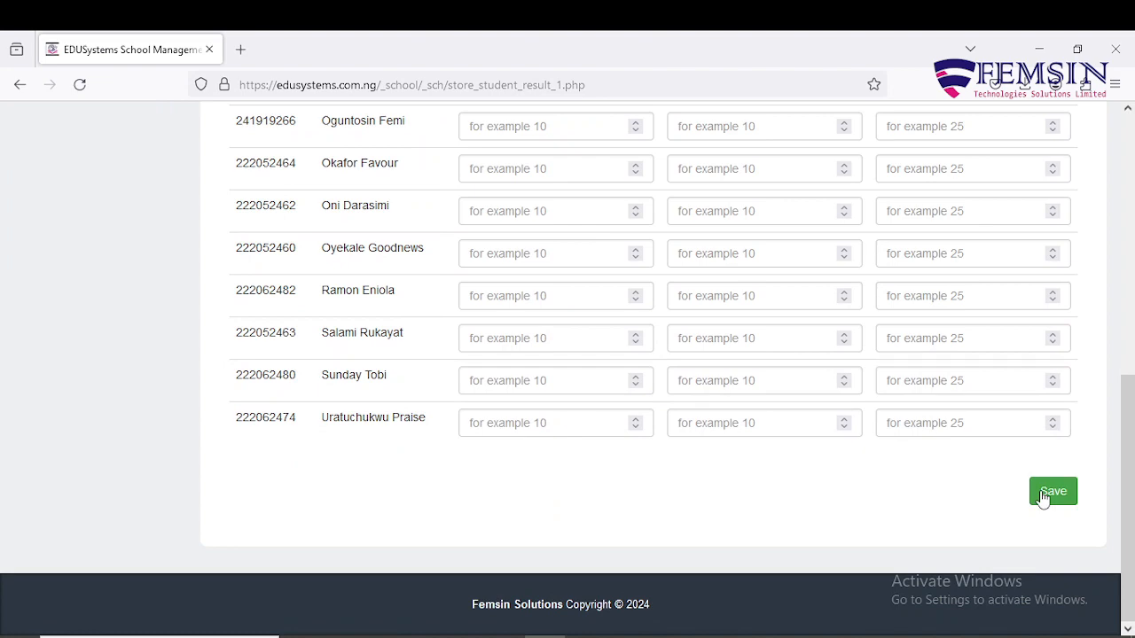
click(1052, 493)
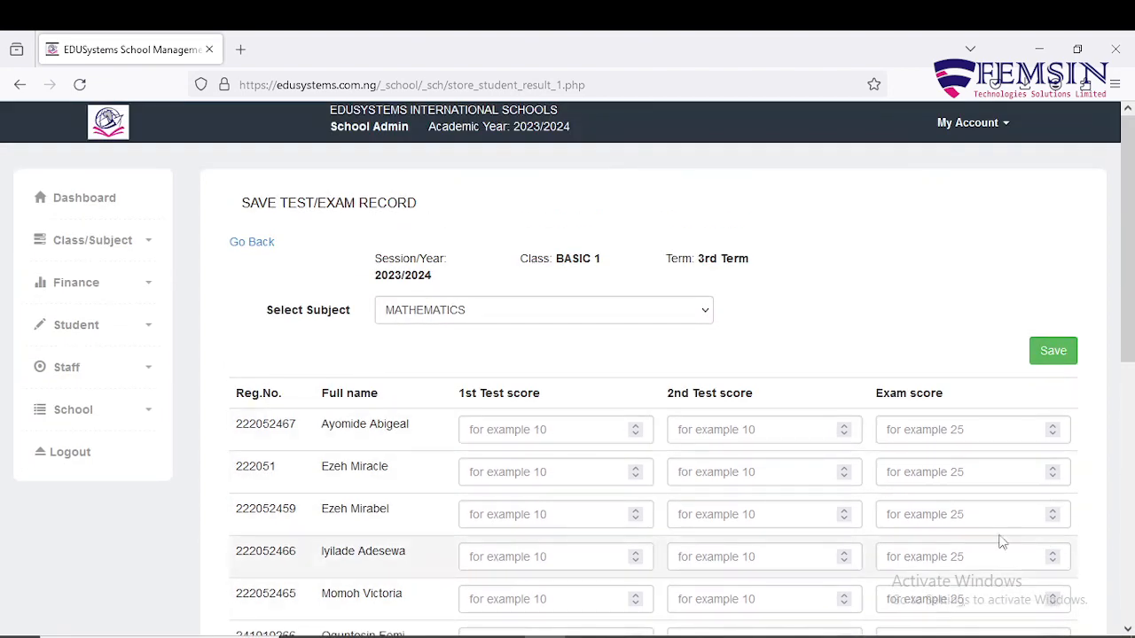
scroll(1011, 536, down, 5)
scroll(1014, 540, up, 6)
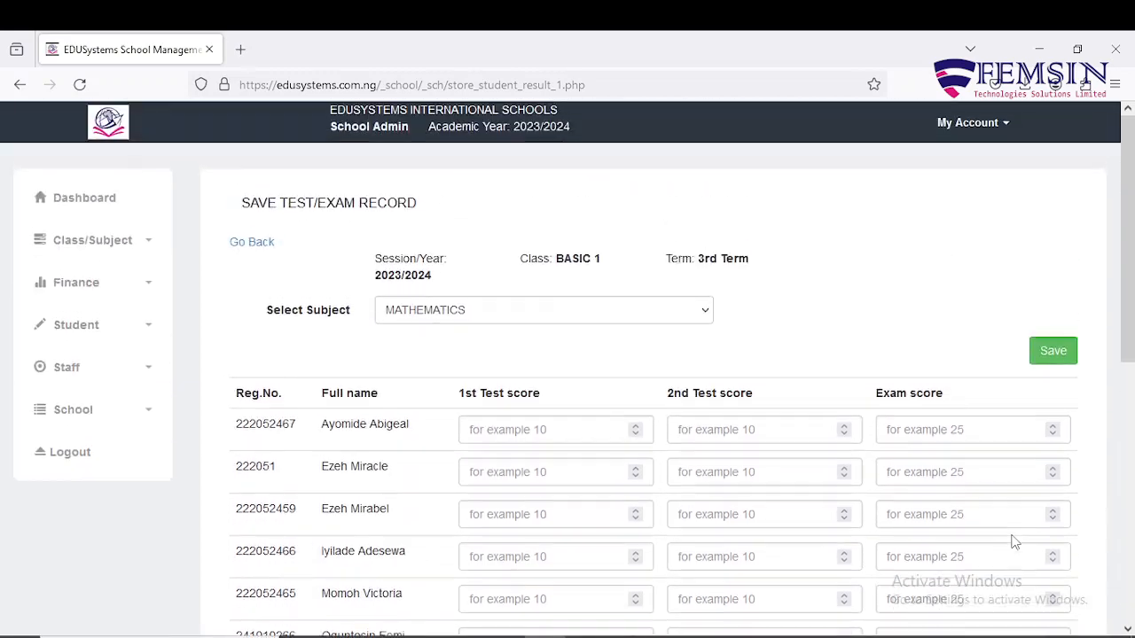
Enter Mathematics test and exam scores for rows one to three: 20/17/55, 16/26/50, 15/20/56.
click(537, 430)
text(-1)
key(BackSpace)
key(BackSpace)
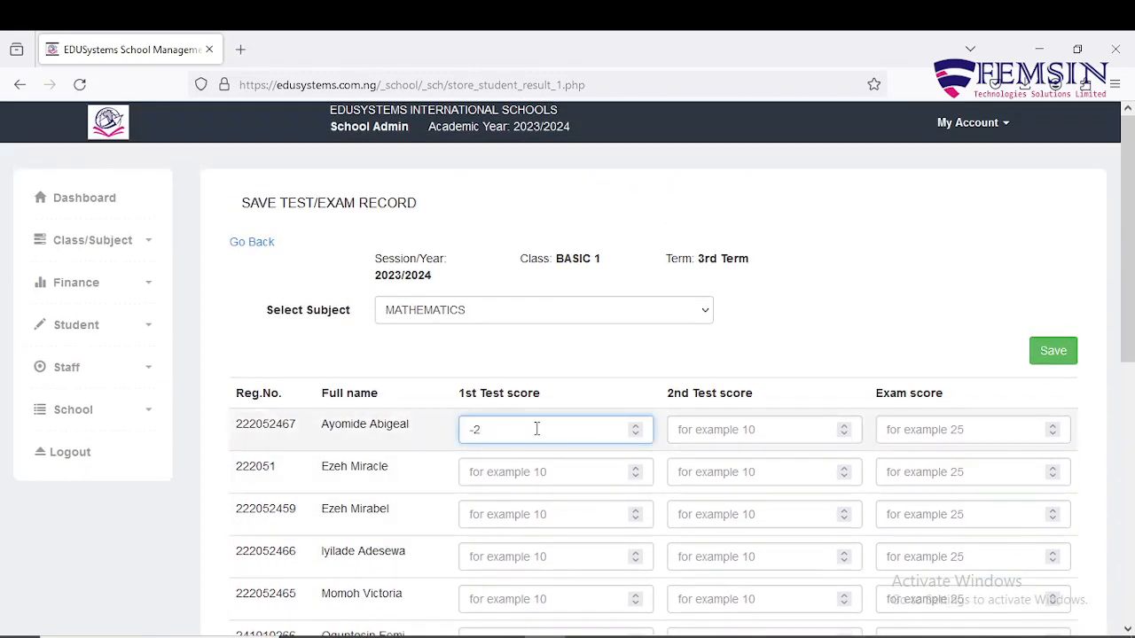
text(0)
scroll(657, 344, down, 1)
scroll(673, 344, down, 3)
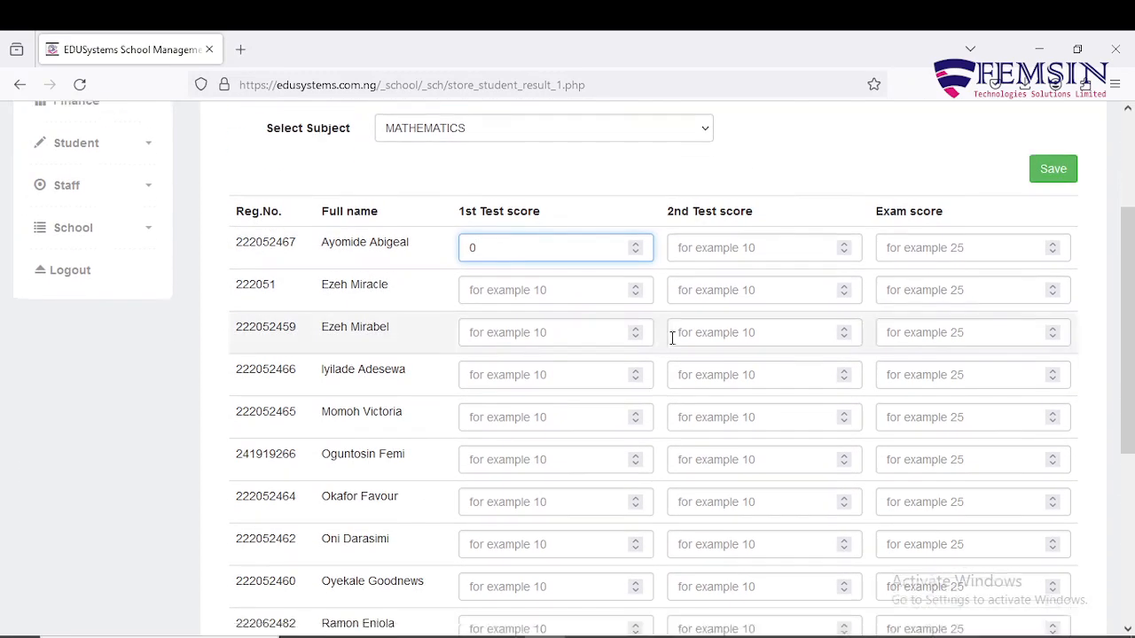
scroll(672, 337, up, 1)
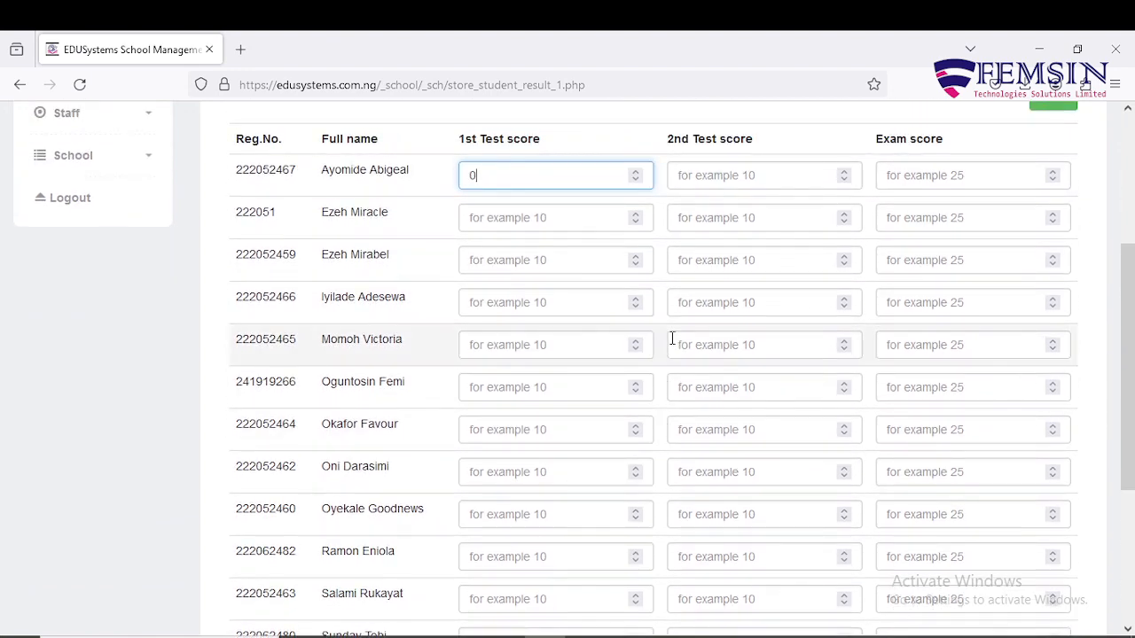
scroll(672, 338, up, 1)
key(BackSpace)
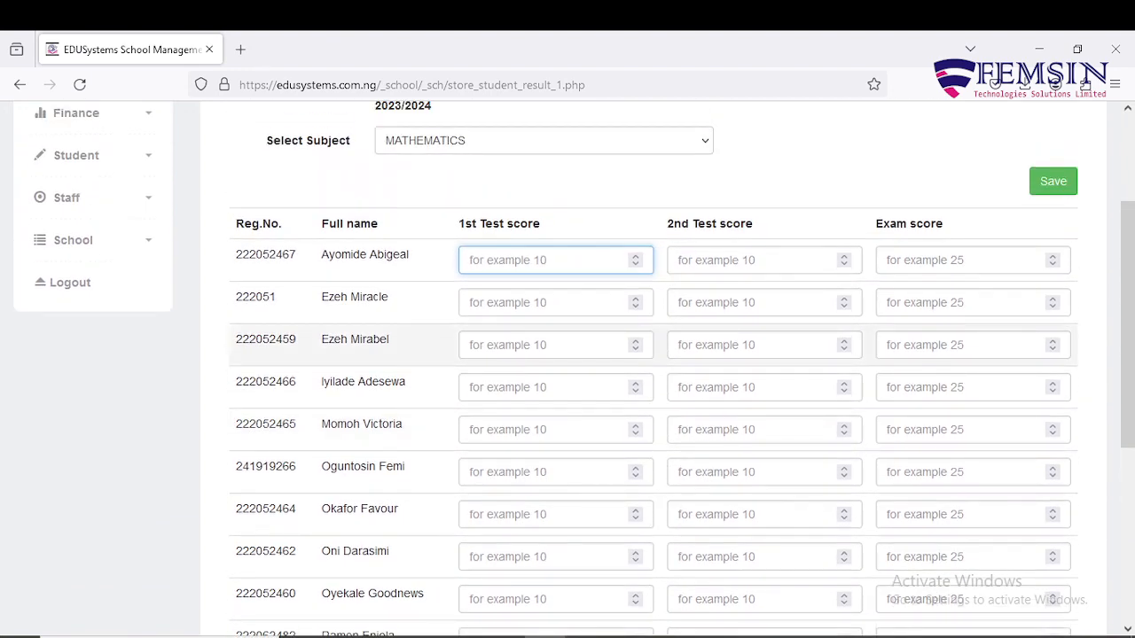
text(20)
key(Tab)
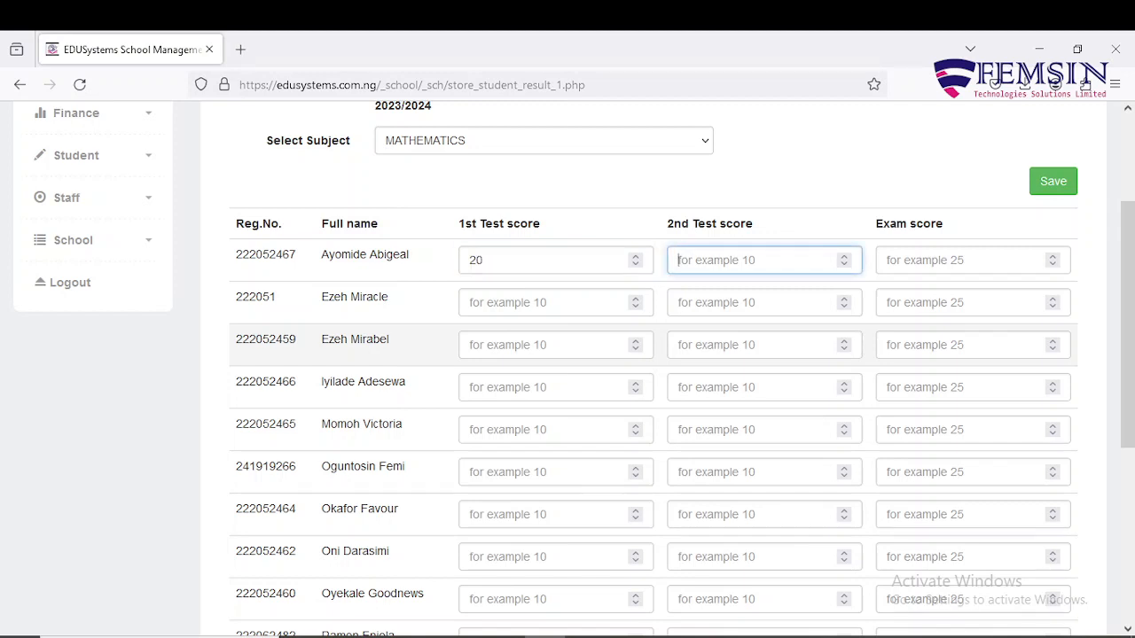
text(17)
key(Tab)
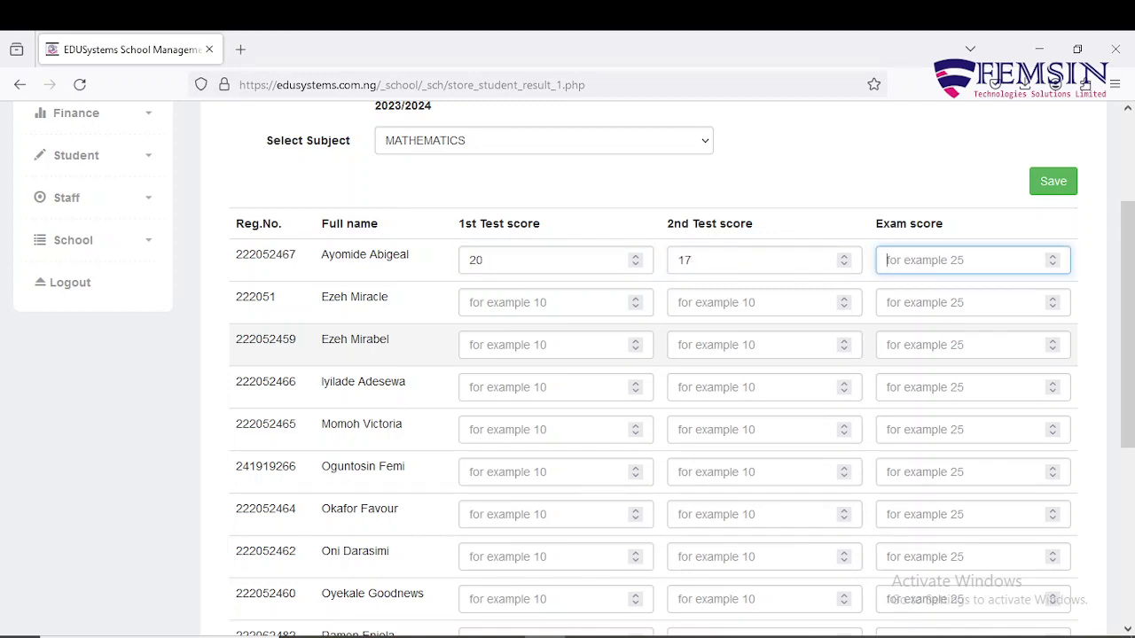
text(55)
key(Tab)
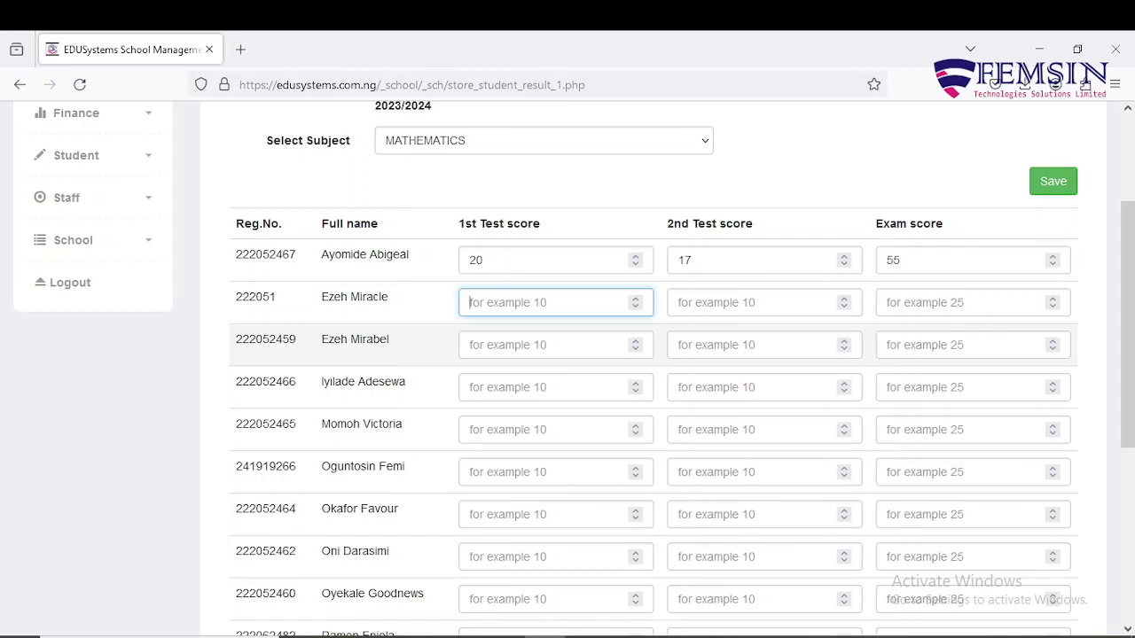
text(16)
key(Tab)
text(26)
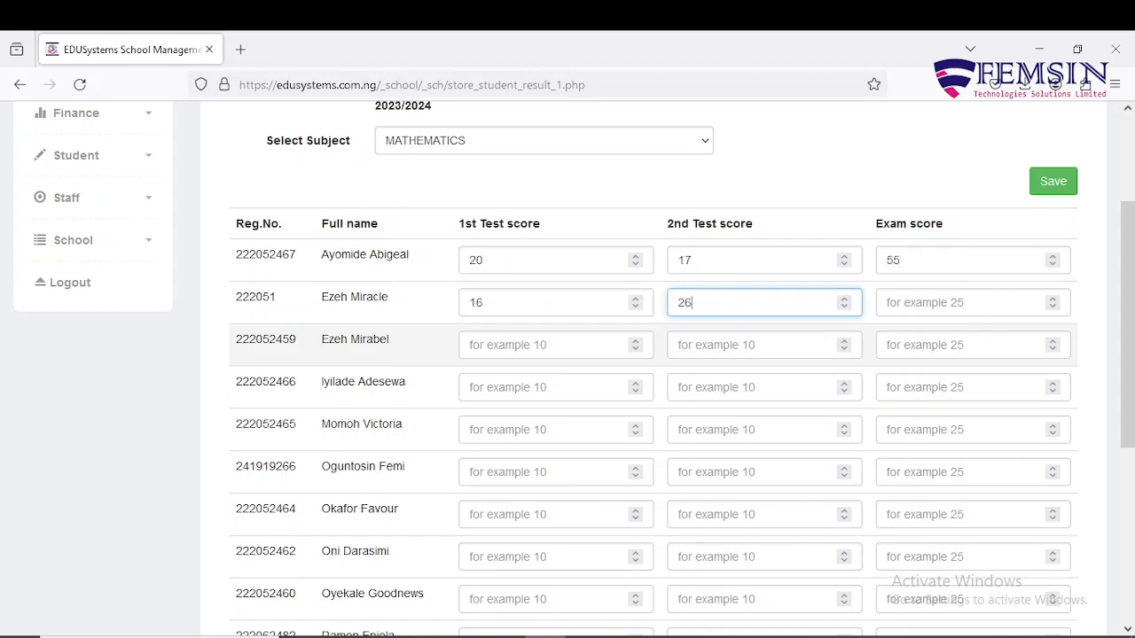
key(Tab)
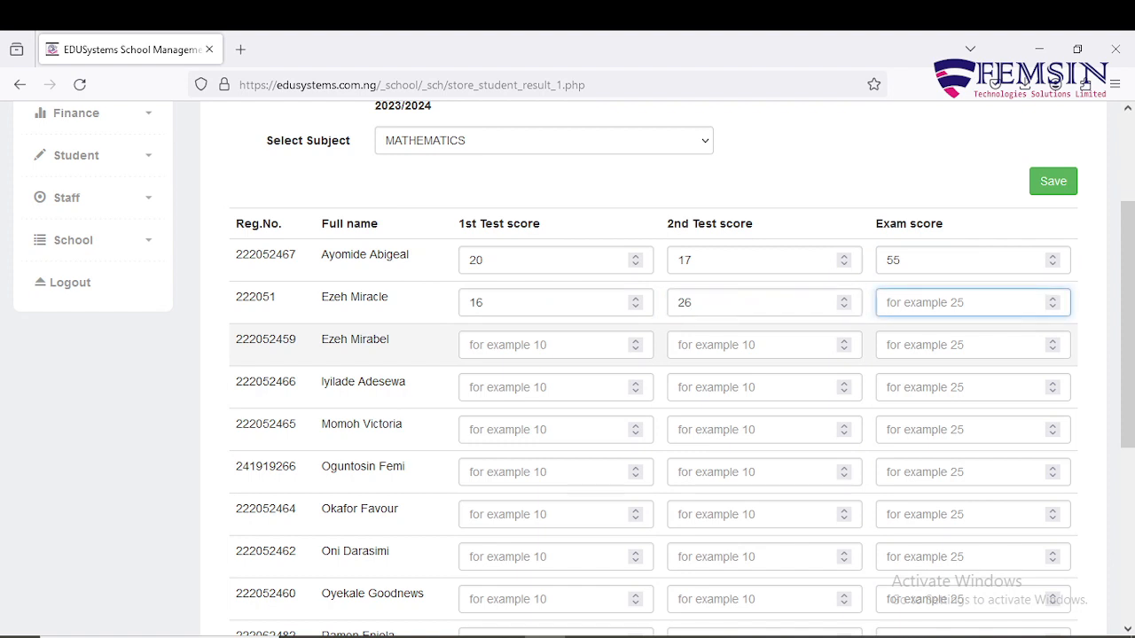
text(50)
key(Tab)
text(15)
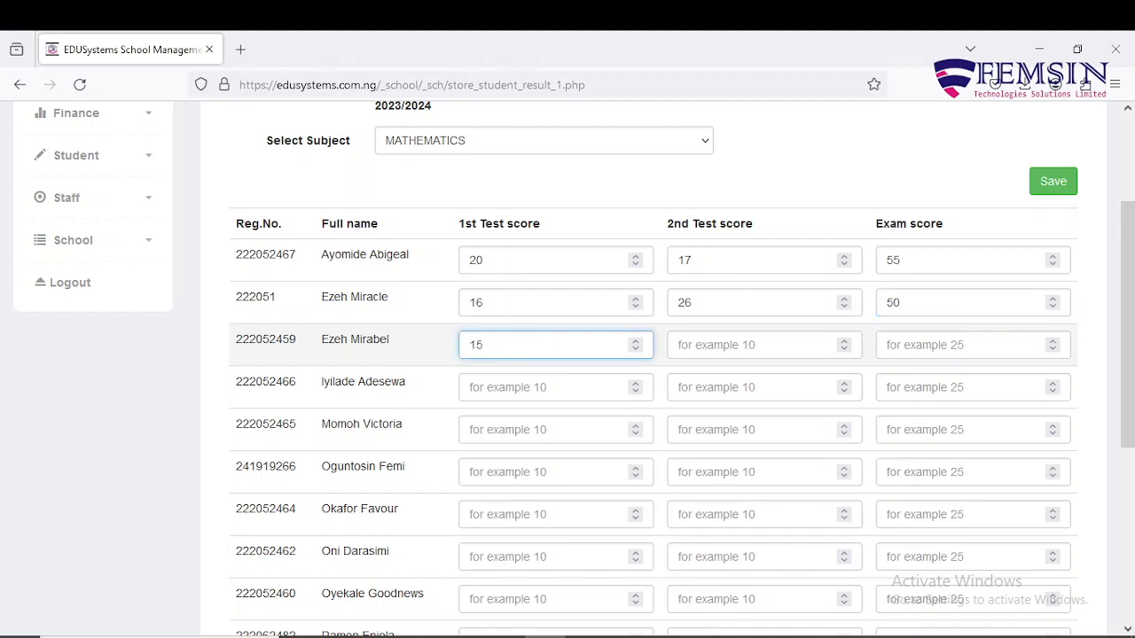
key(Tab)
text(2)
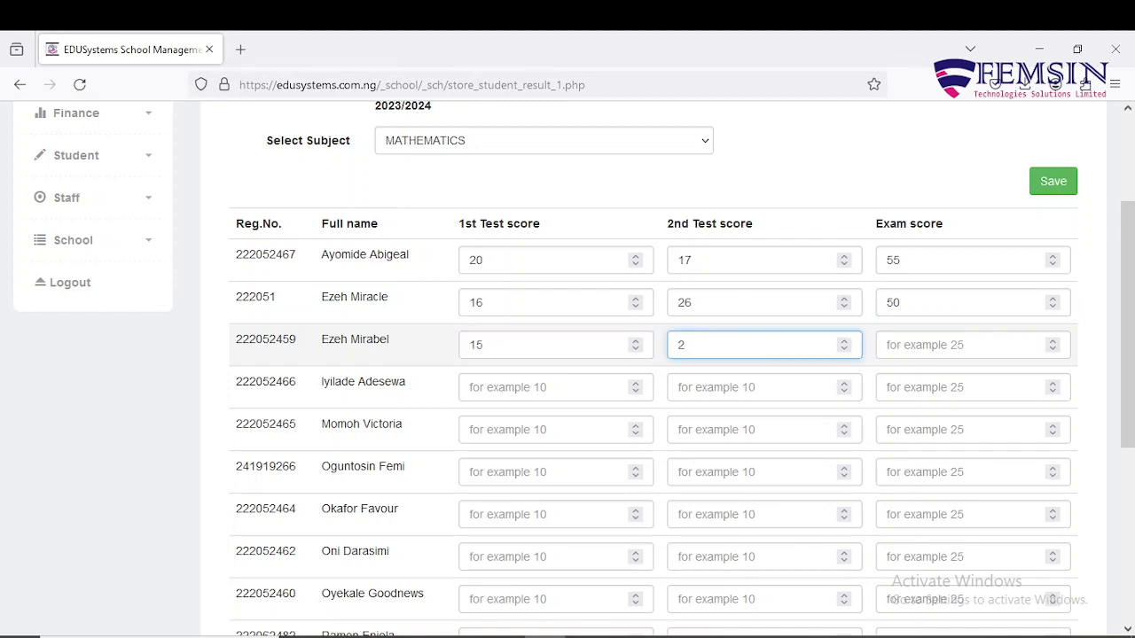
text(0)
key(Tab)
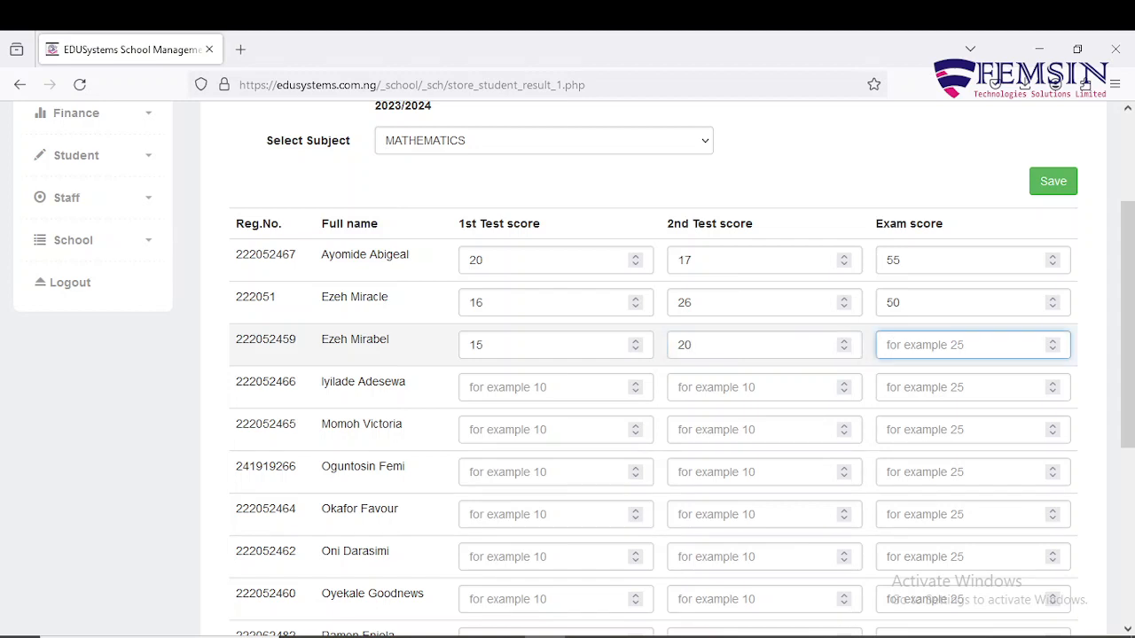
text(56)
key(Tab)
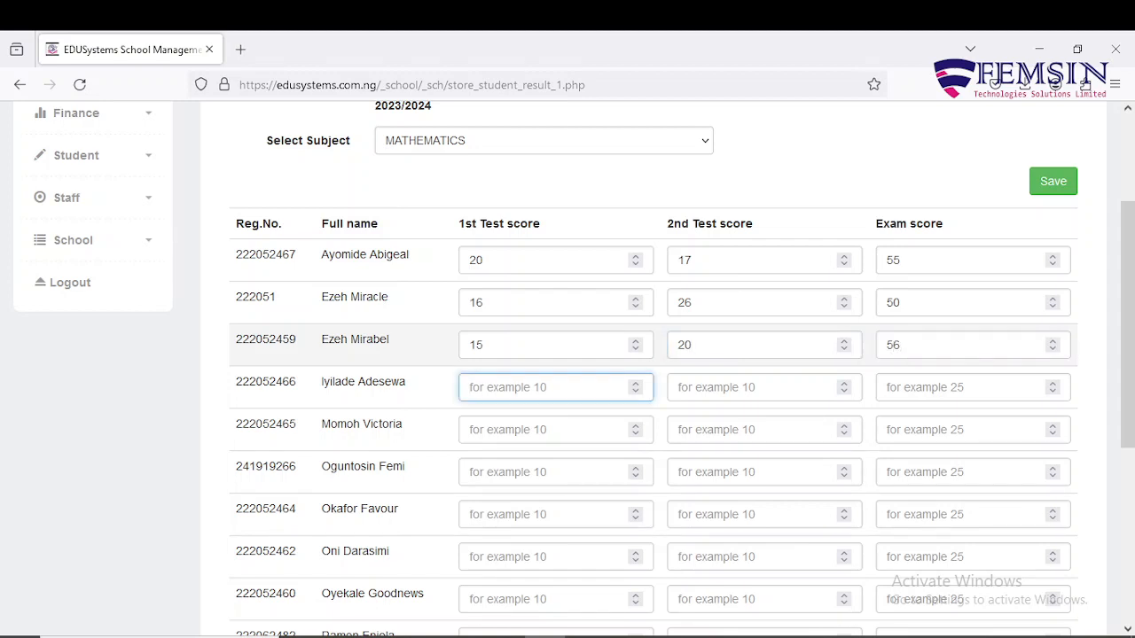
Enter Mathematics scores for rows four to six: 20/19/48, 20/17/49, 18/17/52.
text(20)
key(Tab)
text(19)
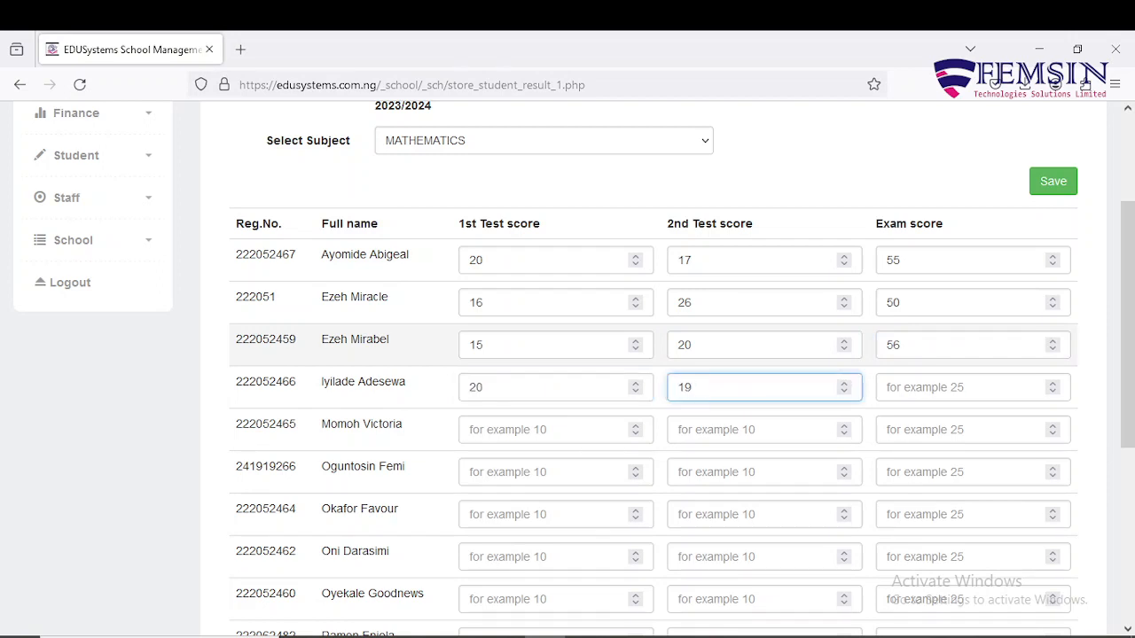
key(Tab)
text(48)
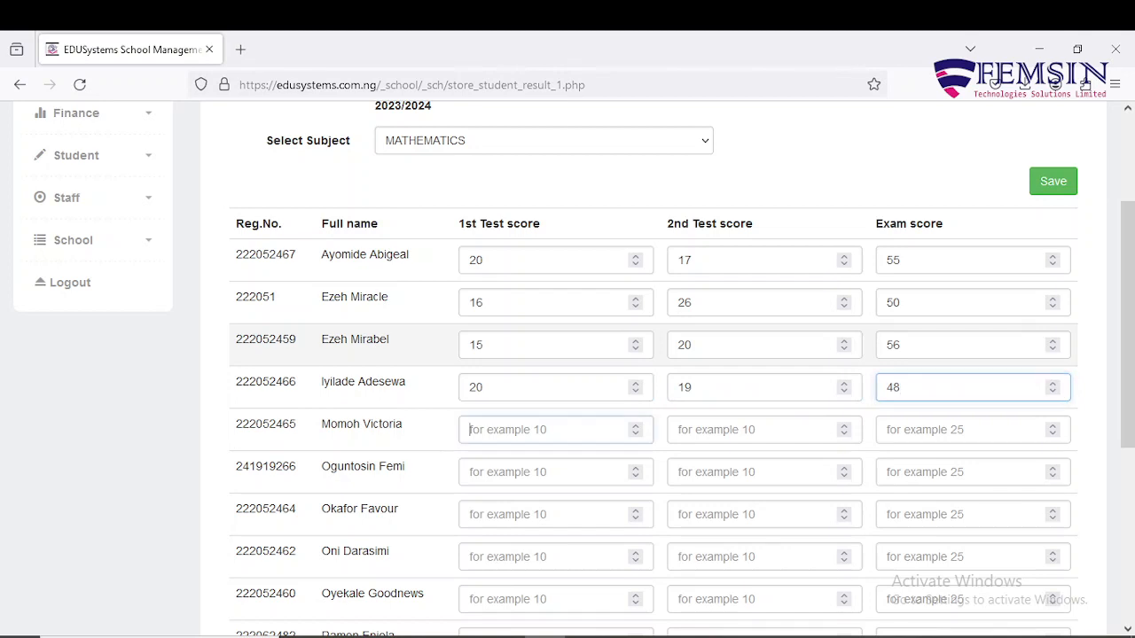
key(Tab)
text(20)
key(Tab)
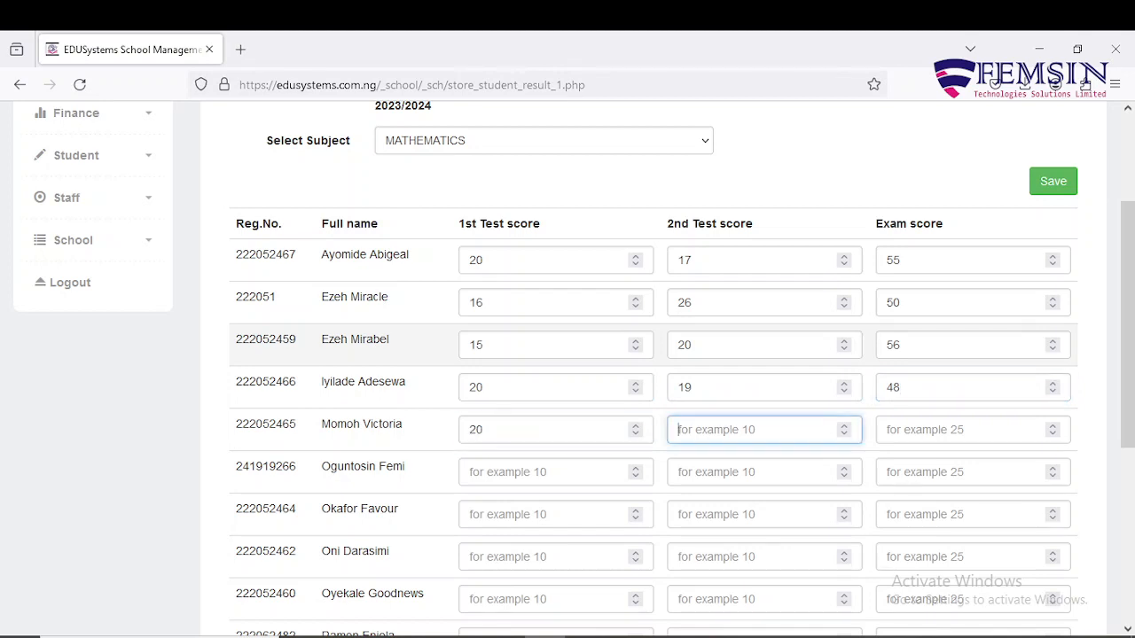
text(17)
key(Tab)
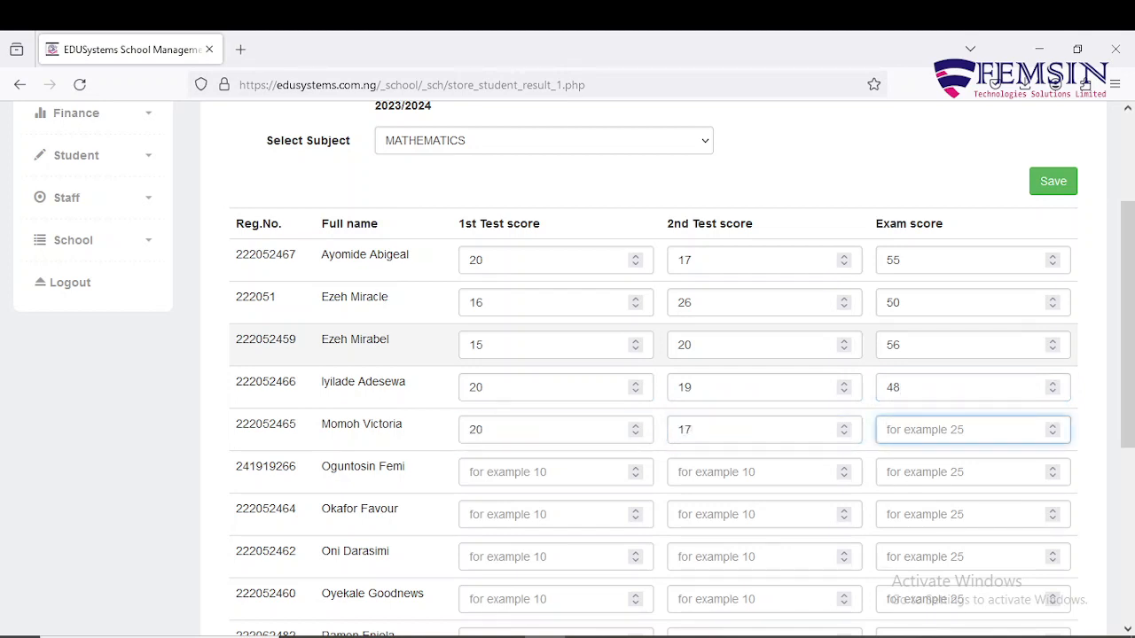
text(49)
key(Tab)
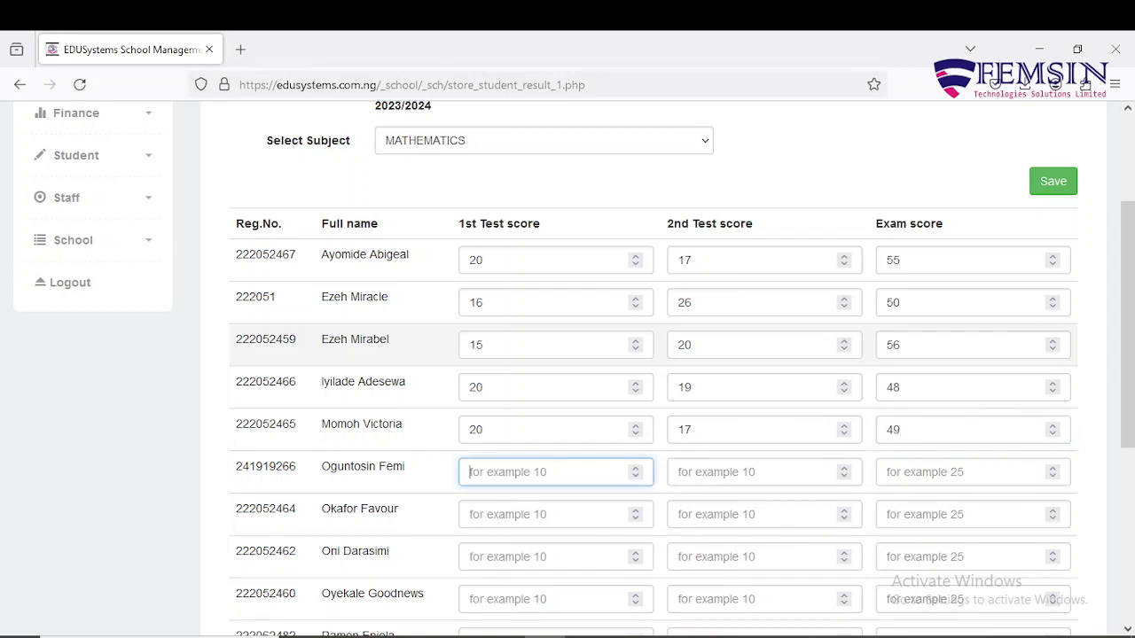
text(18)
key(Tab)
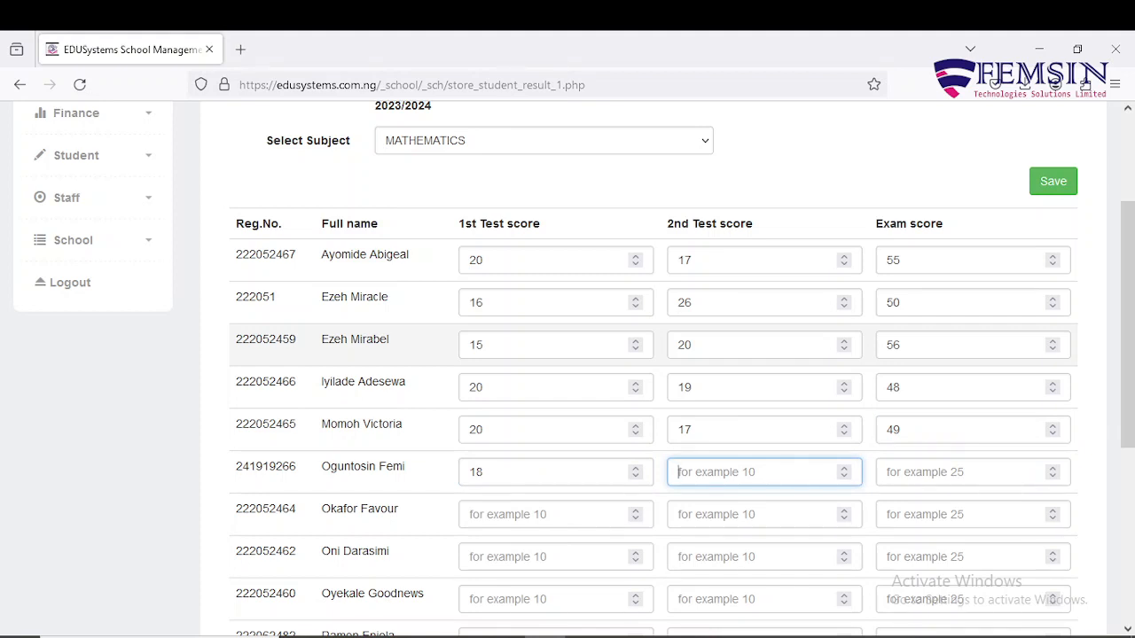
text(17)
key(Tab)
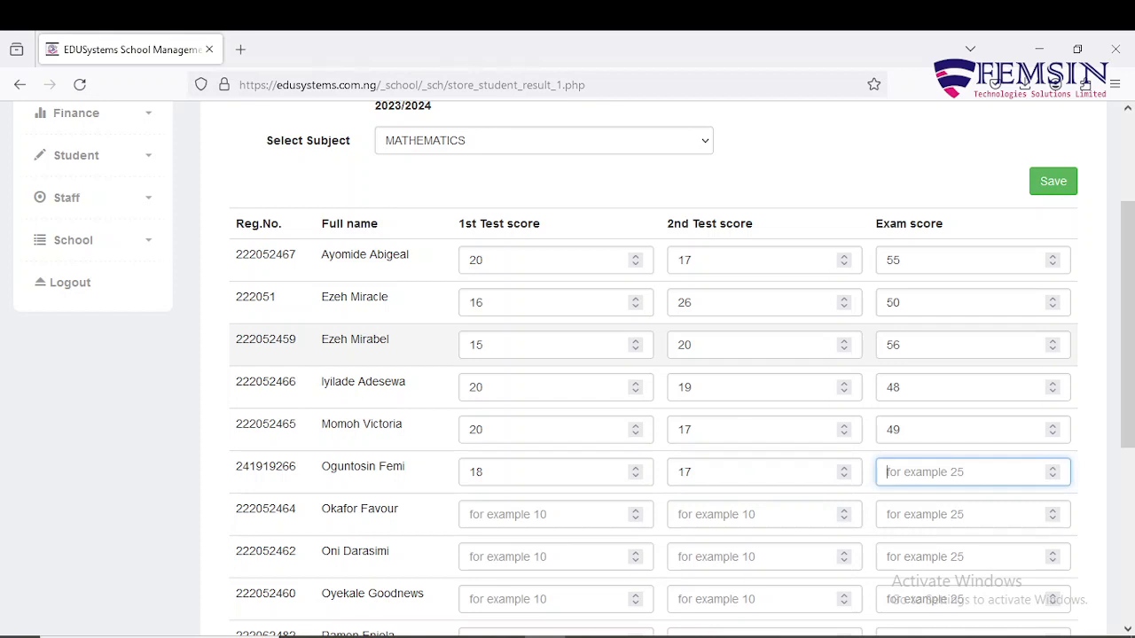
text(52)
key(Tab)
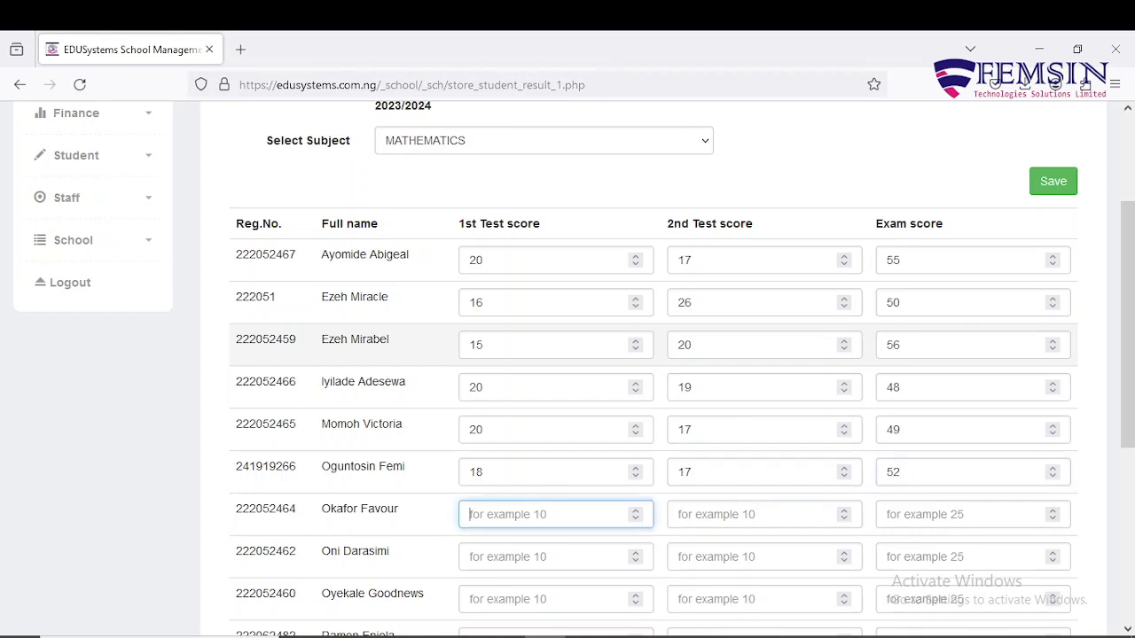
Enter Mathematics scores 16, 18, 51 and 20, 17, 49 for the next two pupils.
scroll(705, 354, down, 3)
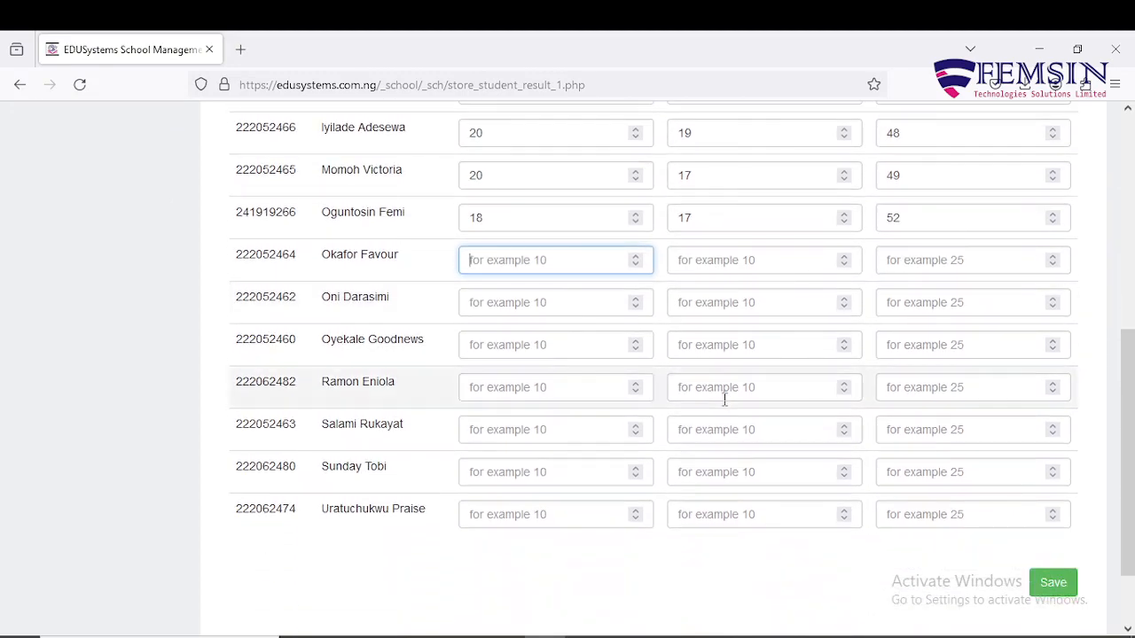
text(16)
key(Tab)
text(18)
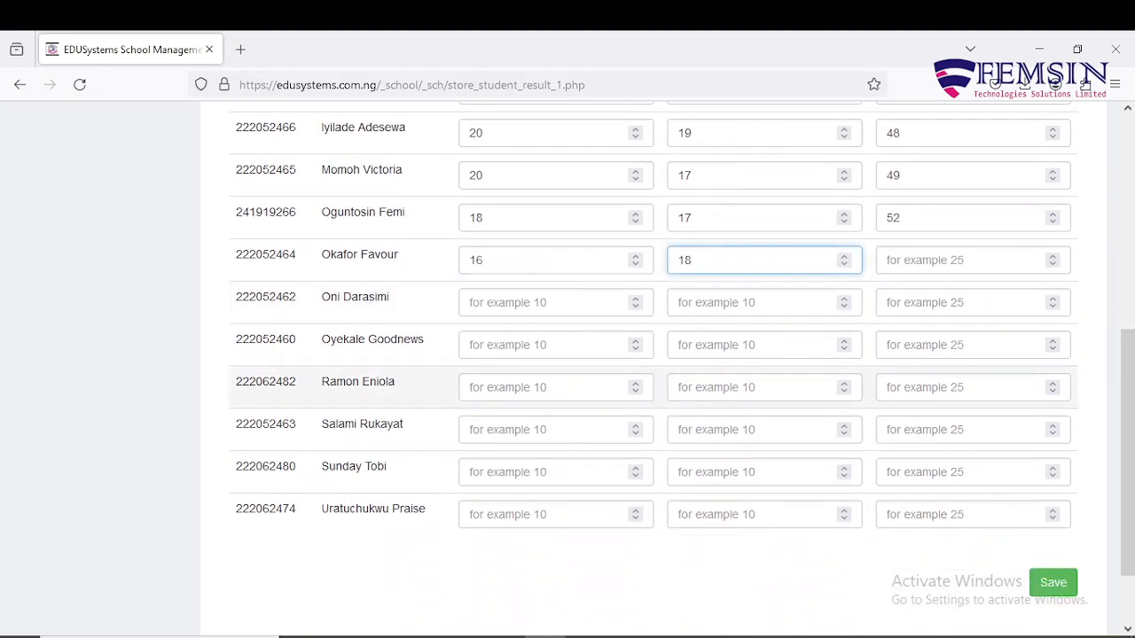
key(Tab)
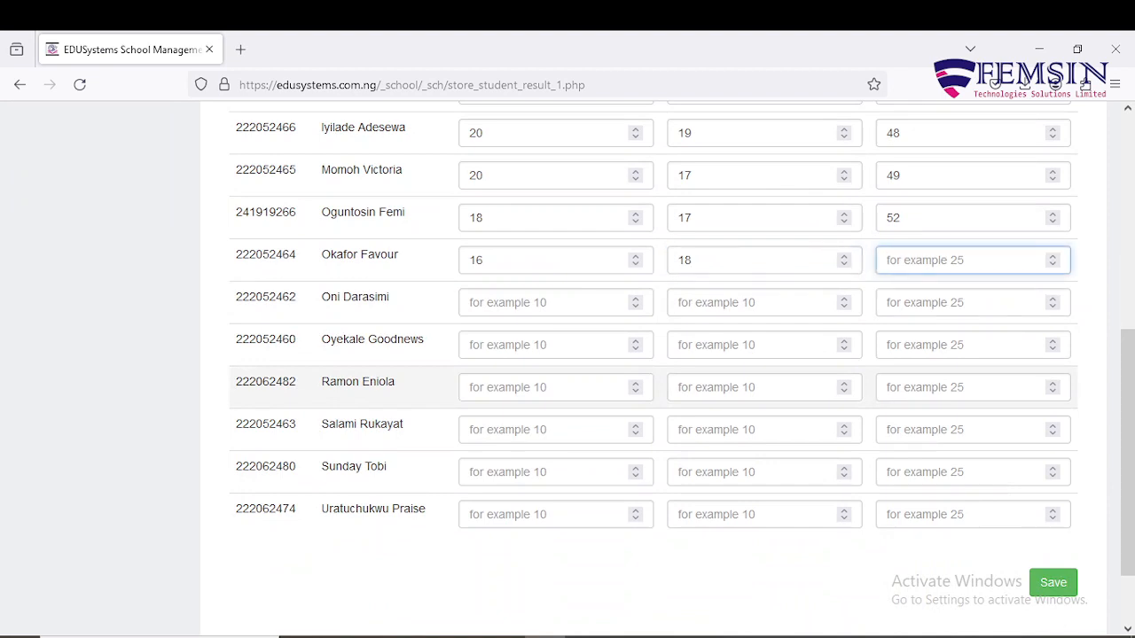
text(51)
key(Tab)
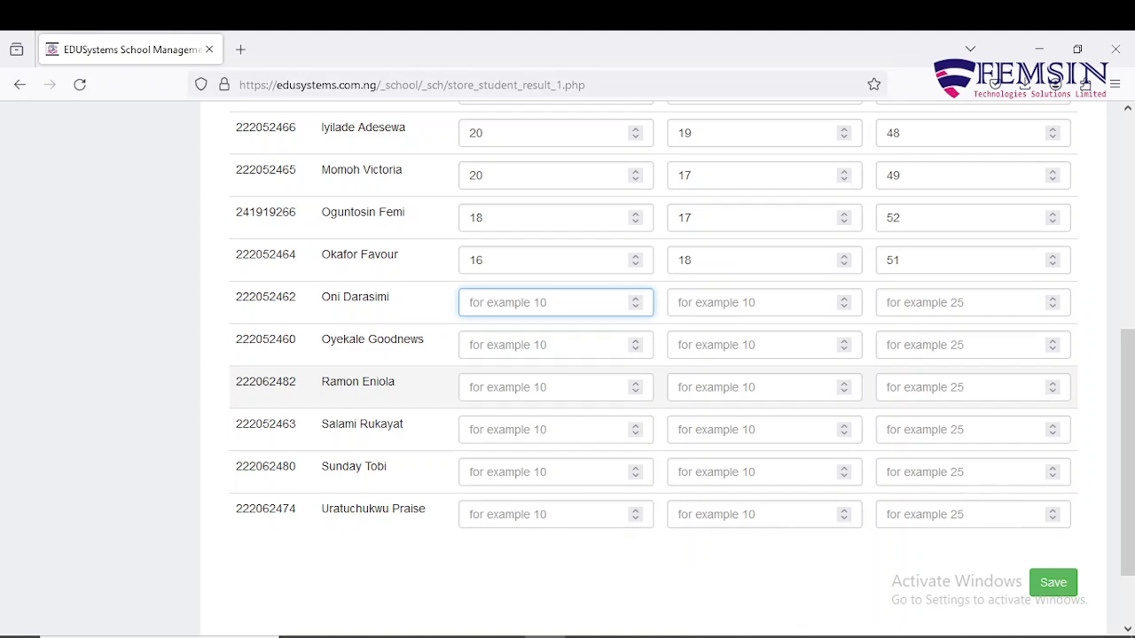
text(20)
key(Tab)
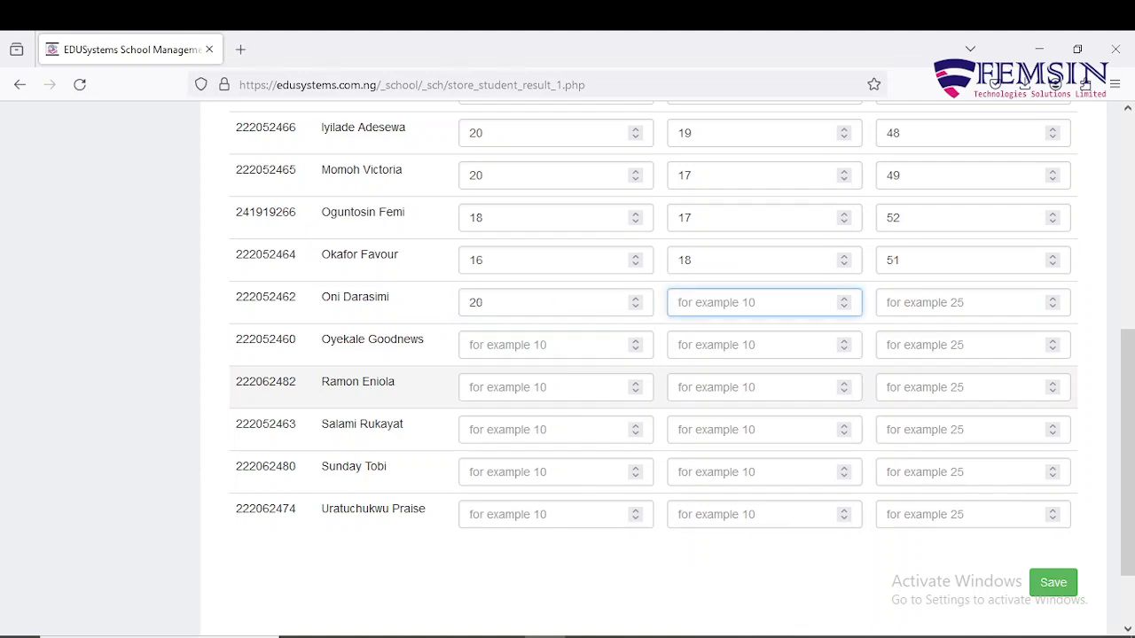
text(17)
key(Tab)
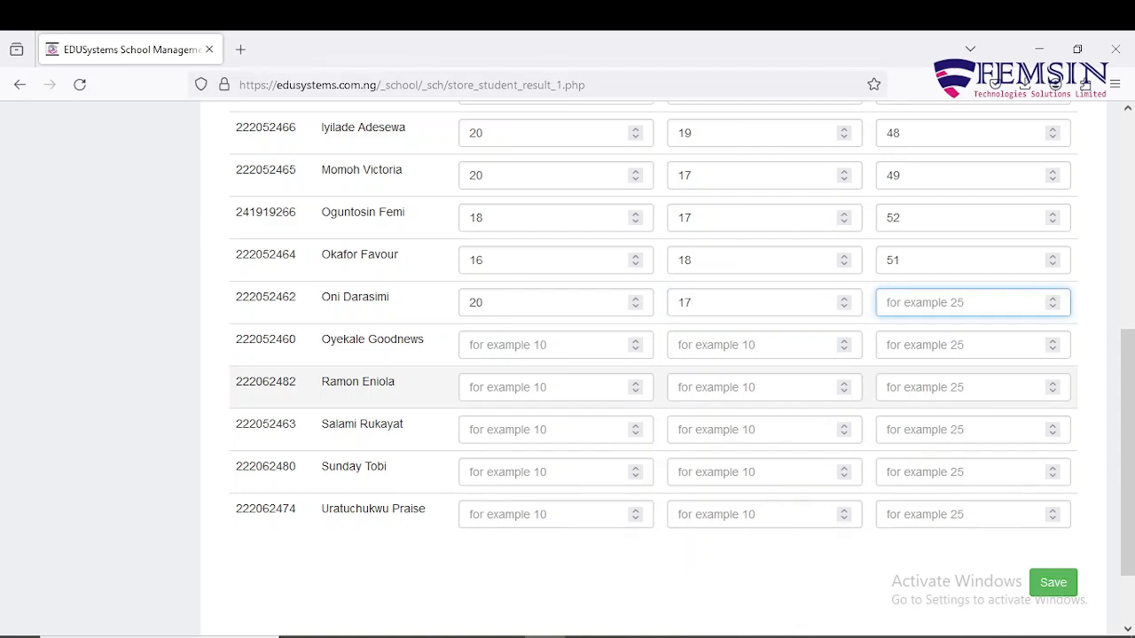
text(49)
key(Tab)
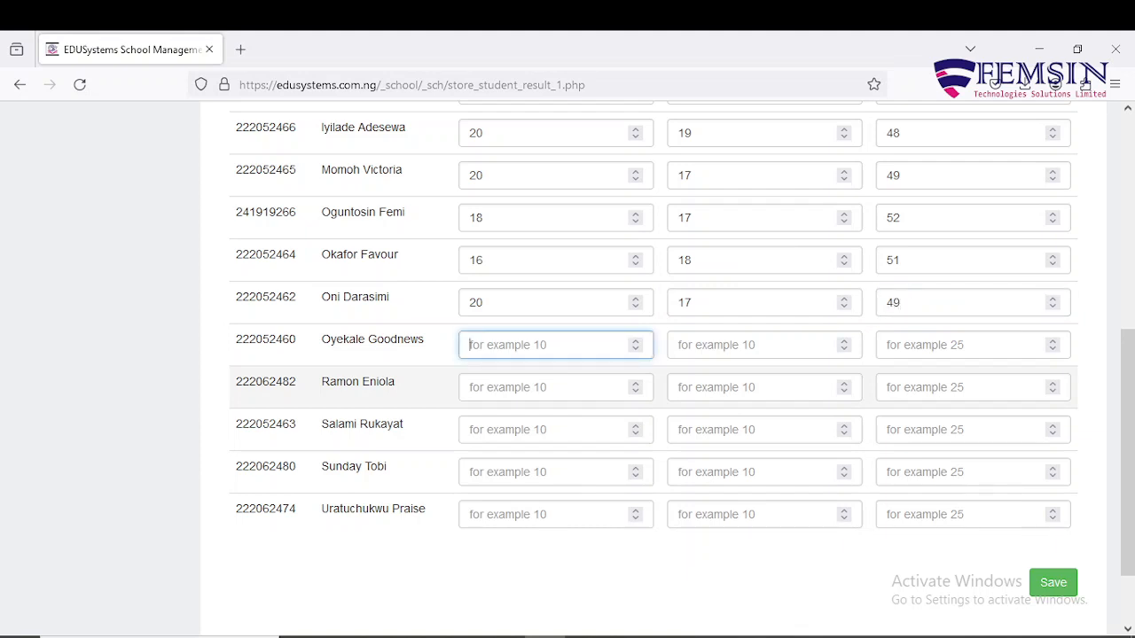
Enter scores 16, 15, 53 and 17, 18, 56 for the following two pupils.
text(16)
key(Tab)
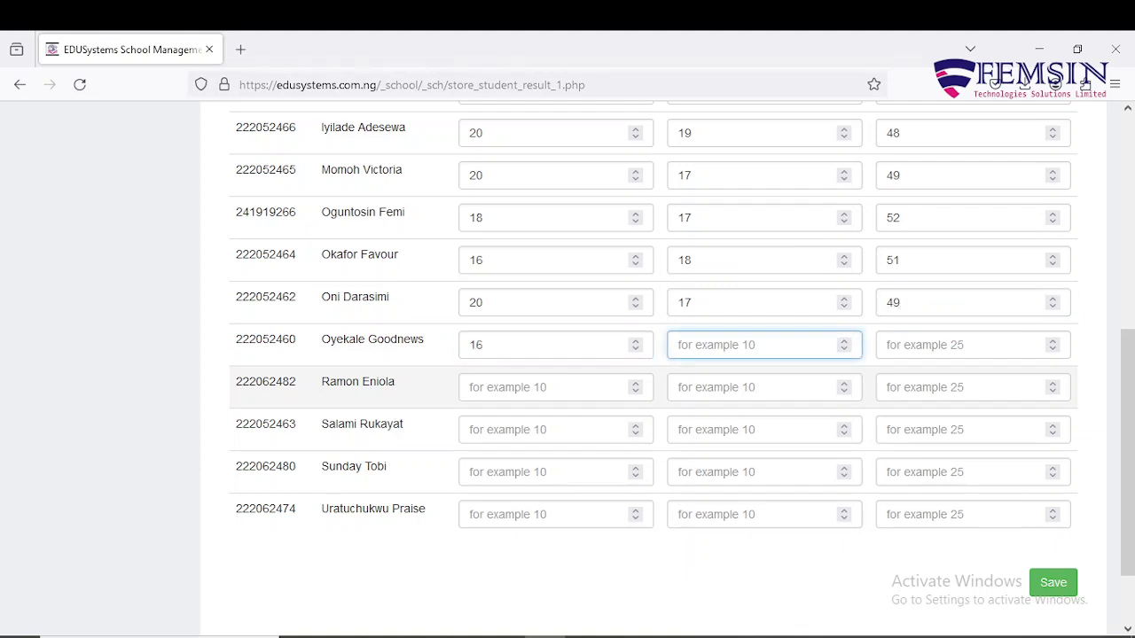
text(15)
key(Tab)
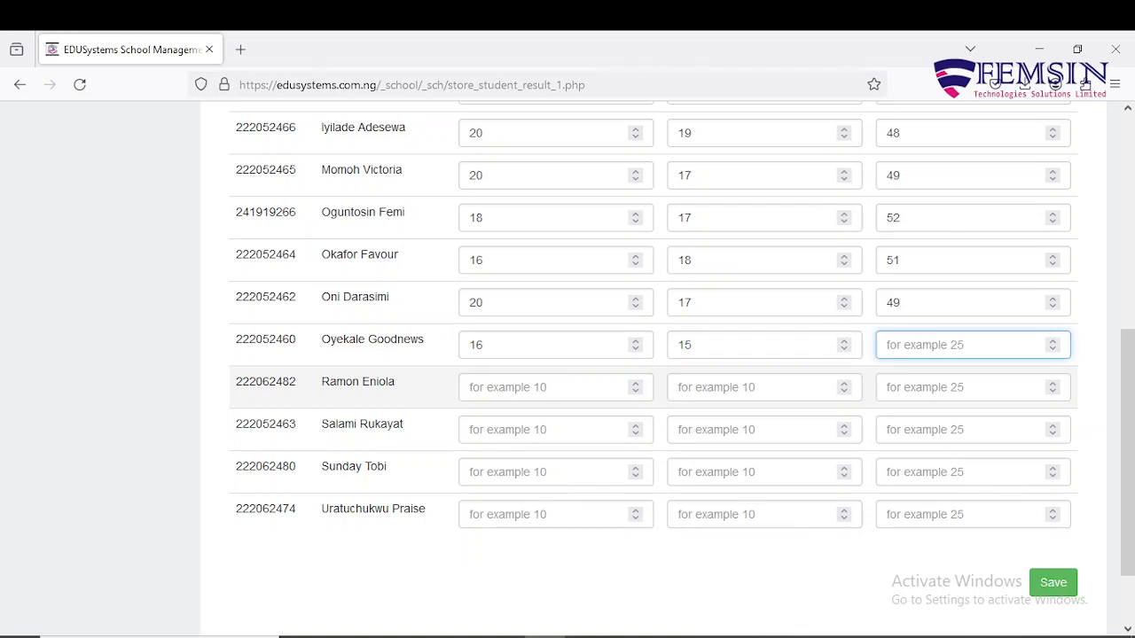
text(53)
key(Tab)
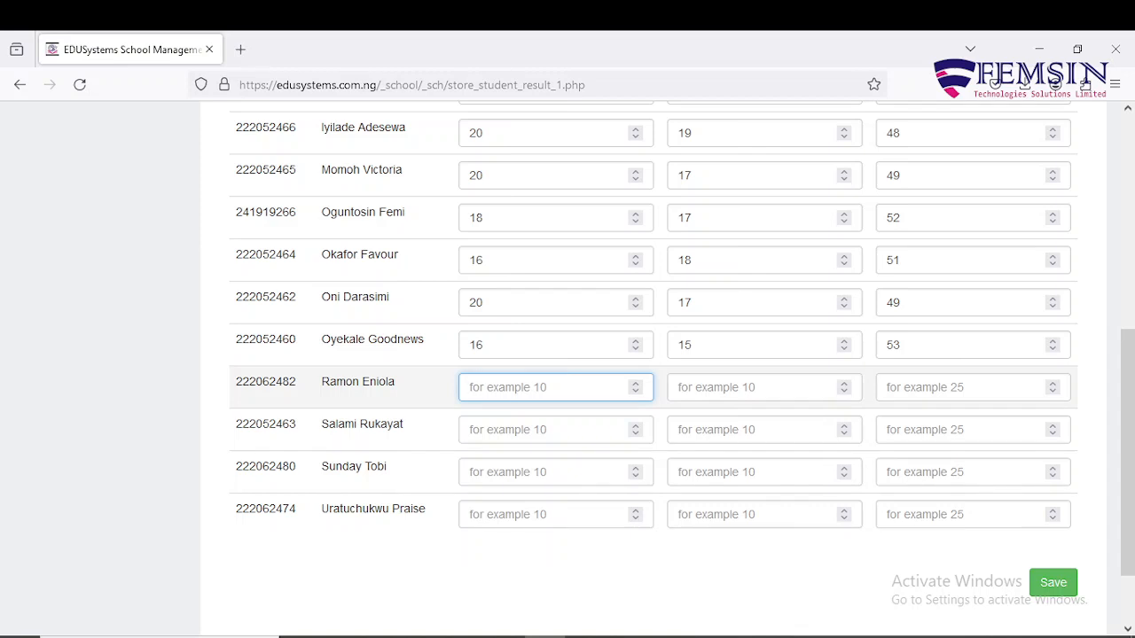
text(17)
key(Tab)
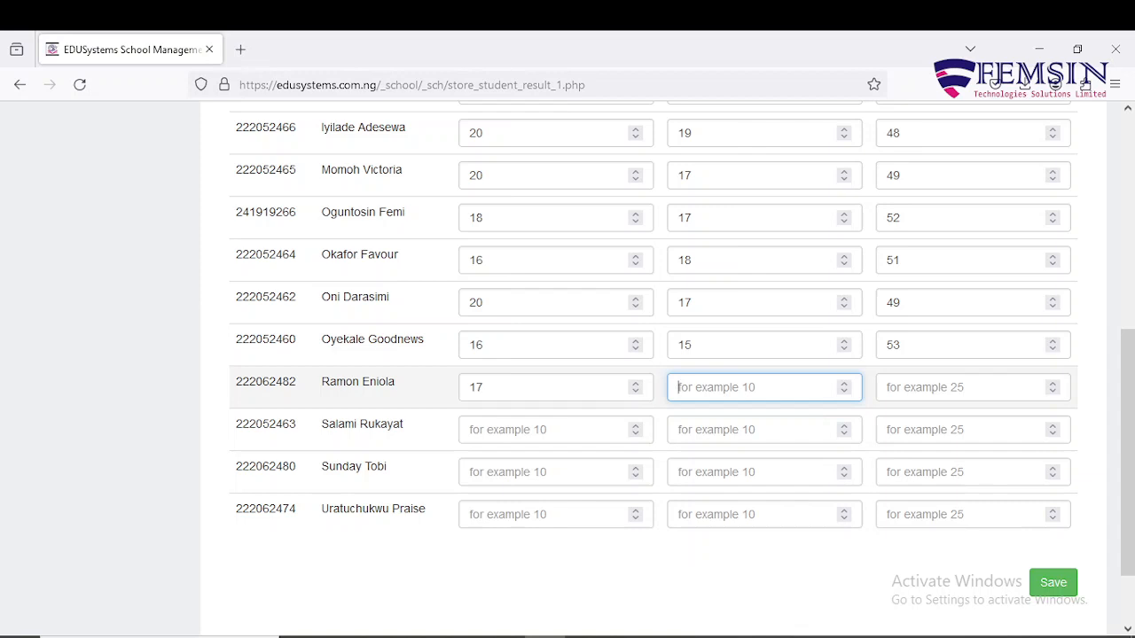
text(18)
key(Tab)
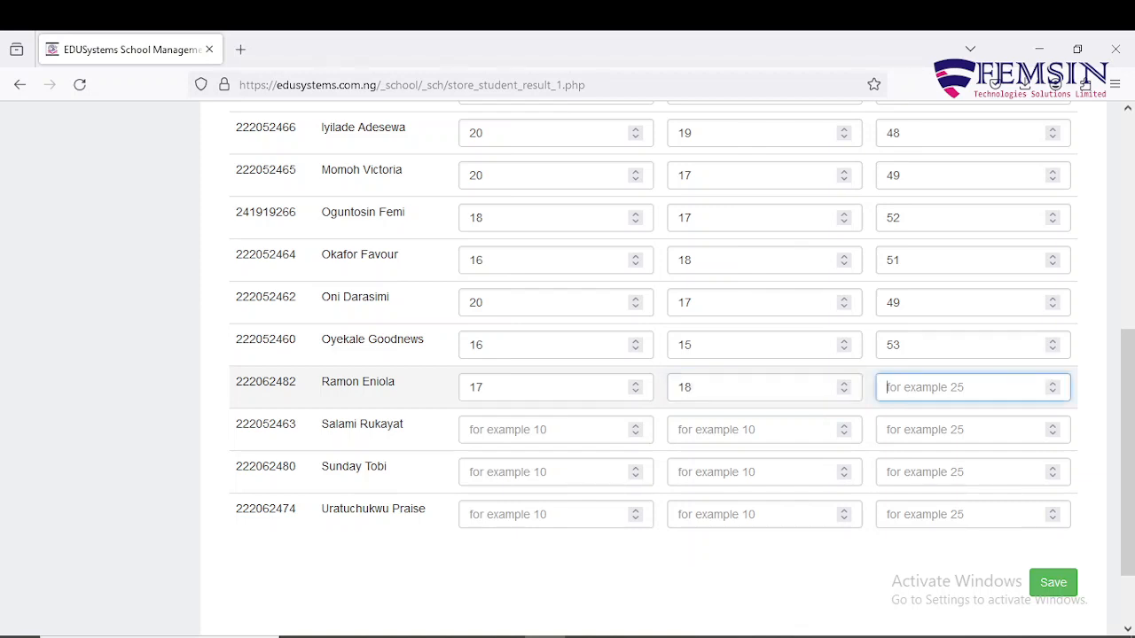
text(56)
key(Tab)
Enter scores 20, 17, 5 and 18, 17, 44 for the next two pupils.
text(2)
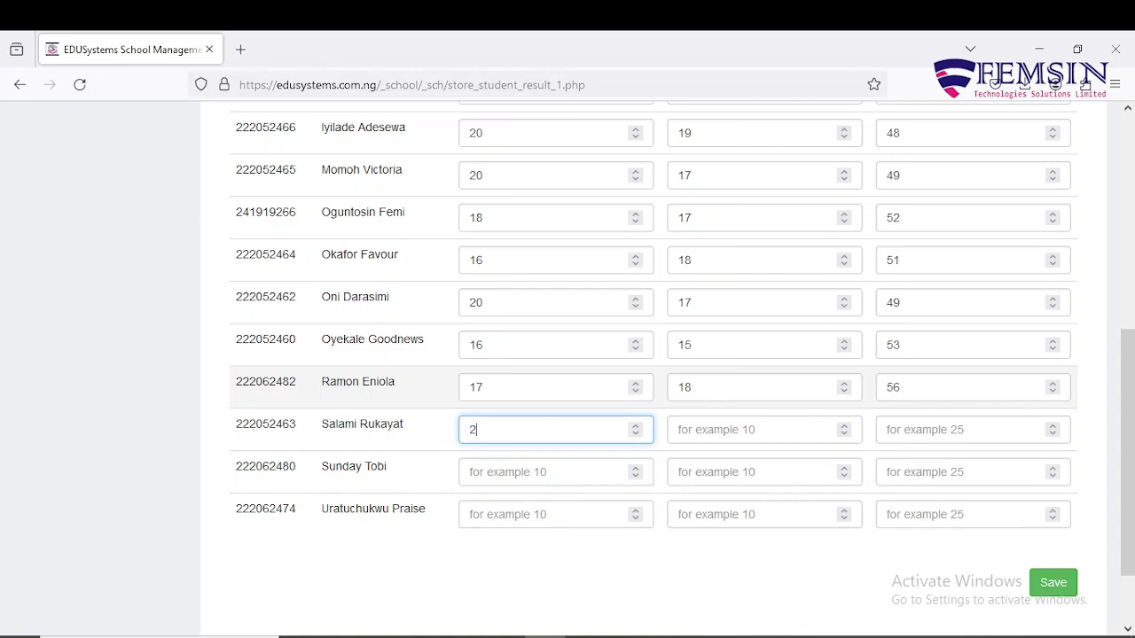
text(0)
key(Tab)
text(17)
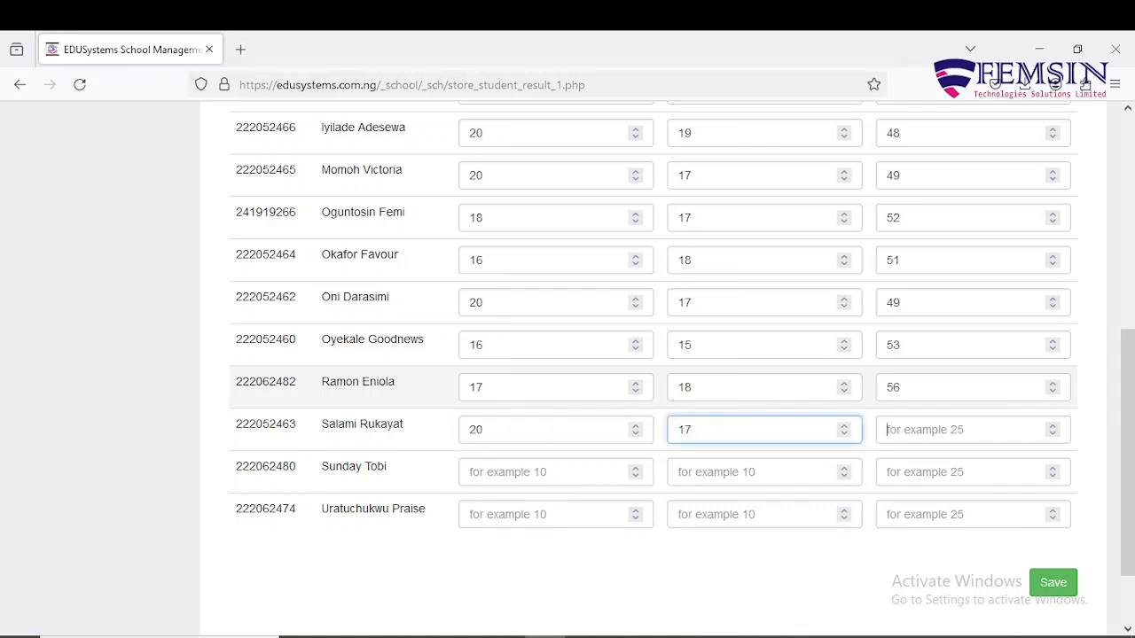
key(Tab)
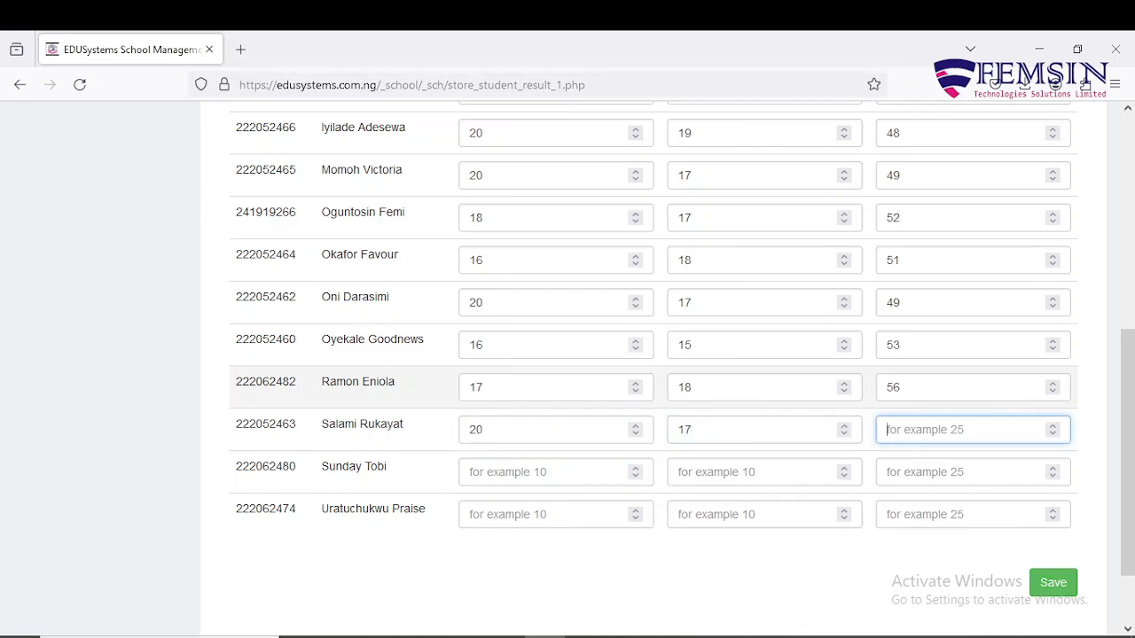
text(57)
key(Tab)
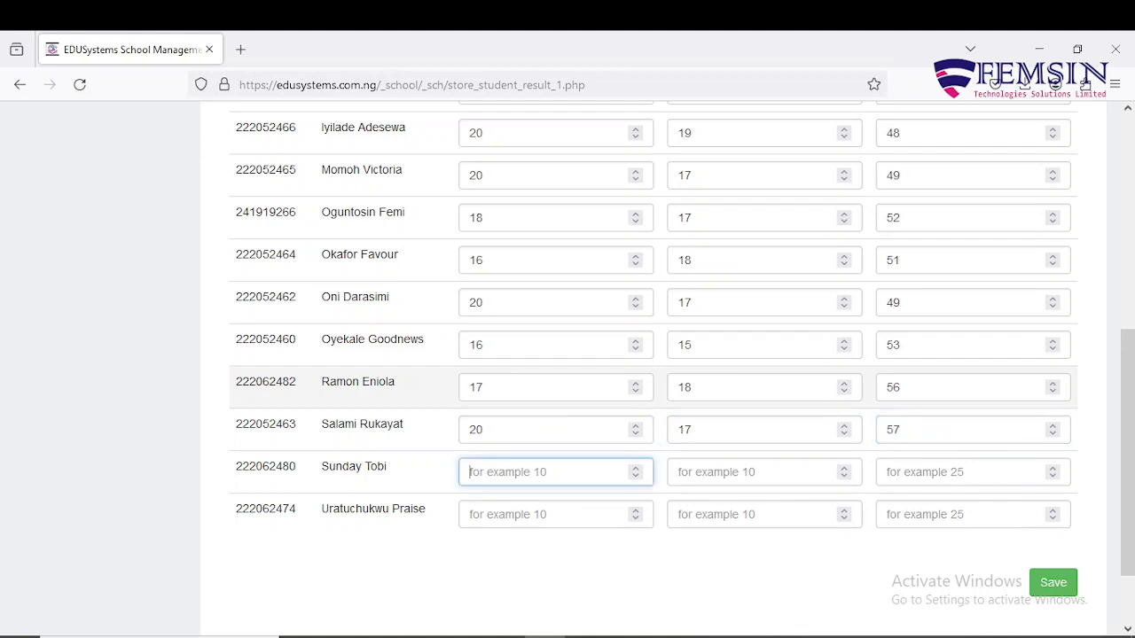
text(18)
key(Tab)
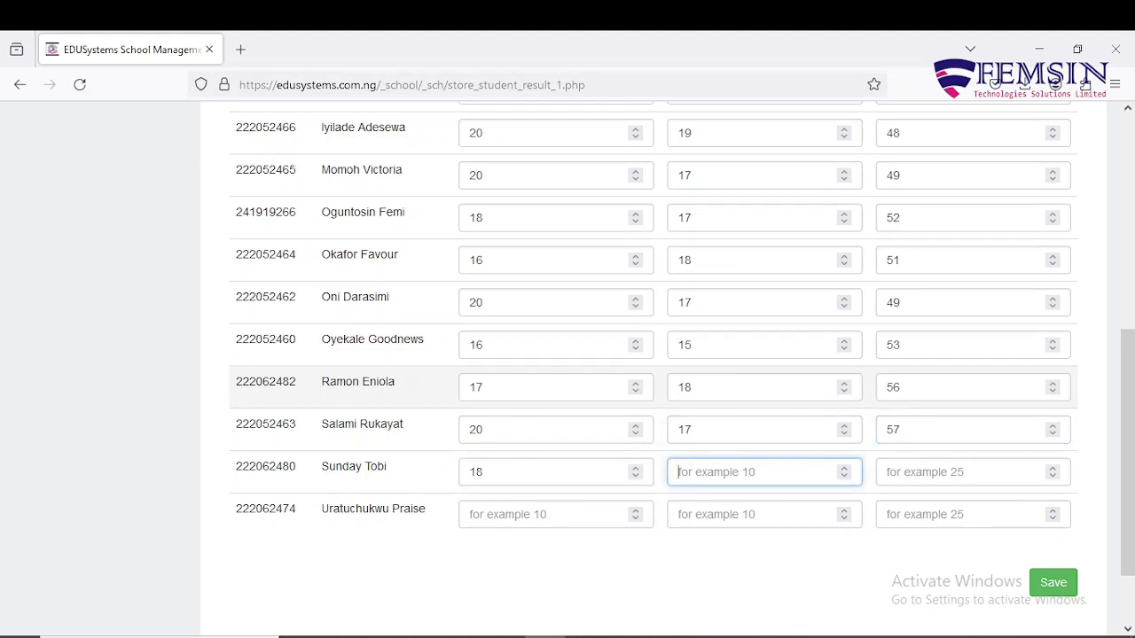
text(17)
key(Tab)
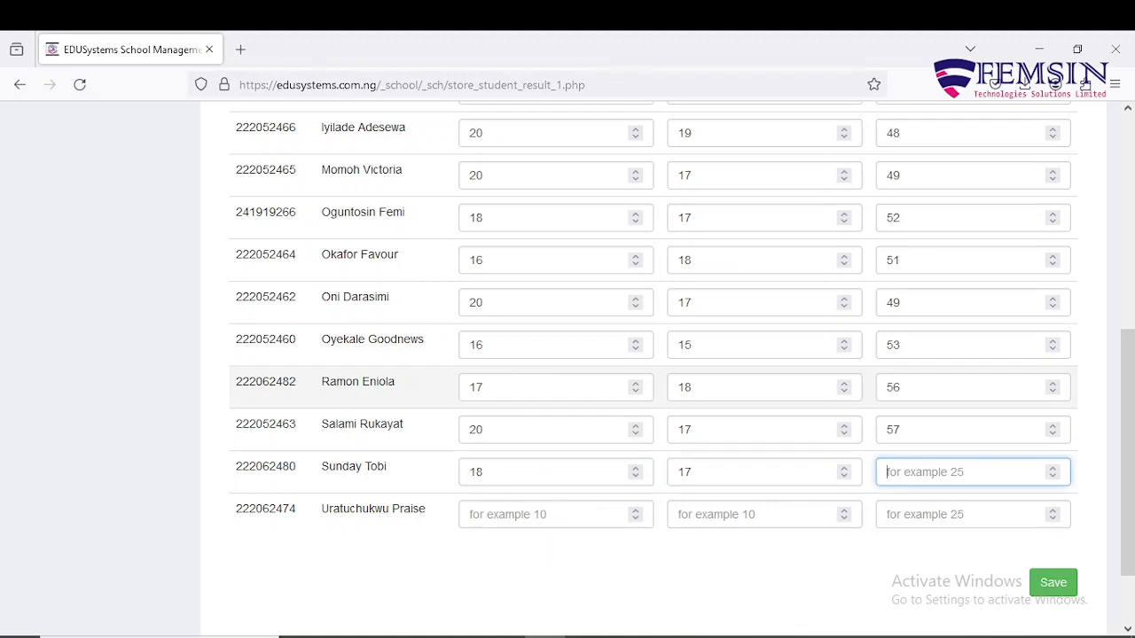
text(44)
key(Tab)
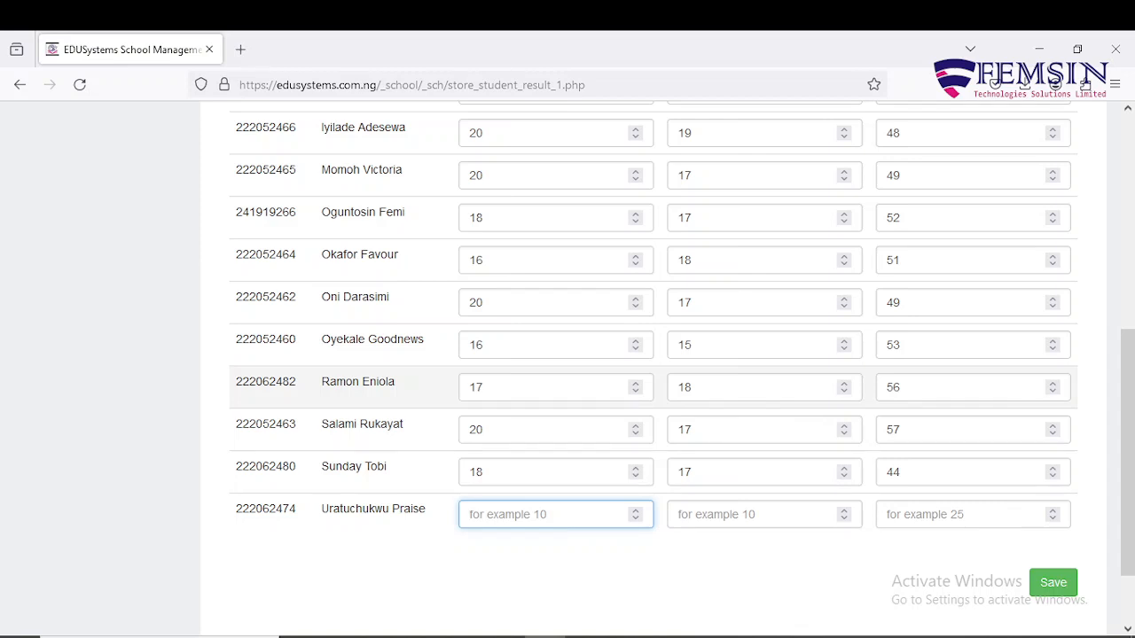
Enter the last pupil's scores 20, 16 and 58, and leave the field.
text(20)
key(Tab)
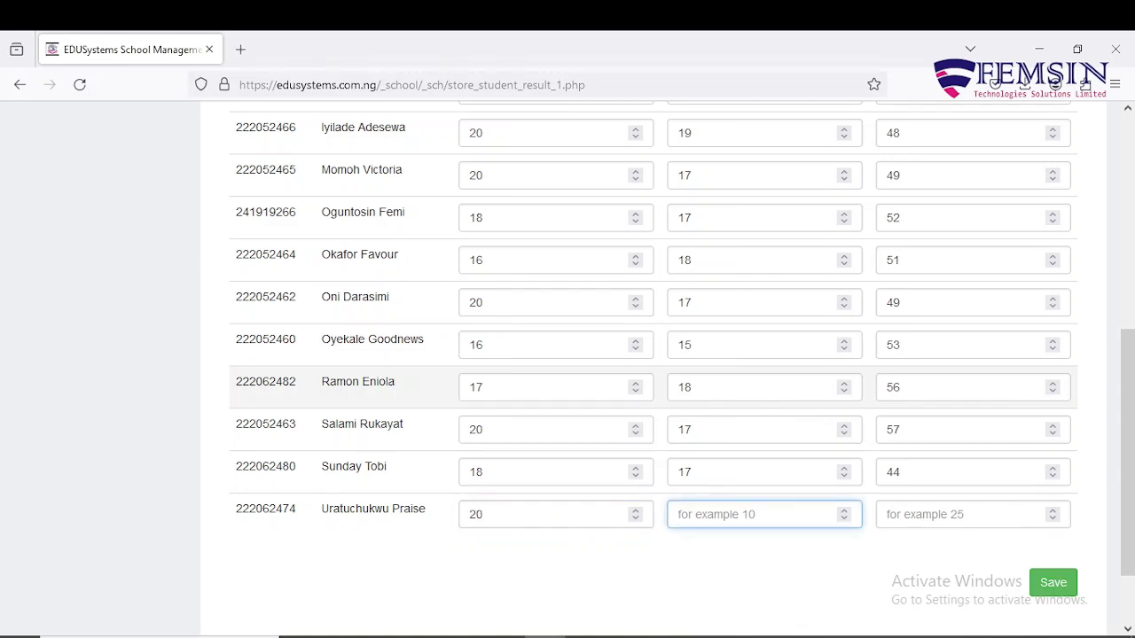
text(16)
key(Tab)
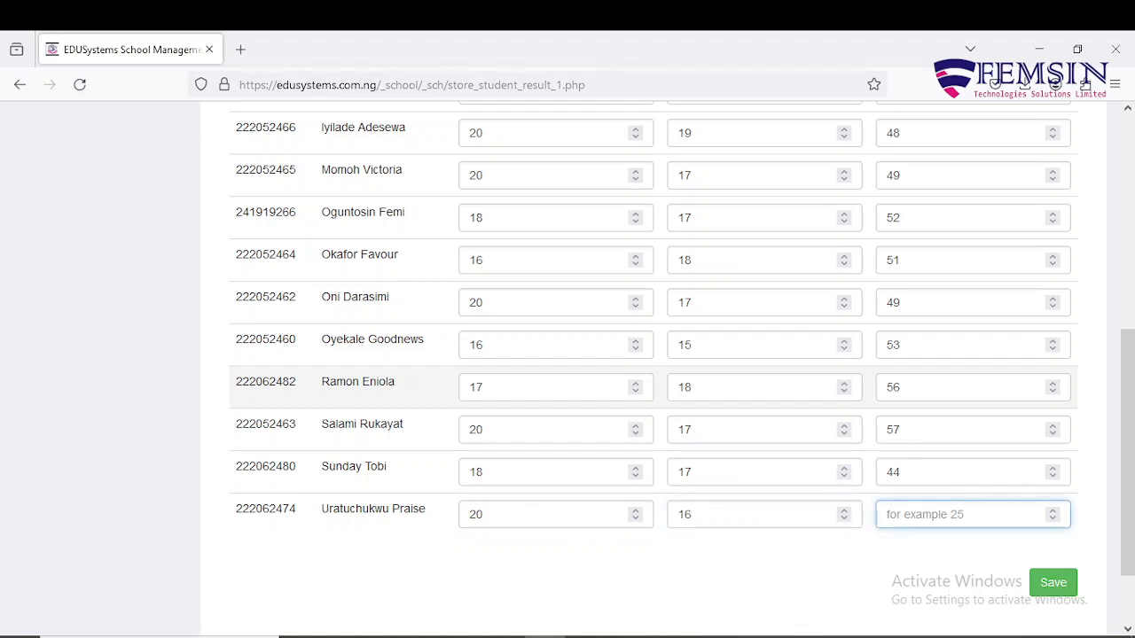
text(58)
click(756, 554)
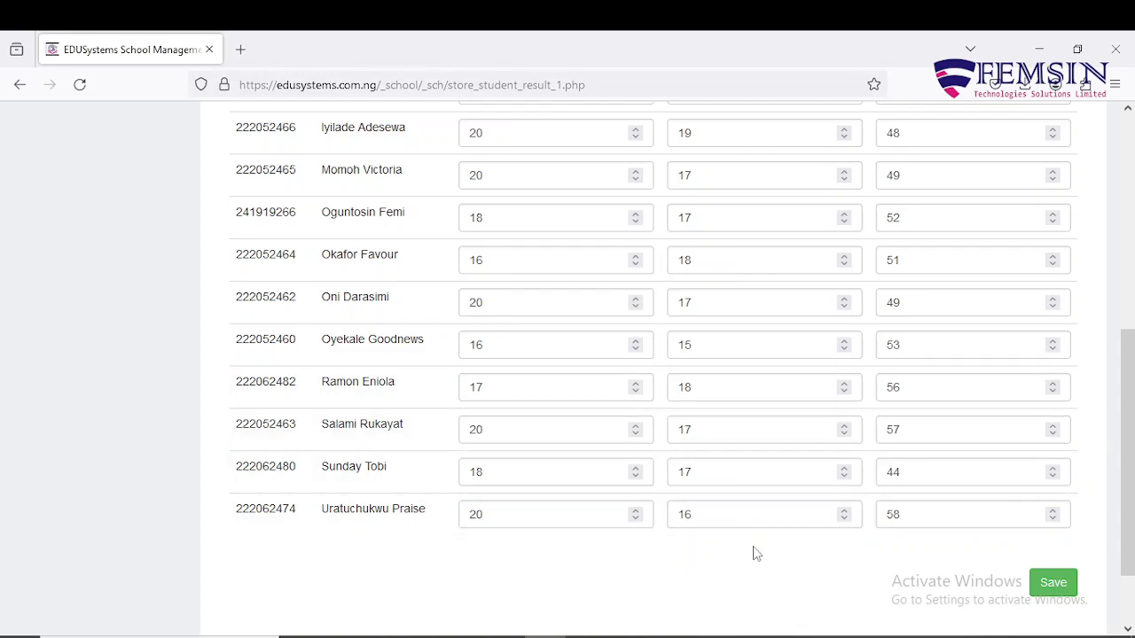
Clear the Mathematics Exam scores of the first four pupils.
scroll(807, 532, up, 5)
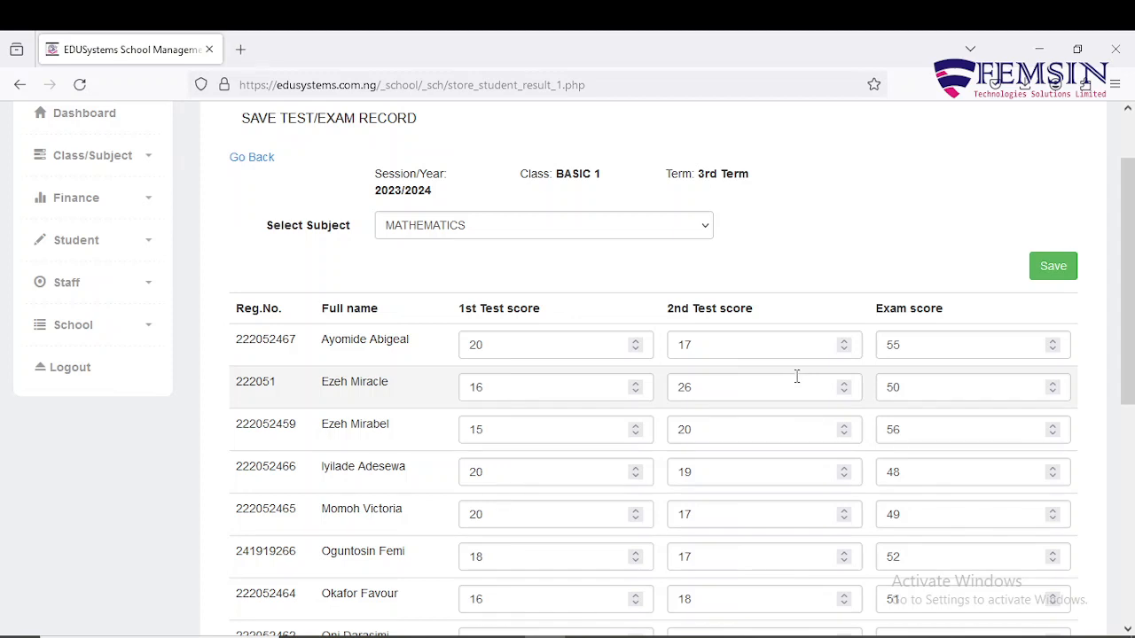
scroll(796, 376, down, 2)
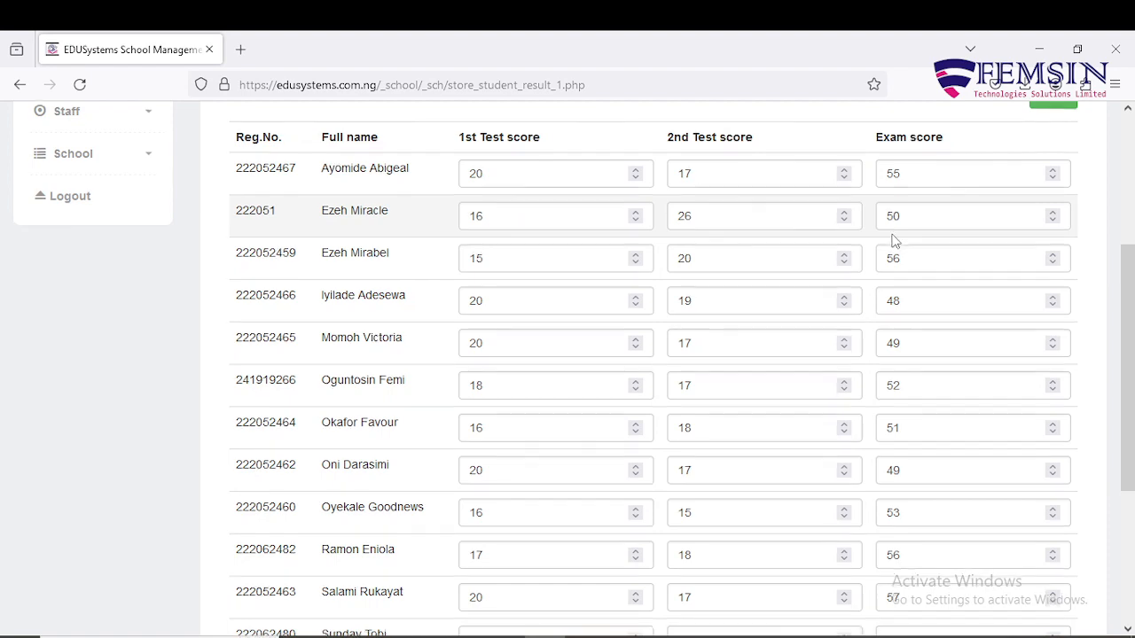
scroll(896, 238, down, 2)
scroll(895, 239, down, 4)
scroll(895, 241, up, 8)
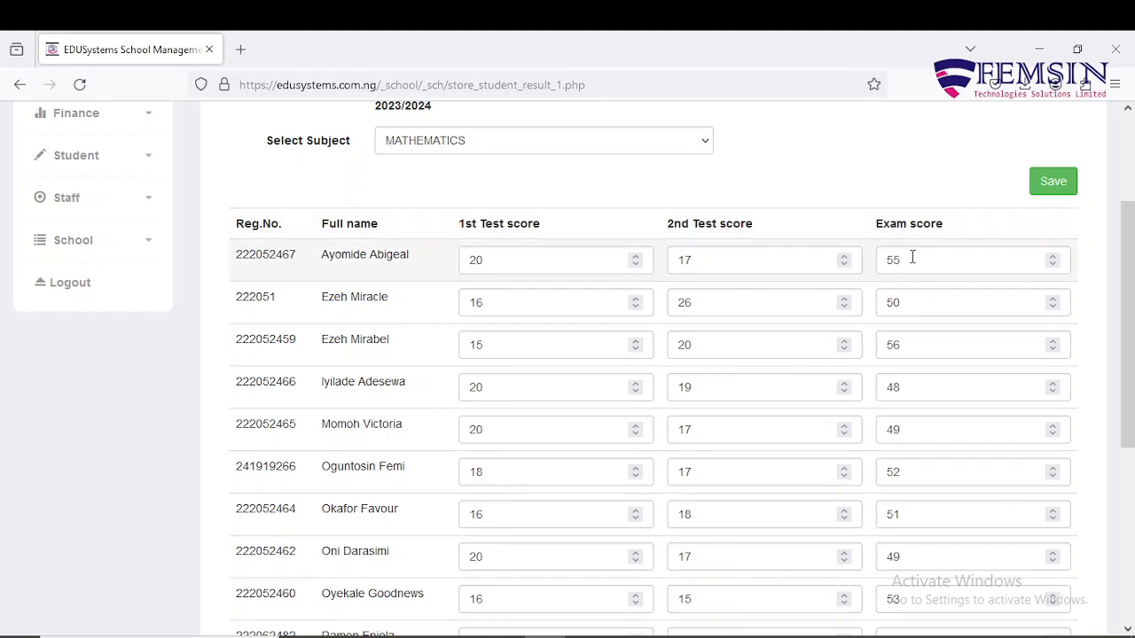
double_click(914, 257)
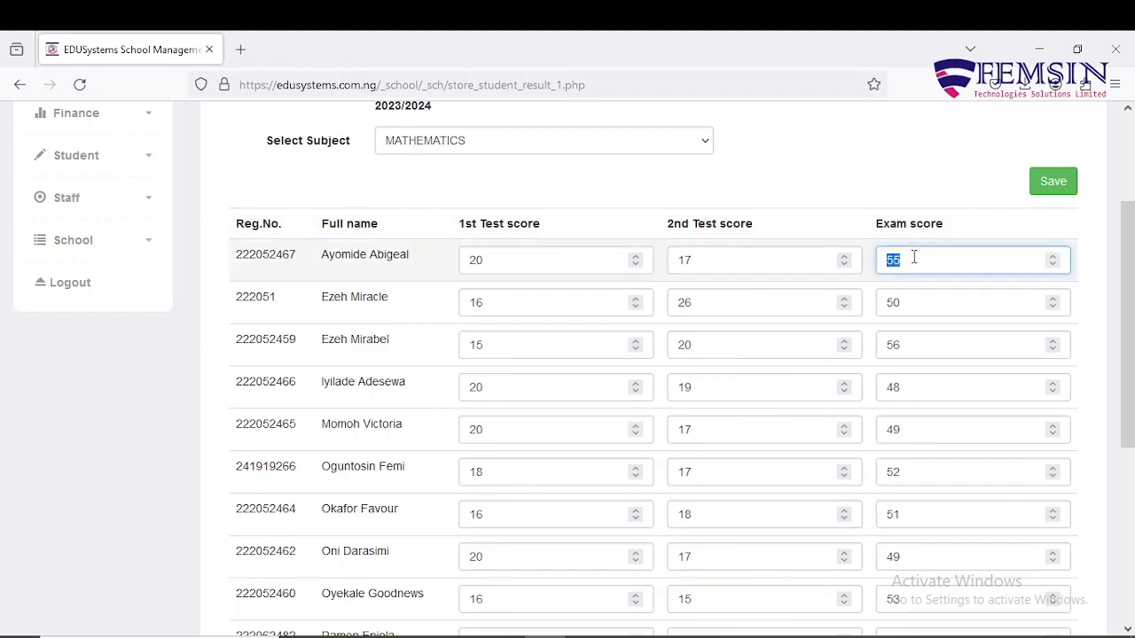
key(BackSpace)
double_click(925, 307)
key(BackSpace)
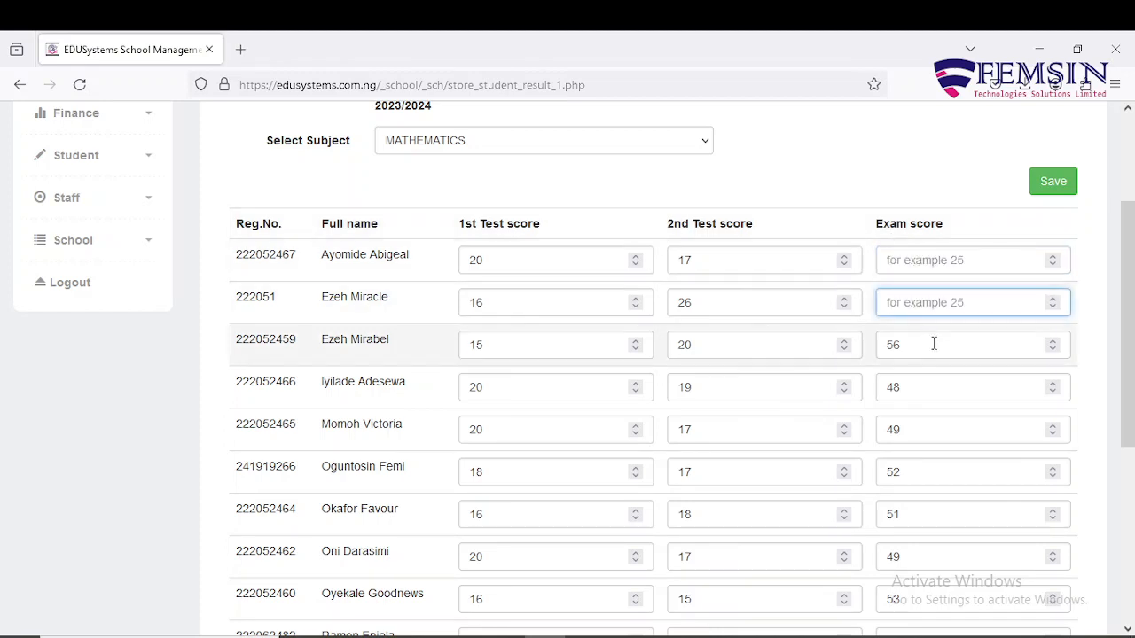
double_click(932, 344)
key(BackSpace)
double_click(932, 385)
key(BackSpace)
Clear the Exam scores of the fifth through eighth pupils.
double_click(932, 427)
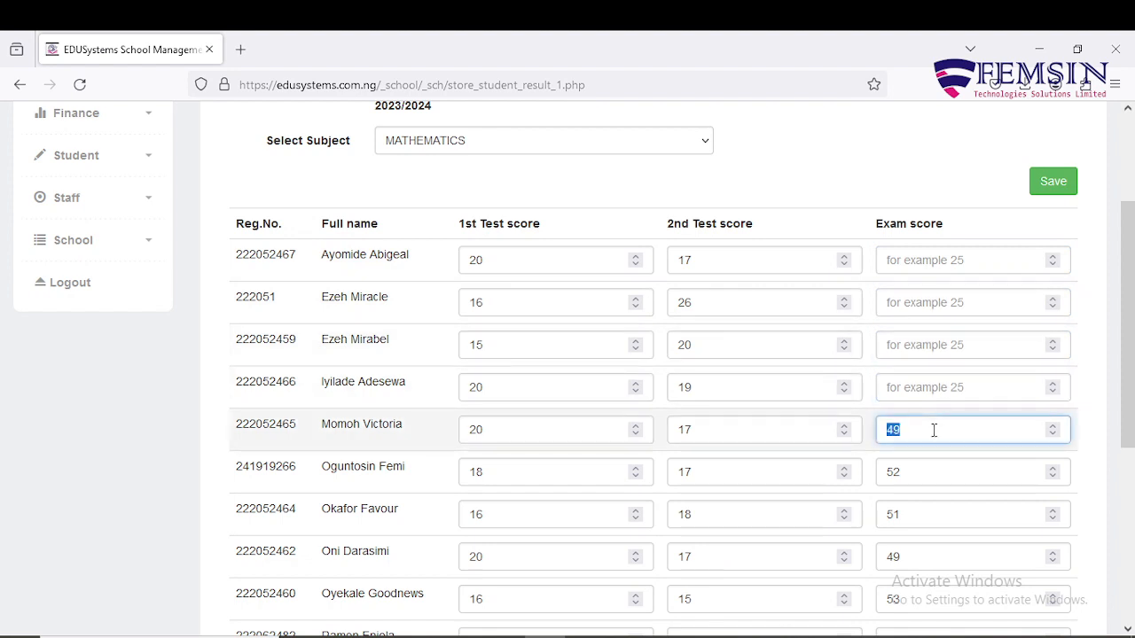
text(-1)
key(Up)
key(BackSpace)
double_click(929, 477)
key(BackSpace)
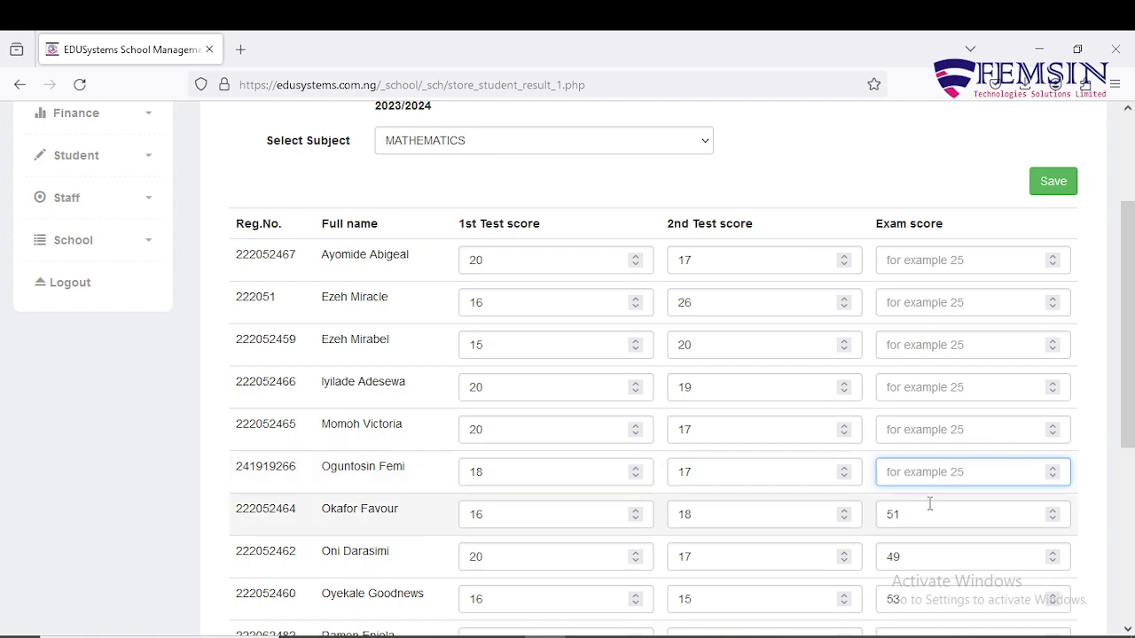
double_click(929, 507)
key(BackSpace)
click(929, 544)
key(BackSpace)
key(BackSpace)
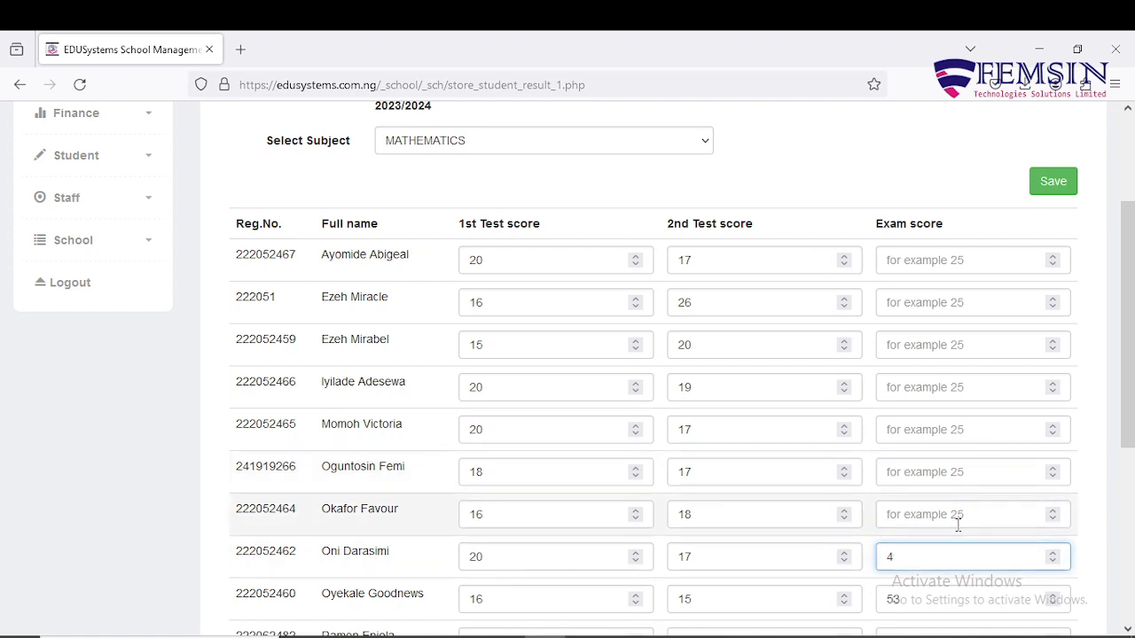
Clear the Exam scores of the remaining five pupils down the list.
scroll(1130, 479, down, 3)
scroll(1130, 478, down, 1)
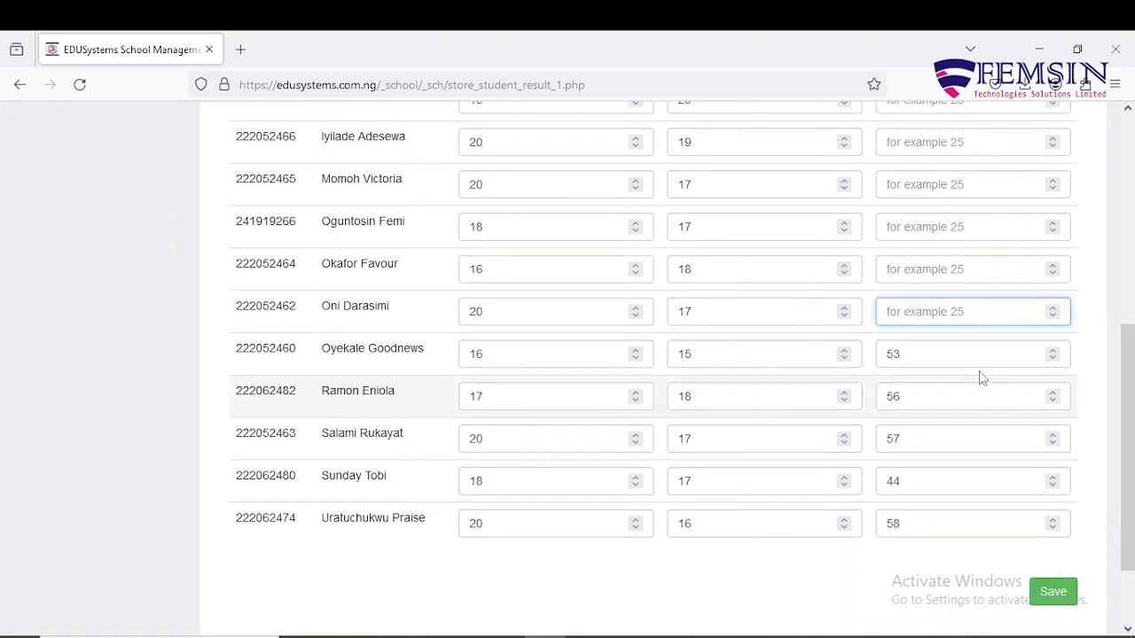
double_click(973, 355)
key(BackSpace)
double_click(946, 390)
key(BackSpace)
click(938, 436)
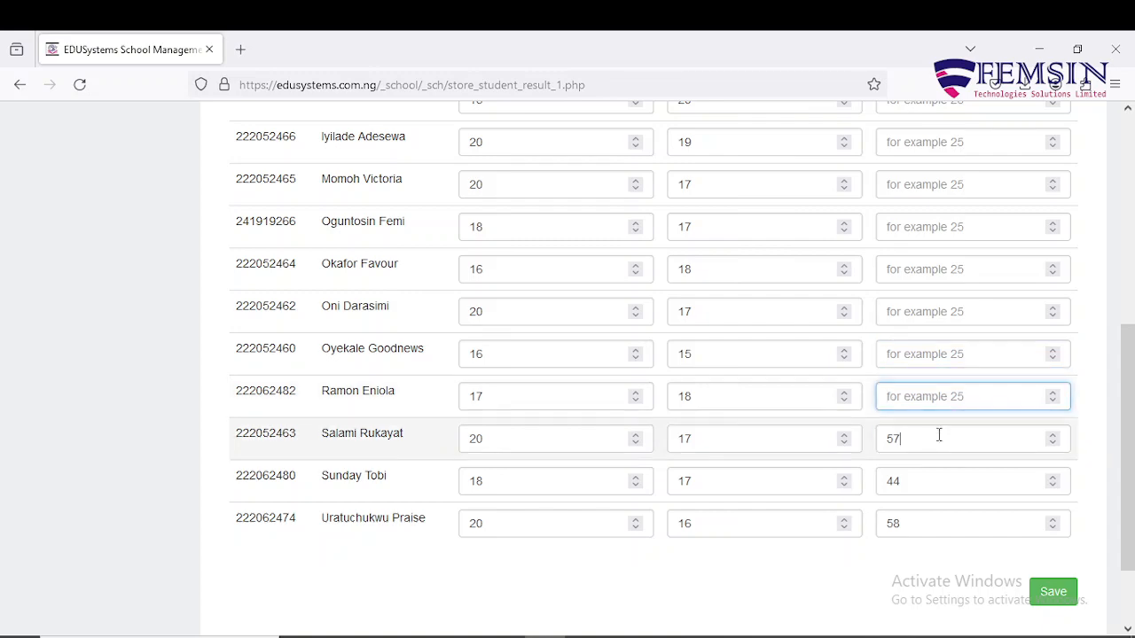
key(BackSpace)
key(BackSpace)
double_click(927, 479)
key(BackSpace)
click(925, 521)
key(BackSpace)
key(BackSpace)
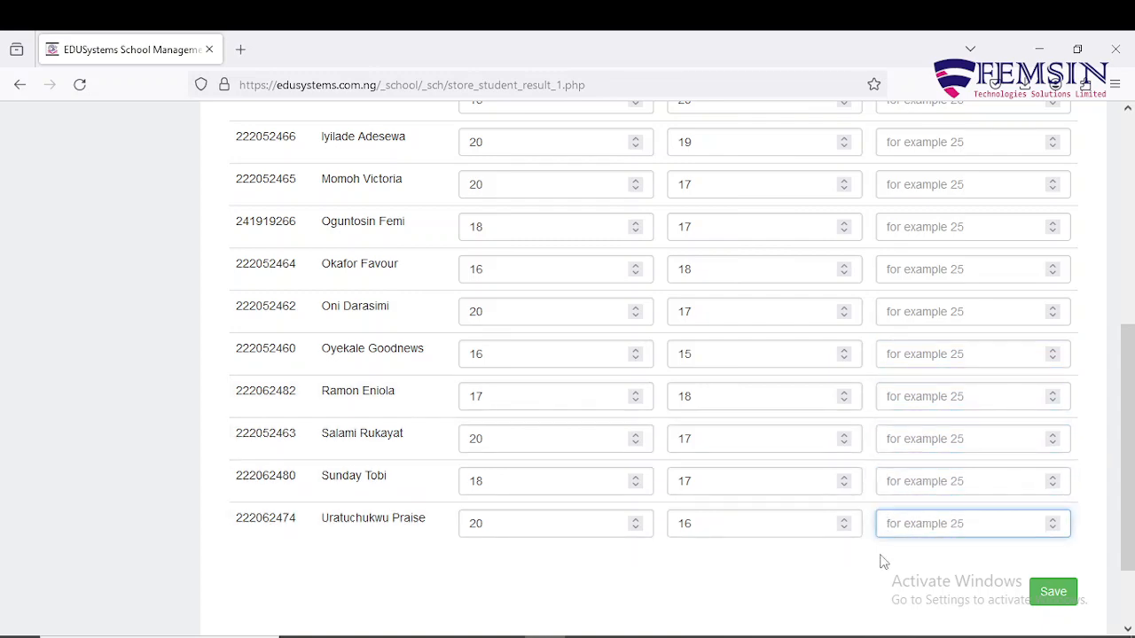
scroll(778, 387, up, 3)
scroll(778, 389, down, 1)
scroll(779, 388, up, 3)
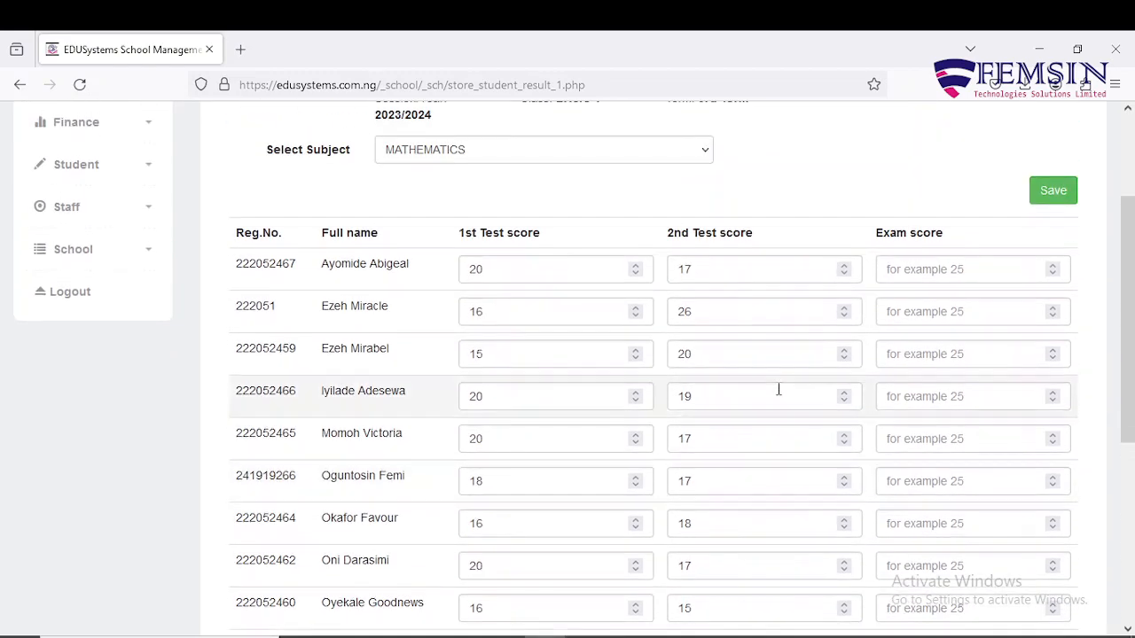
Save the test-only Mathematics scores and check the 'Record was successfully saved' message.
click(1054, 193)
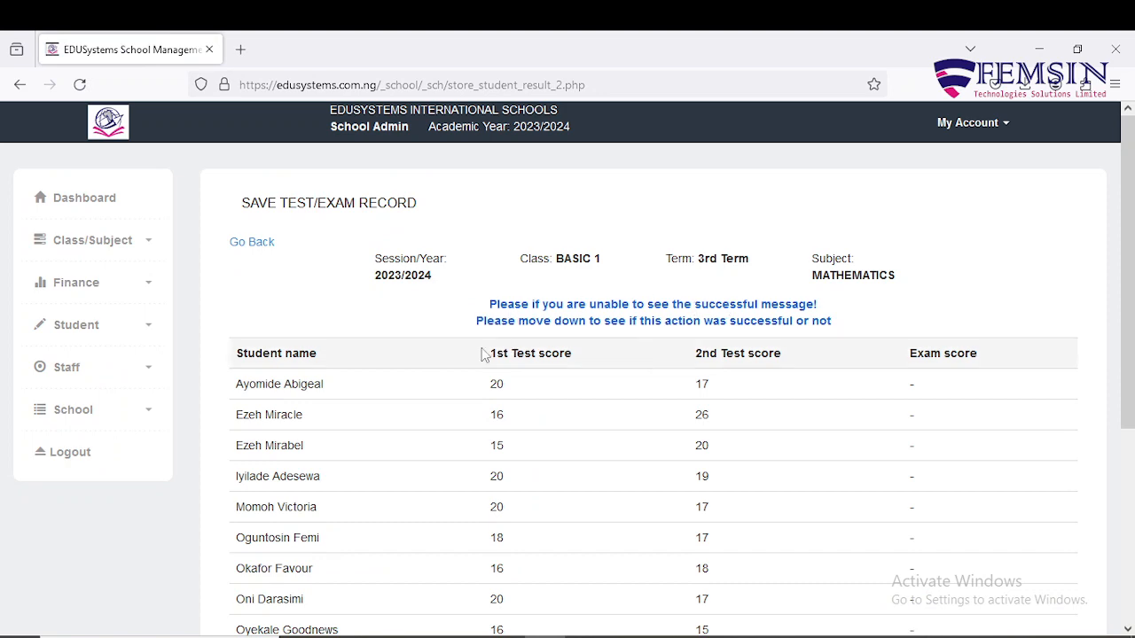
scroll(648, 323, down, 3)
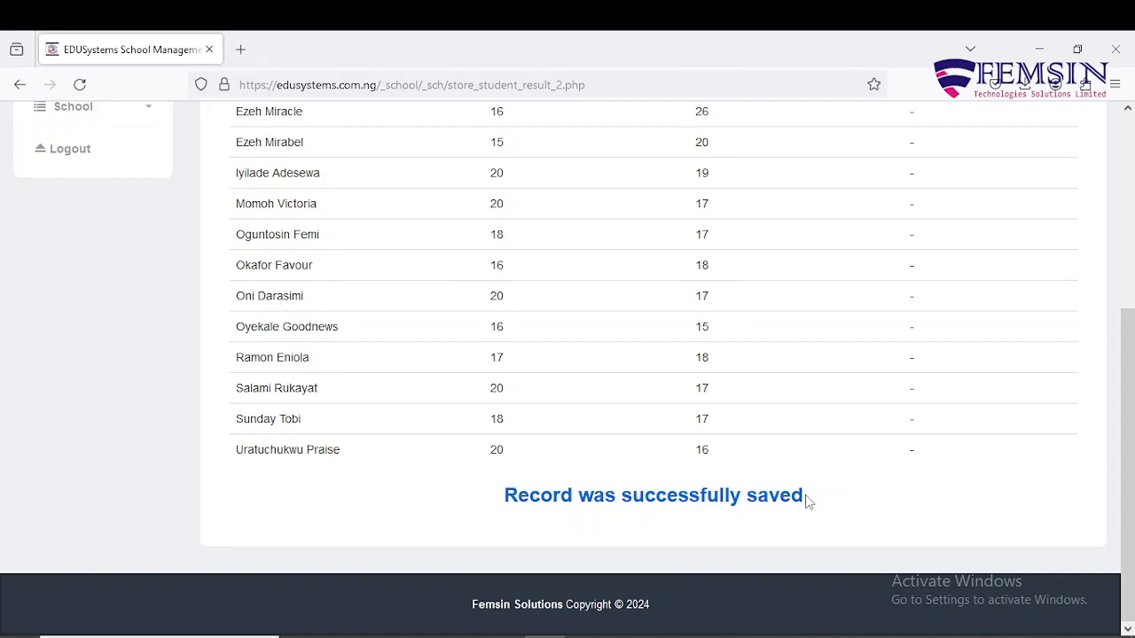
scroll(806, 500, up, 3)
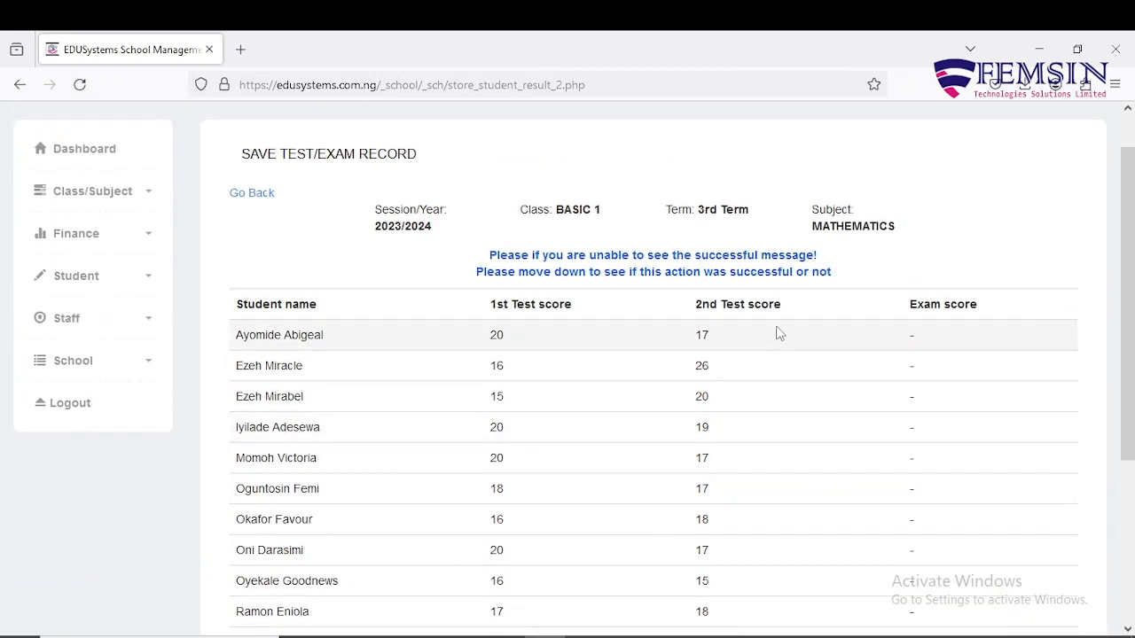
scroll(975, 304, down, 3)
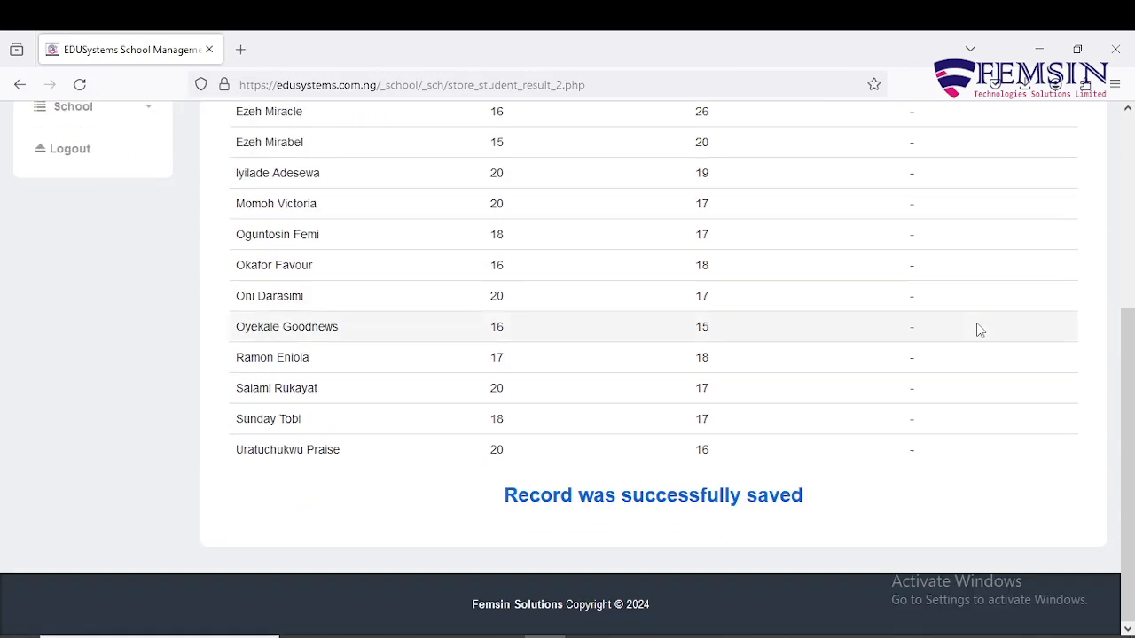
scroll(979, 324, up, 4)
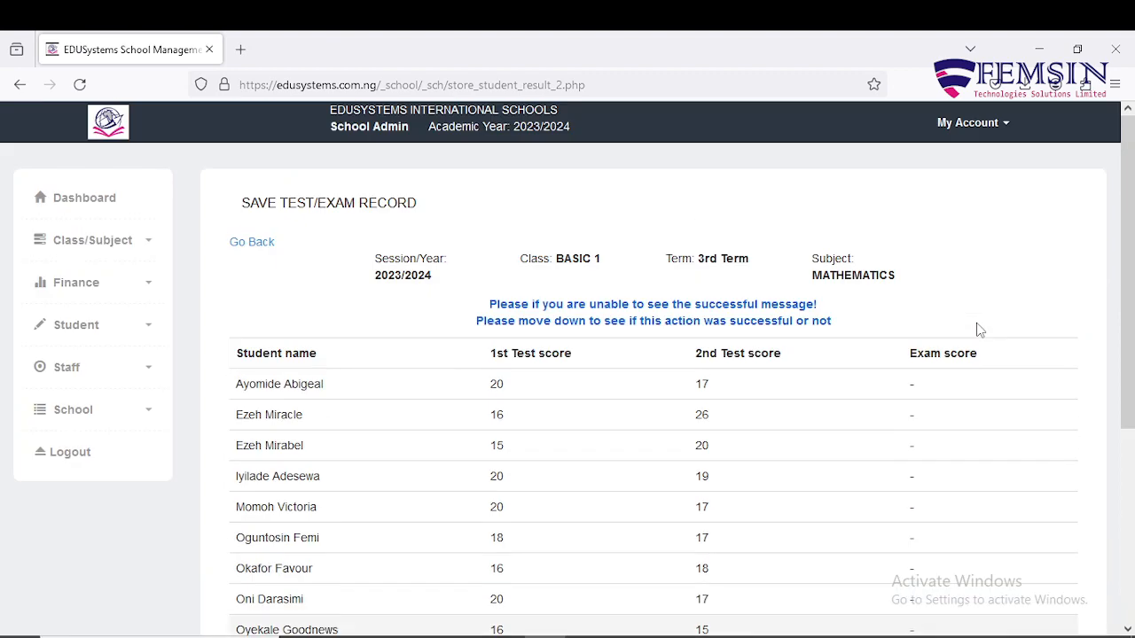
Return to the page for saving student test and exam scores.
click(268, 246)
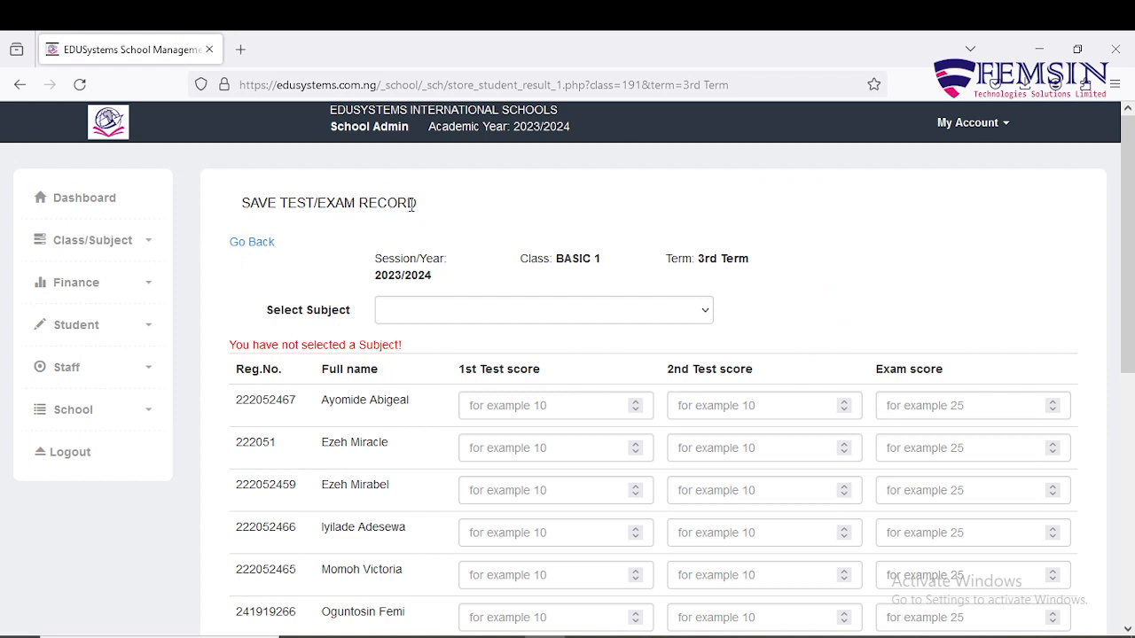
click(147, 327)
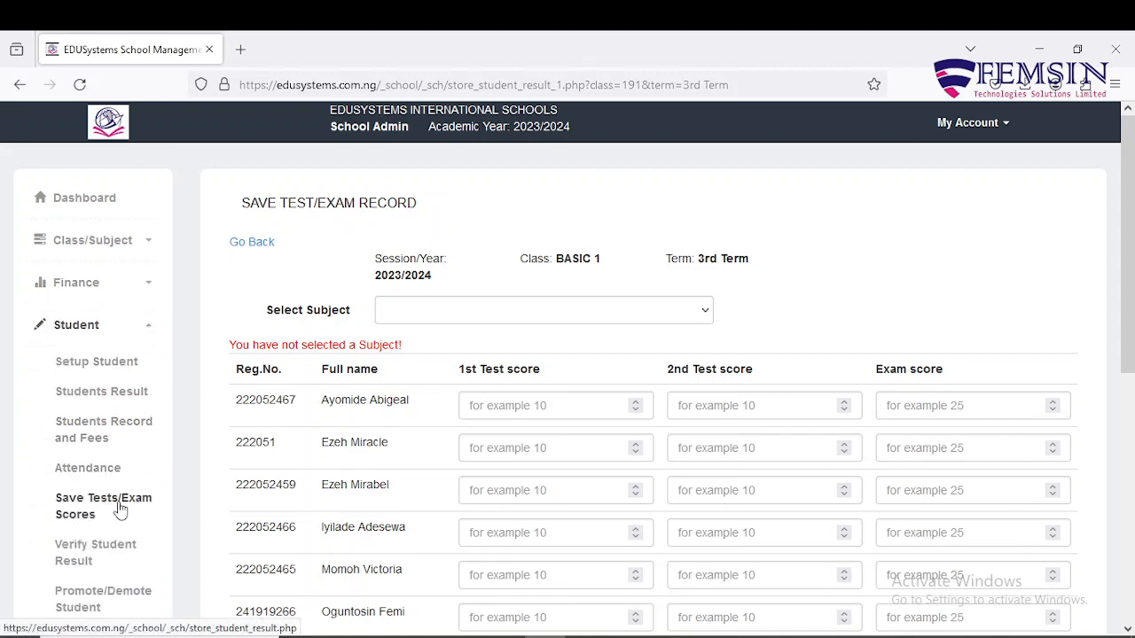
click(122, 509)
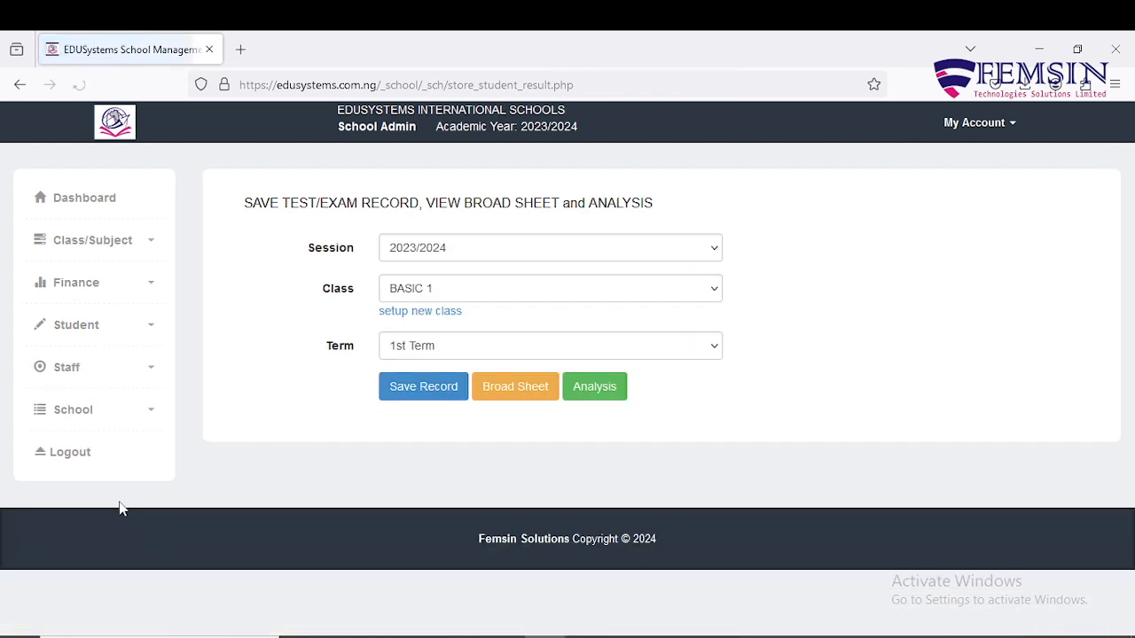
Choose 3rd Term, open the BASIC 1 score sheet and show its subject list.
click(682, 356)
click(689, 417)
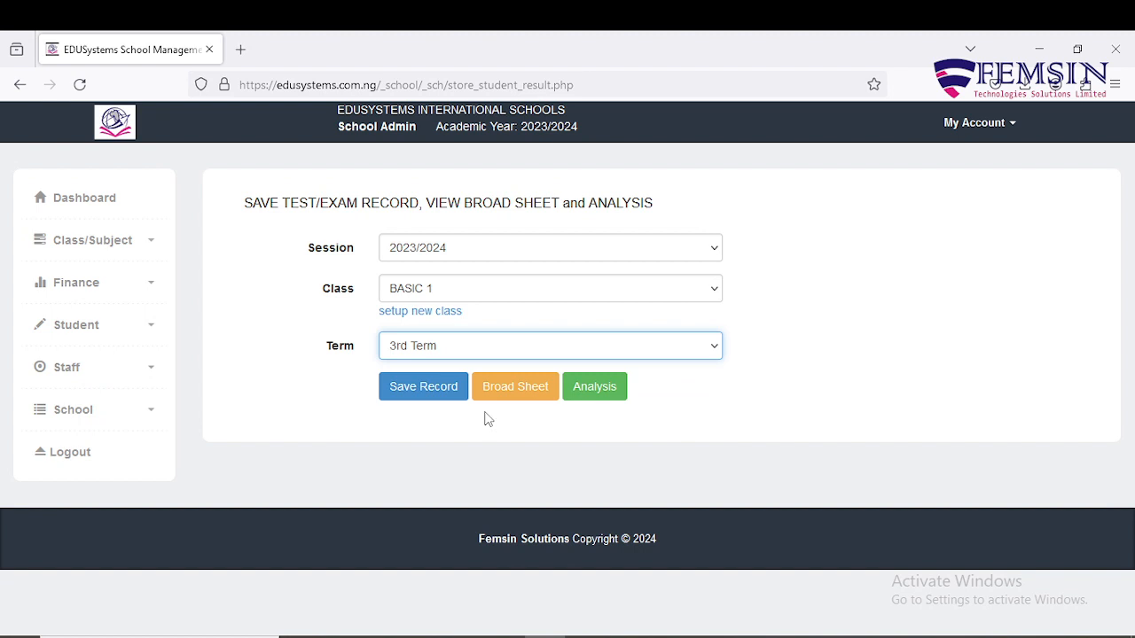
click(426, 390)
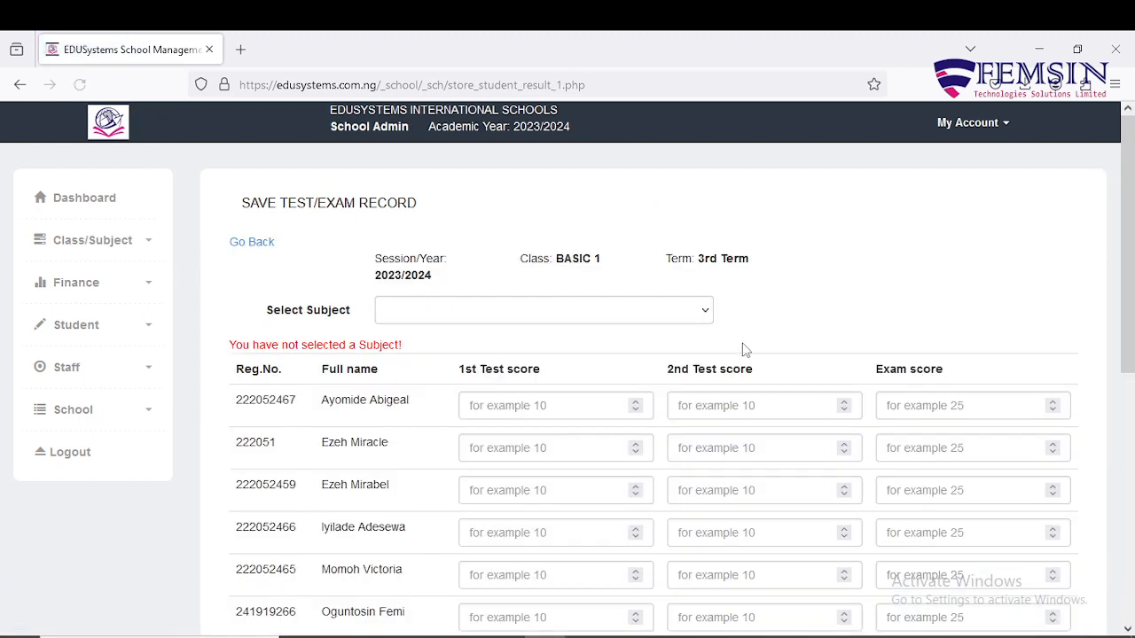
click(667, 312)
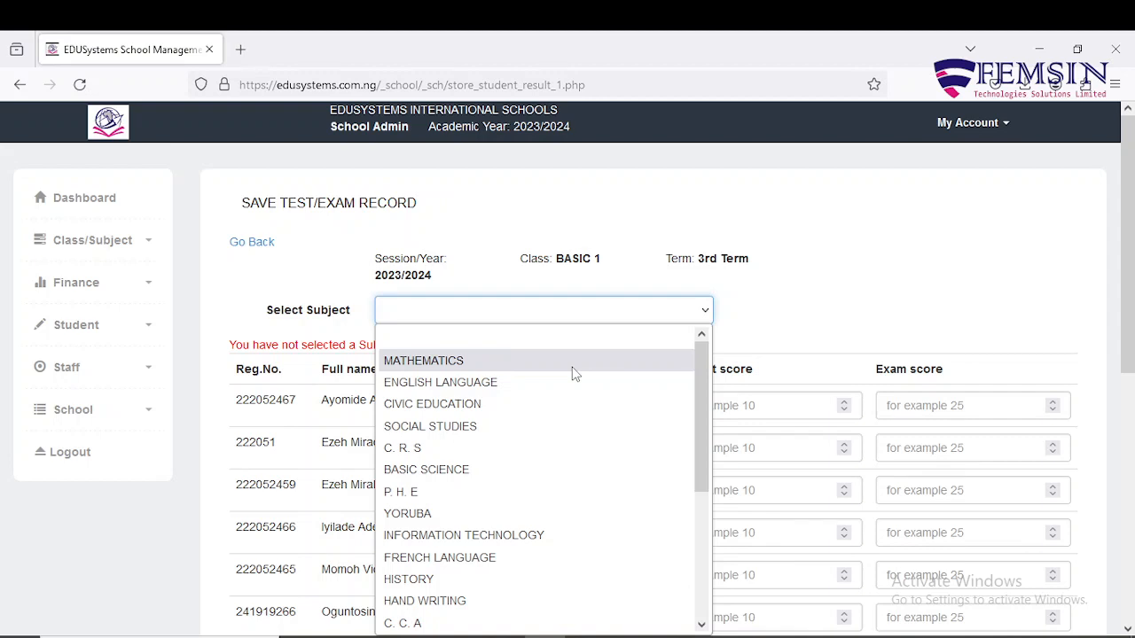
Load MATHEMATICS and correct the sixth pupil's 1st Test score from 18 to 20.
click(572, 374)
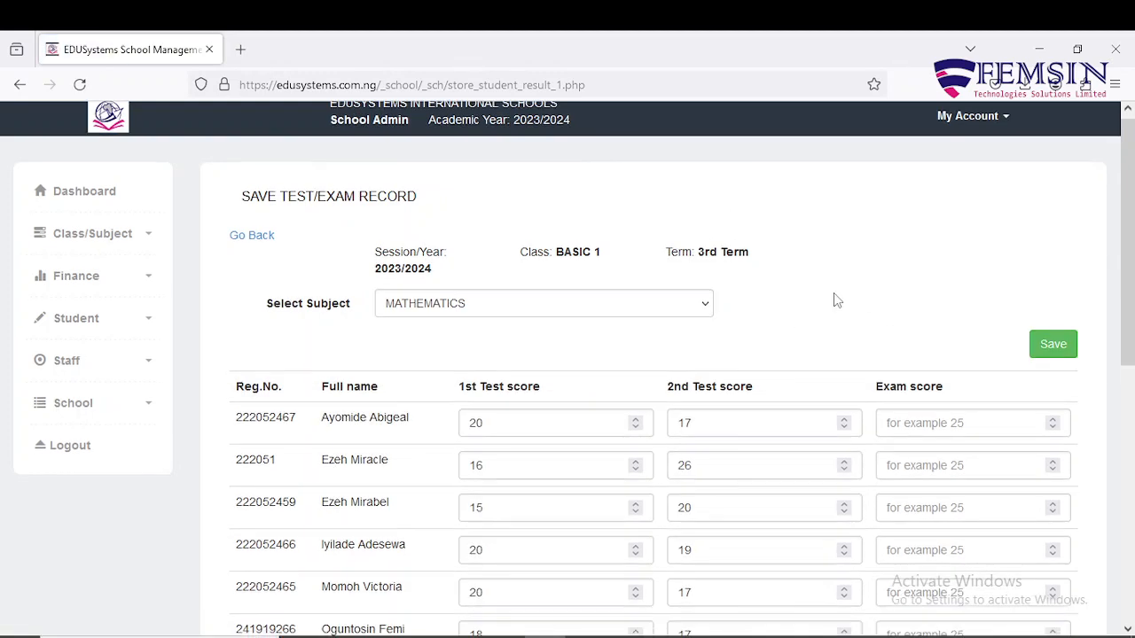
scroll(542, 334, down, 3)
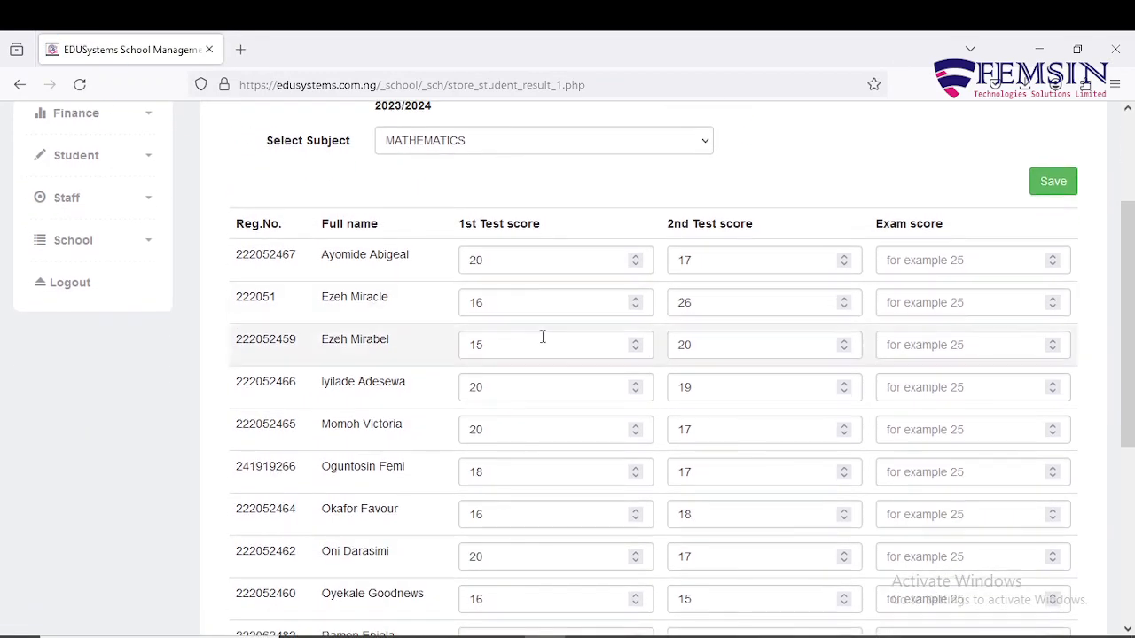
click(500, 475)
key(BackSpace)
key(BackSpace)
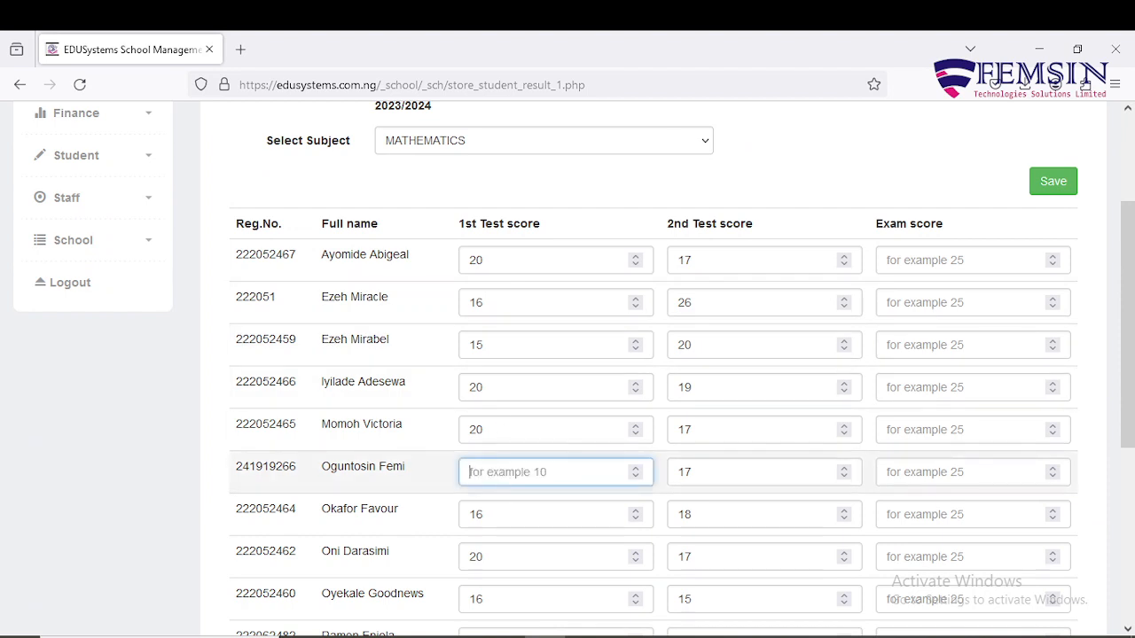
text(20)
Enter Exam scores 45, 54, 55 and 56 for the first four pupils.
click(970, 260)
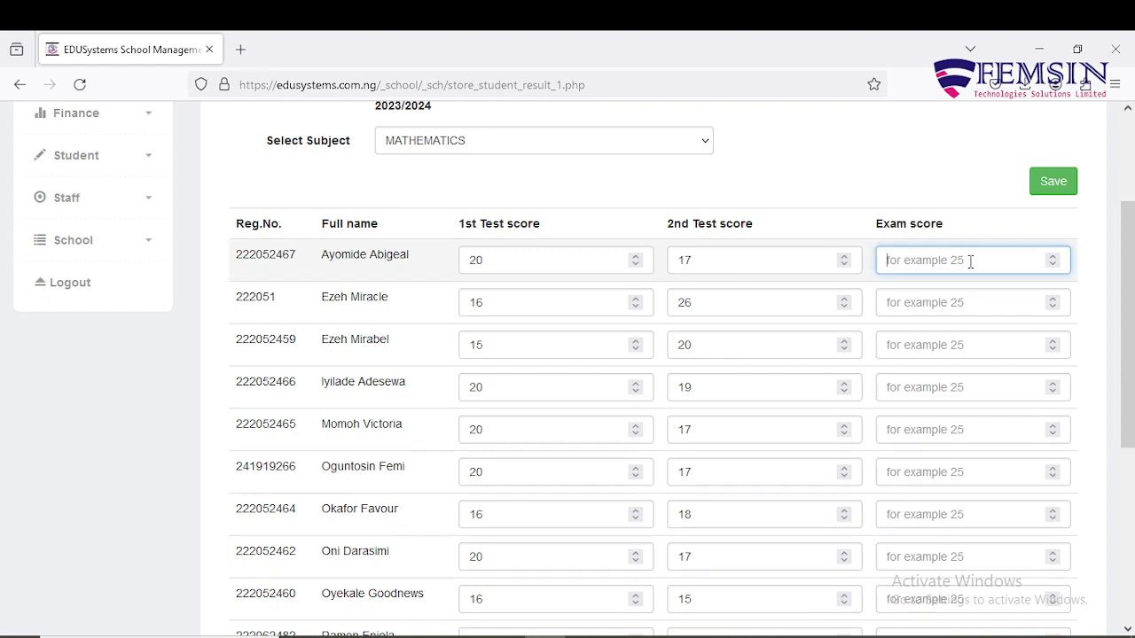
text(45)
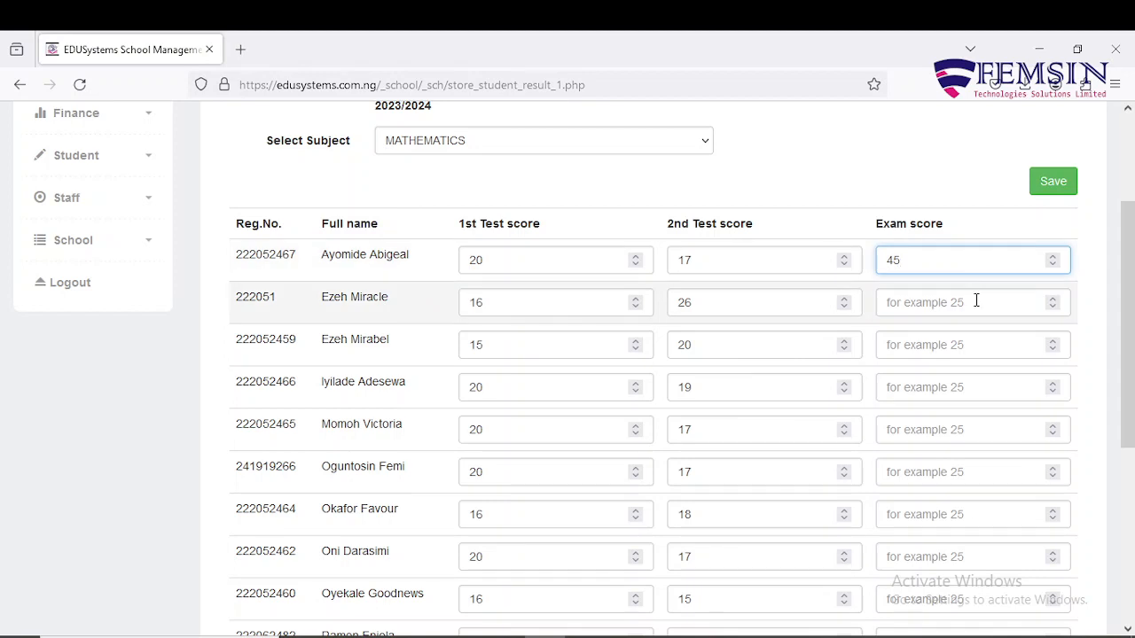
click(976, 303)
text(54)
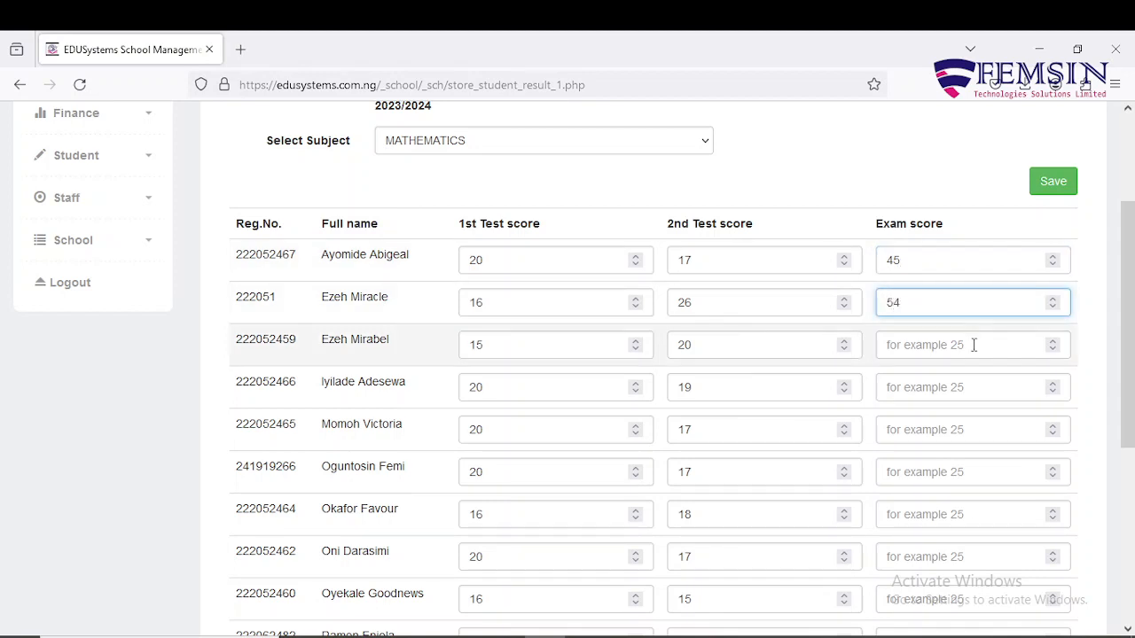
click(974, 345)
text(55)
click(964, 390)
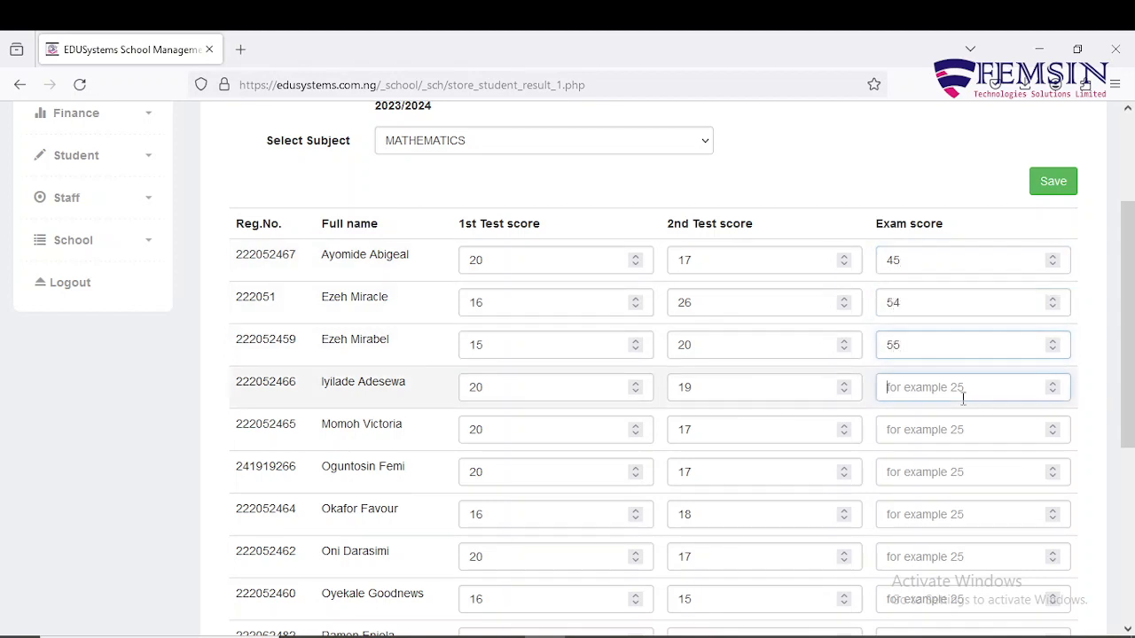
text(56)
Enter Exam scores 47, 57, 45 and 57 for the fifth to eighth pupils.
click(958, 429)
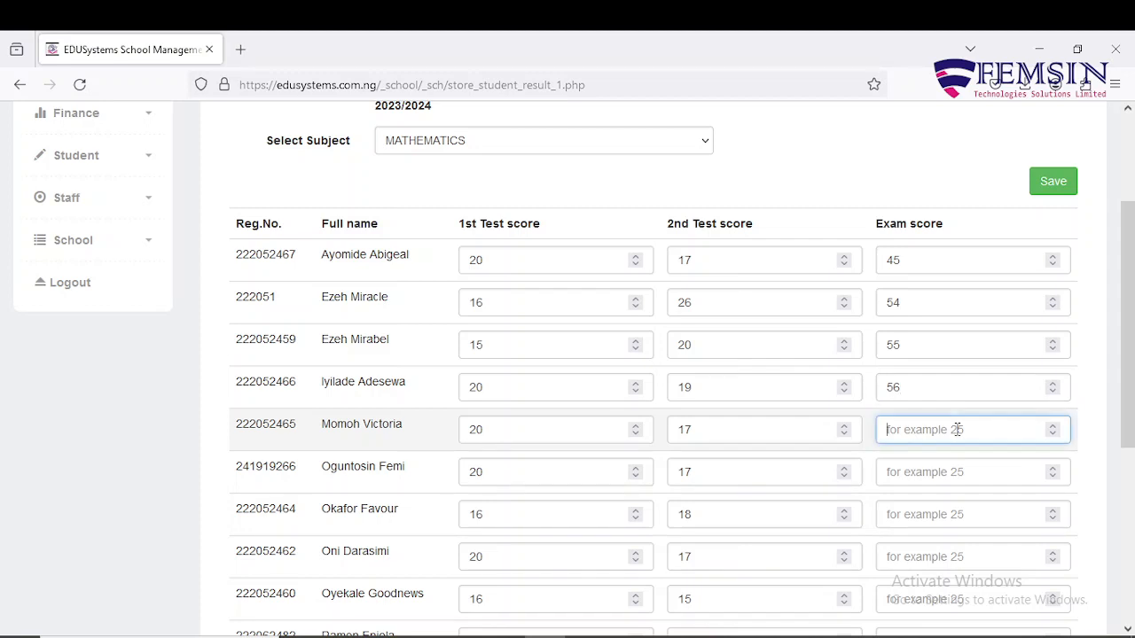
text(47)
click(954, 472)
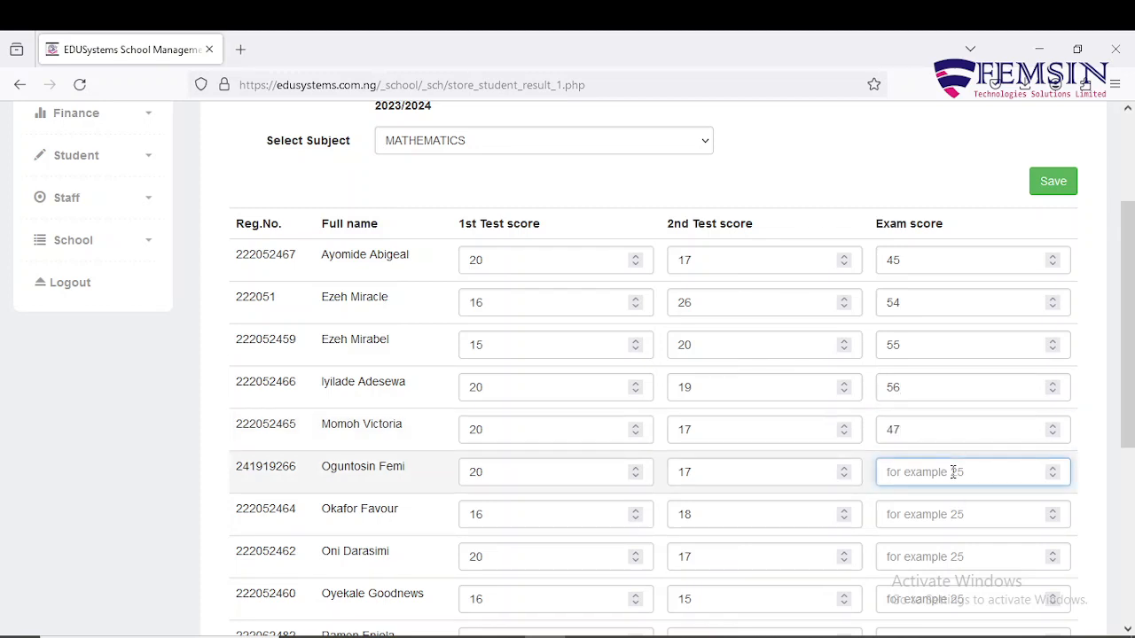
text(57)
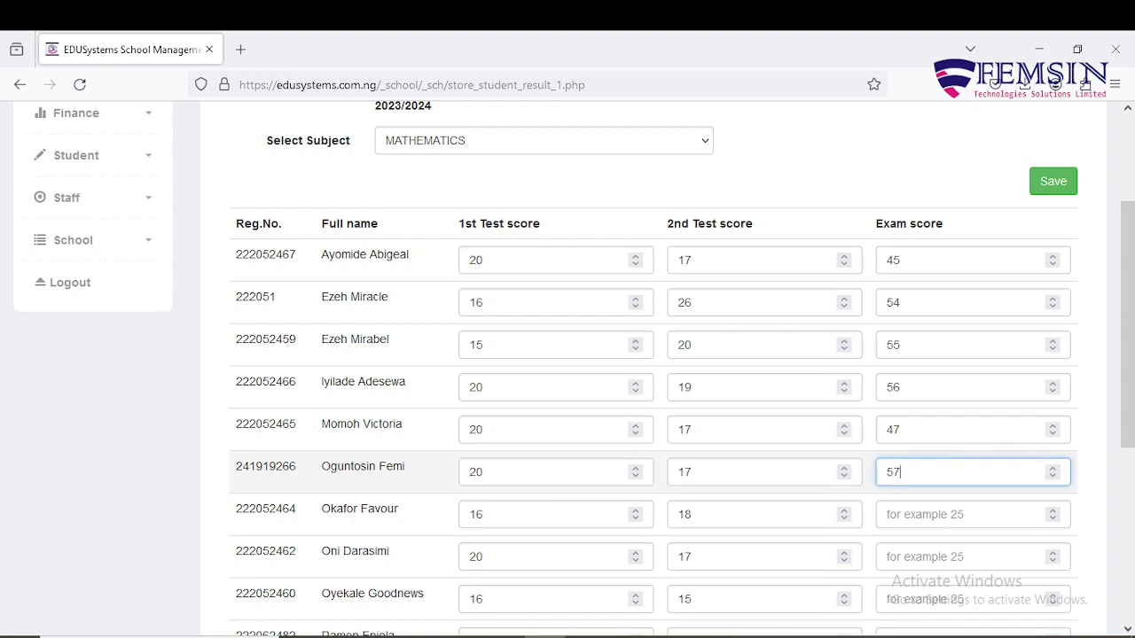
click(943, 519)
text(45)
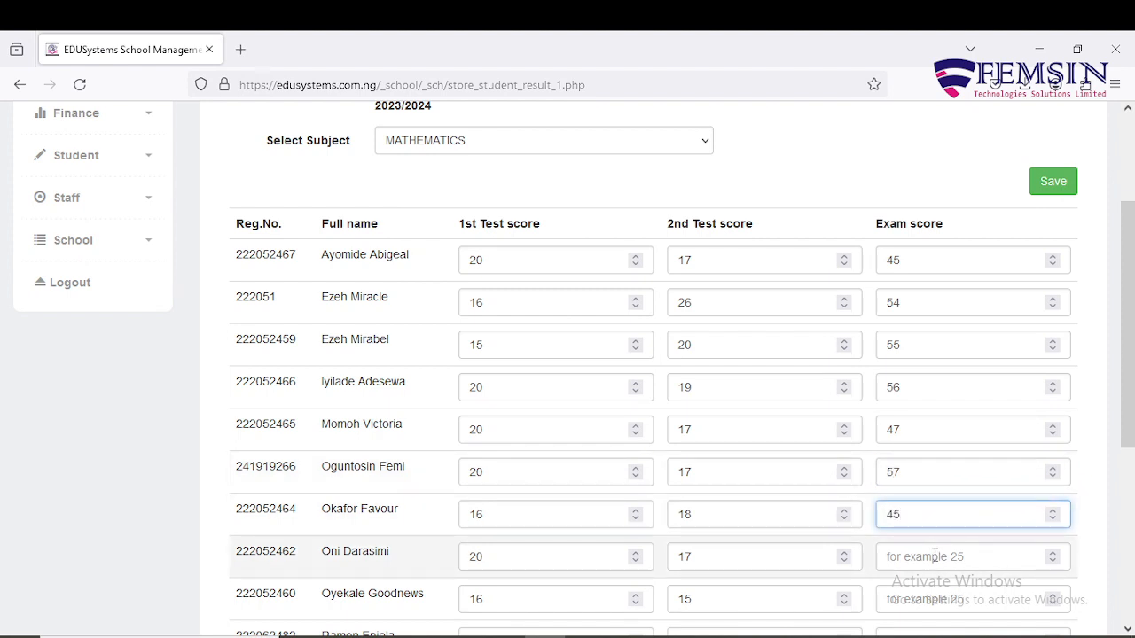
click(933, 557)
text(57)
Enter Exam scores 48, 55, 52, 49 and 5 for the last five pupils and save.
scroll(936, 554, down, 1)
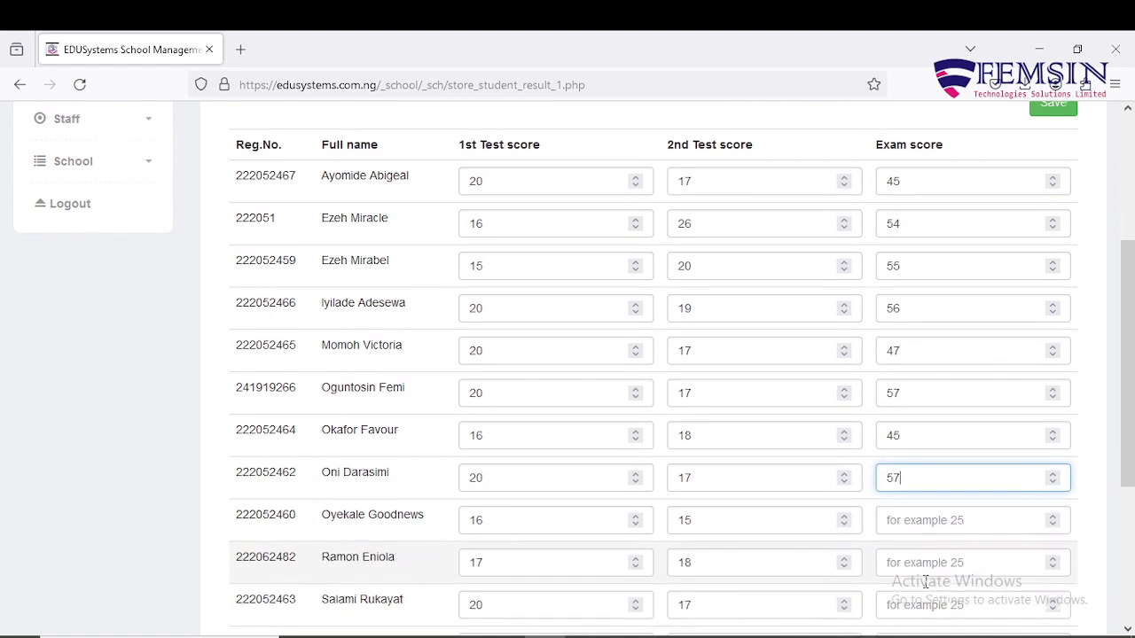
scroll(954, 537, down, 1)
scroll(1029, 505, down, 1)
click(957, 347)
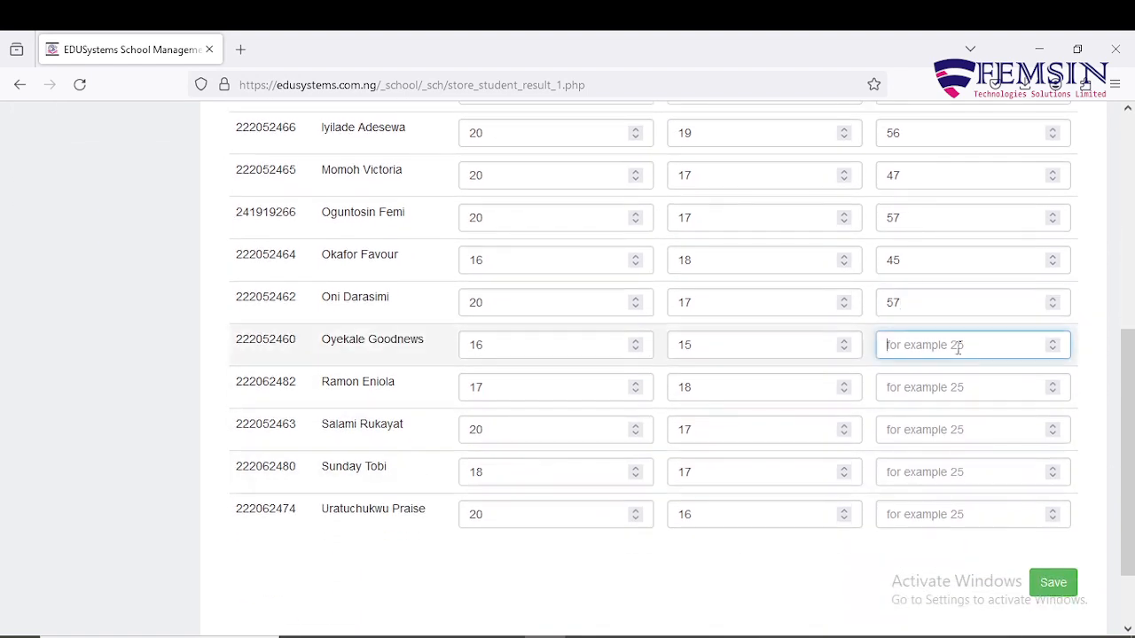
text(48)
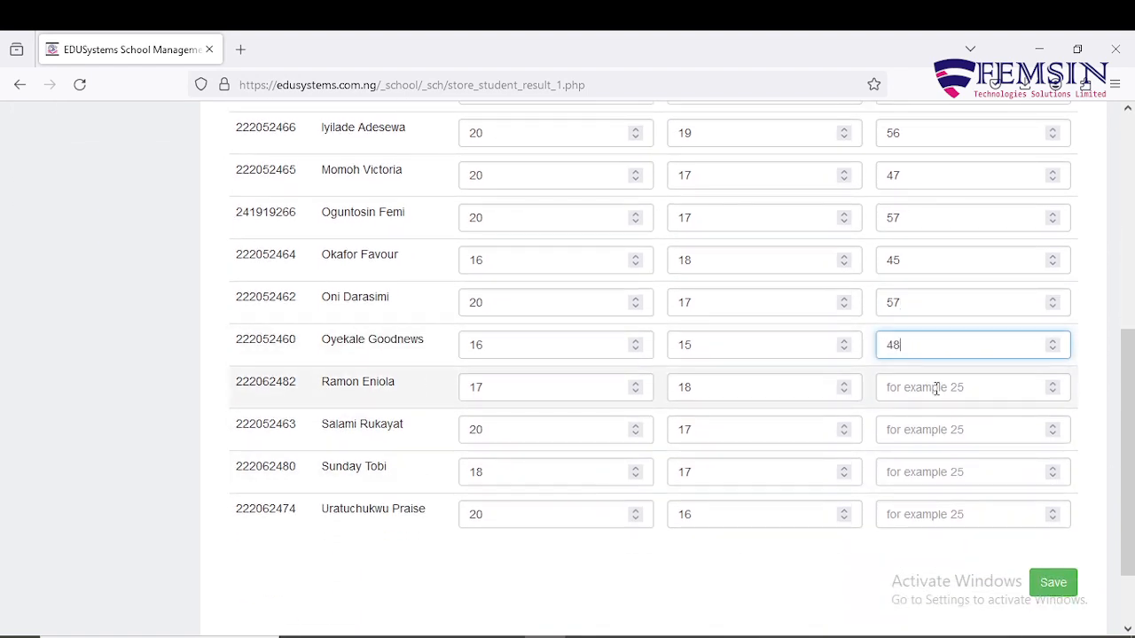
click(936, 388)
text(55)
click(927, 432)
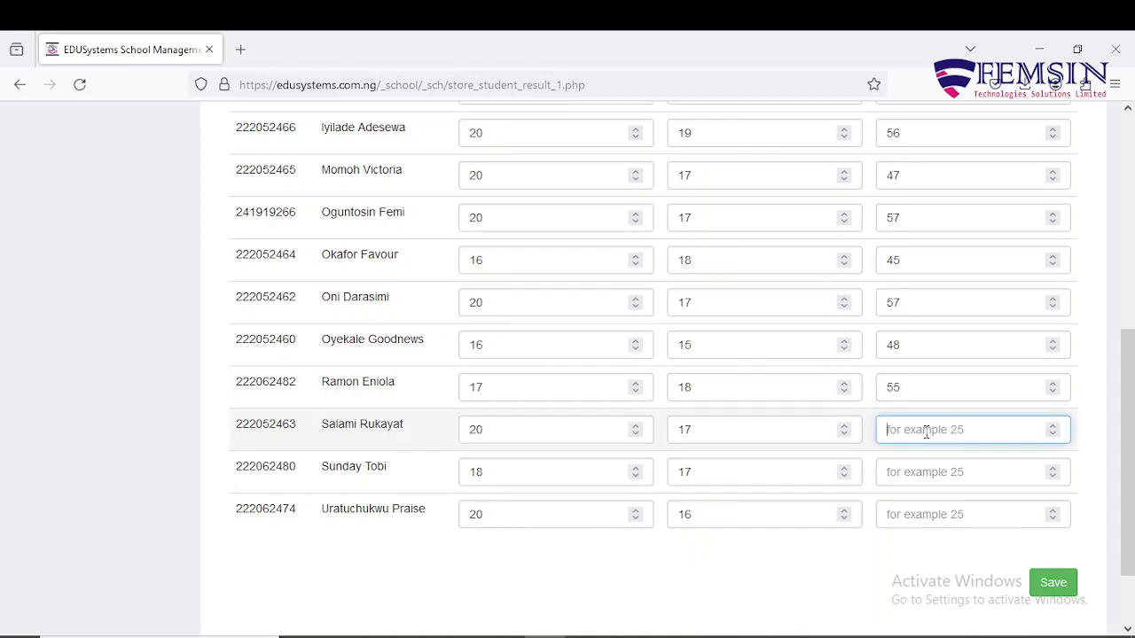
text(52)
click(919, 474)
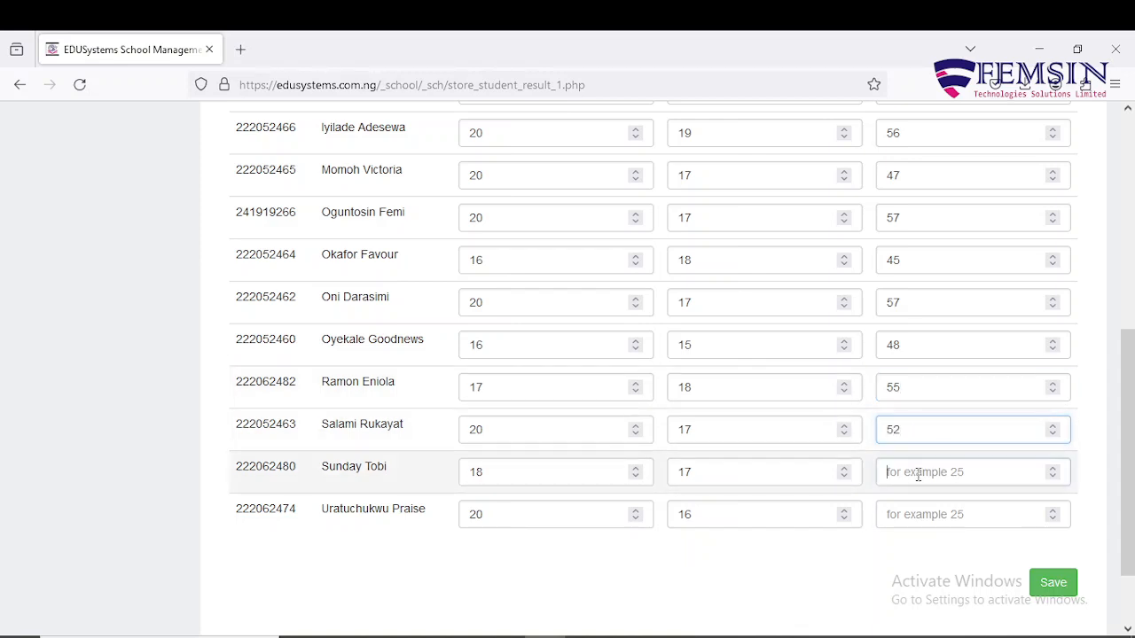
text(49)
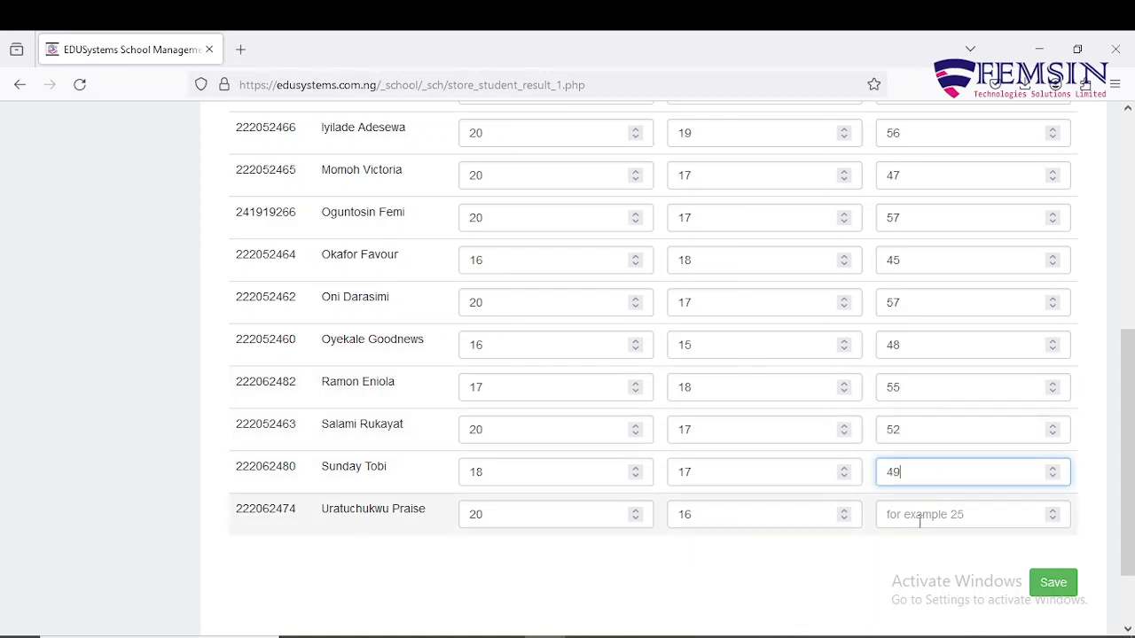
click(920, 520)
text(50)
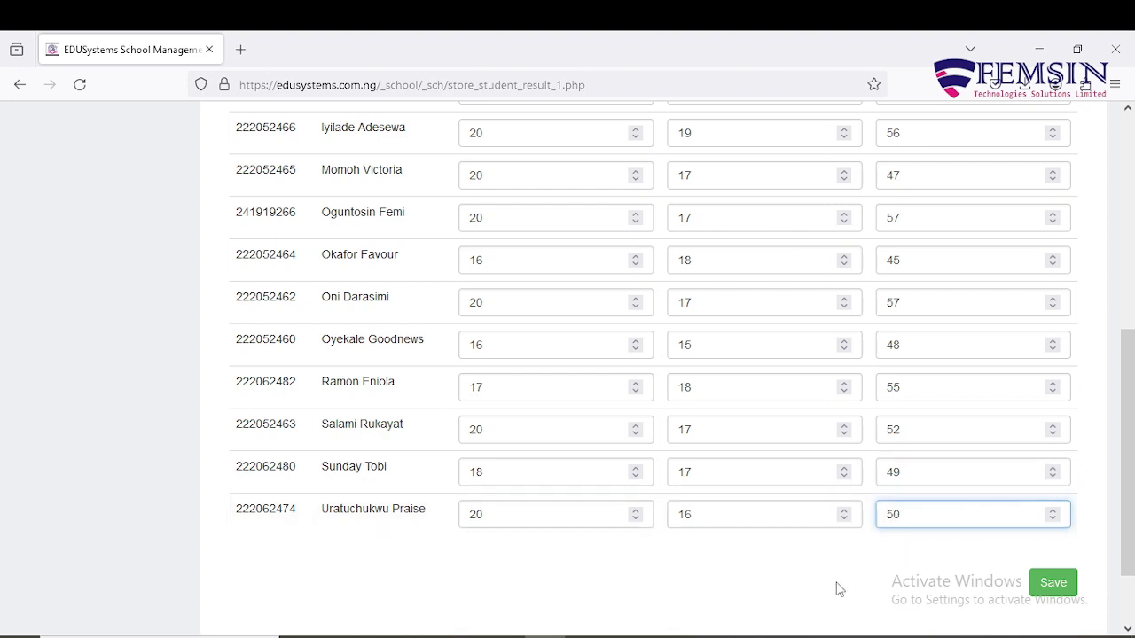
click(1056, 592)
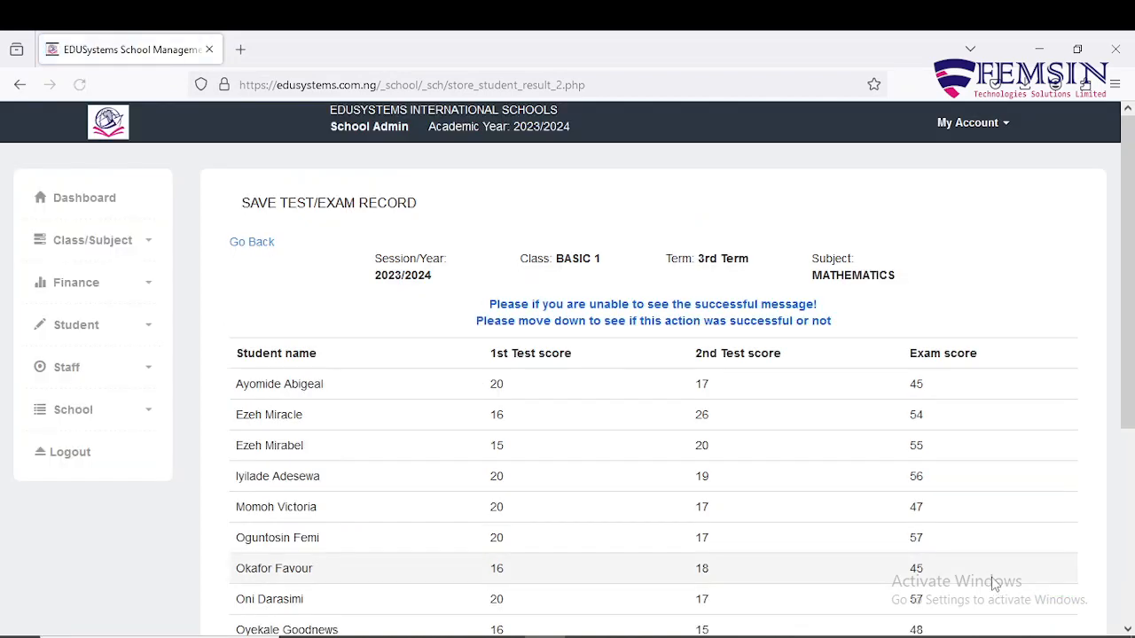
Confirm the saved record with the corrected 1st Test score of 20, then go back.
scroll(965, 355, down, 4)
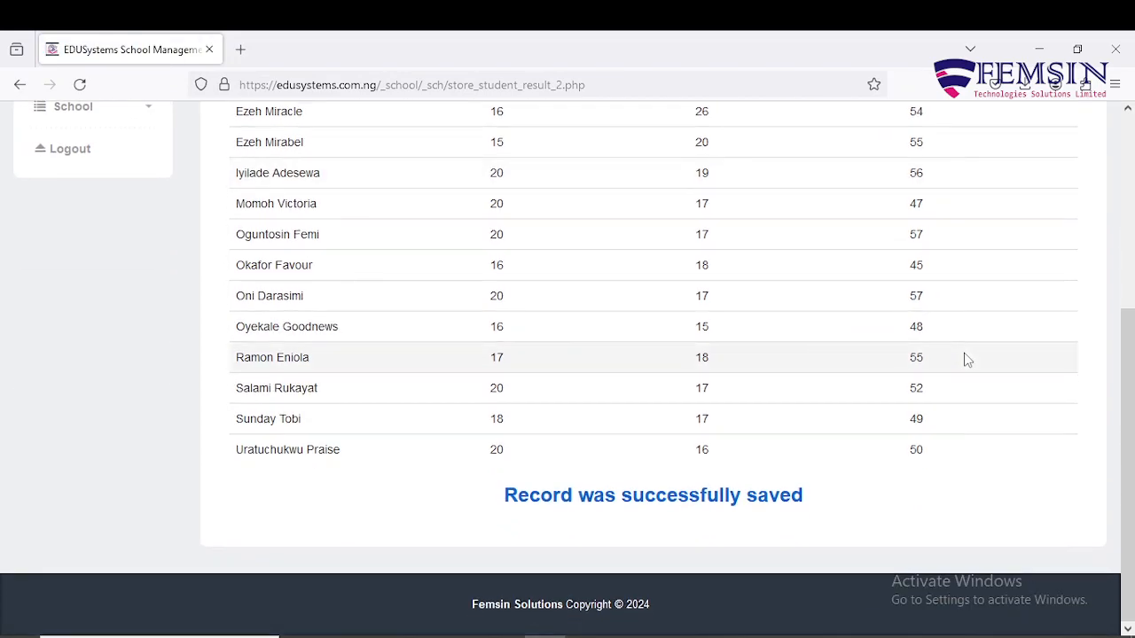
scroll(966, 357, up, 3)
scroll(967, 359, down, 3)
scroll(965, 358, up, 1)
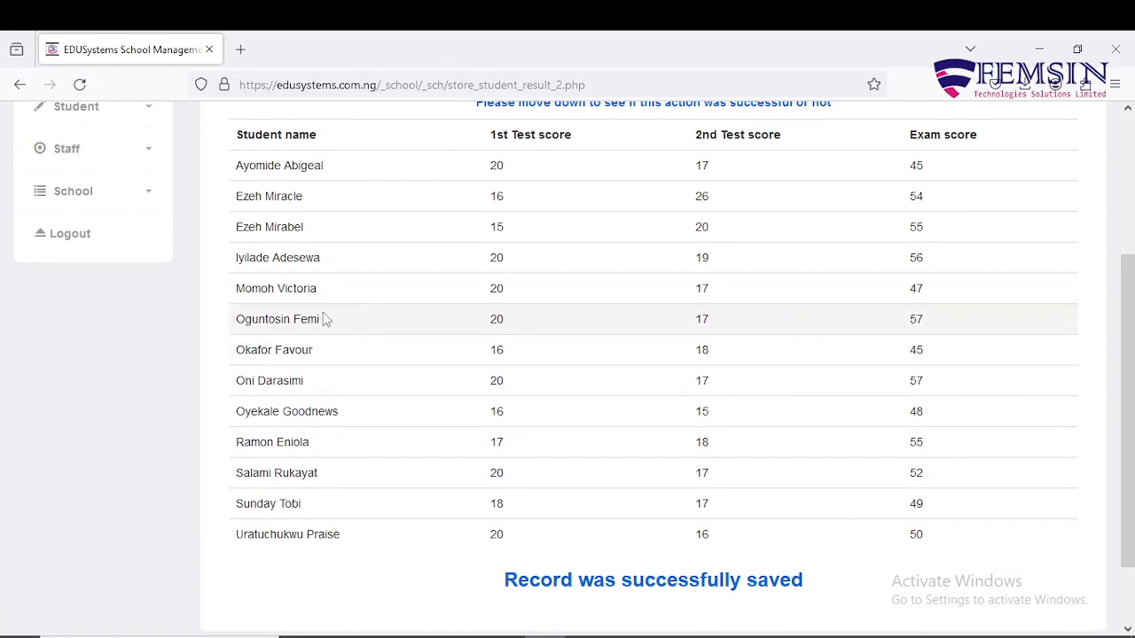
double_click(501, 322)
click(505, 326)
scroll(505, 324, up, 3)
click(260, 252)
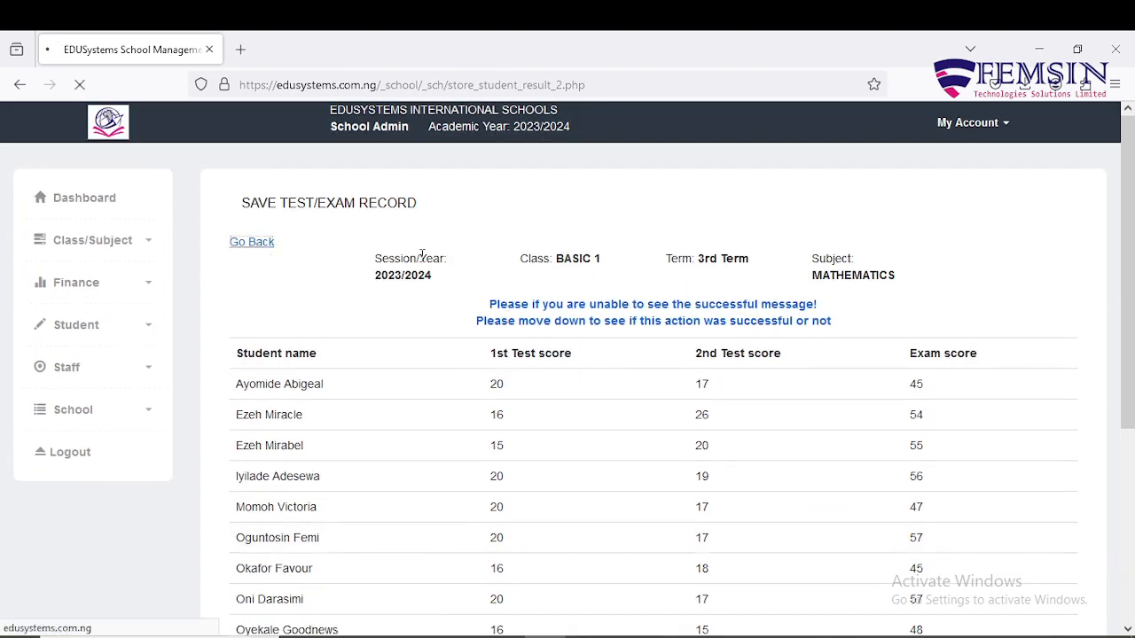
Go back to the 2023/2024 BASIC 1 results form and select 3rd Term.
click(256, 245)
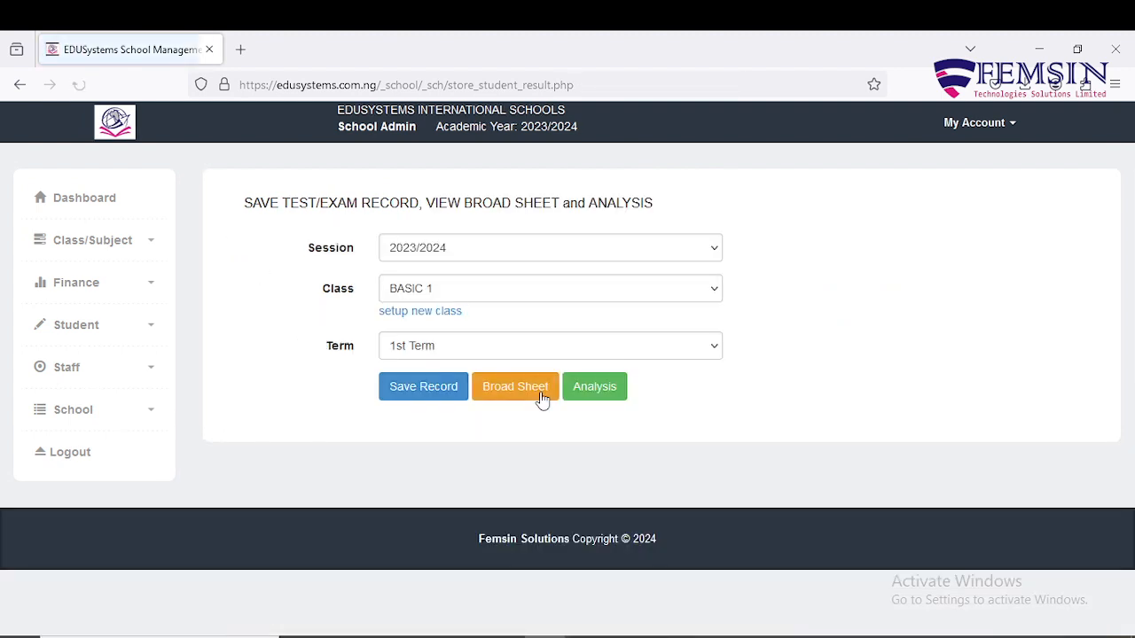
click(689, 348)
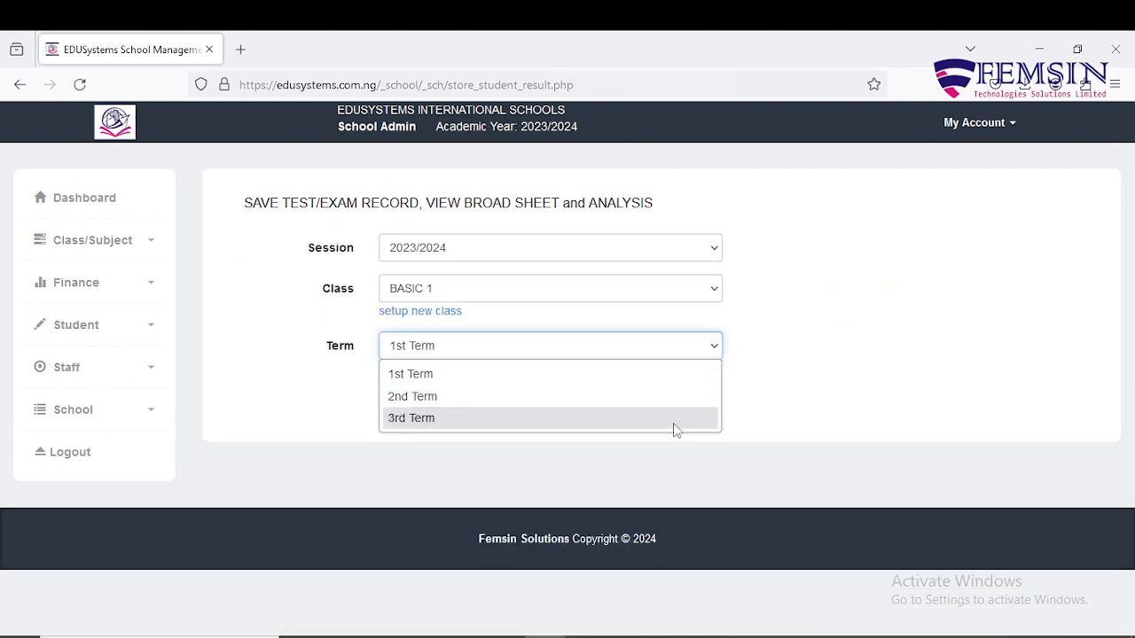
click(674, 418)
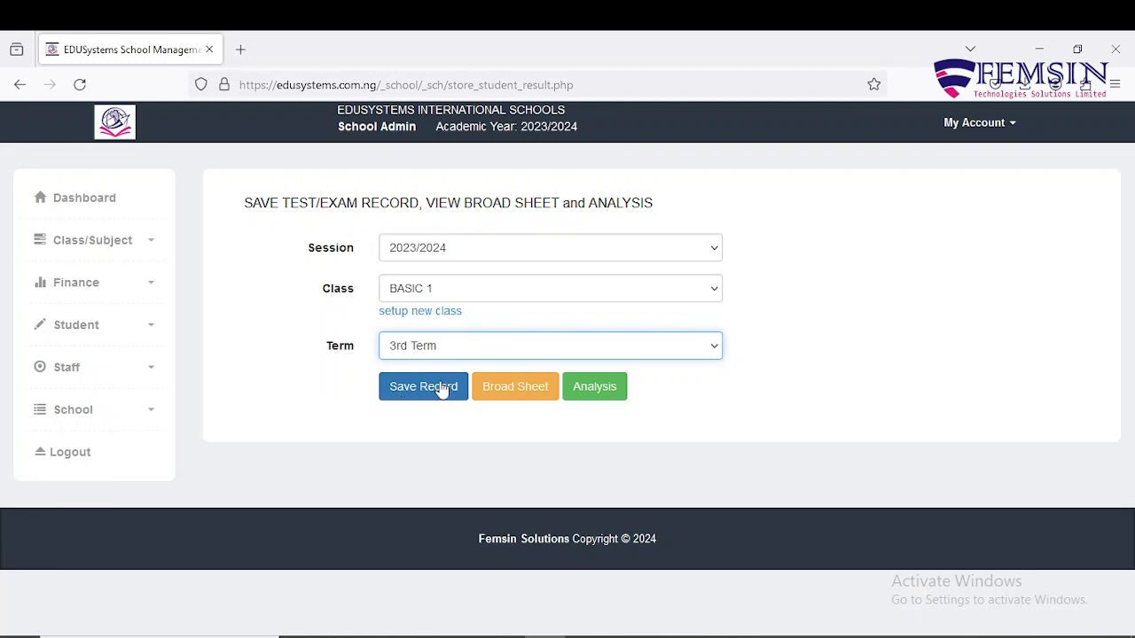
click(501, 397)
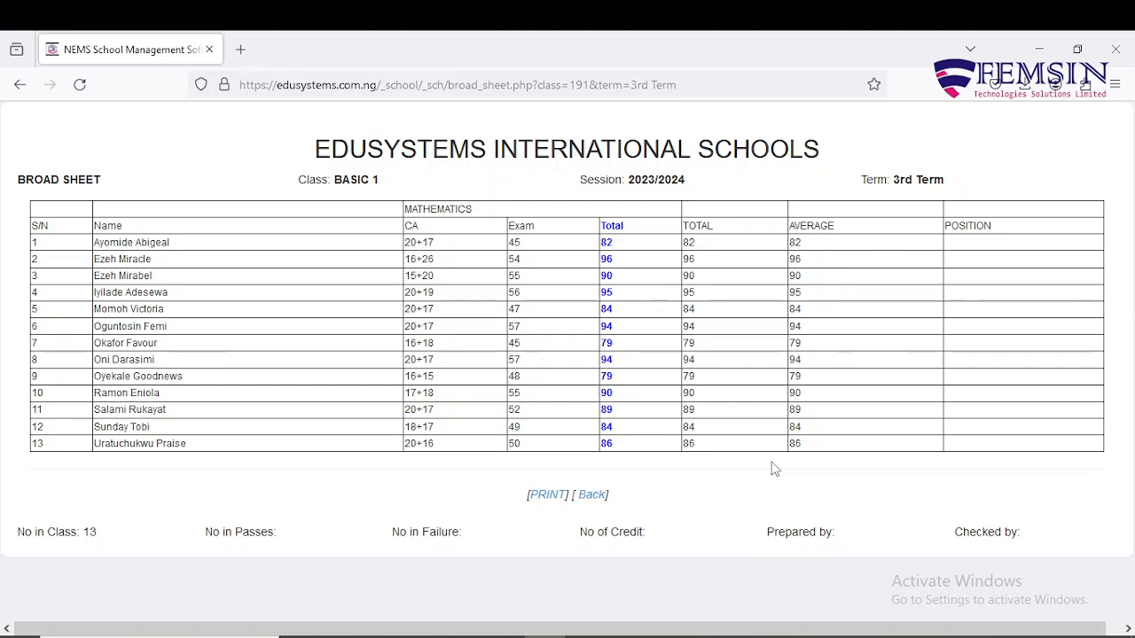
click(19, 85)
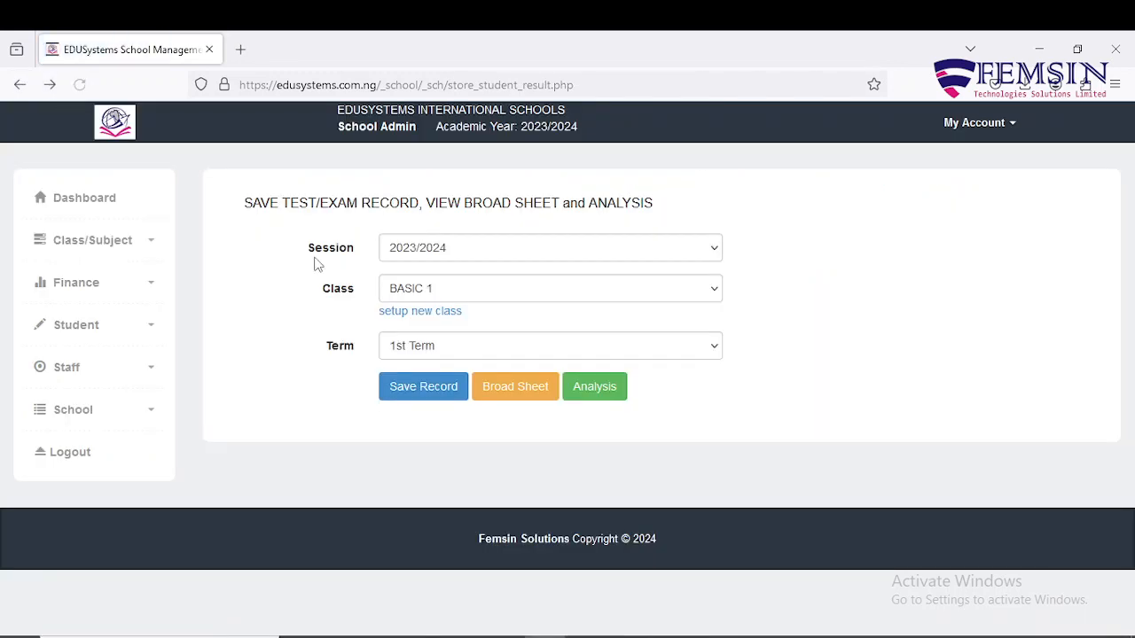
Open the BASIC 1 3rd Term score-entry form with ENGLISH LANGUAGE as the subject.
click(463, 351)
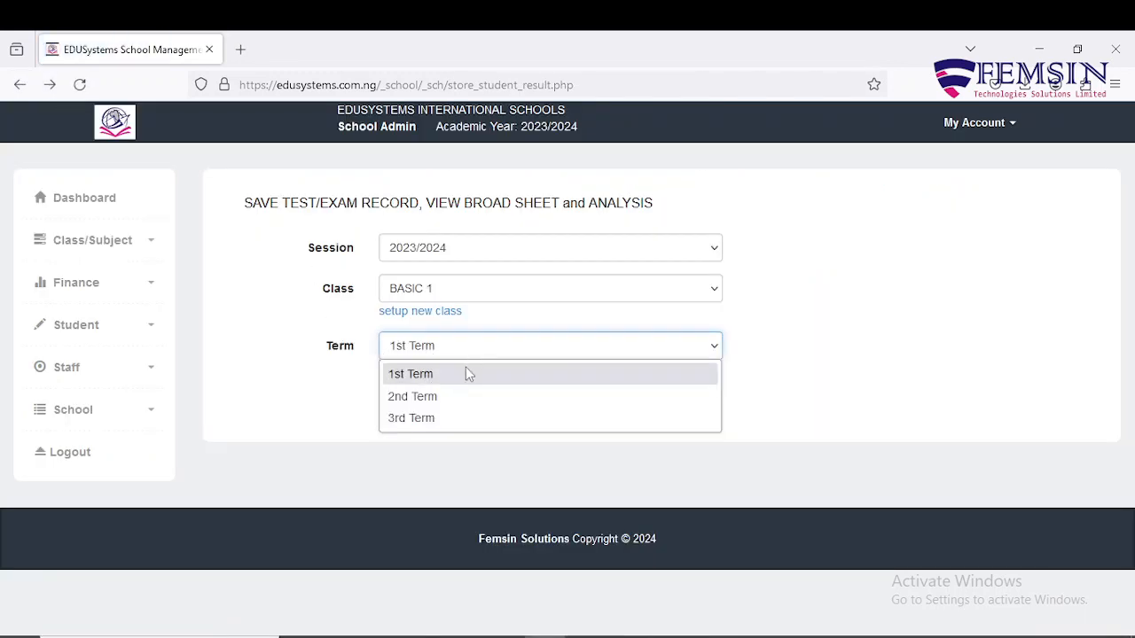
click(452, 422)
click(427, 395)
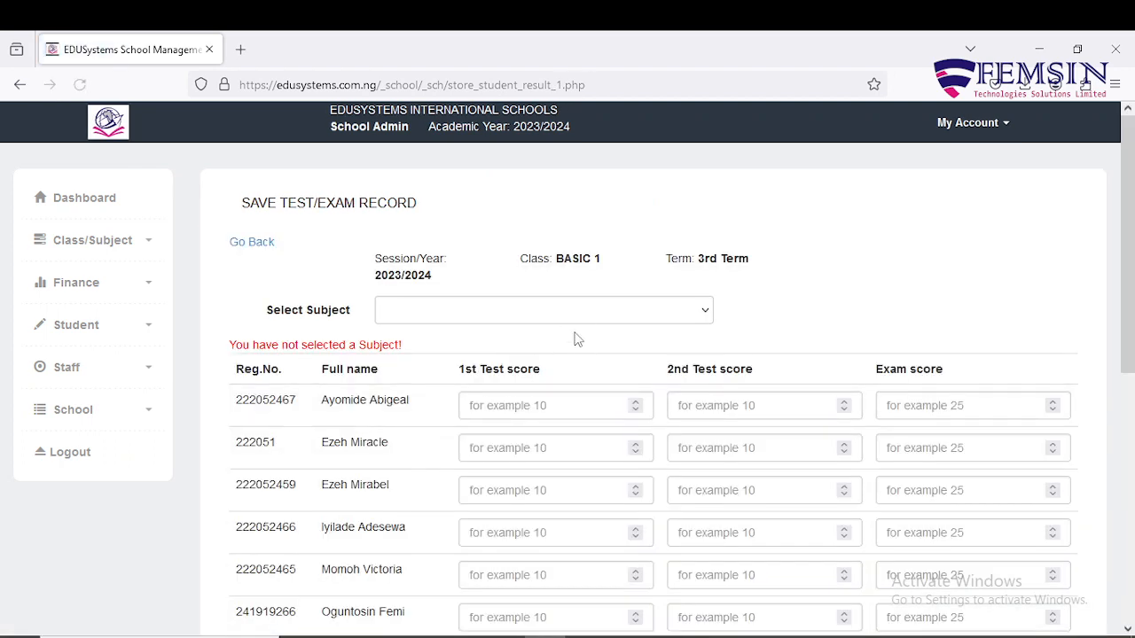
click(580, 310)
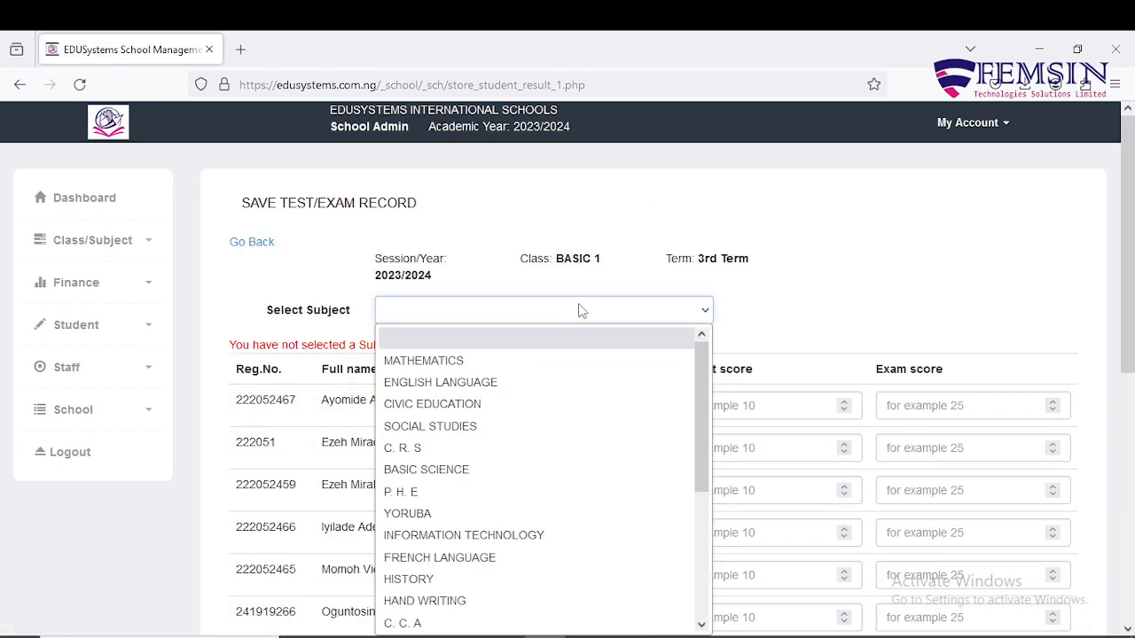
click(583, 388)
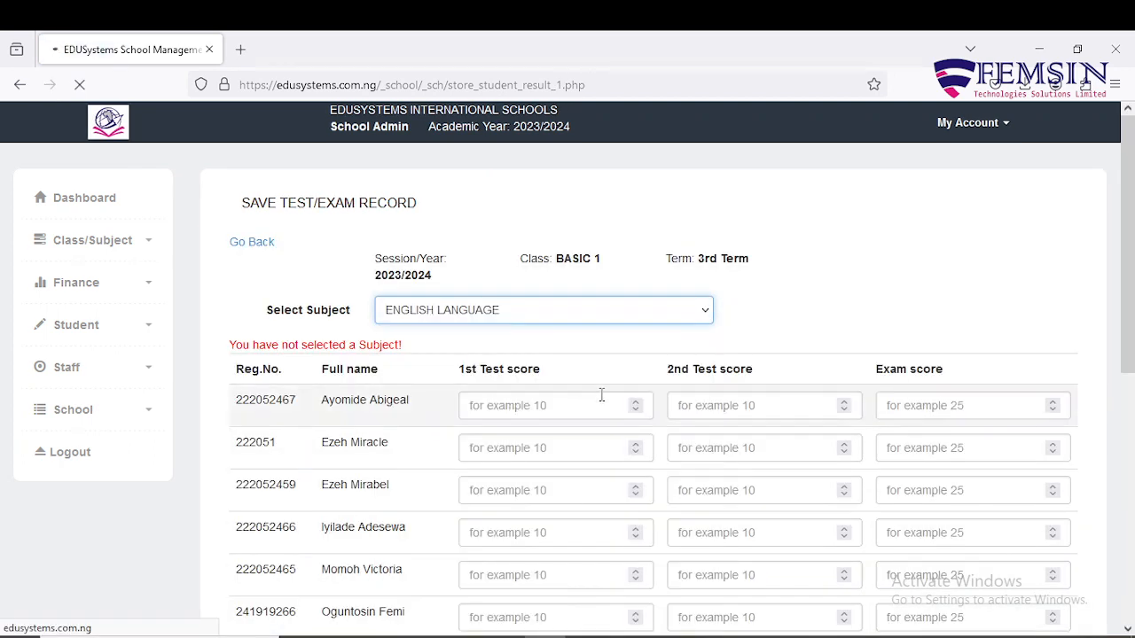
Adjust the first student's 1st Test score, save all English Language scores, and return to score entry.
scroll(594, 372, down, 2)
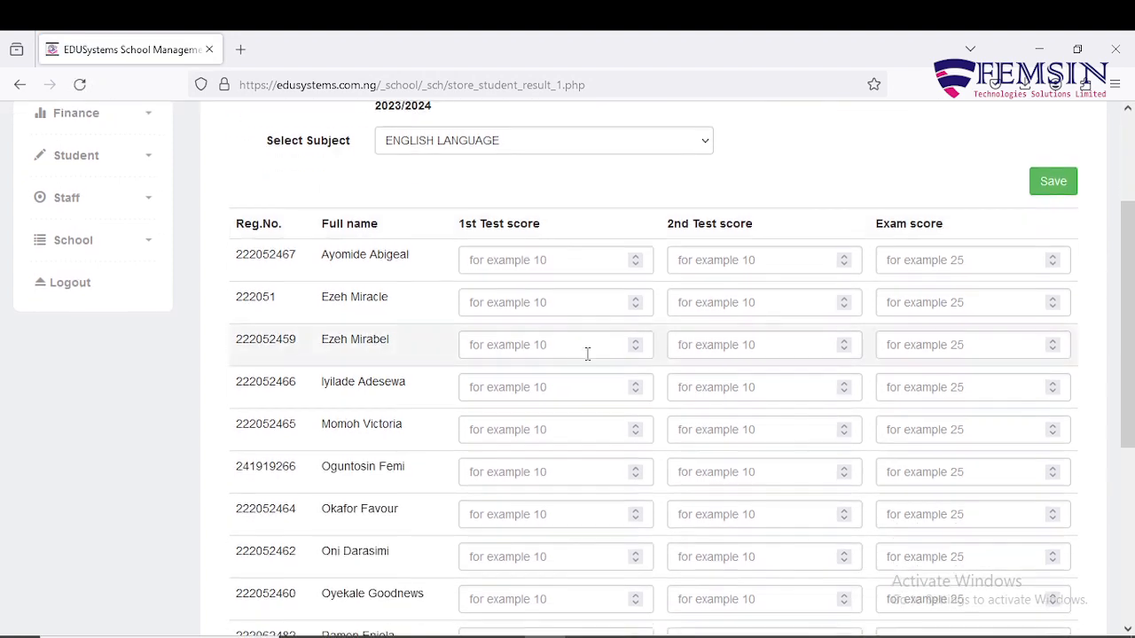
click(563, 264)
text(-1)
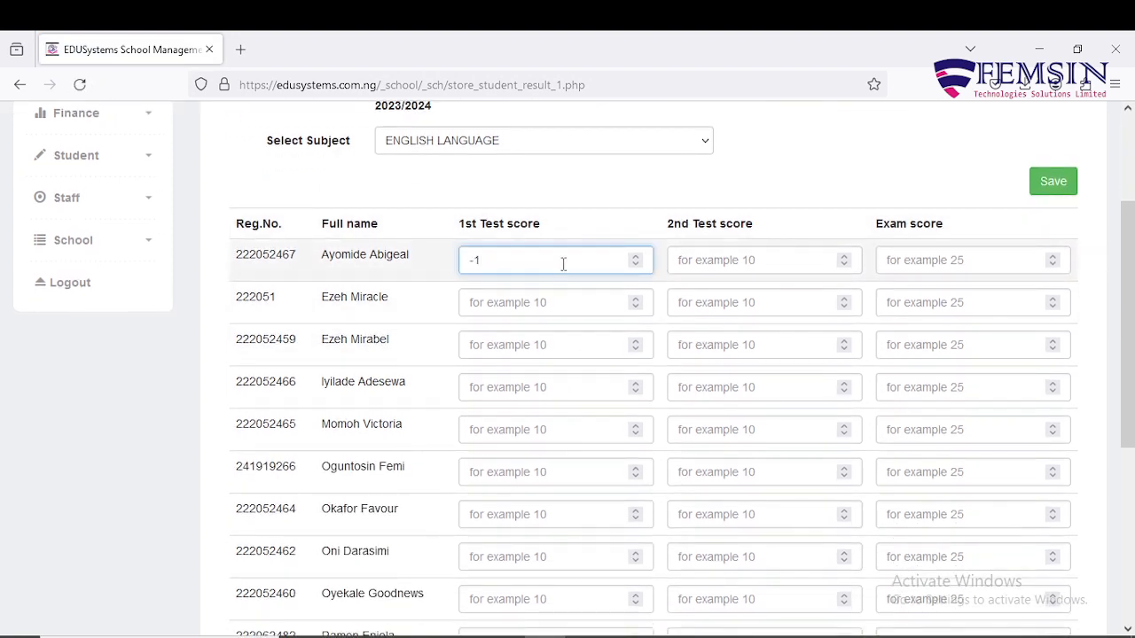
key(Up)
key(BackSpace)
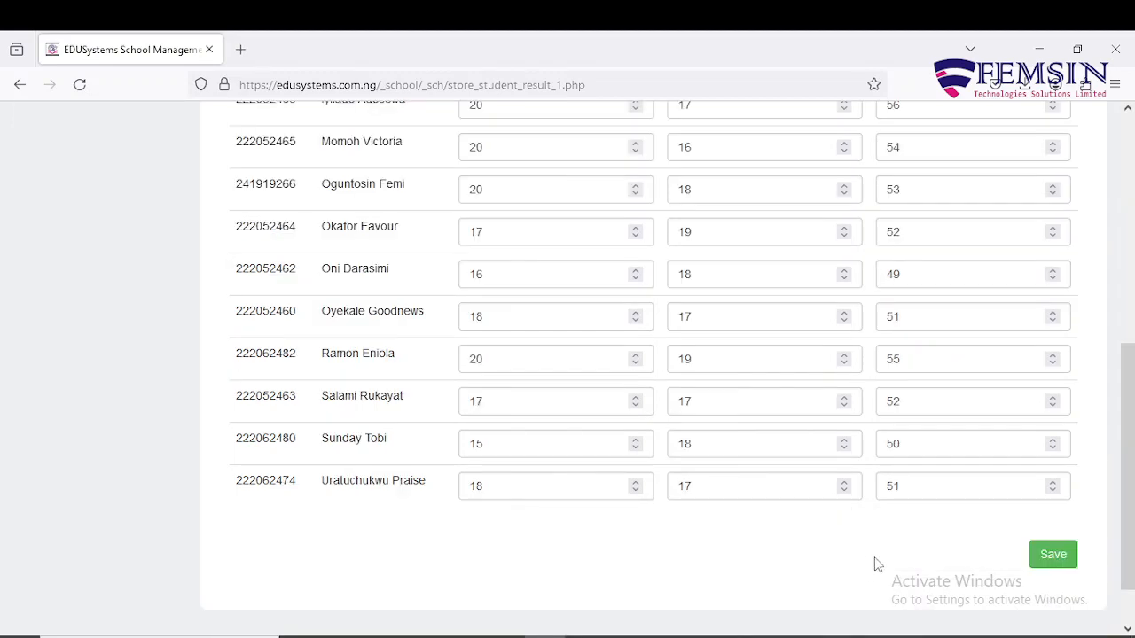
scroll(874, 557, up, 5)
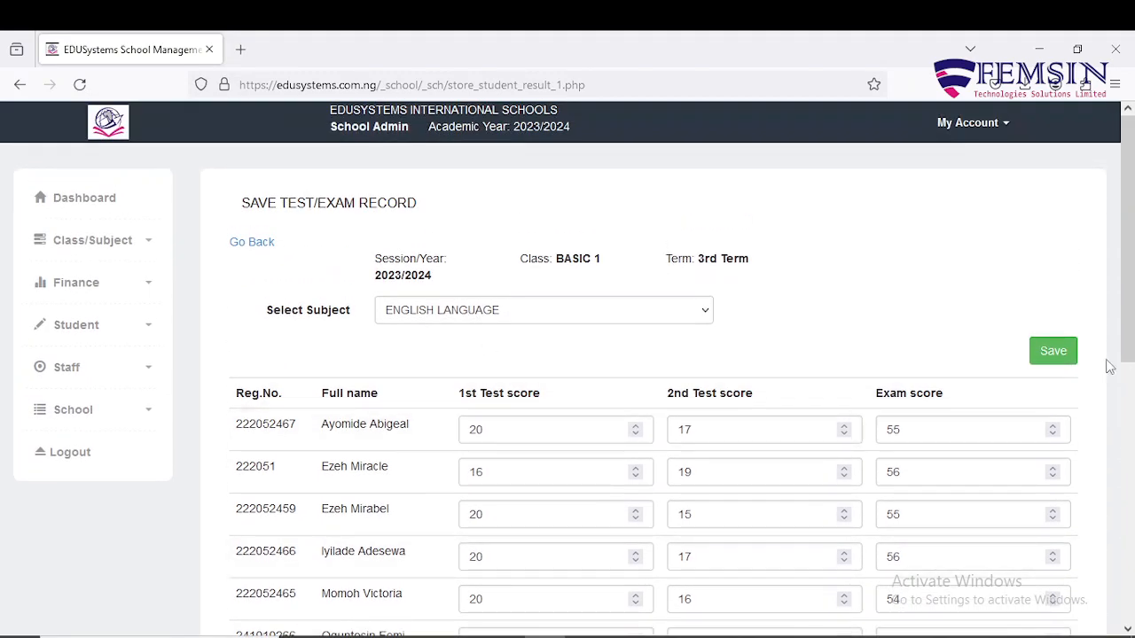
click(1054, 354)
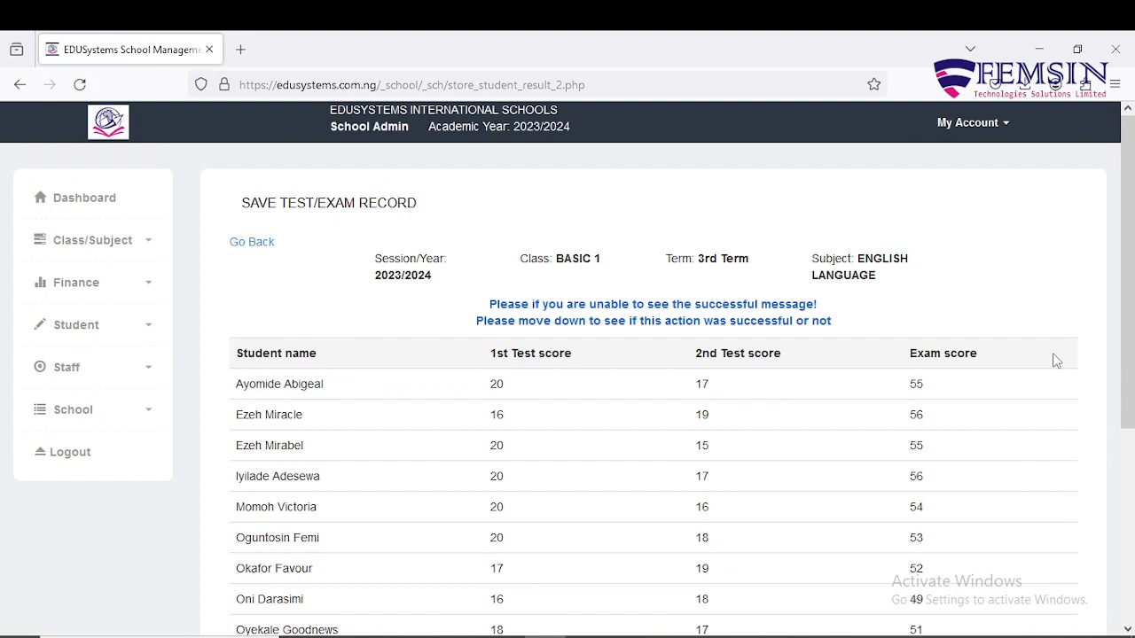
click(252, 249)
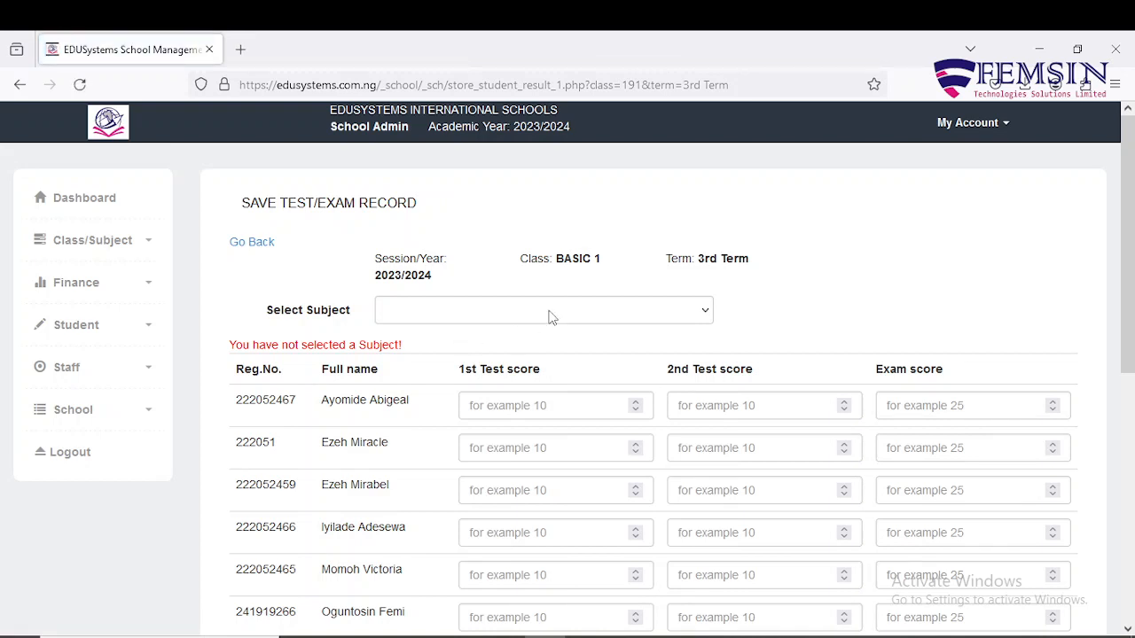
Pick CIVIC EDUCATION, then go back to the session, class and term form set to 3rd Term.
click(550, 313)
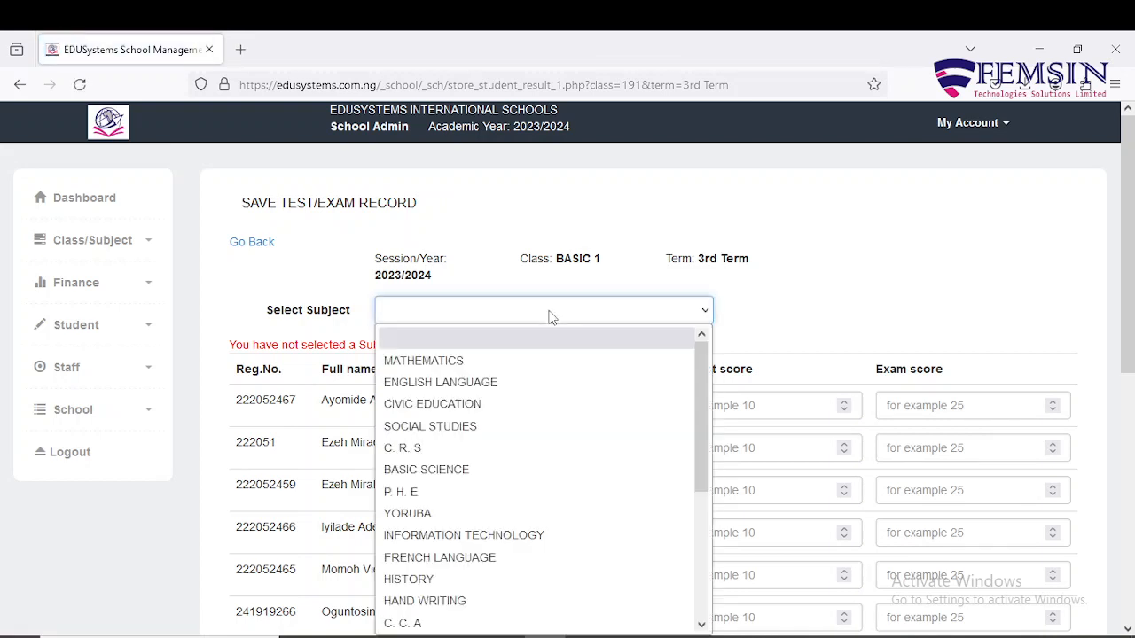
click(540, 405)
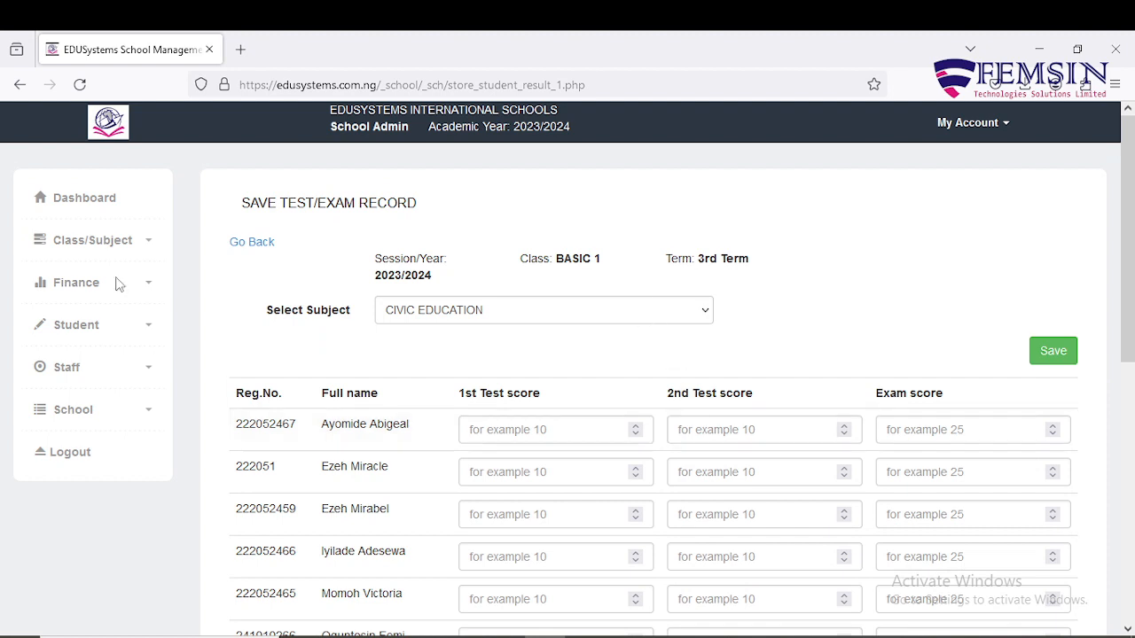
click(234, 249)
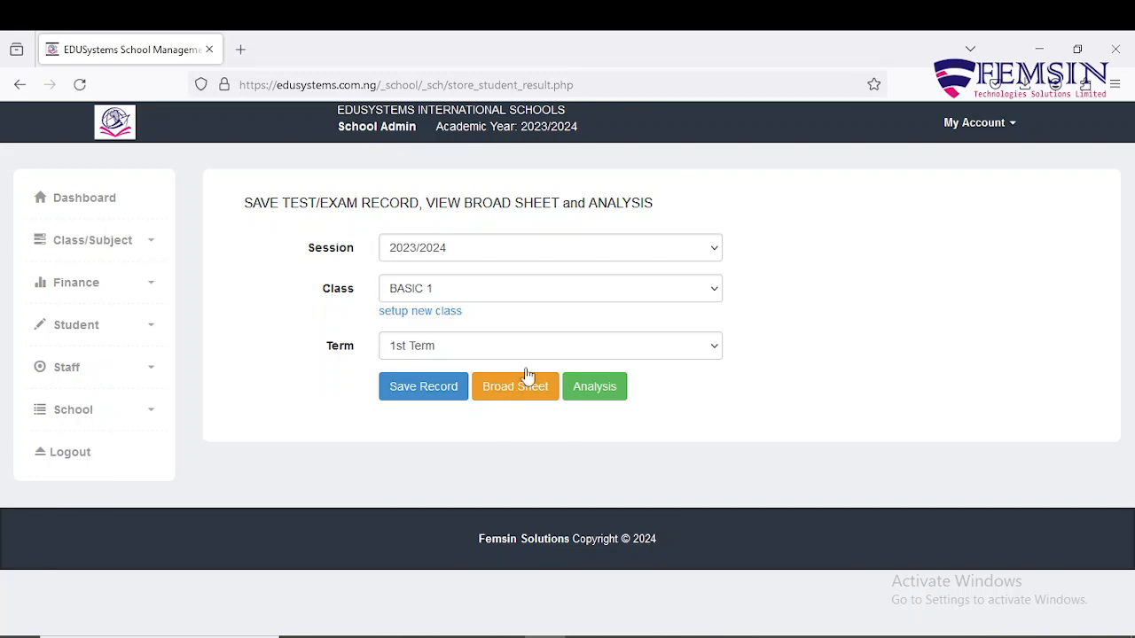
click(682, 356)
click(665, 422)
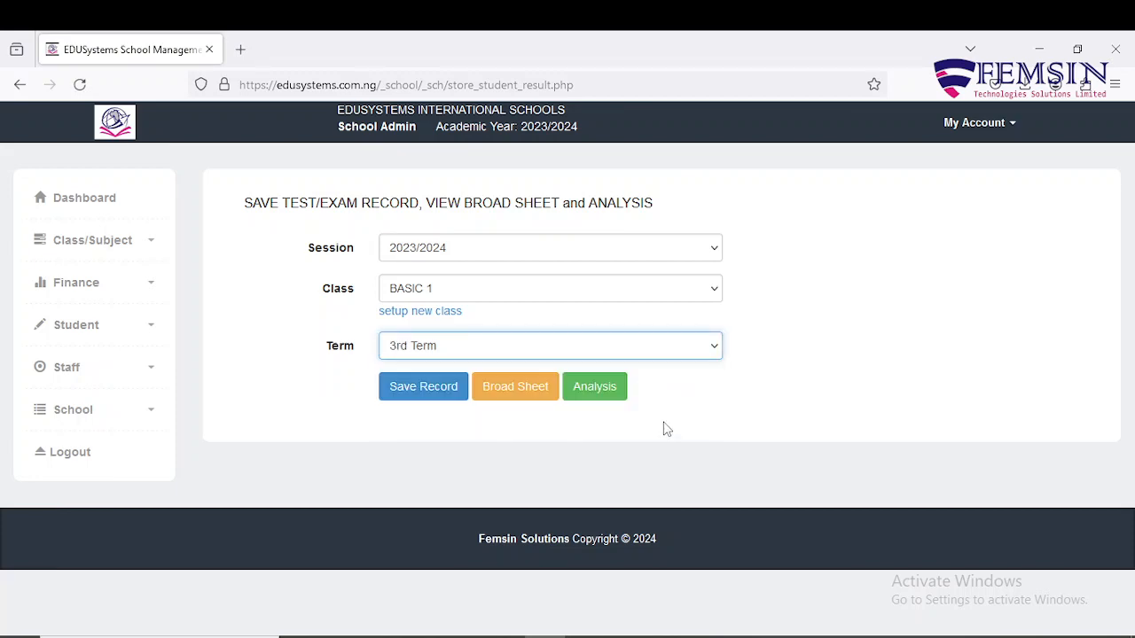
click(522, 388)
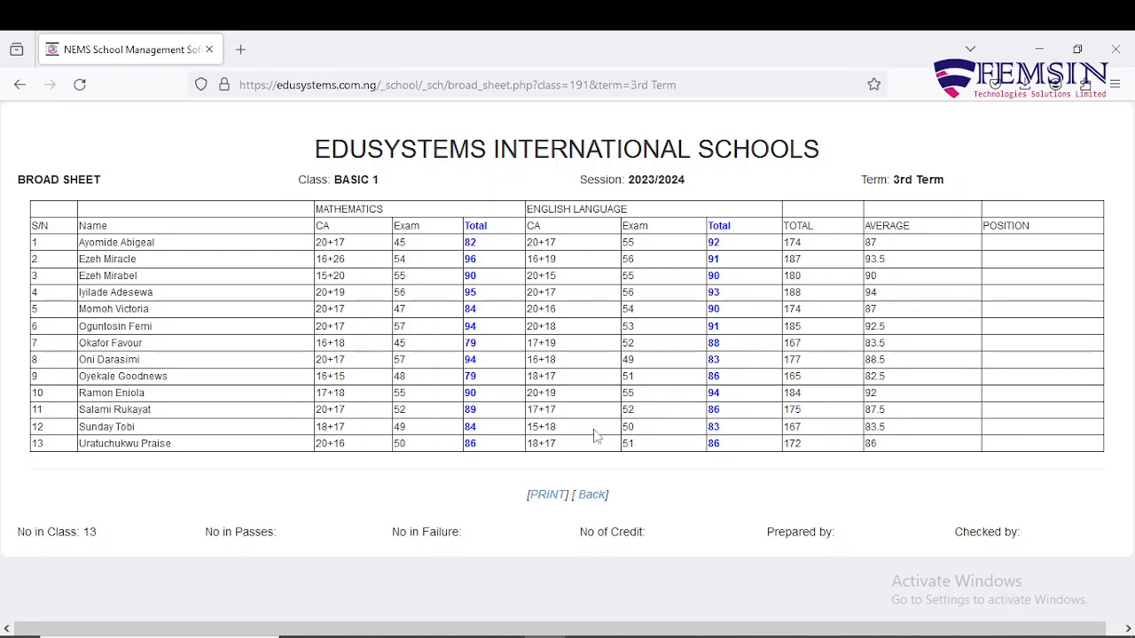
click(590, 496)
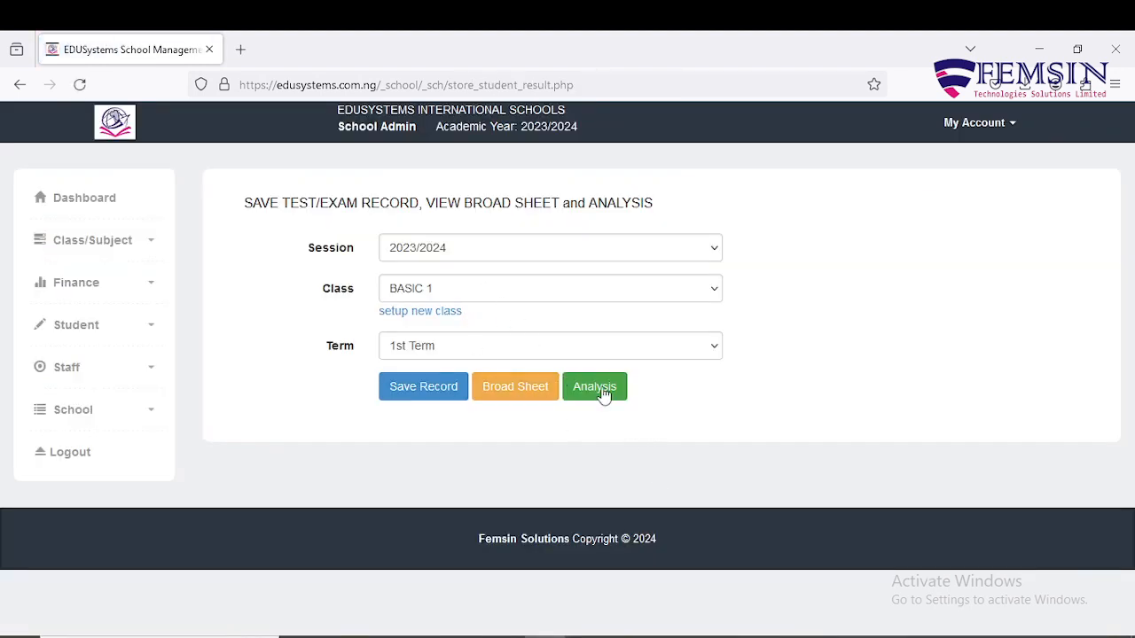
Open the BASIC 1 3rd Term grade analysis and list the 13 Grade A Mathematics students.
click(644, 346)
click(654, 418)
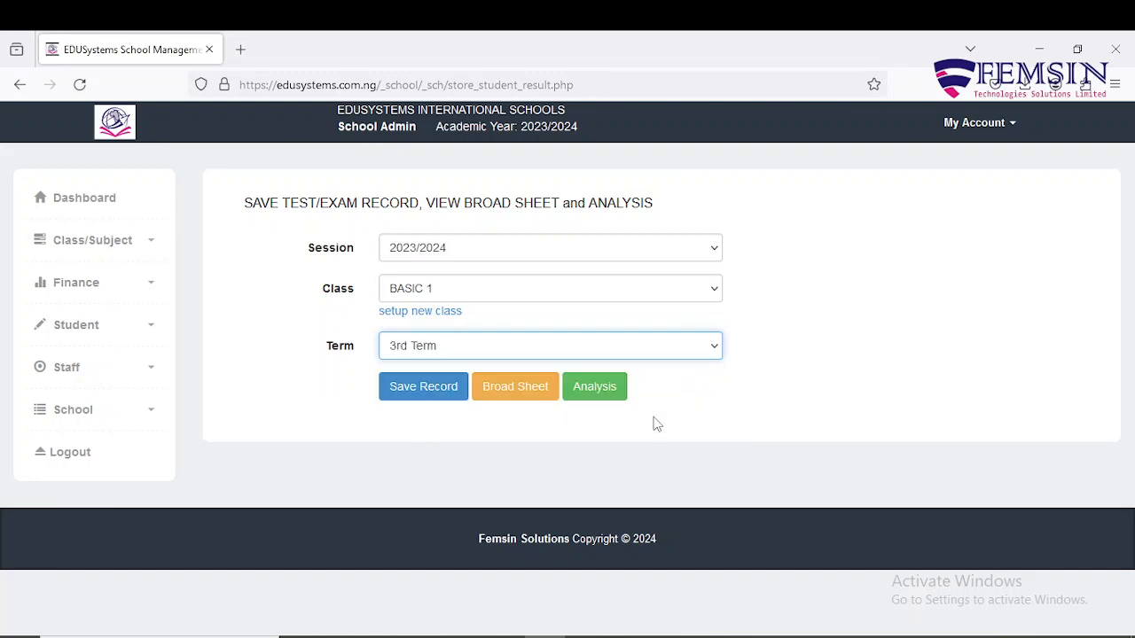
click(593, 397)
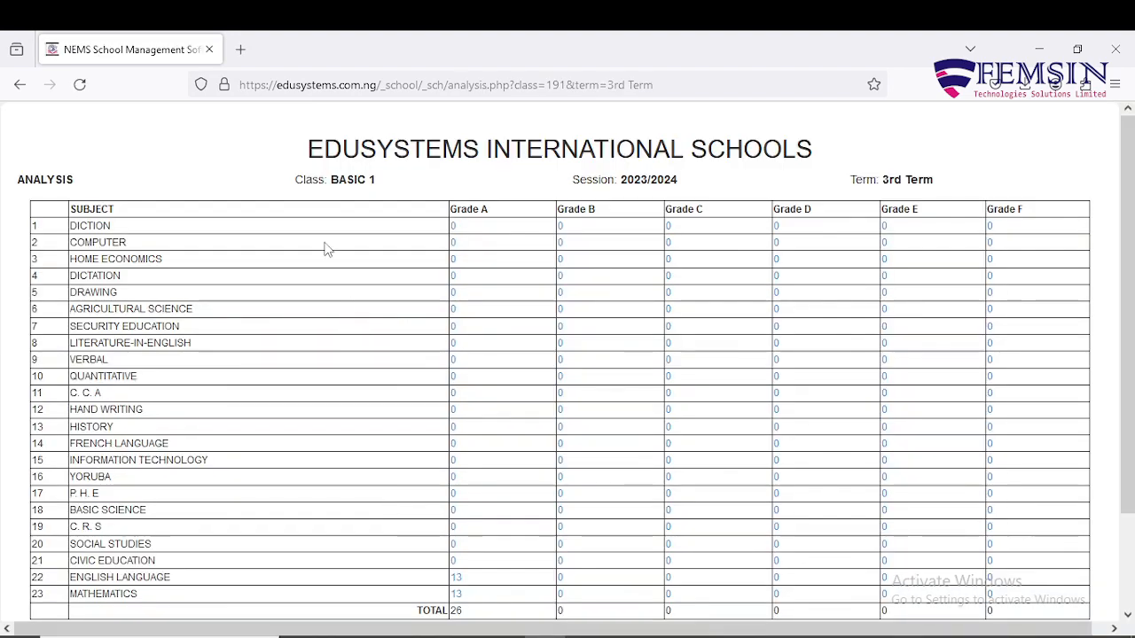
scroll(326, 249, down, 2)
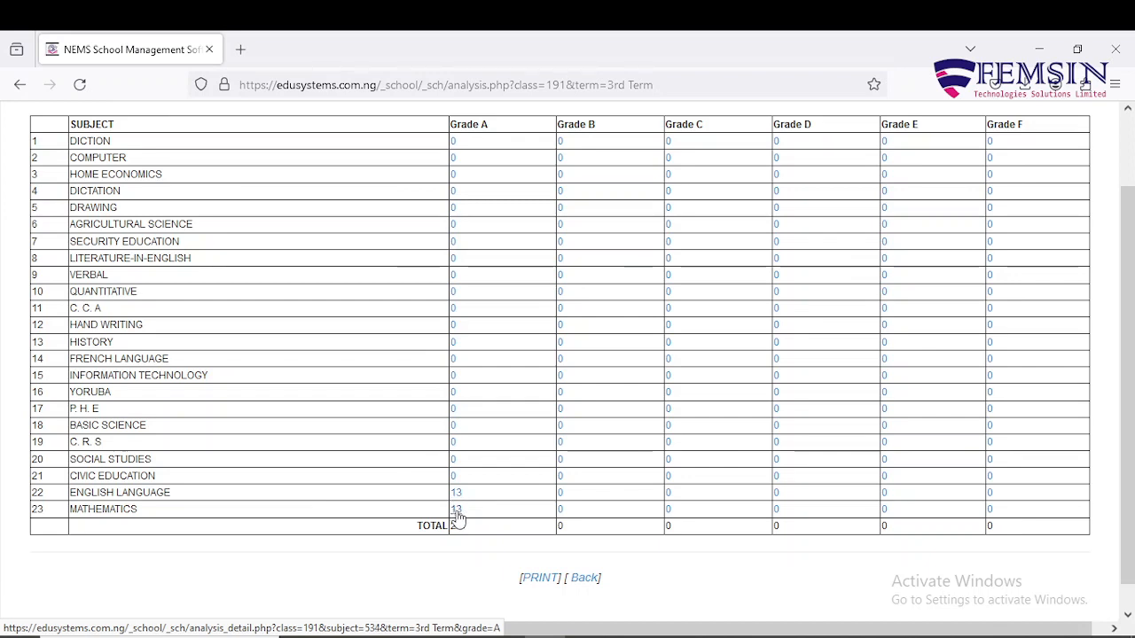
click(457, 515)
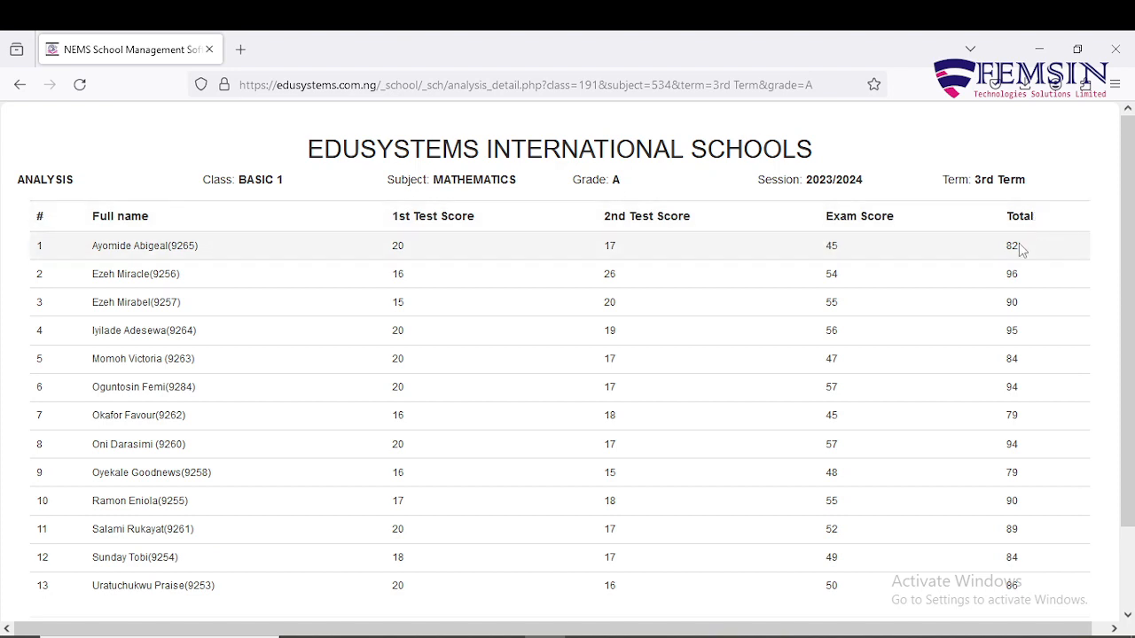
Review the Mathematics Grade A list, including row 2's total of 96, then return to the summary.
scroll(1020, 251, down, 2)
scroll(1020, 251, up, 2)
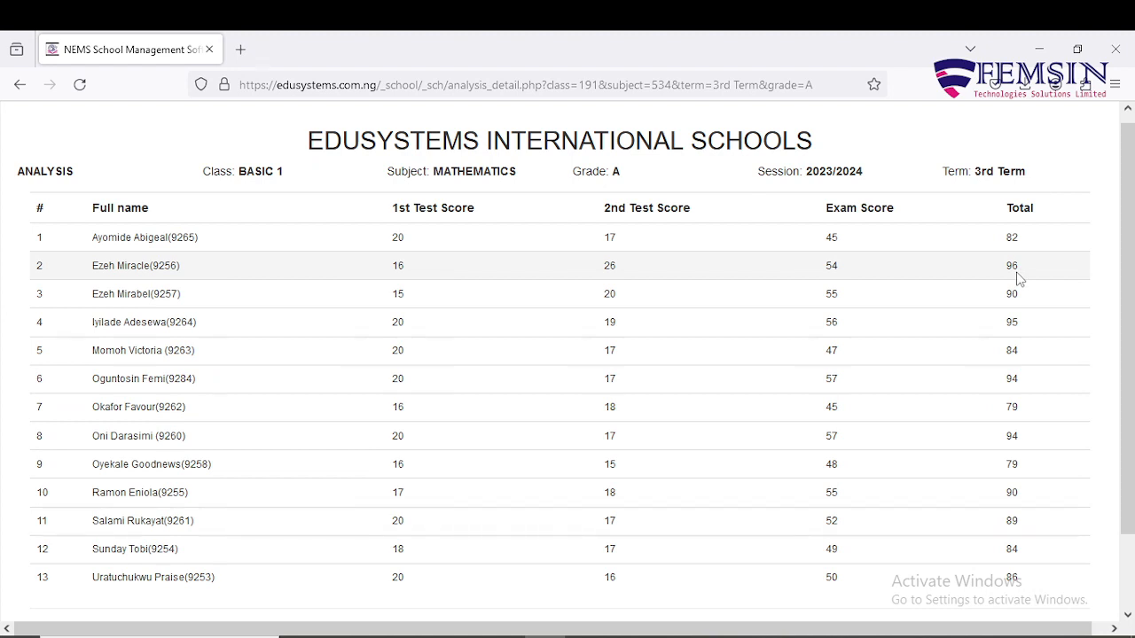
drag(1020, 268, 1006, 271)
click(1021, 286)
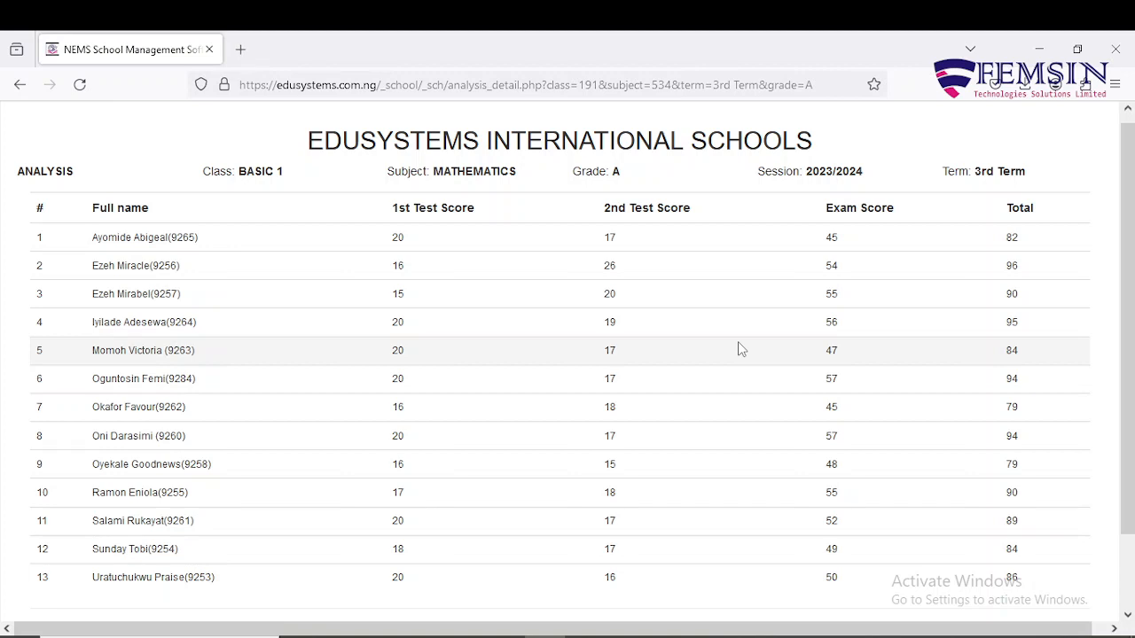
scroll(275, 372, down, 2)
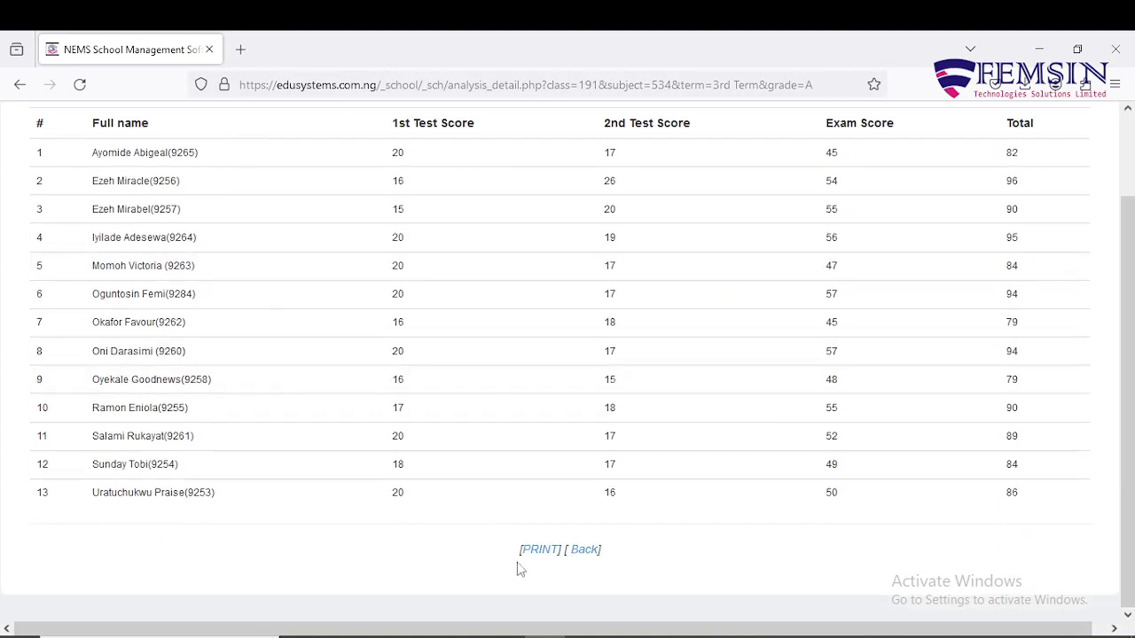
click(583, 551)
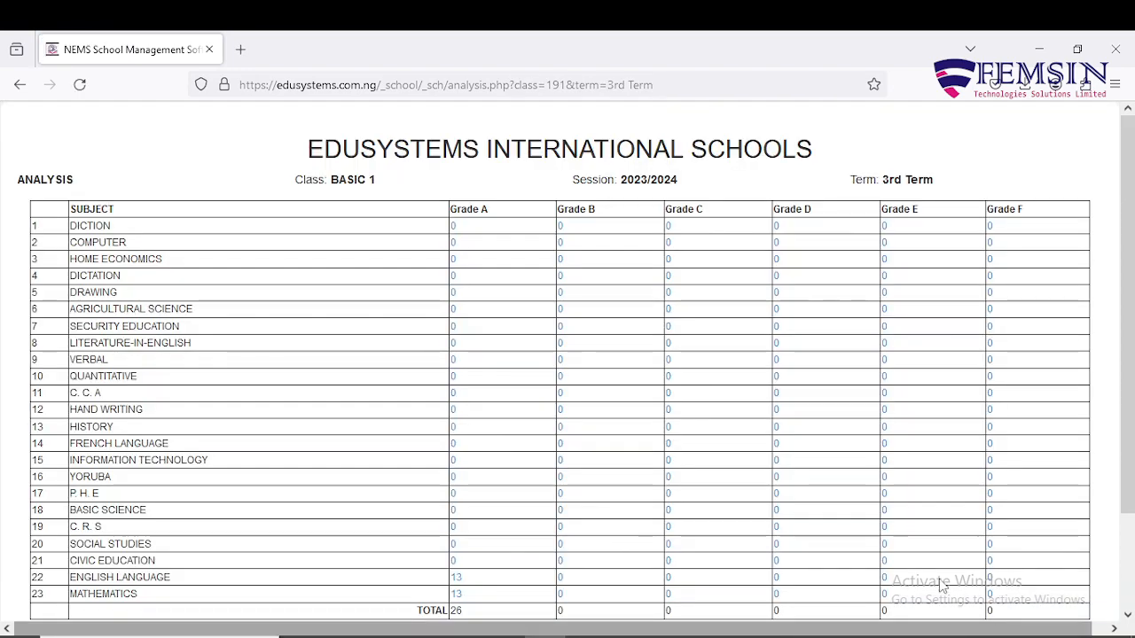
Leave the grade analysis for the session, class and term selection form.
scroll(844, 449, down, 3)
scroll(843, 449, up, 3)
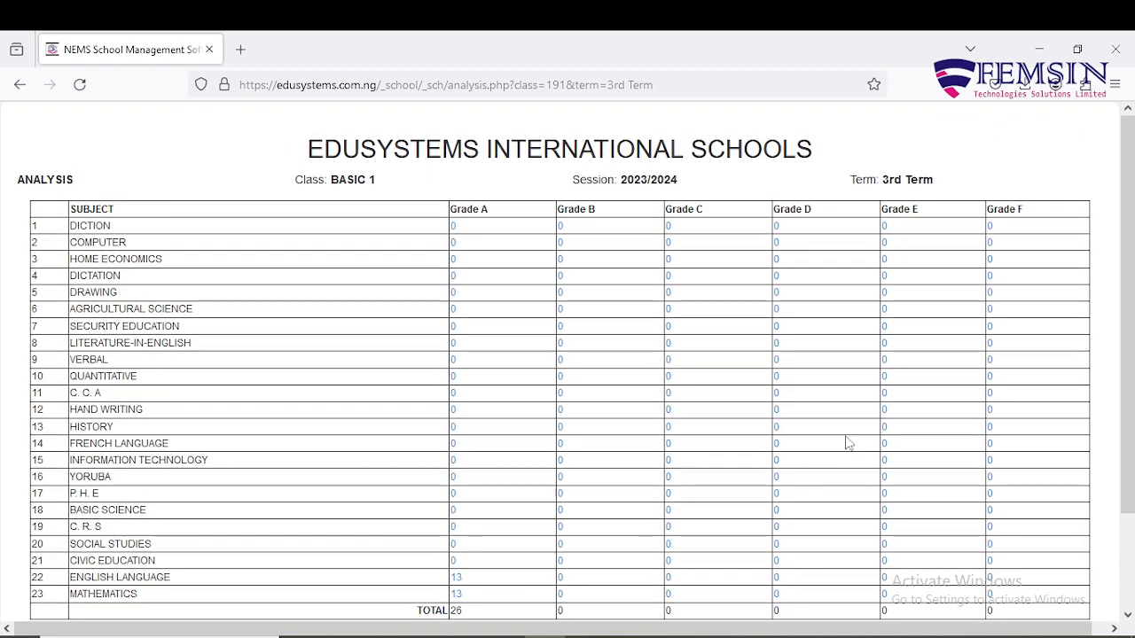
scroll(868, 376, down, 3)
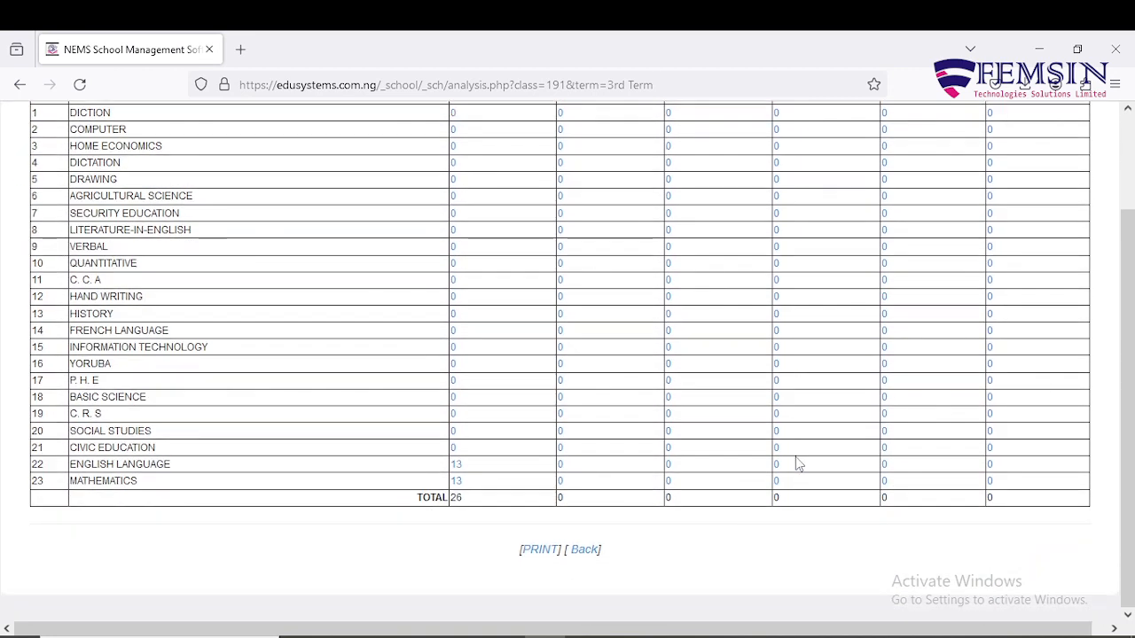
click(584, 549)
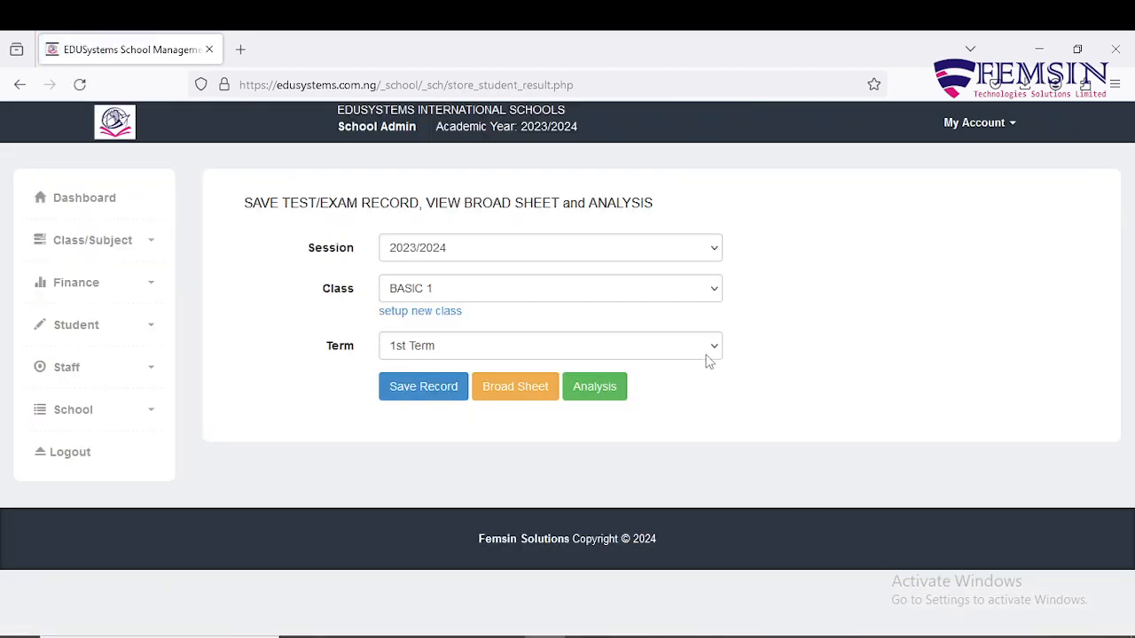
Expand the Student section of the sidebar menu, then collapse it again.
click(148, 332)
scroll(147, 442, down, 2)
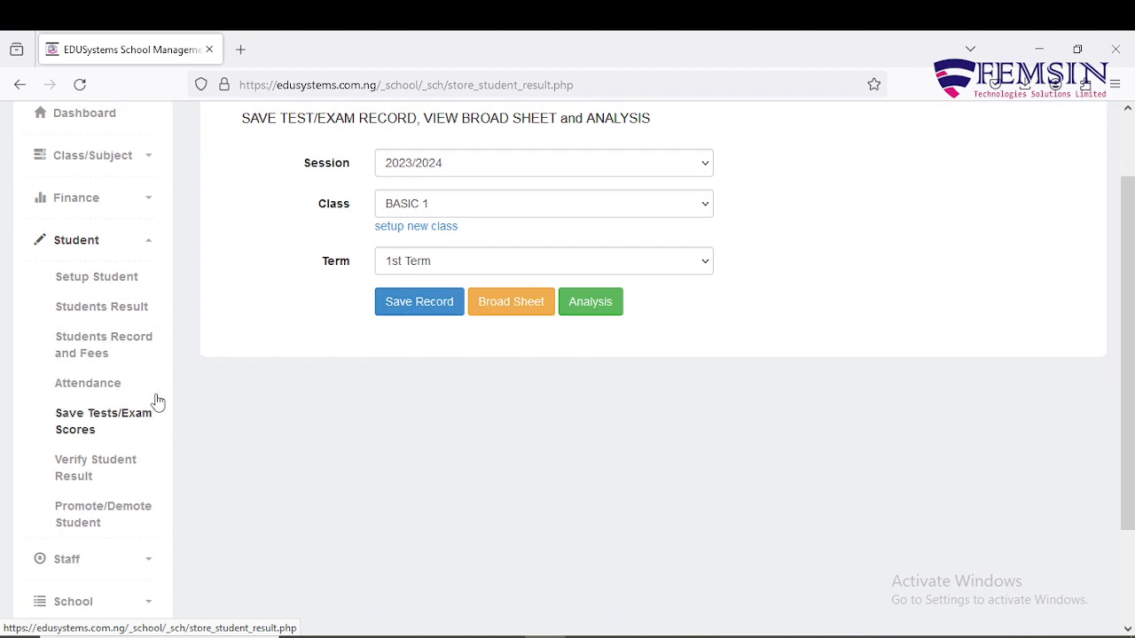
click(149, 247)
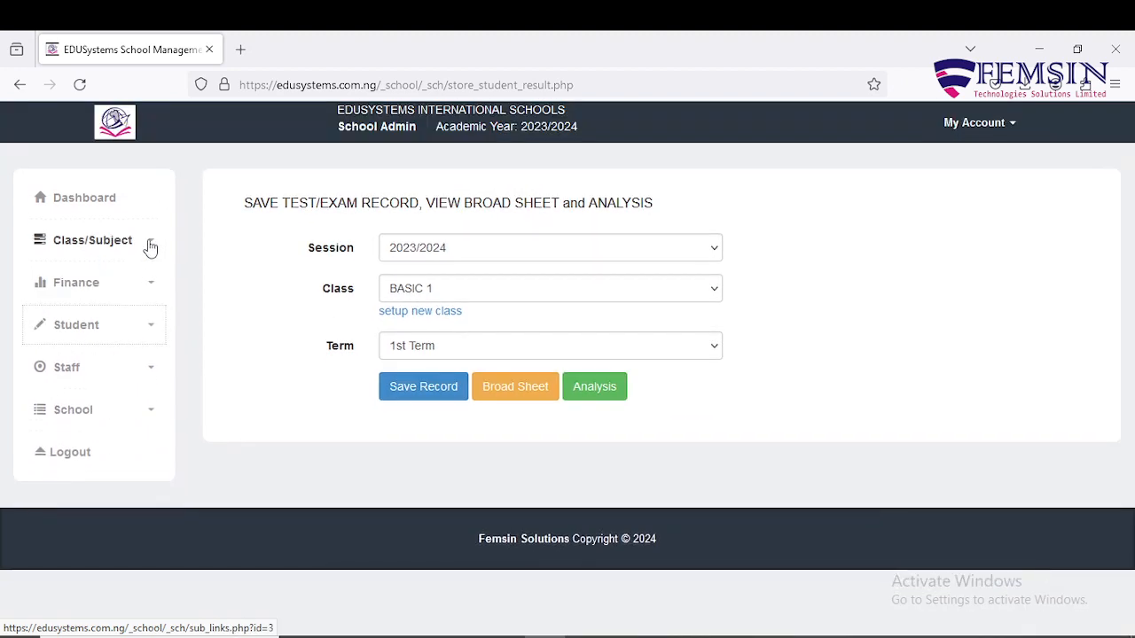